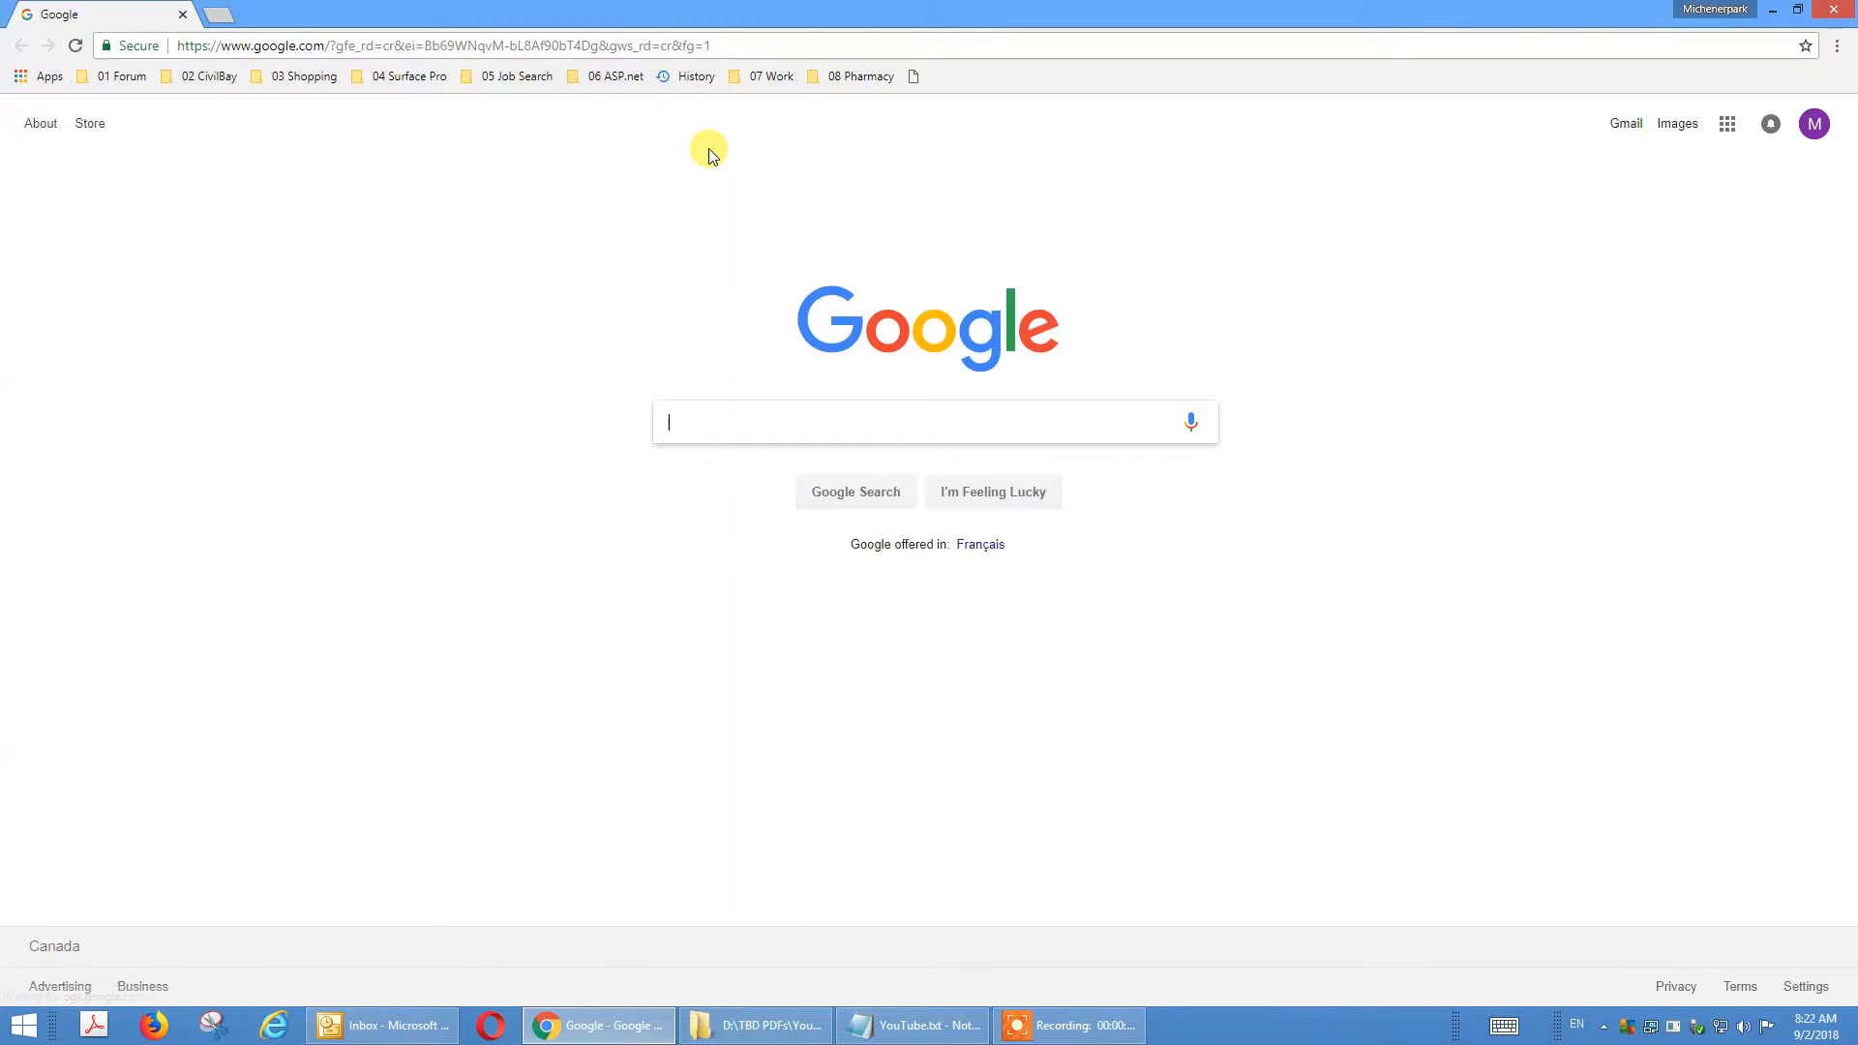
Open the web page asp.civilbay.com/connect.
left_click(641, 45)
type("asp.civilbay.com/connect")
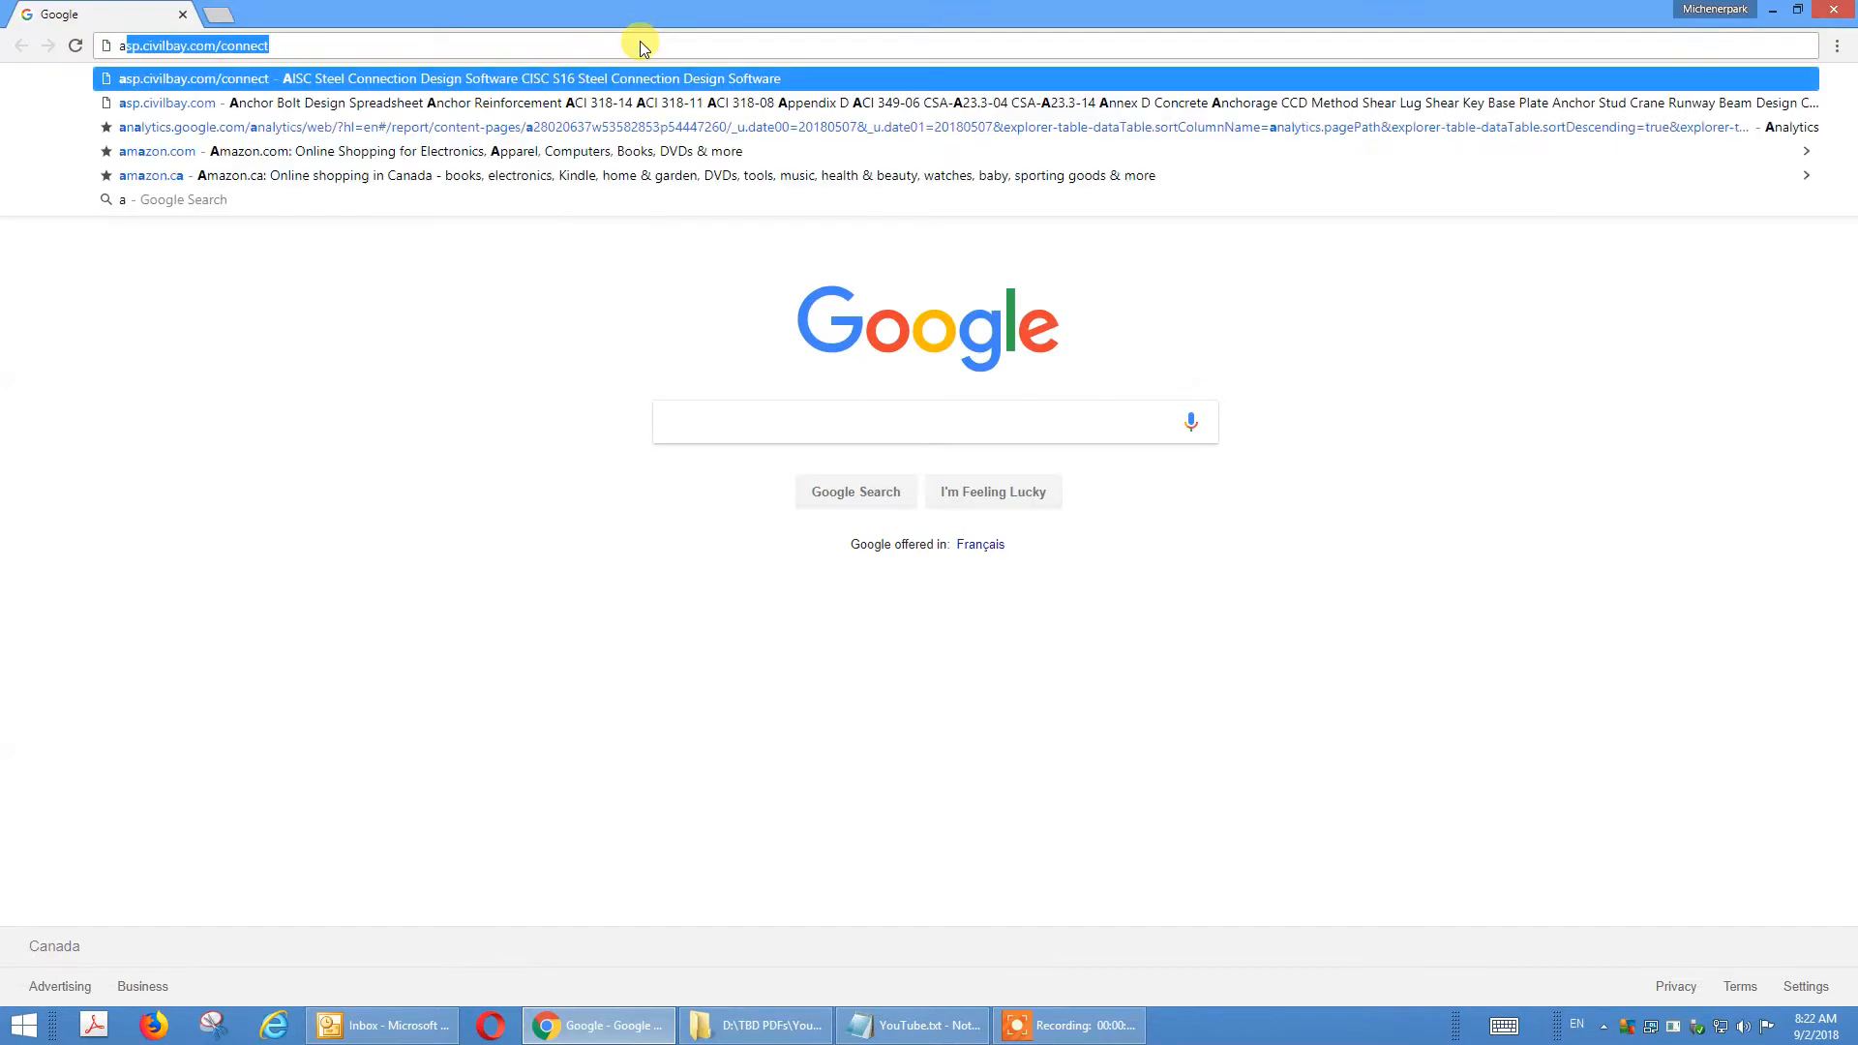
left_click(300, 47)
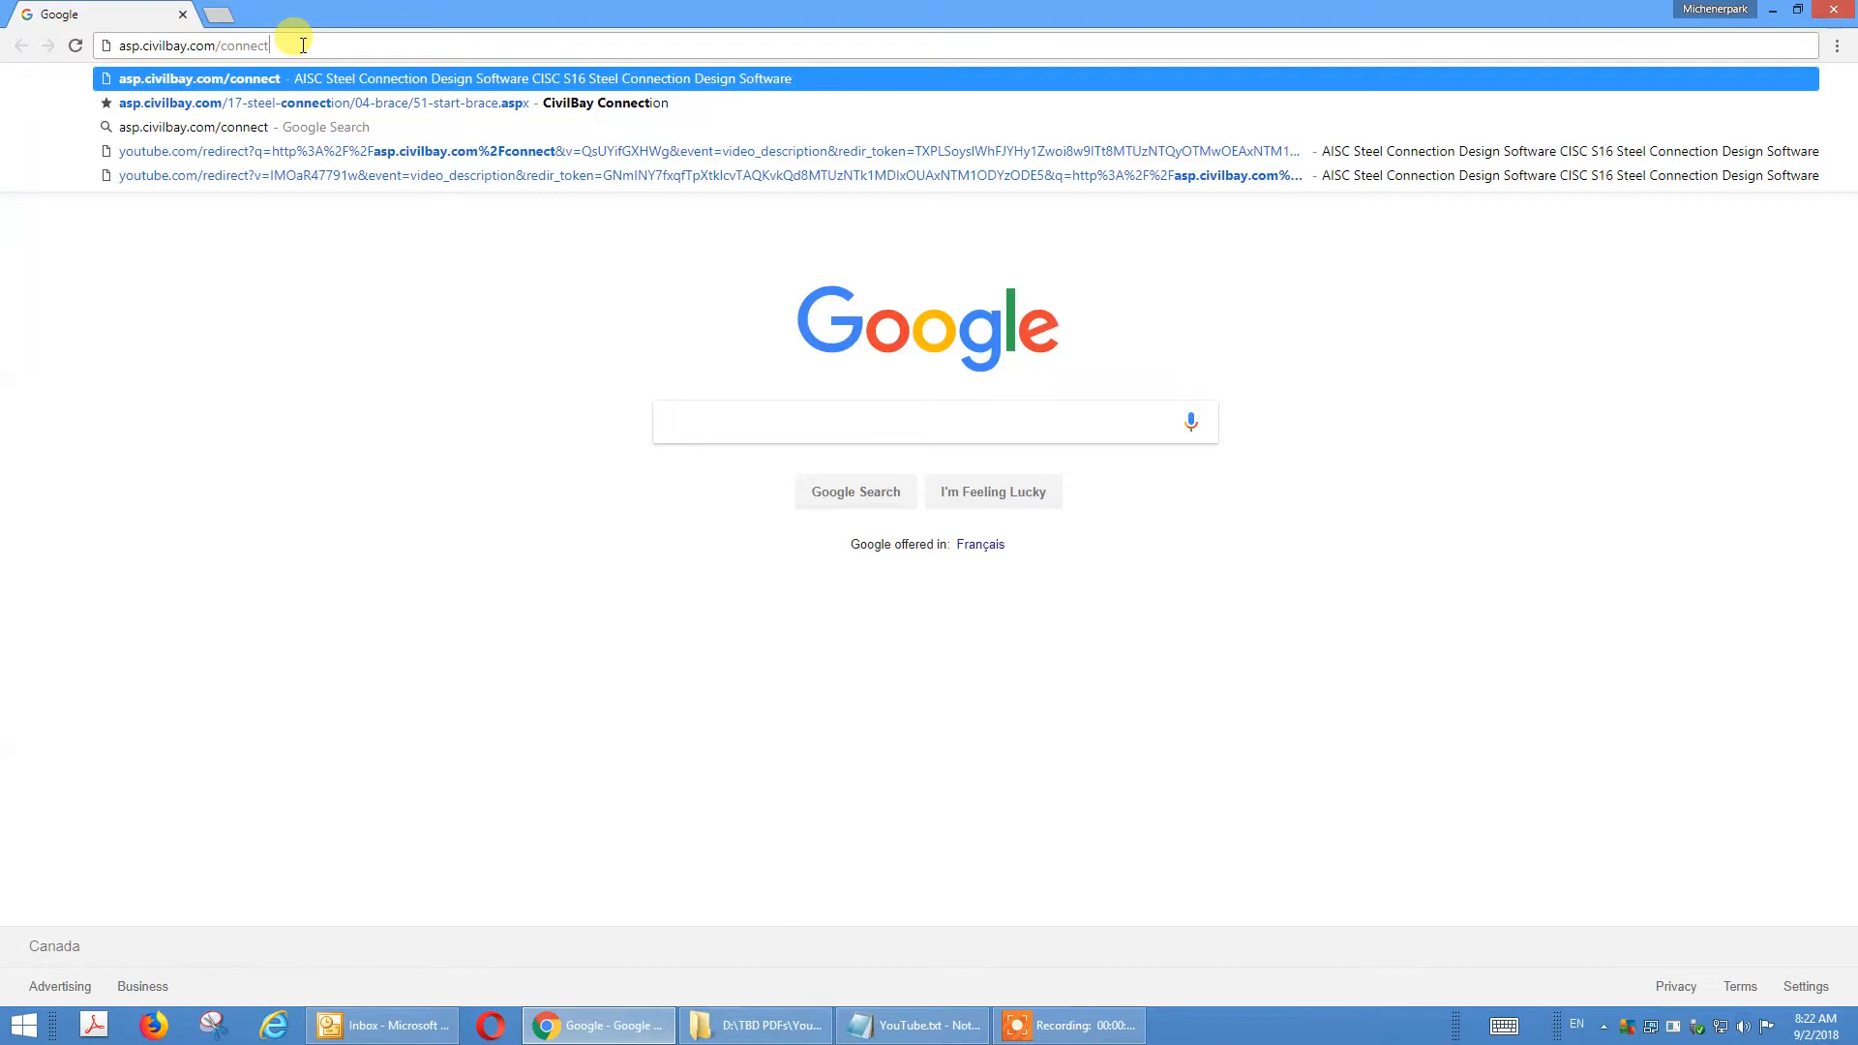
key("Return")
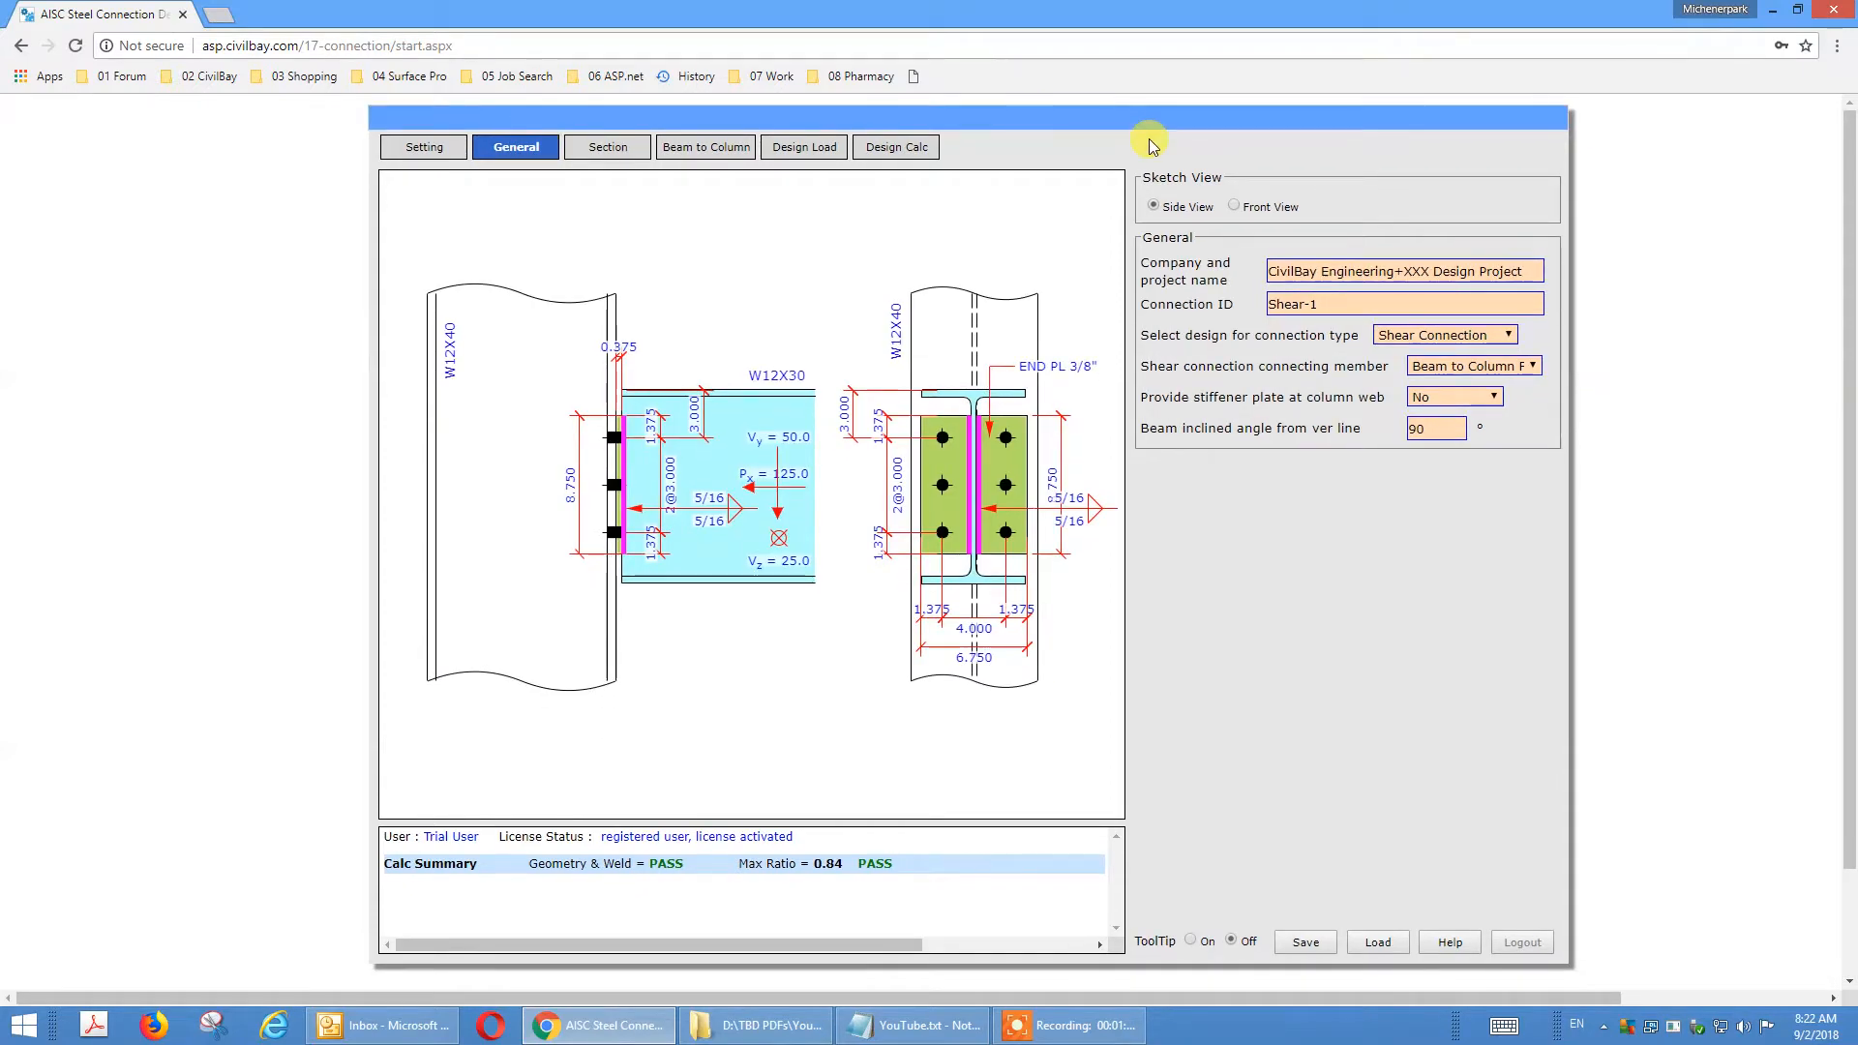
Set the shear connection's connecting member to Beam to Column Web.
left_click(1438, 372)
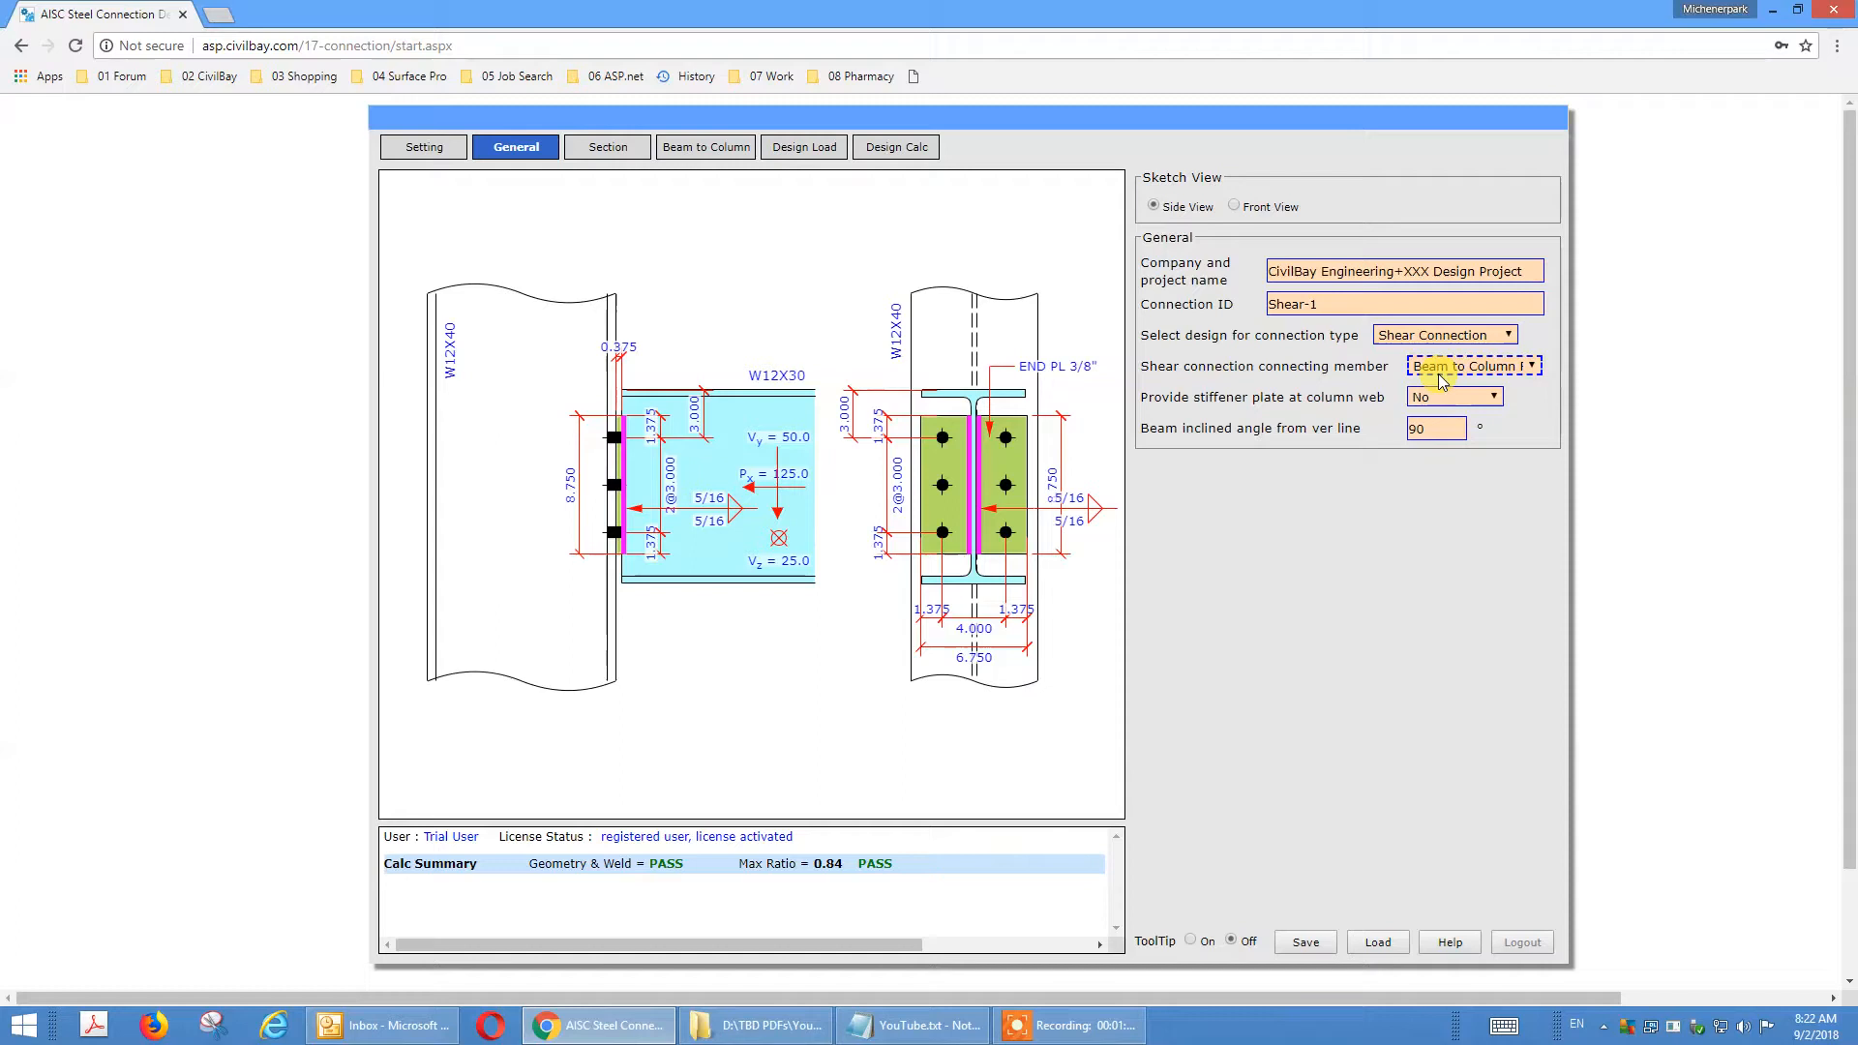
left_click(1515, 370)
left_click(1525, 425)
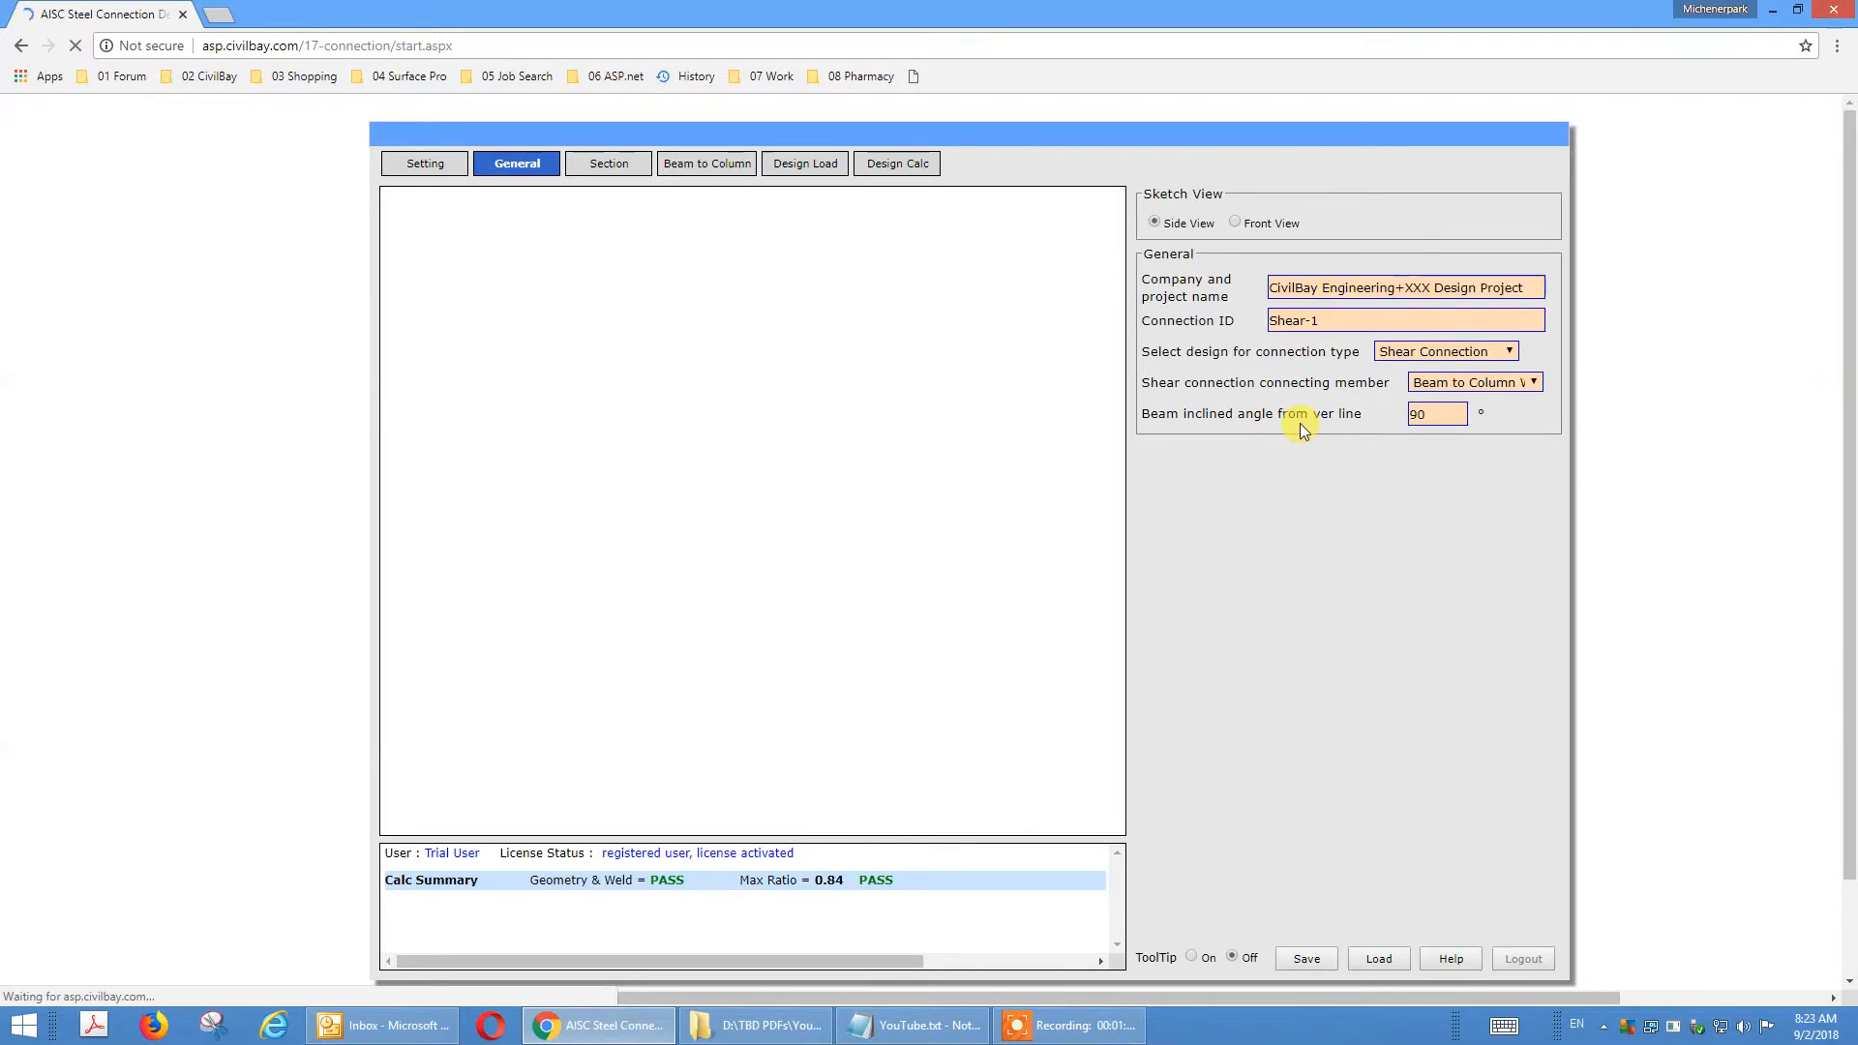
Change the beam-to-column connection type to Shear Tab.
left_click(741, 169)
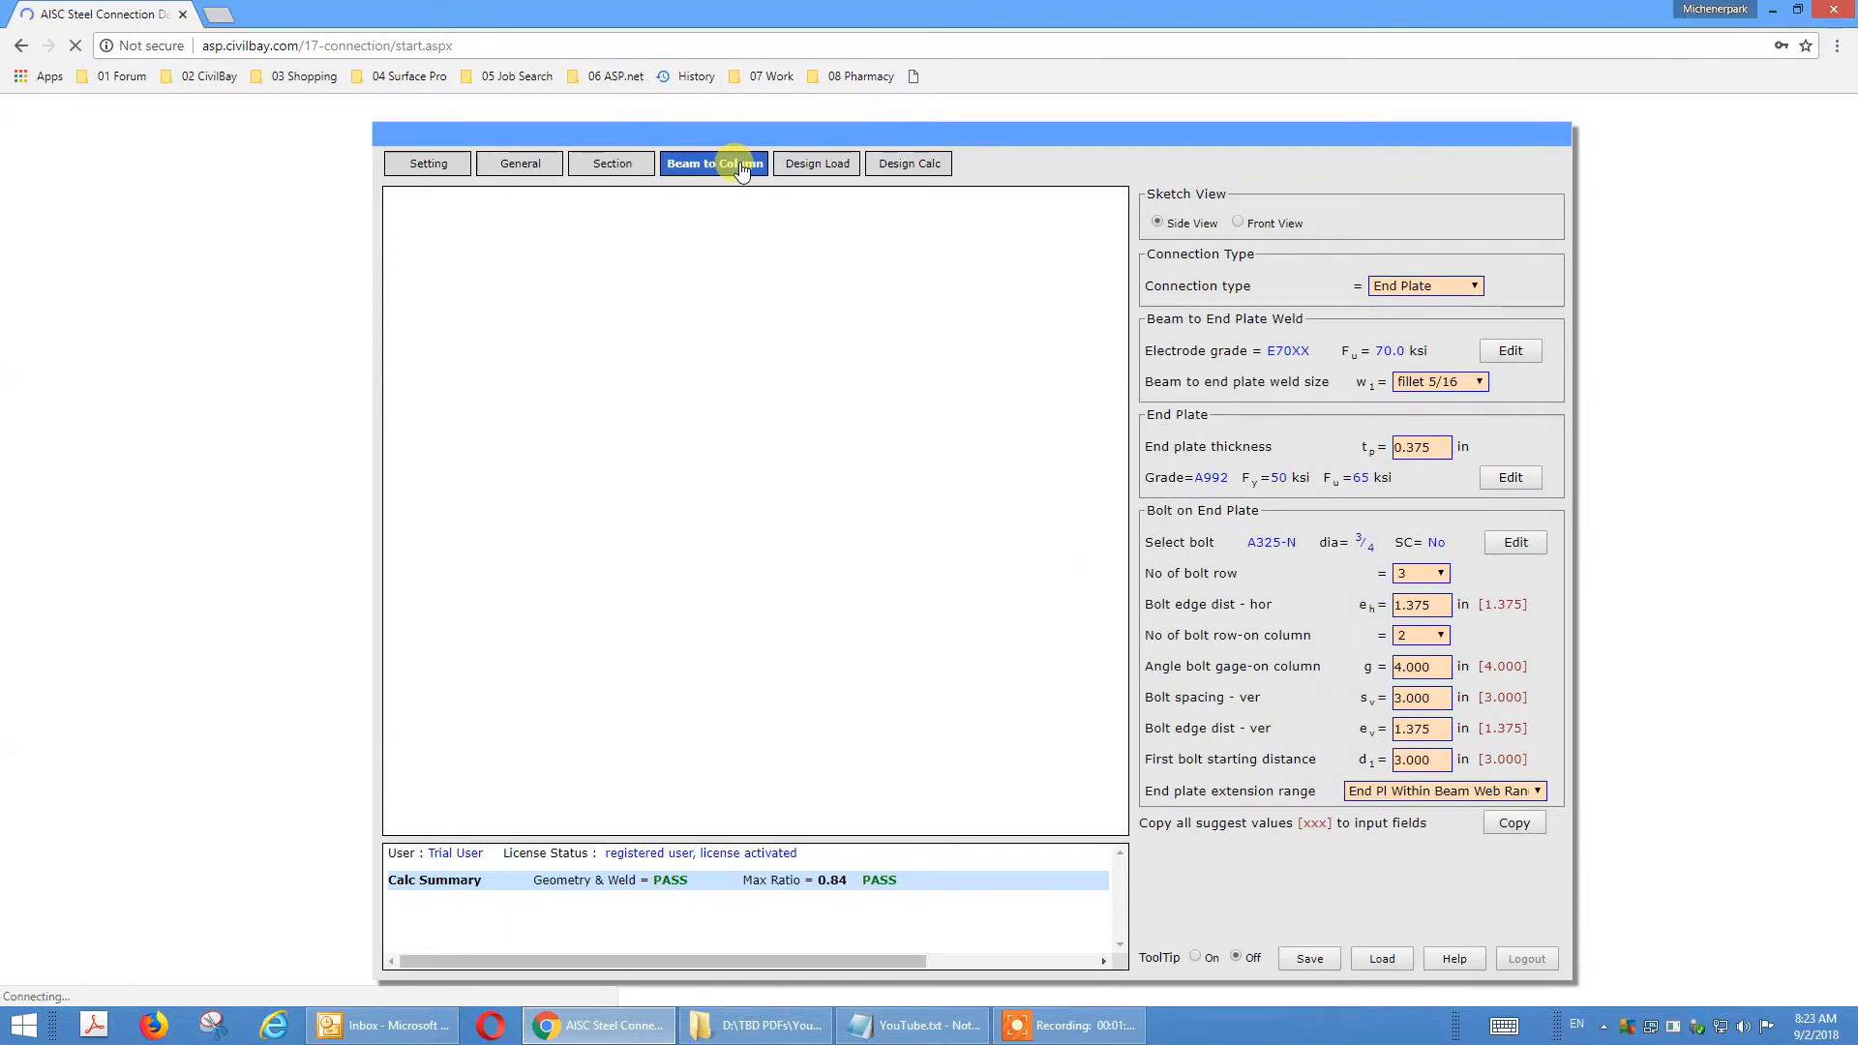
left_click(1474, 287)
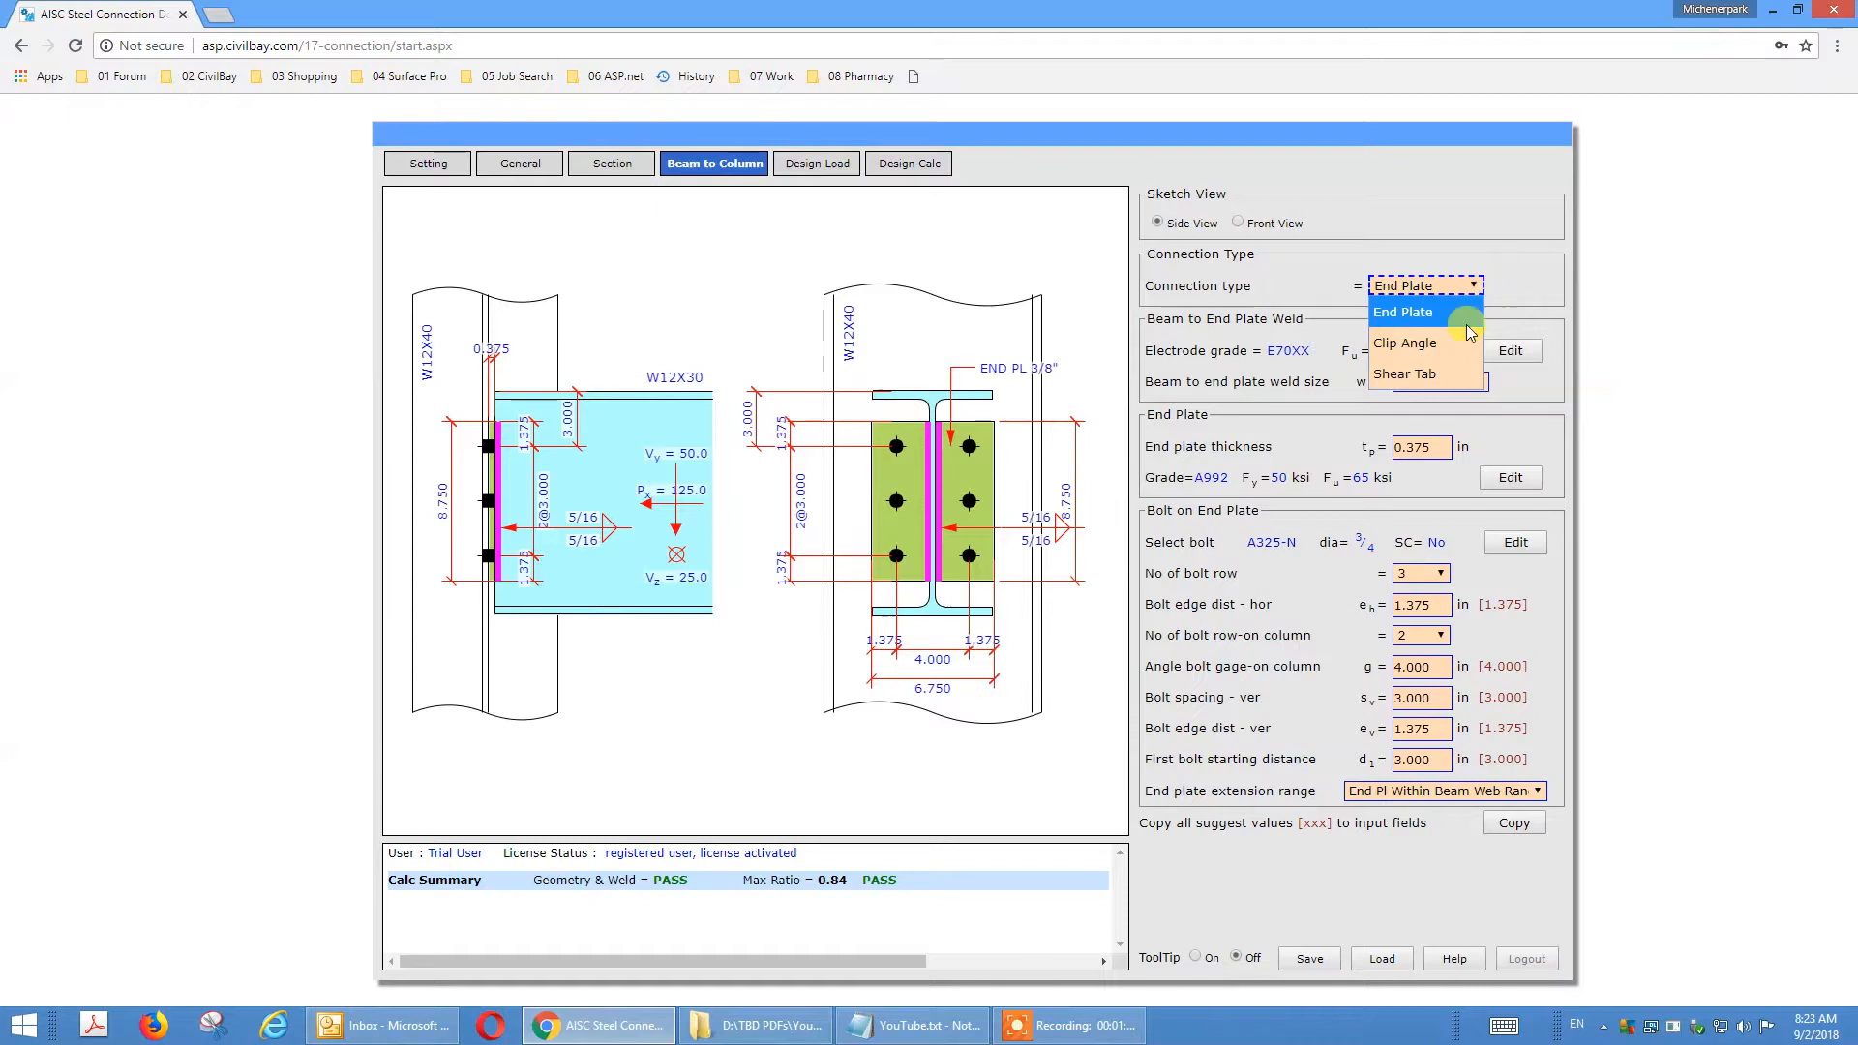
left_click(1461, 375)
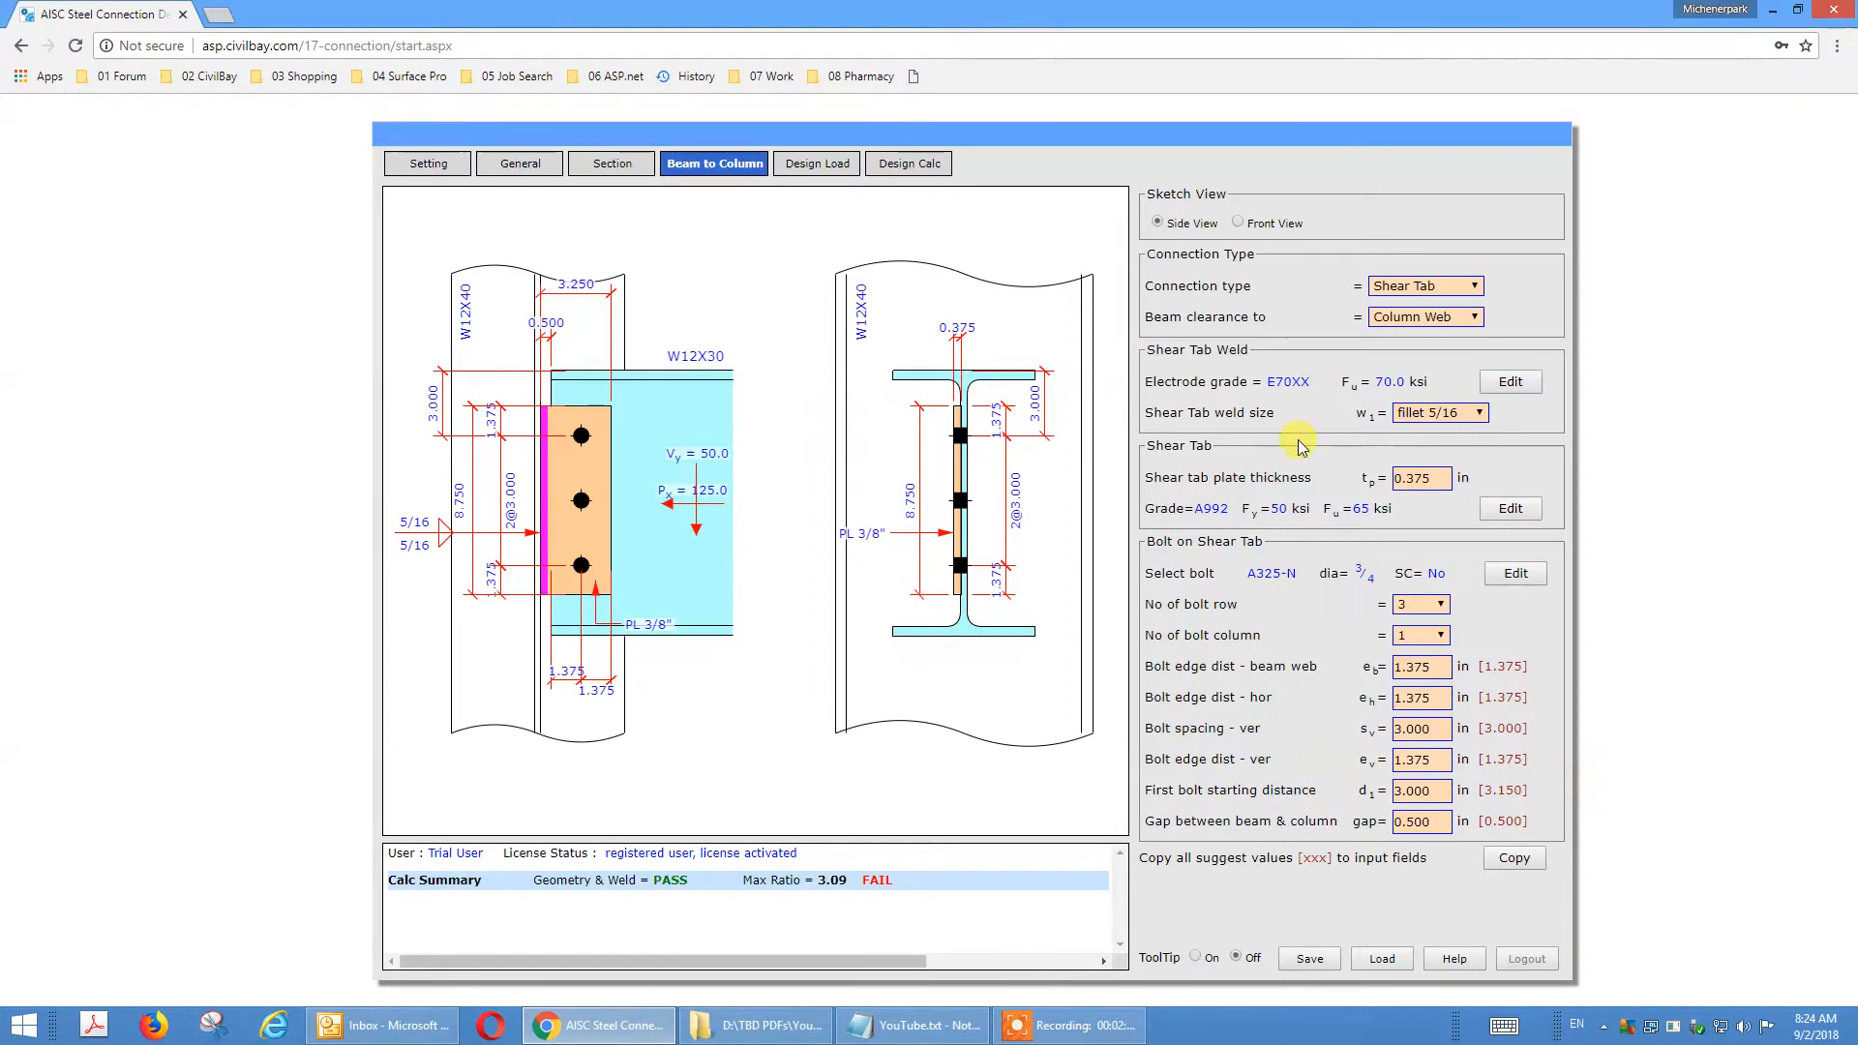
Set the beam clearance to Column Flange Edge and use 2 bolt columns on the shear tab.
left_click(1478, 320)
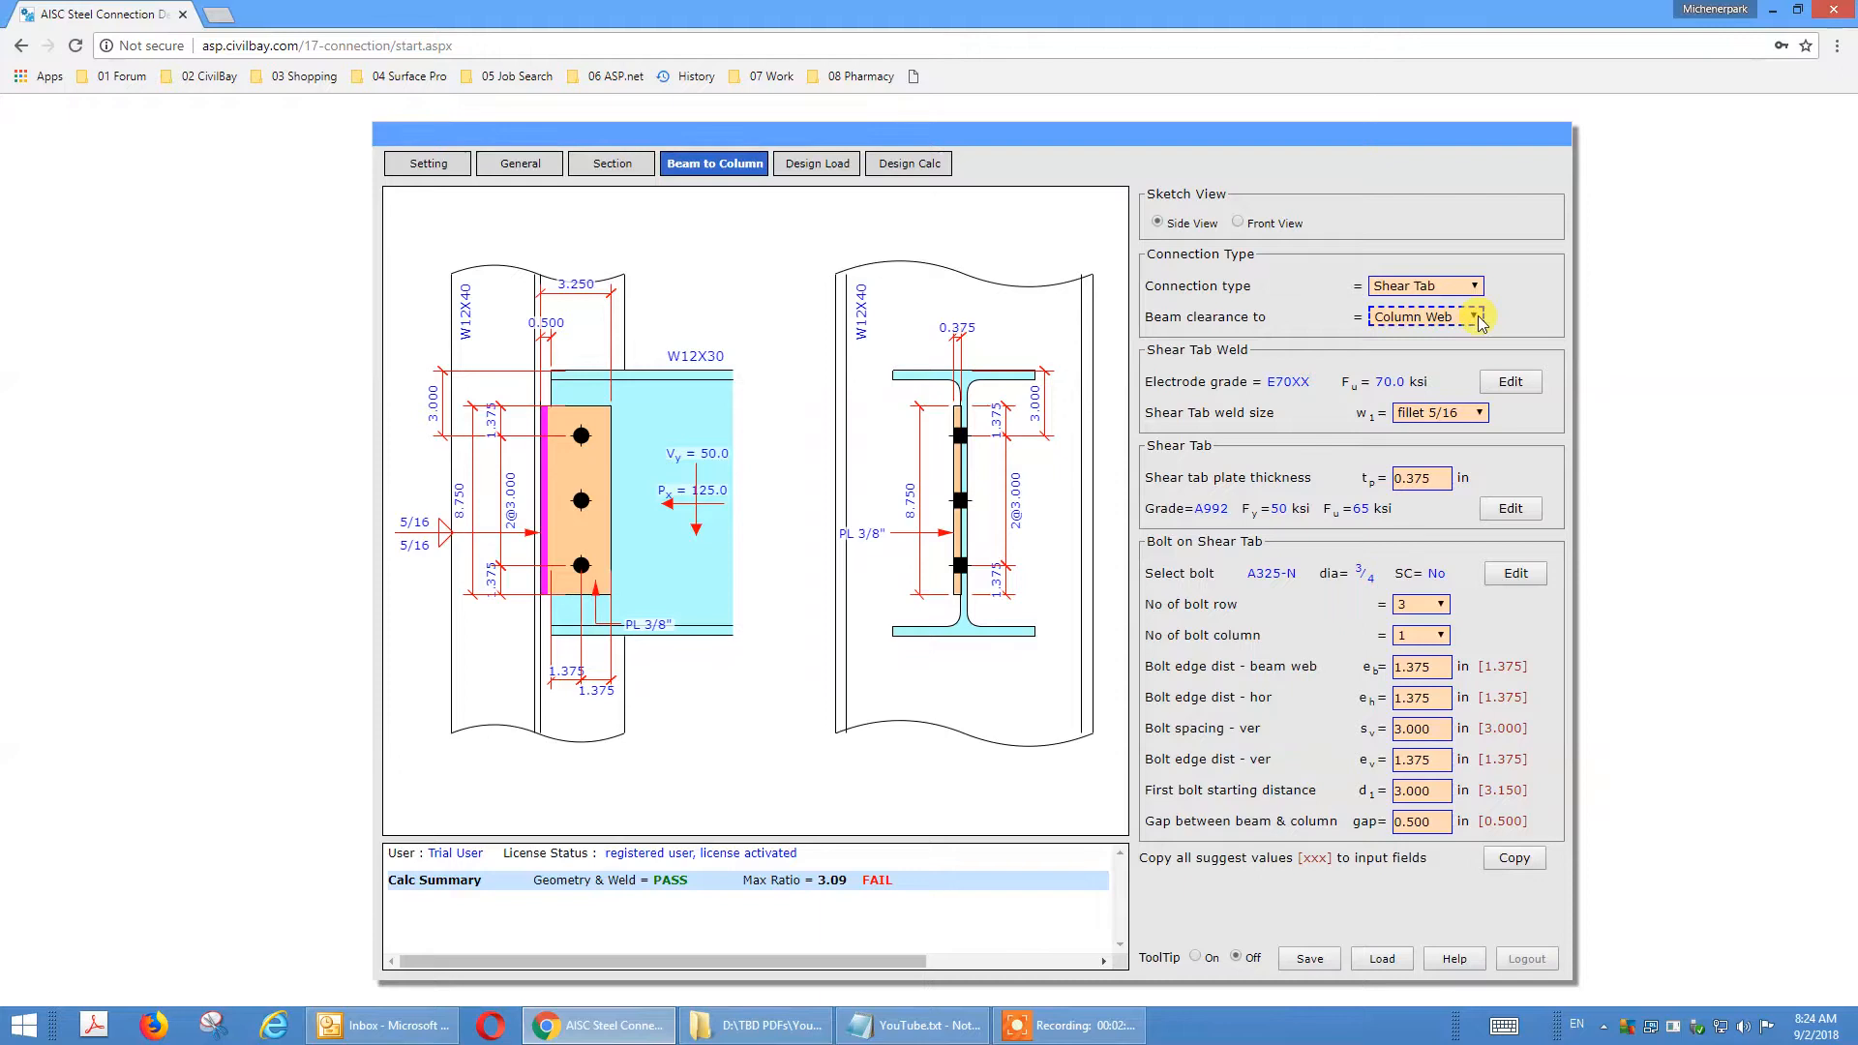
left_click(1478, 320)
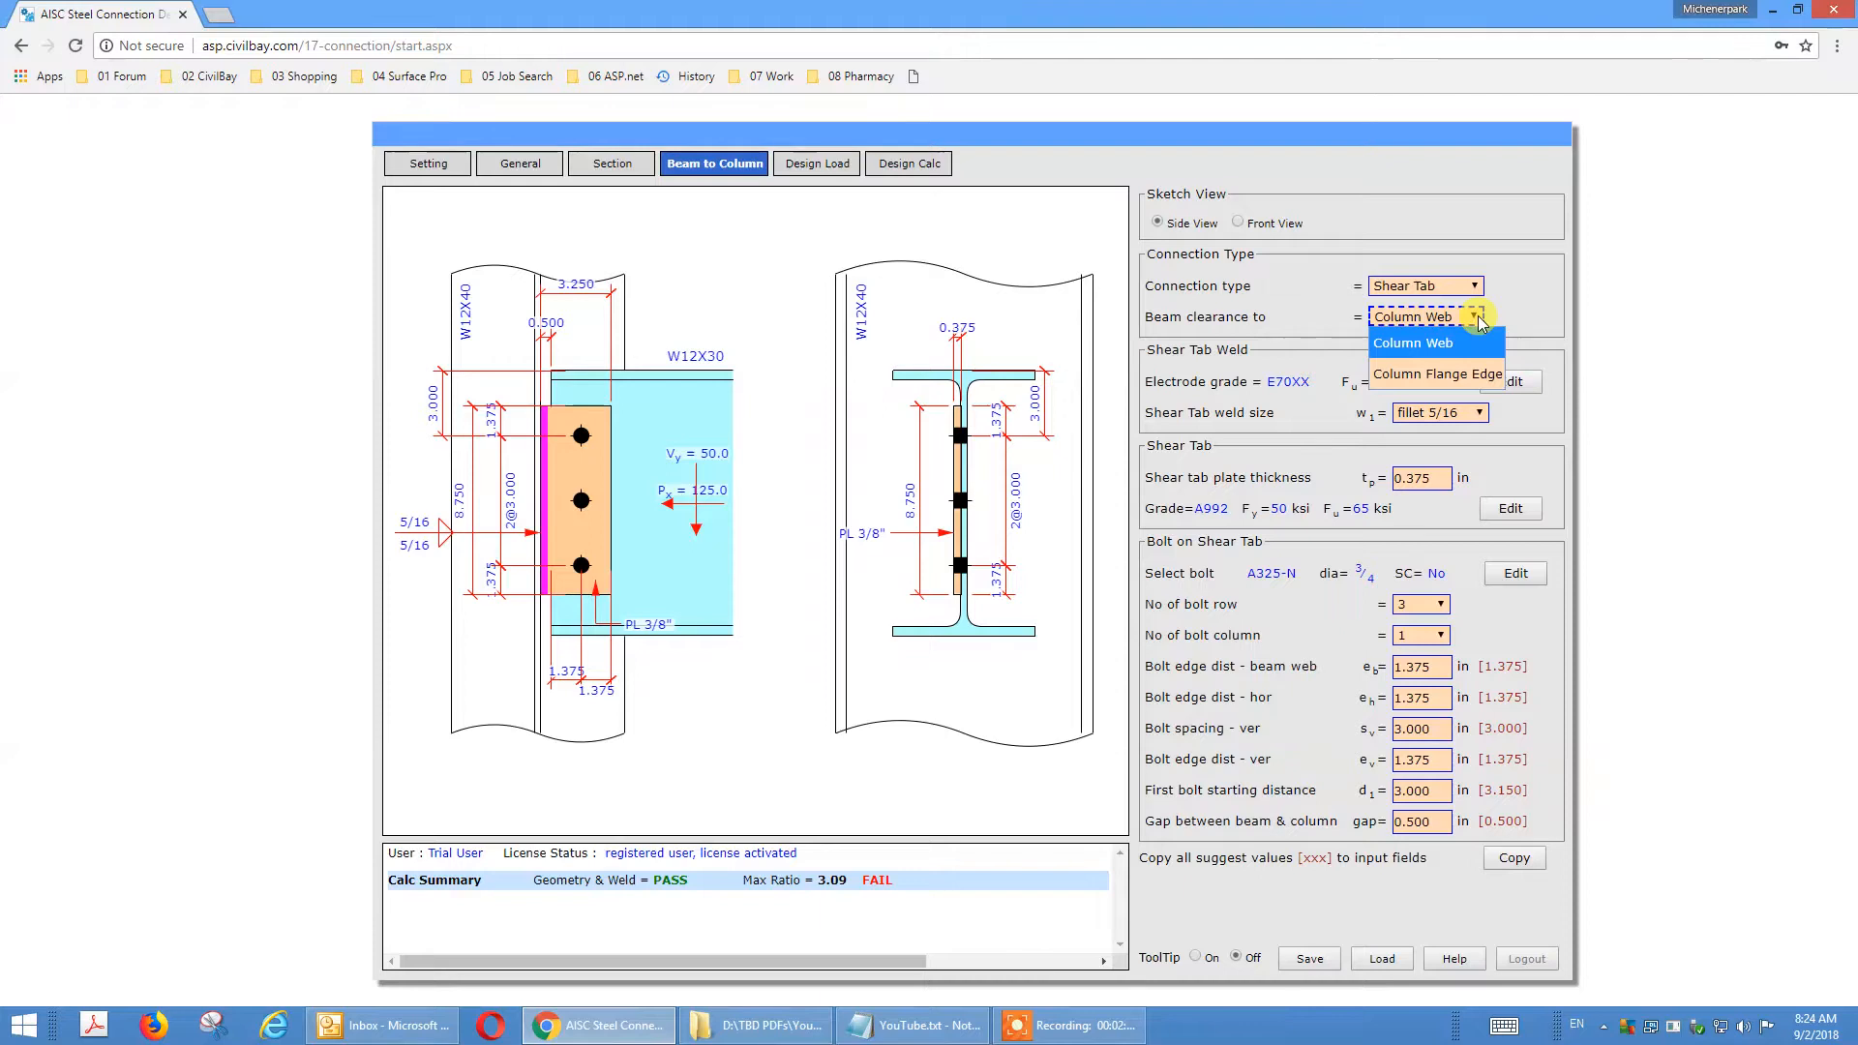
left_click(1476, 375)
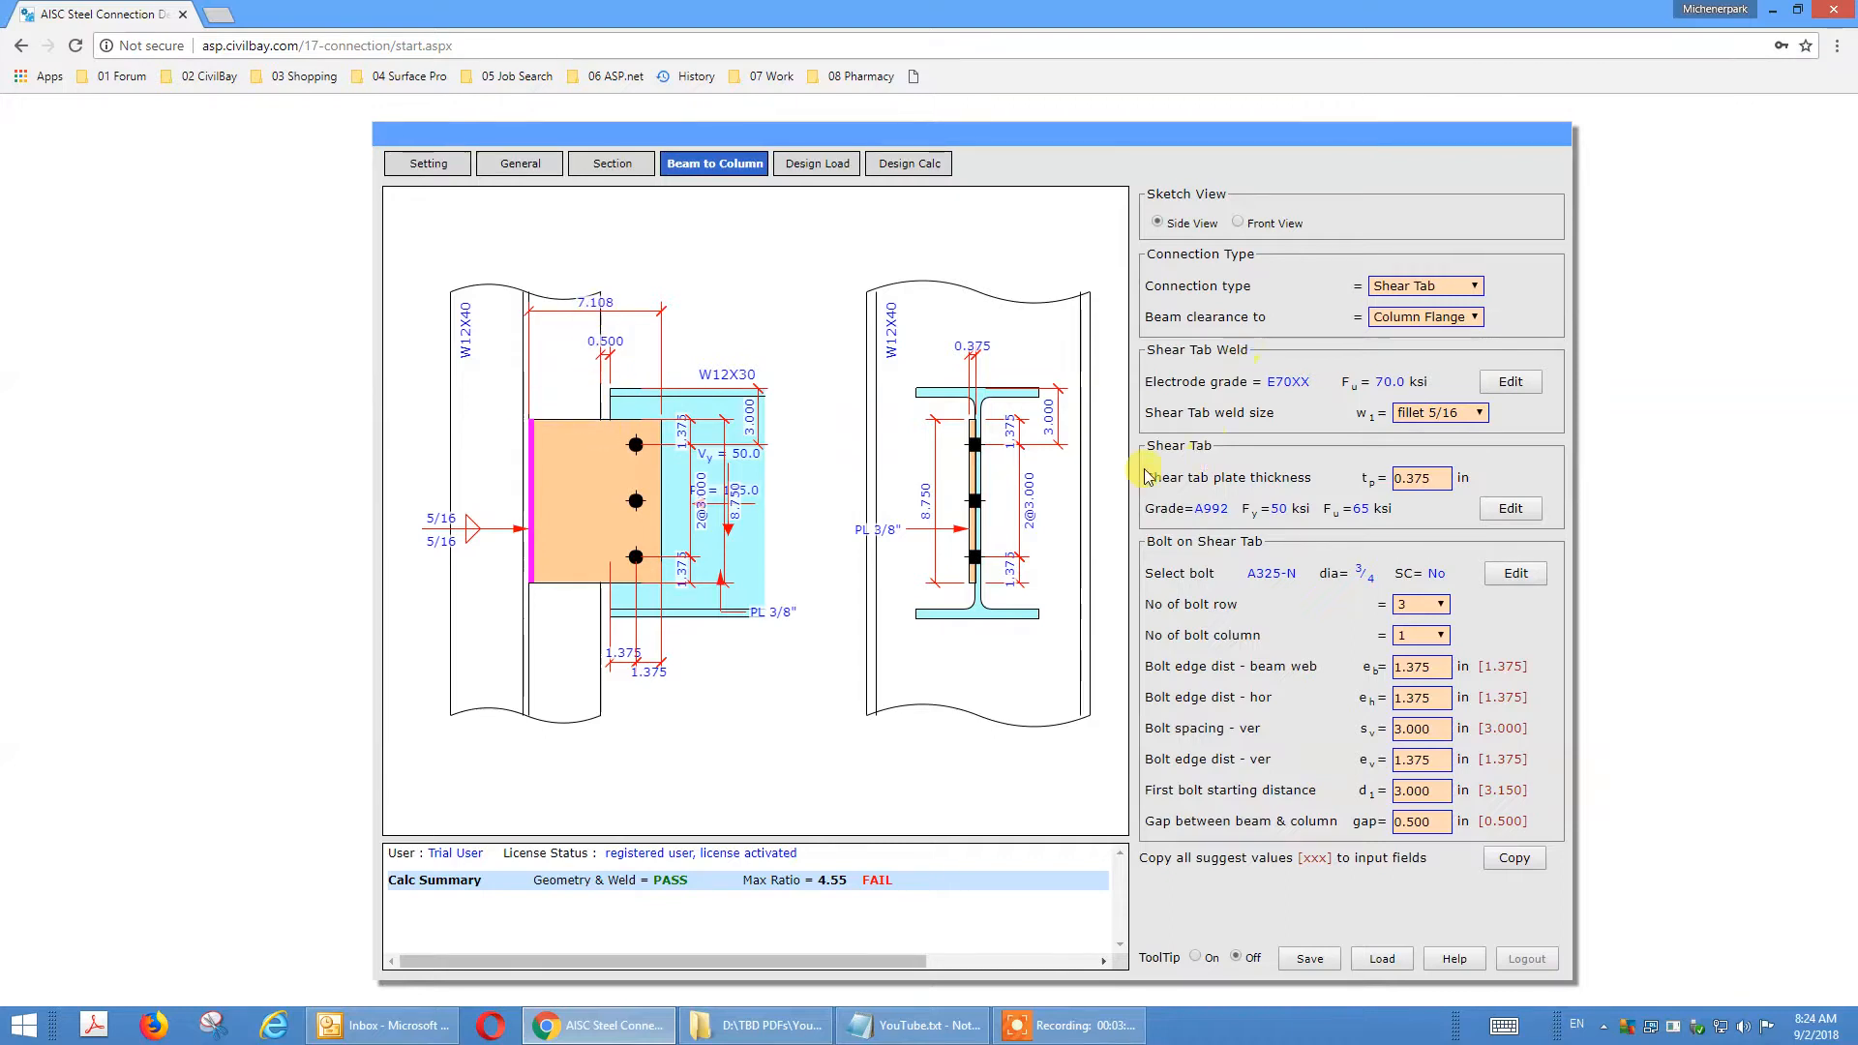
left_click(1439, 636)
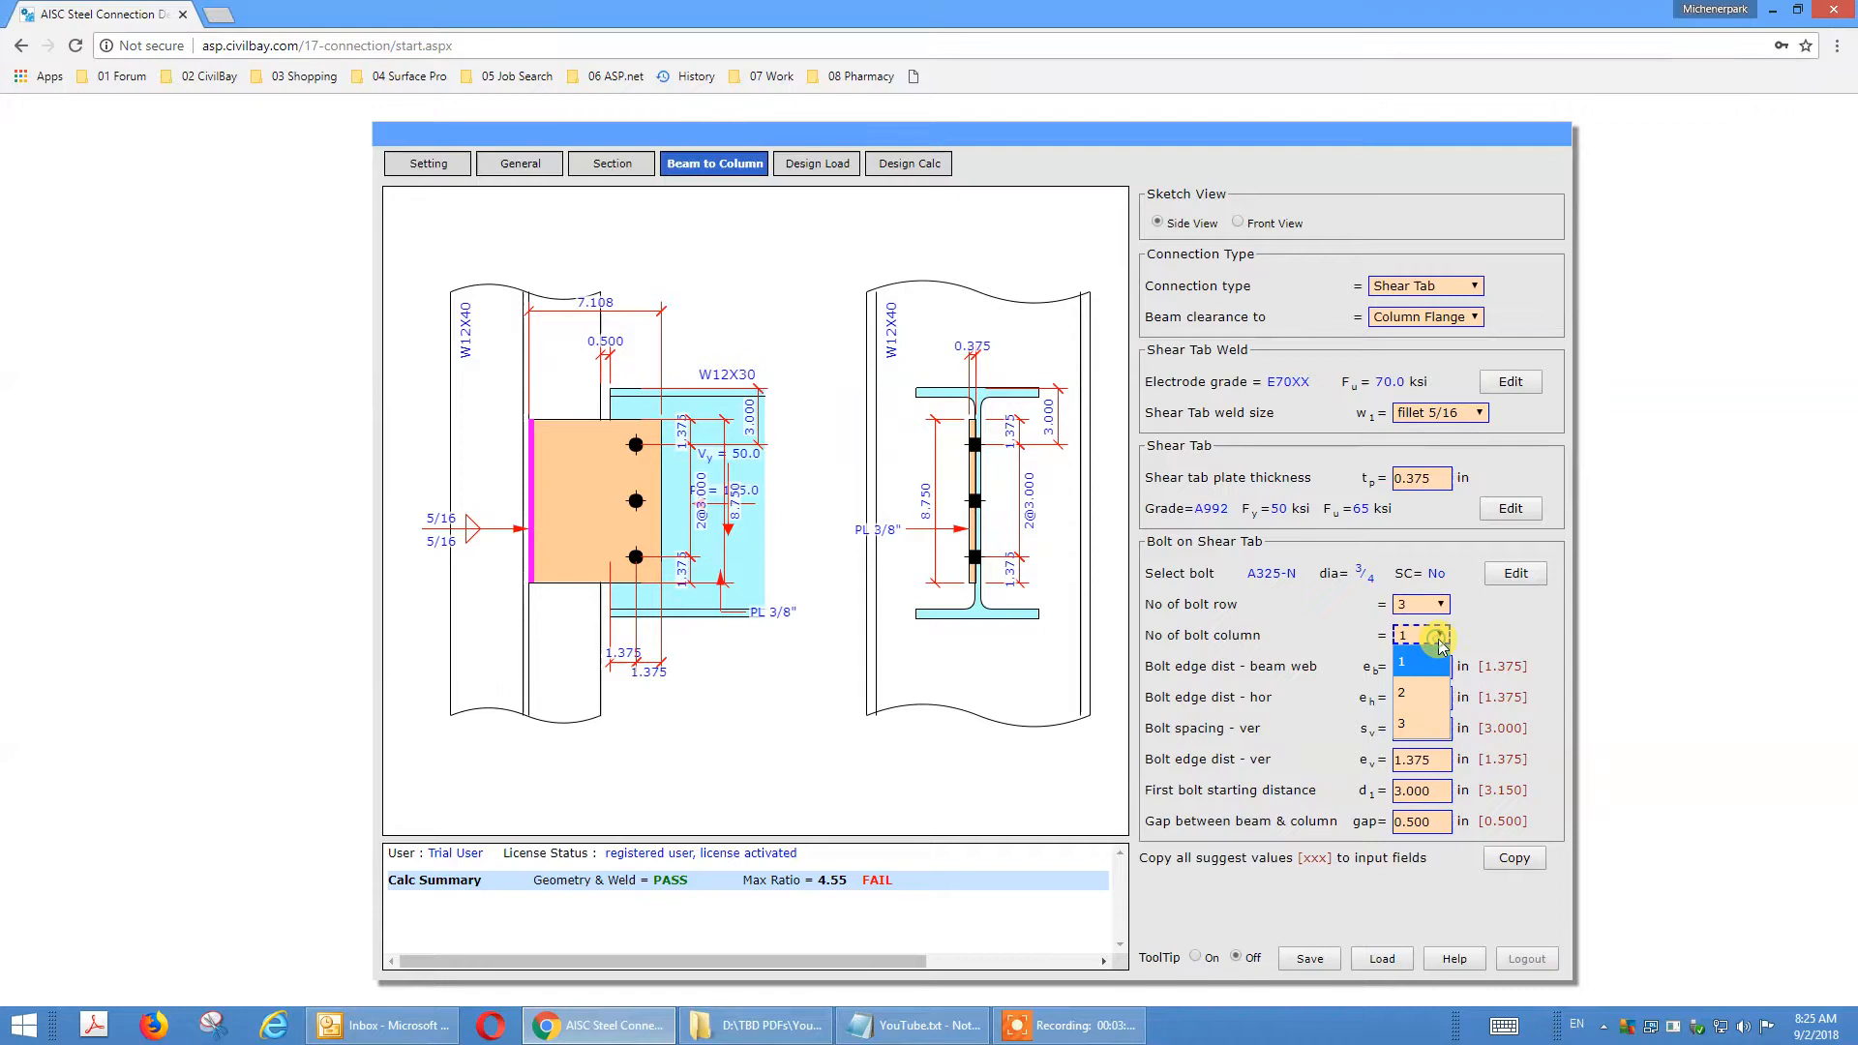
left_click(1423, 693)
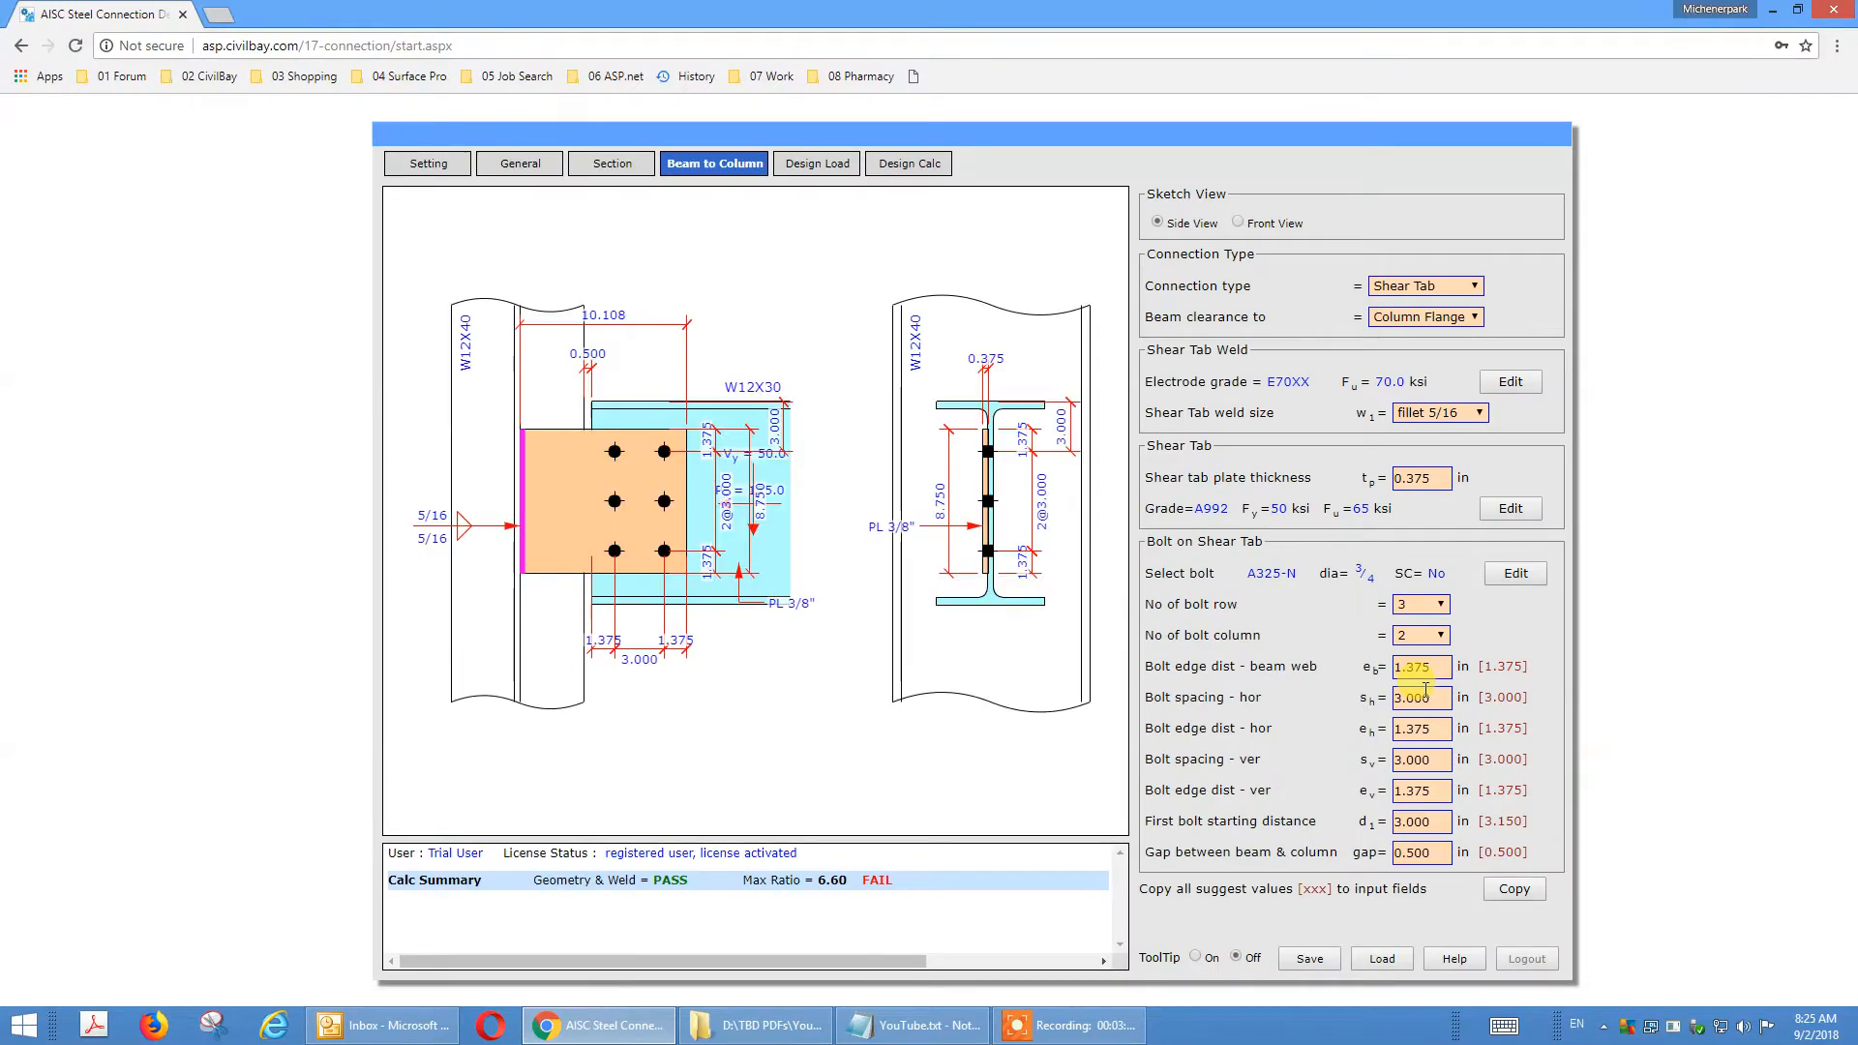
Set the shear tab connection's beam clearance to Column Web and display the design calculation.
left_click(499, 169)
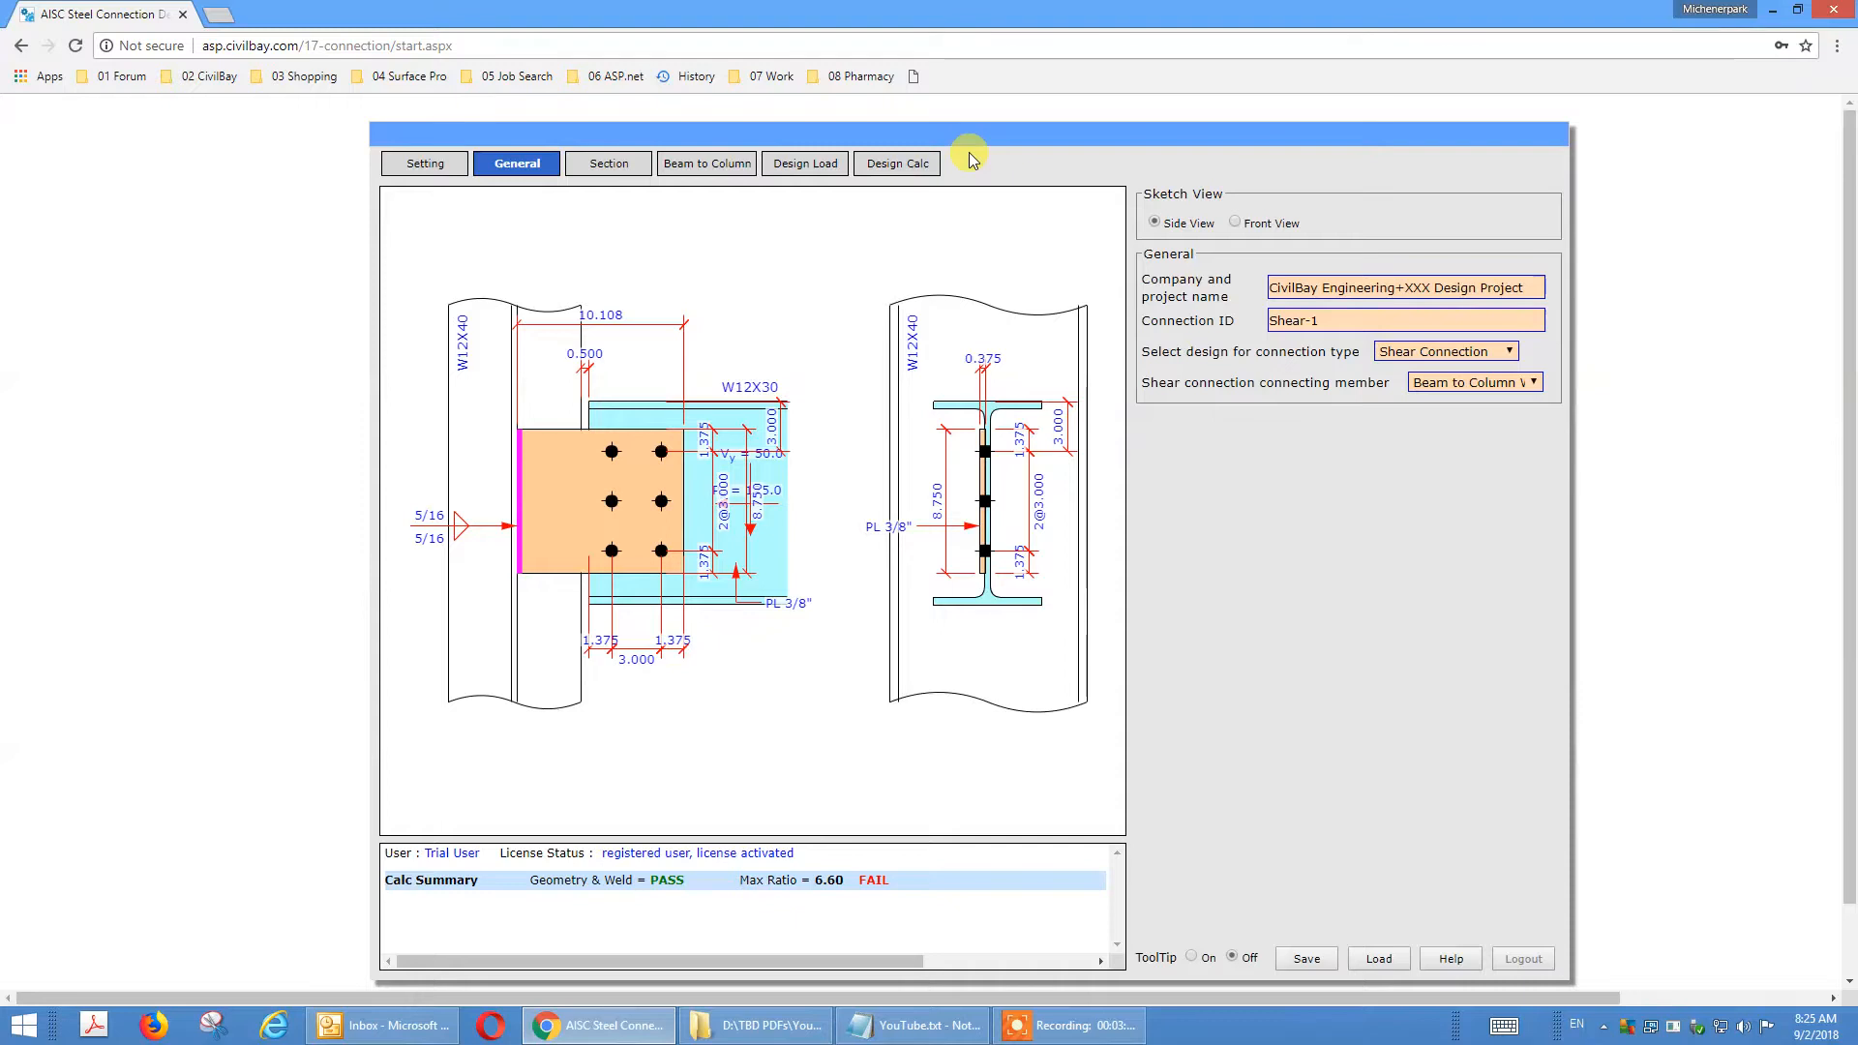
left_click(697, 166)
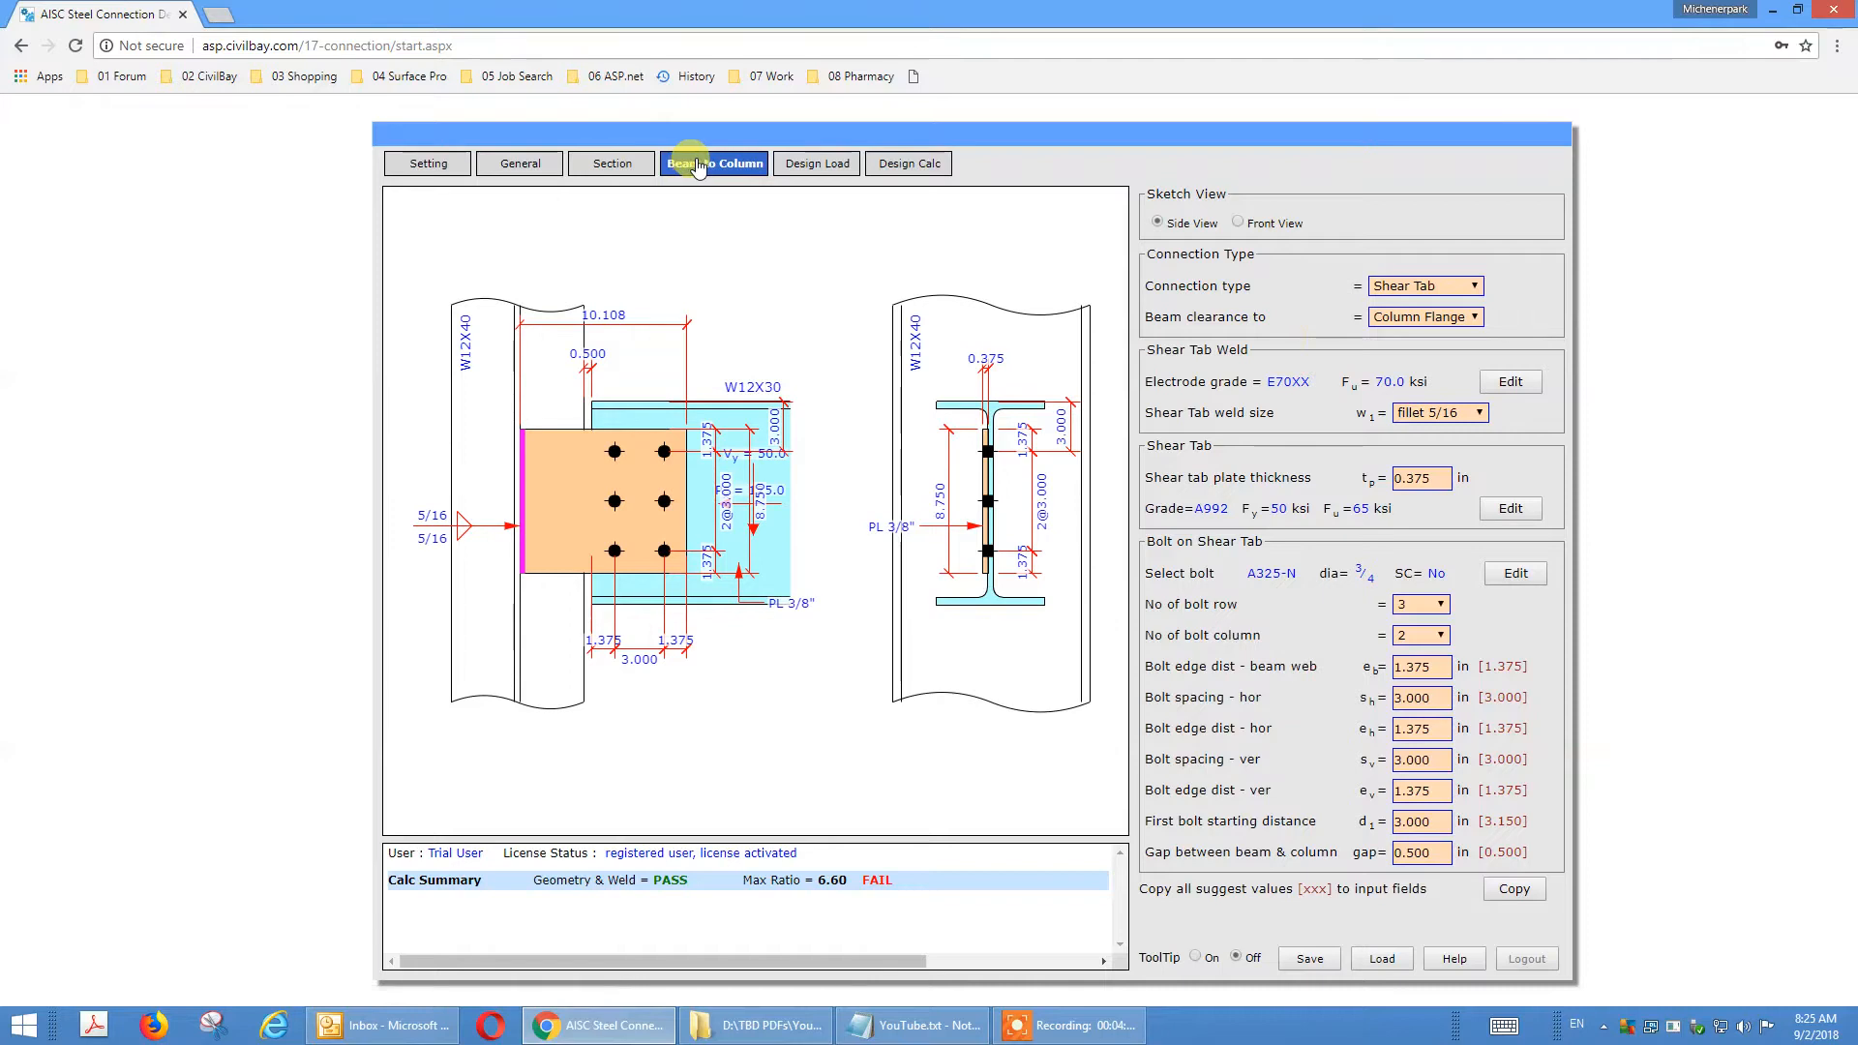
left_click(1473, 318)
left_click(1480, 324)
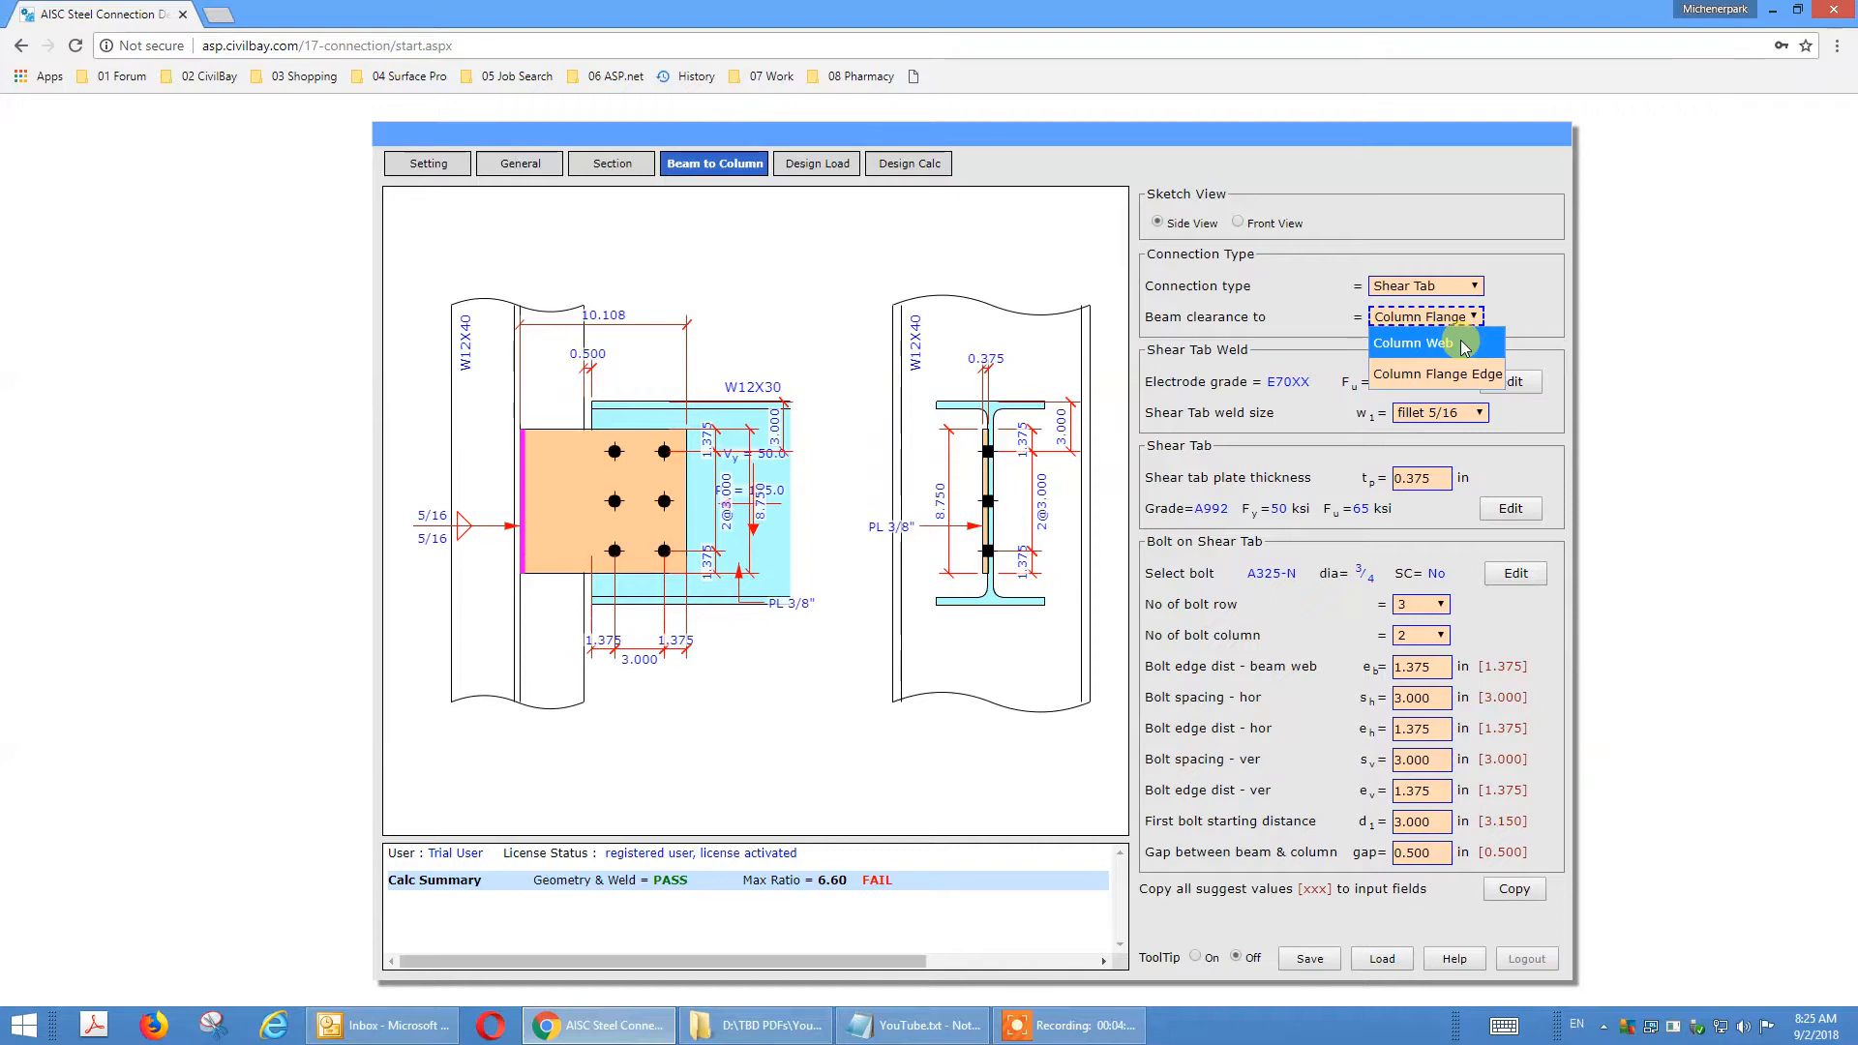
left_click(1461, 345)
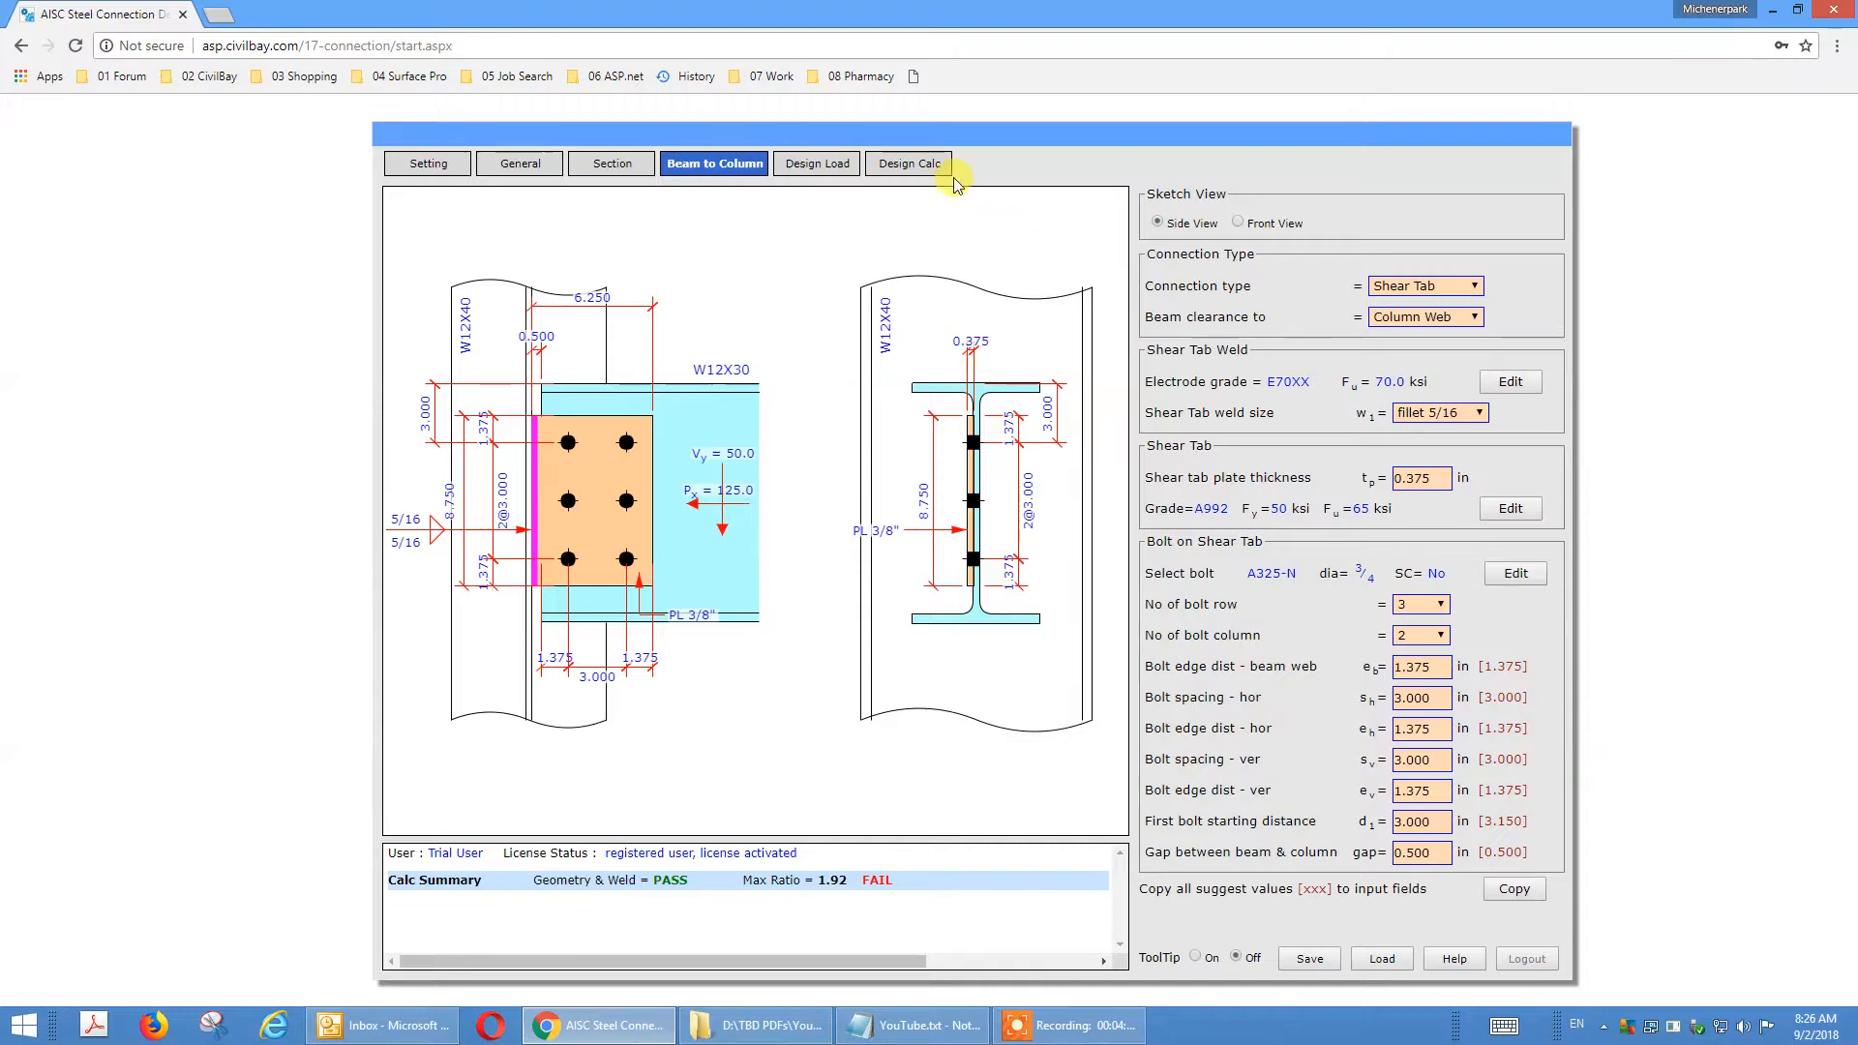
left_click(903, 173)
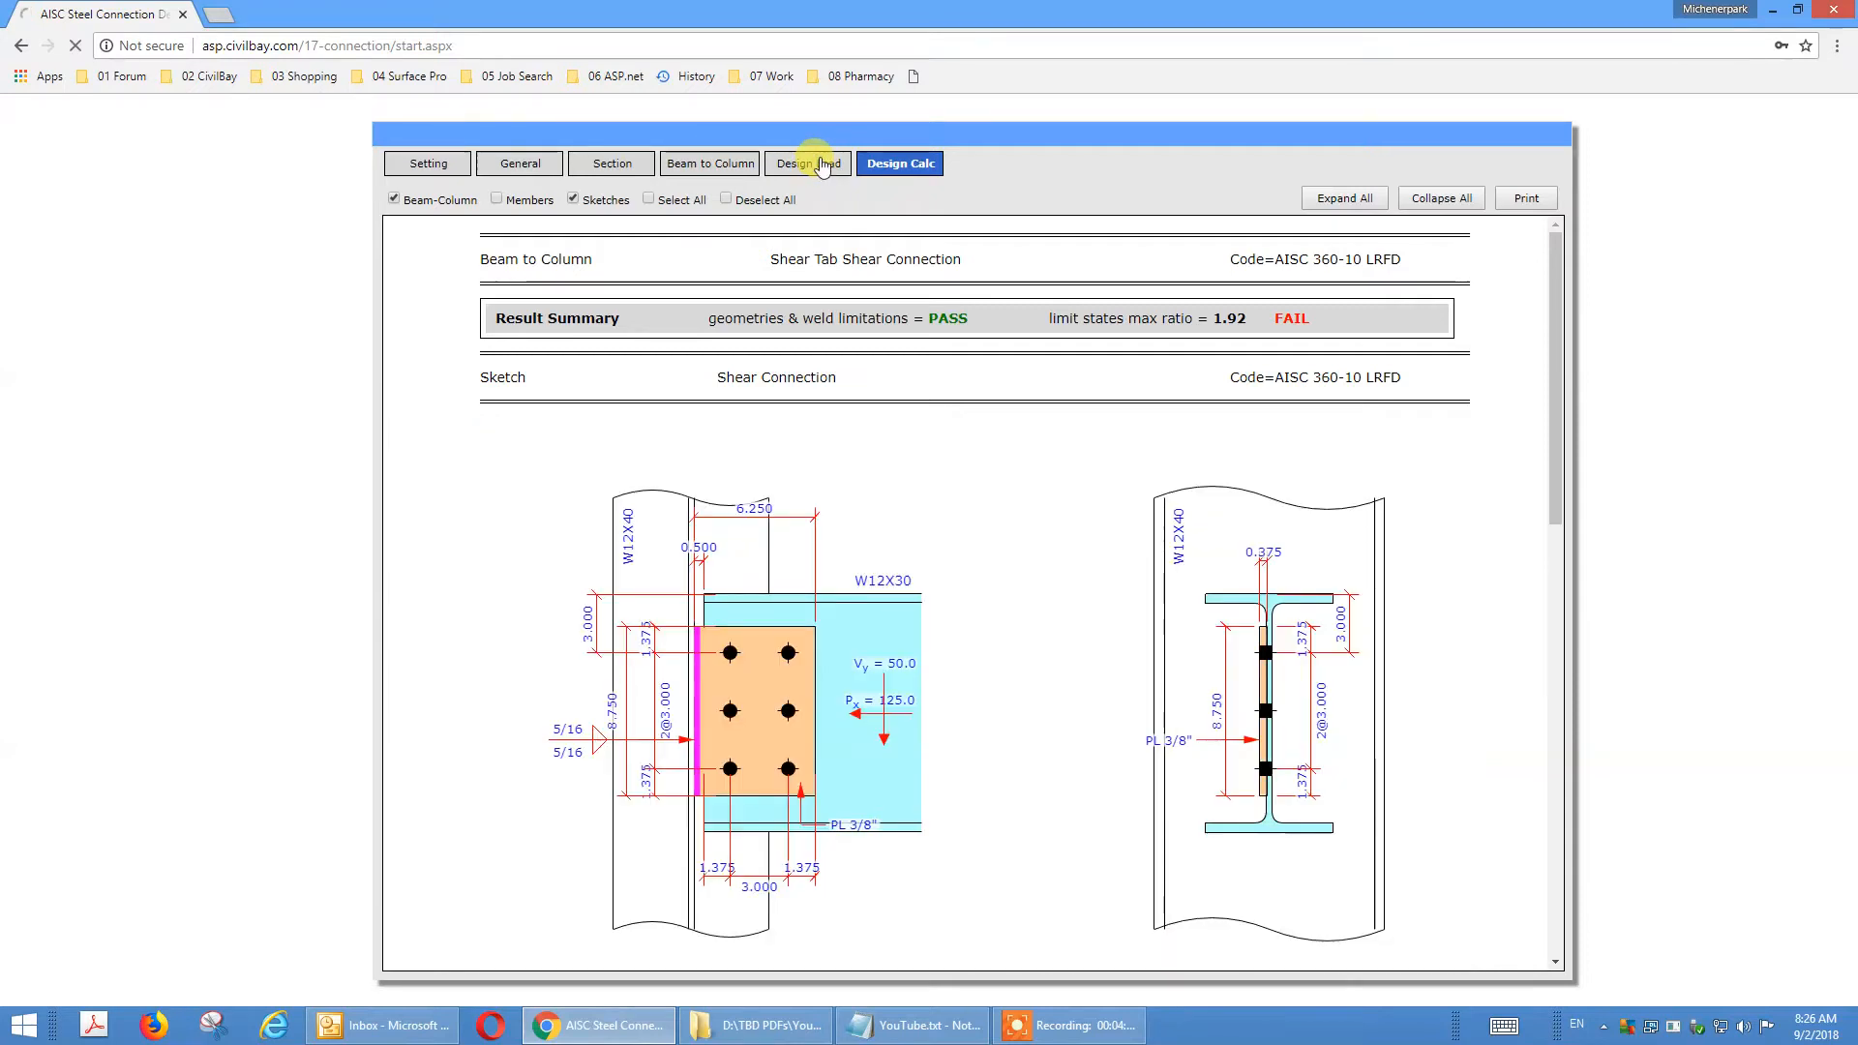
Set the beam end axial load Px to -25 kips in the design loads.
left_click(823, 164)
left_click(1456, 403)
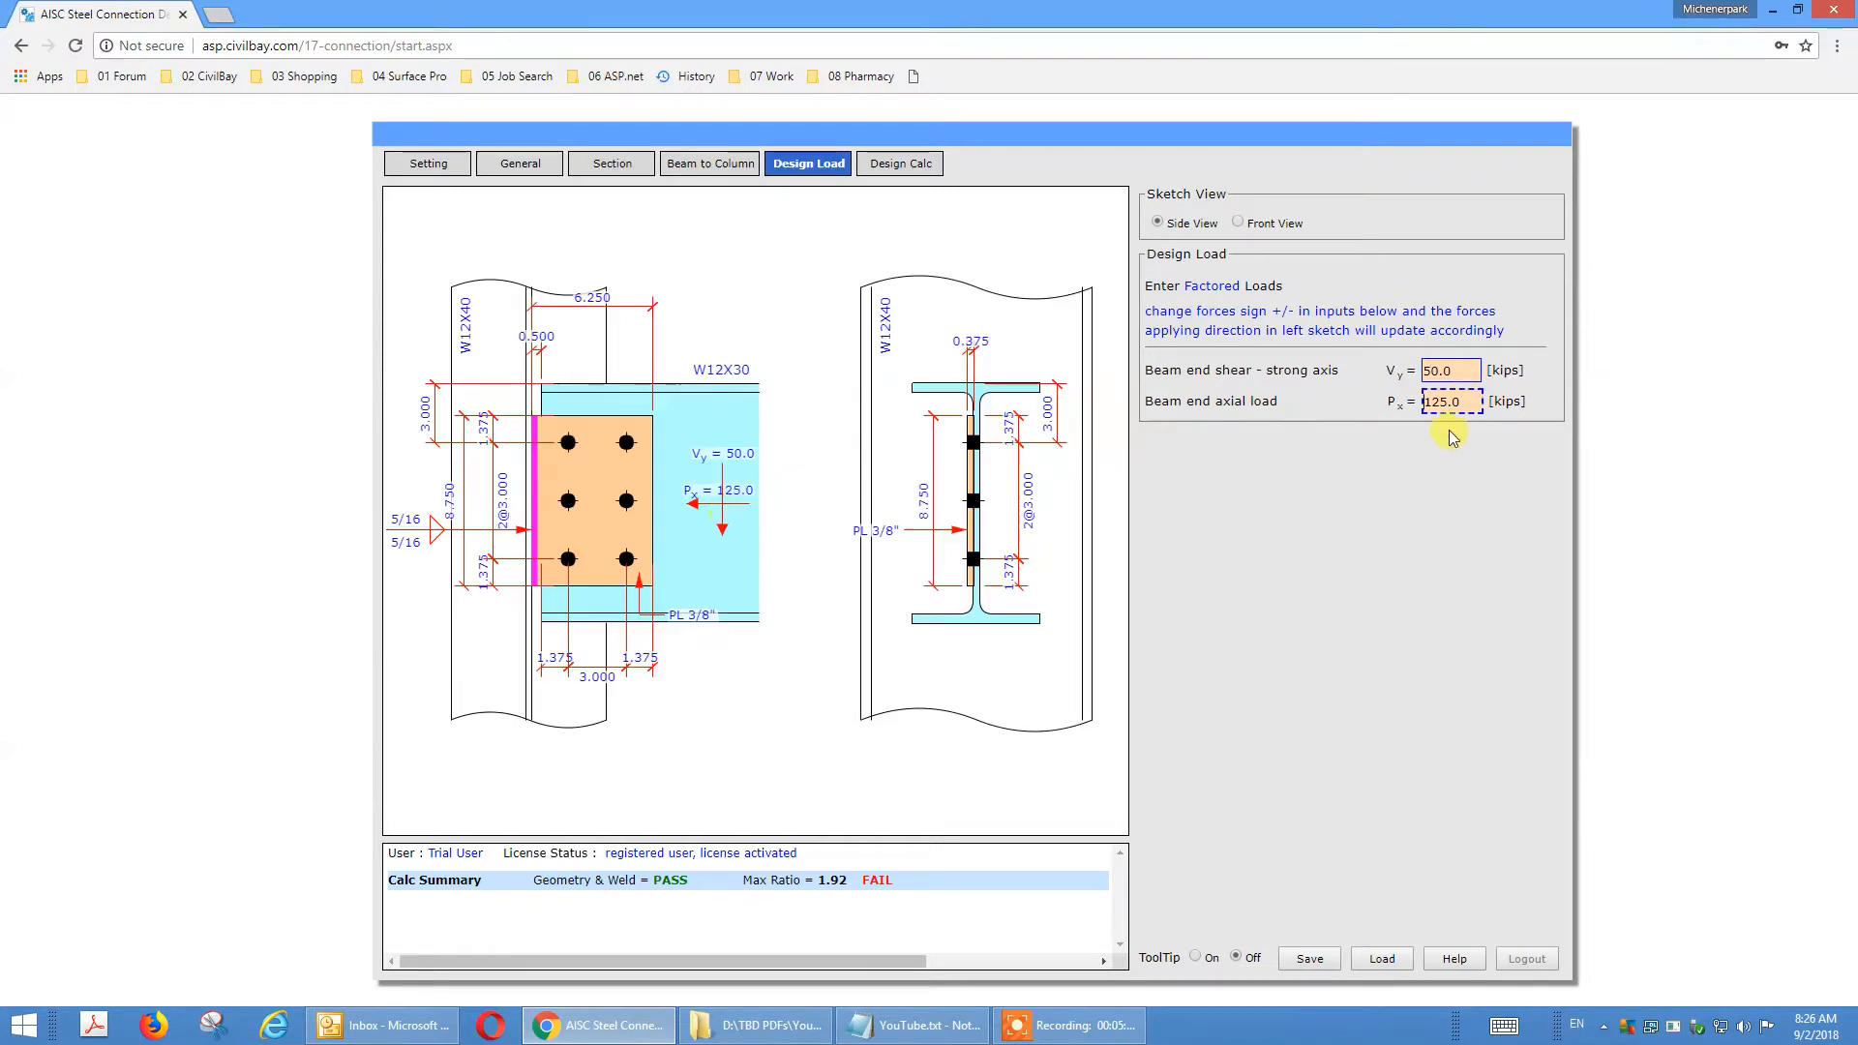
double_click(1467, 402)
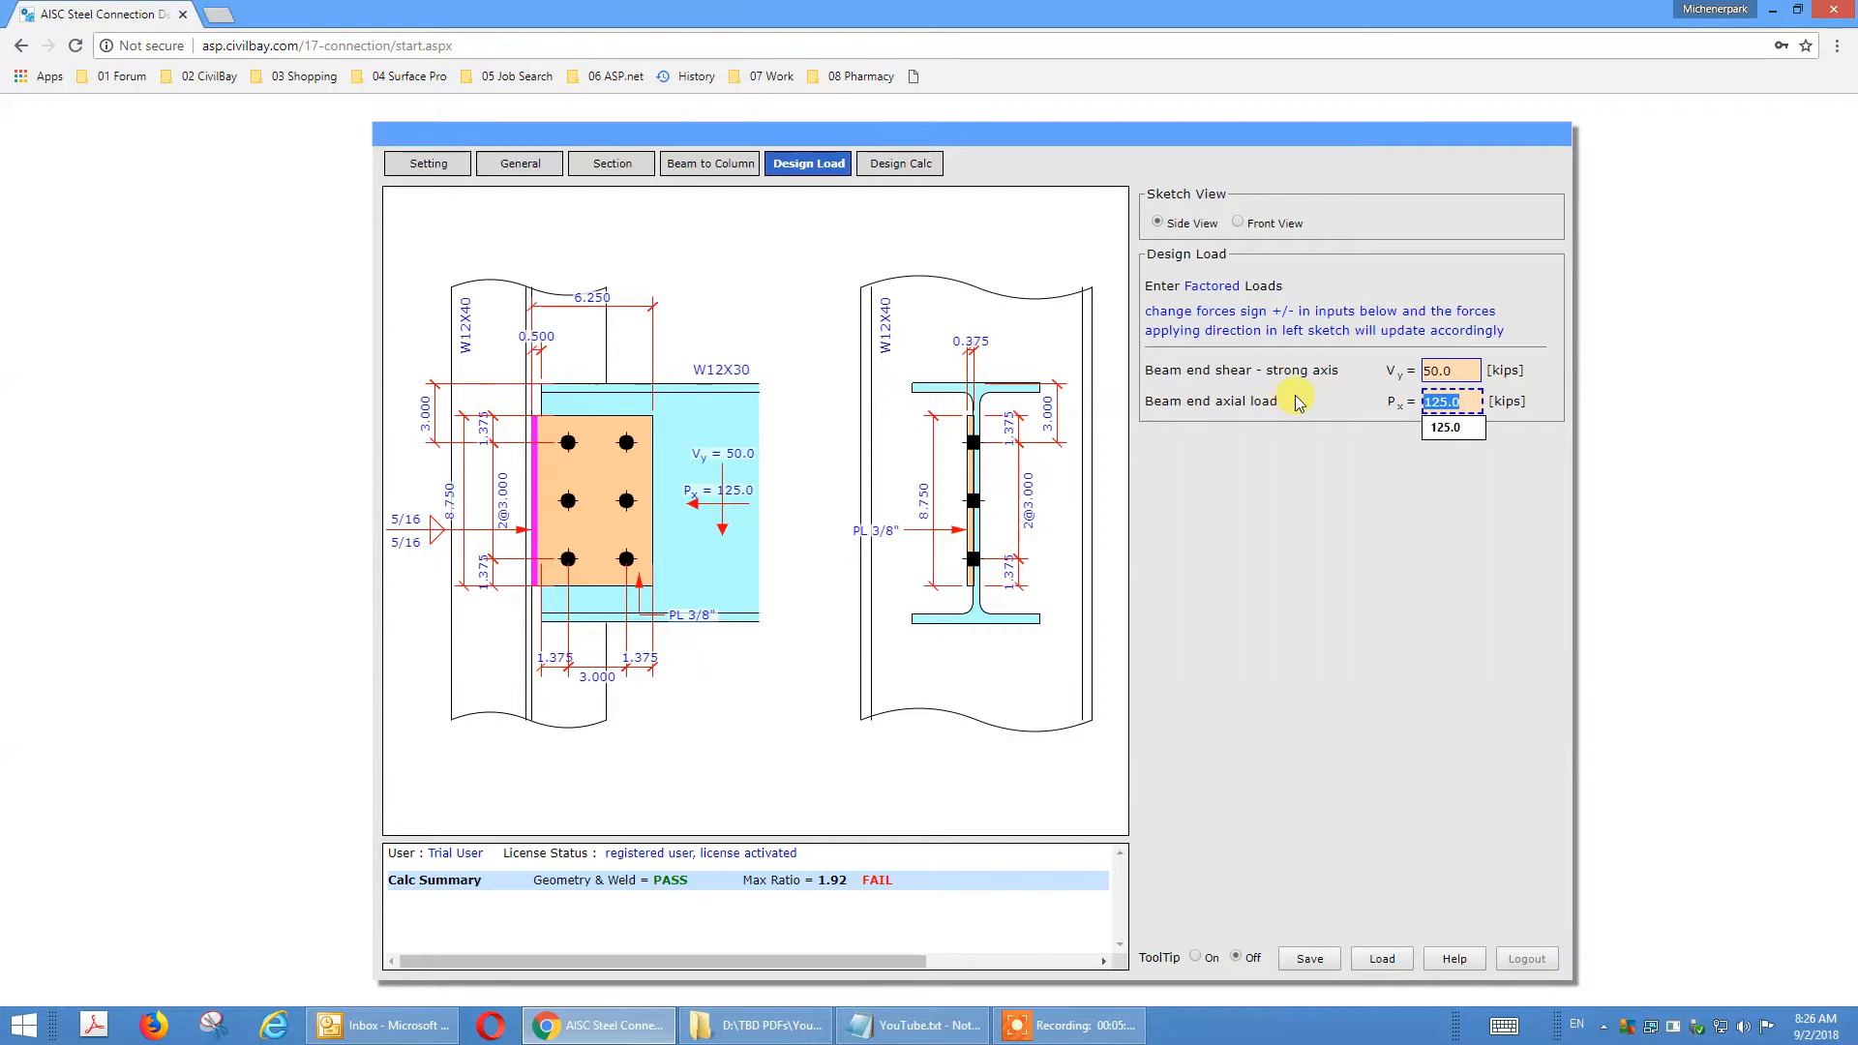
type("-25")
key("Tab")
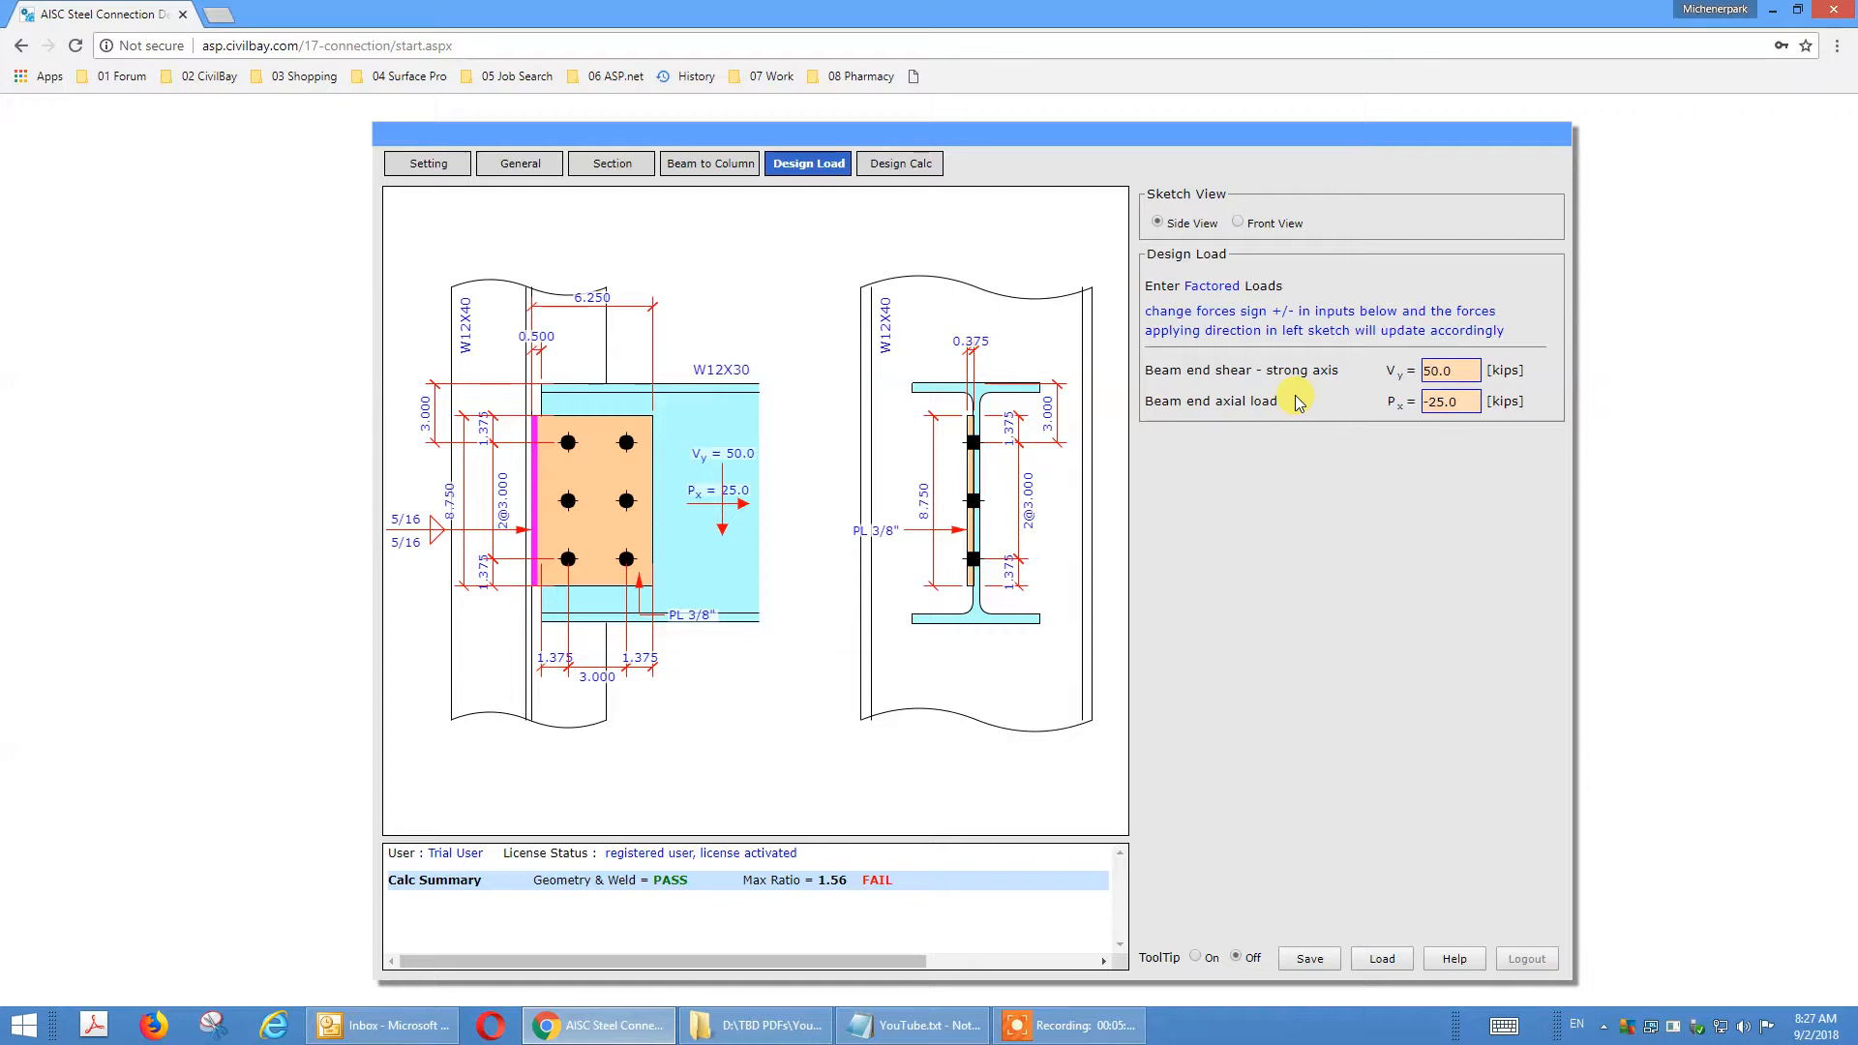
Review all limit state checks in the design calculation, down to the shear tab to column web weld strength.
left_click(918, 165)
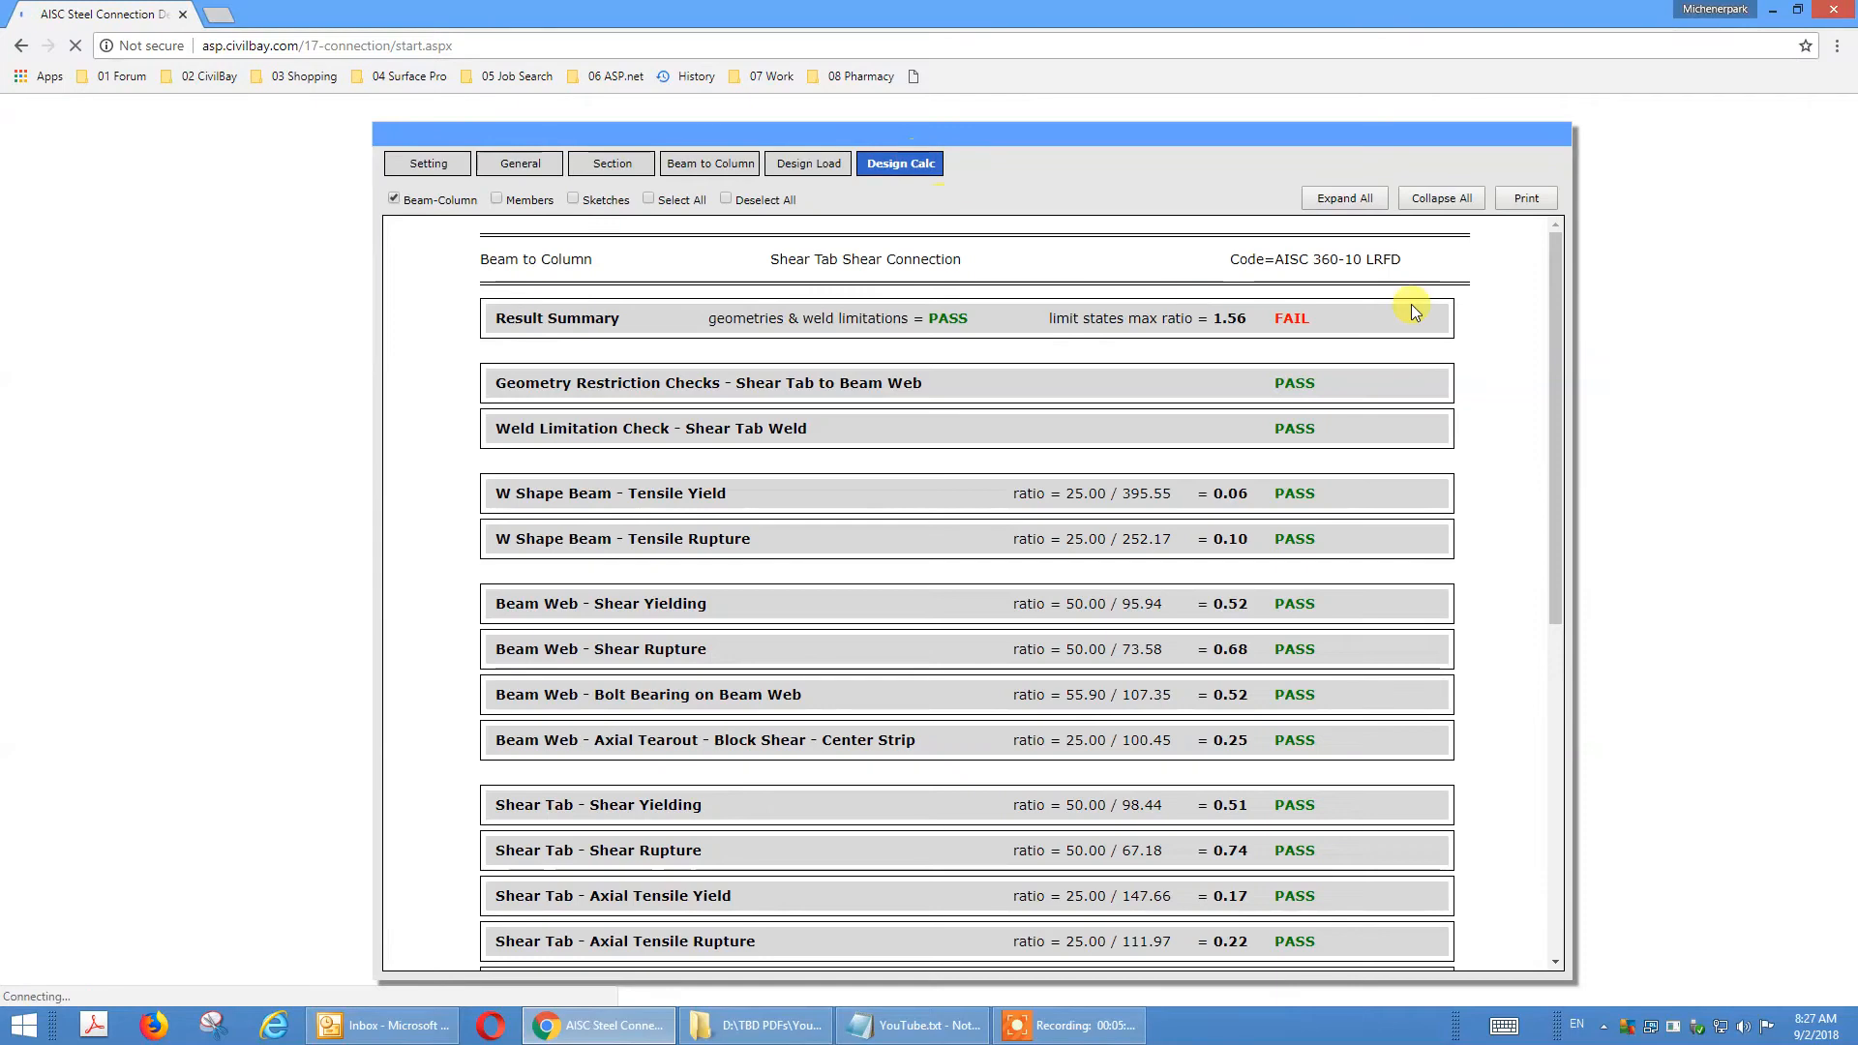
left_click_drag(1552, 328, 1563, 521)
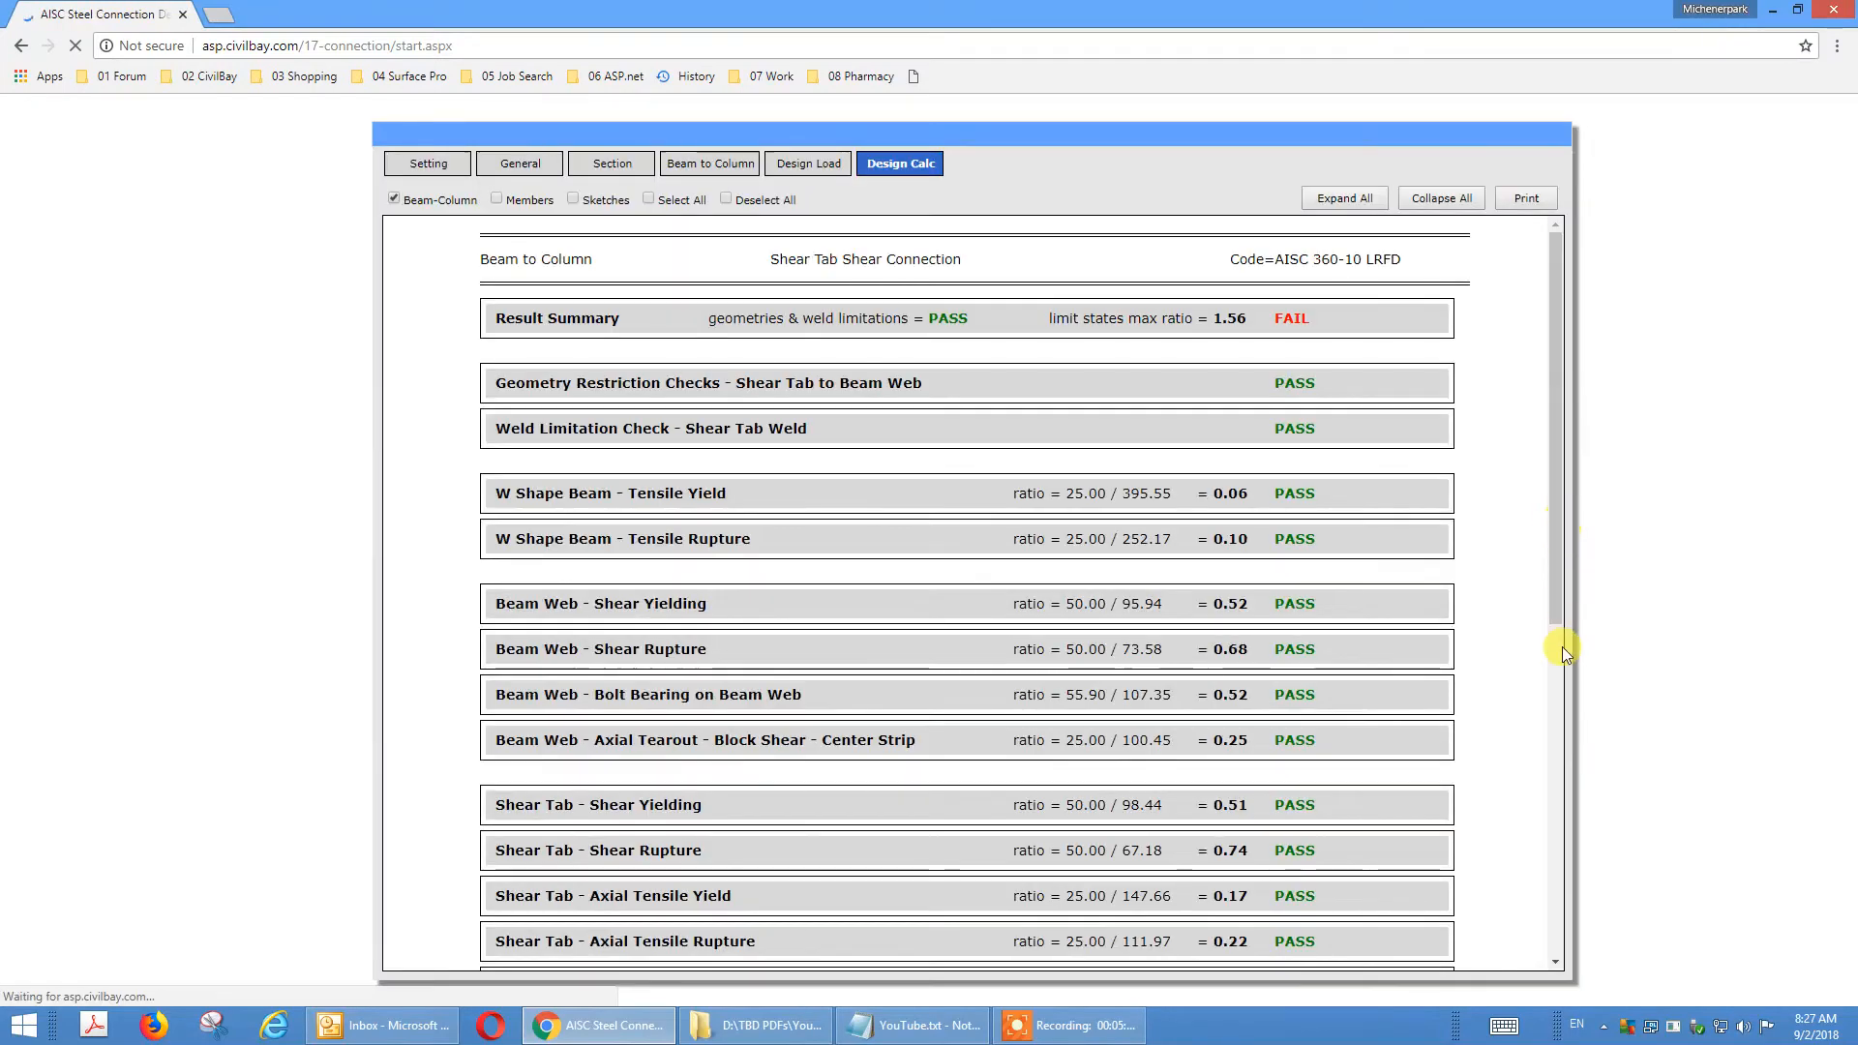
scroll(1555, 658, "down", 3)
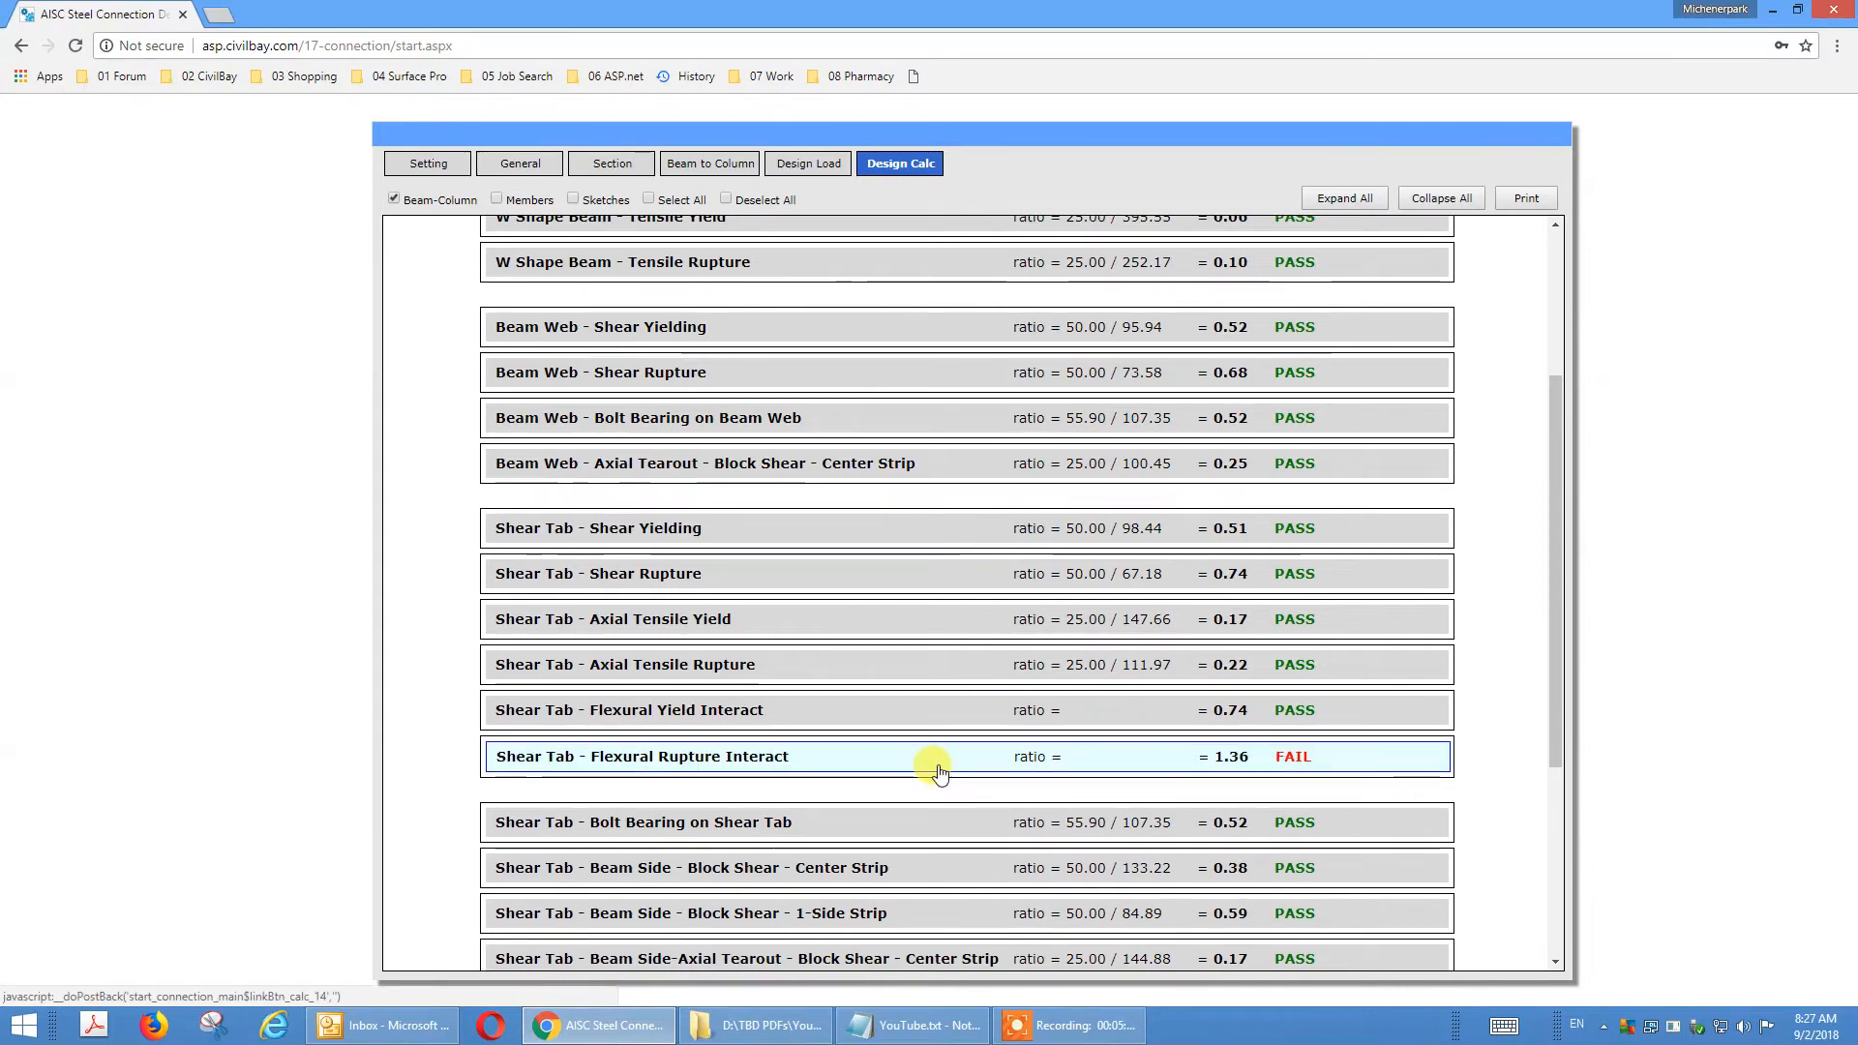
left_click_drag(1547, 700, 1553, 937)
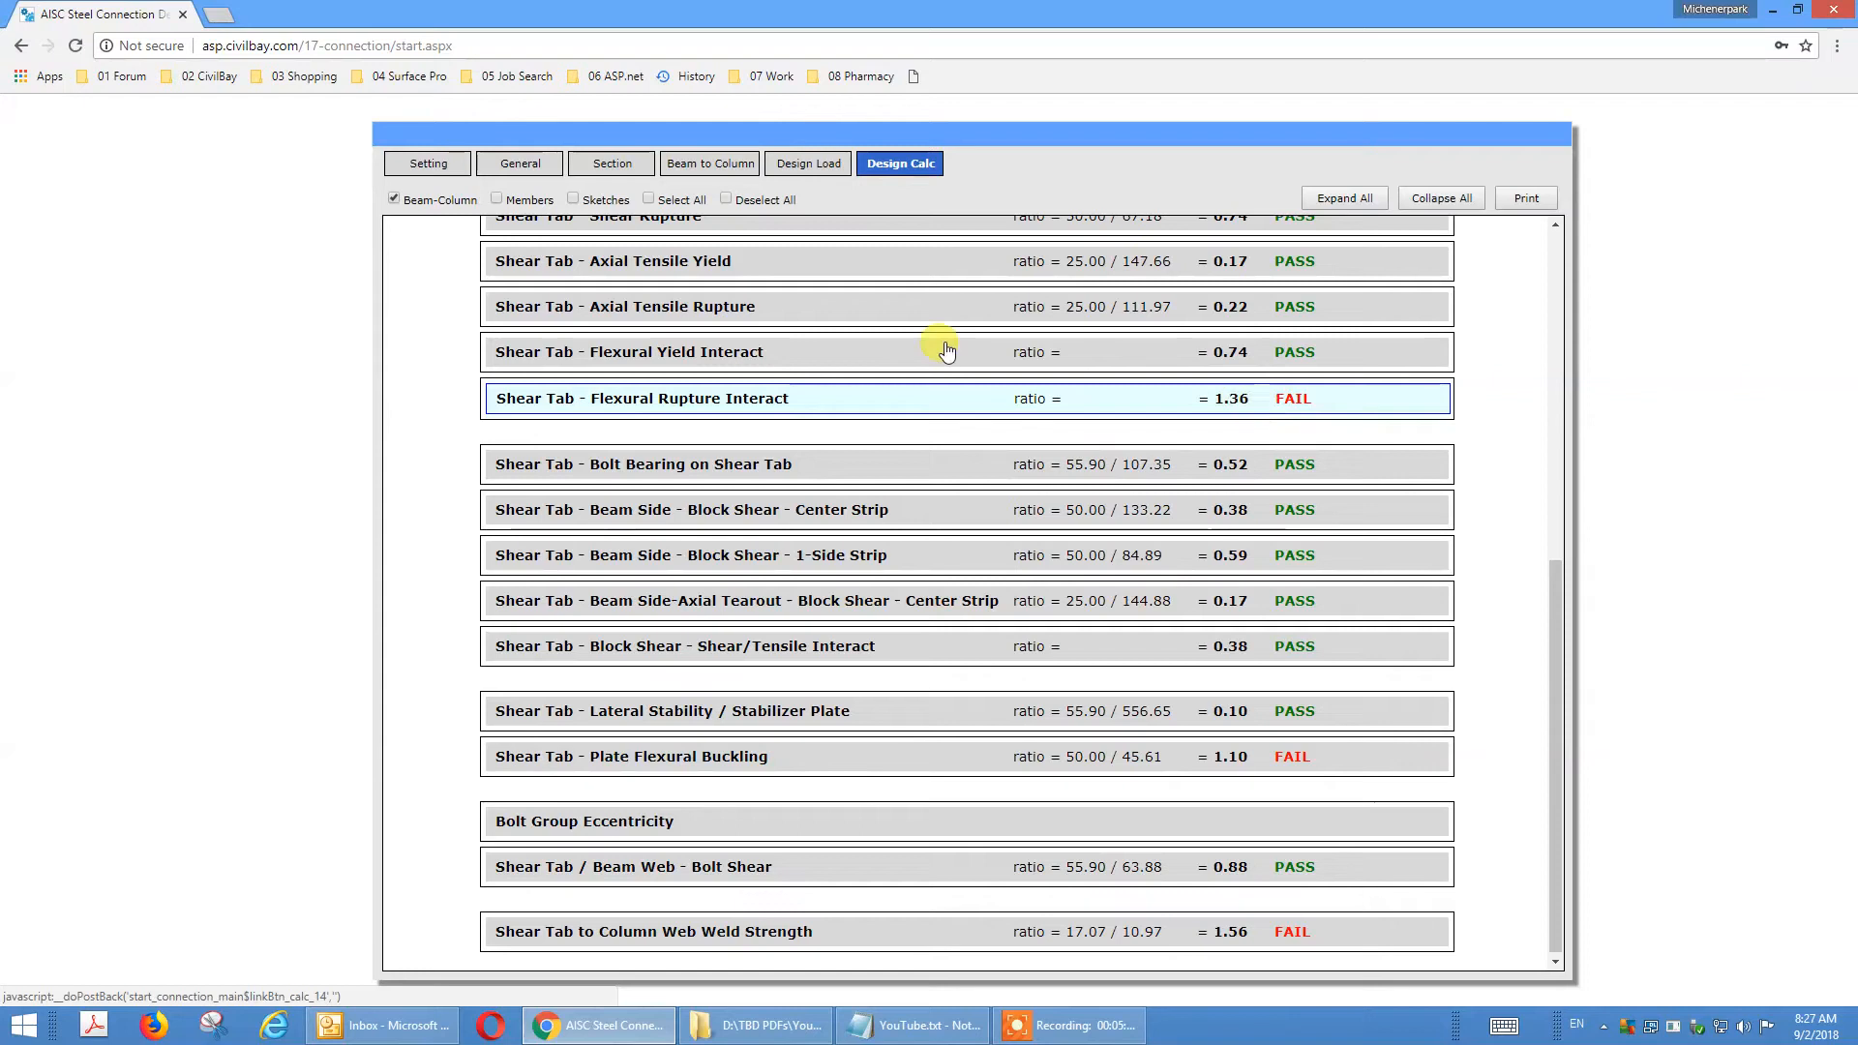
Set the shear tab plate thickness to 0.5 in and the shear tab weld size to fillet 3/8.
left_click(685, 168)
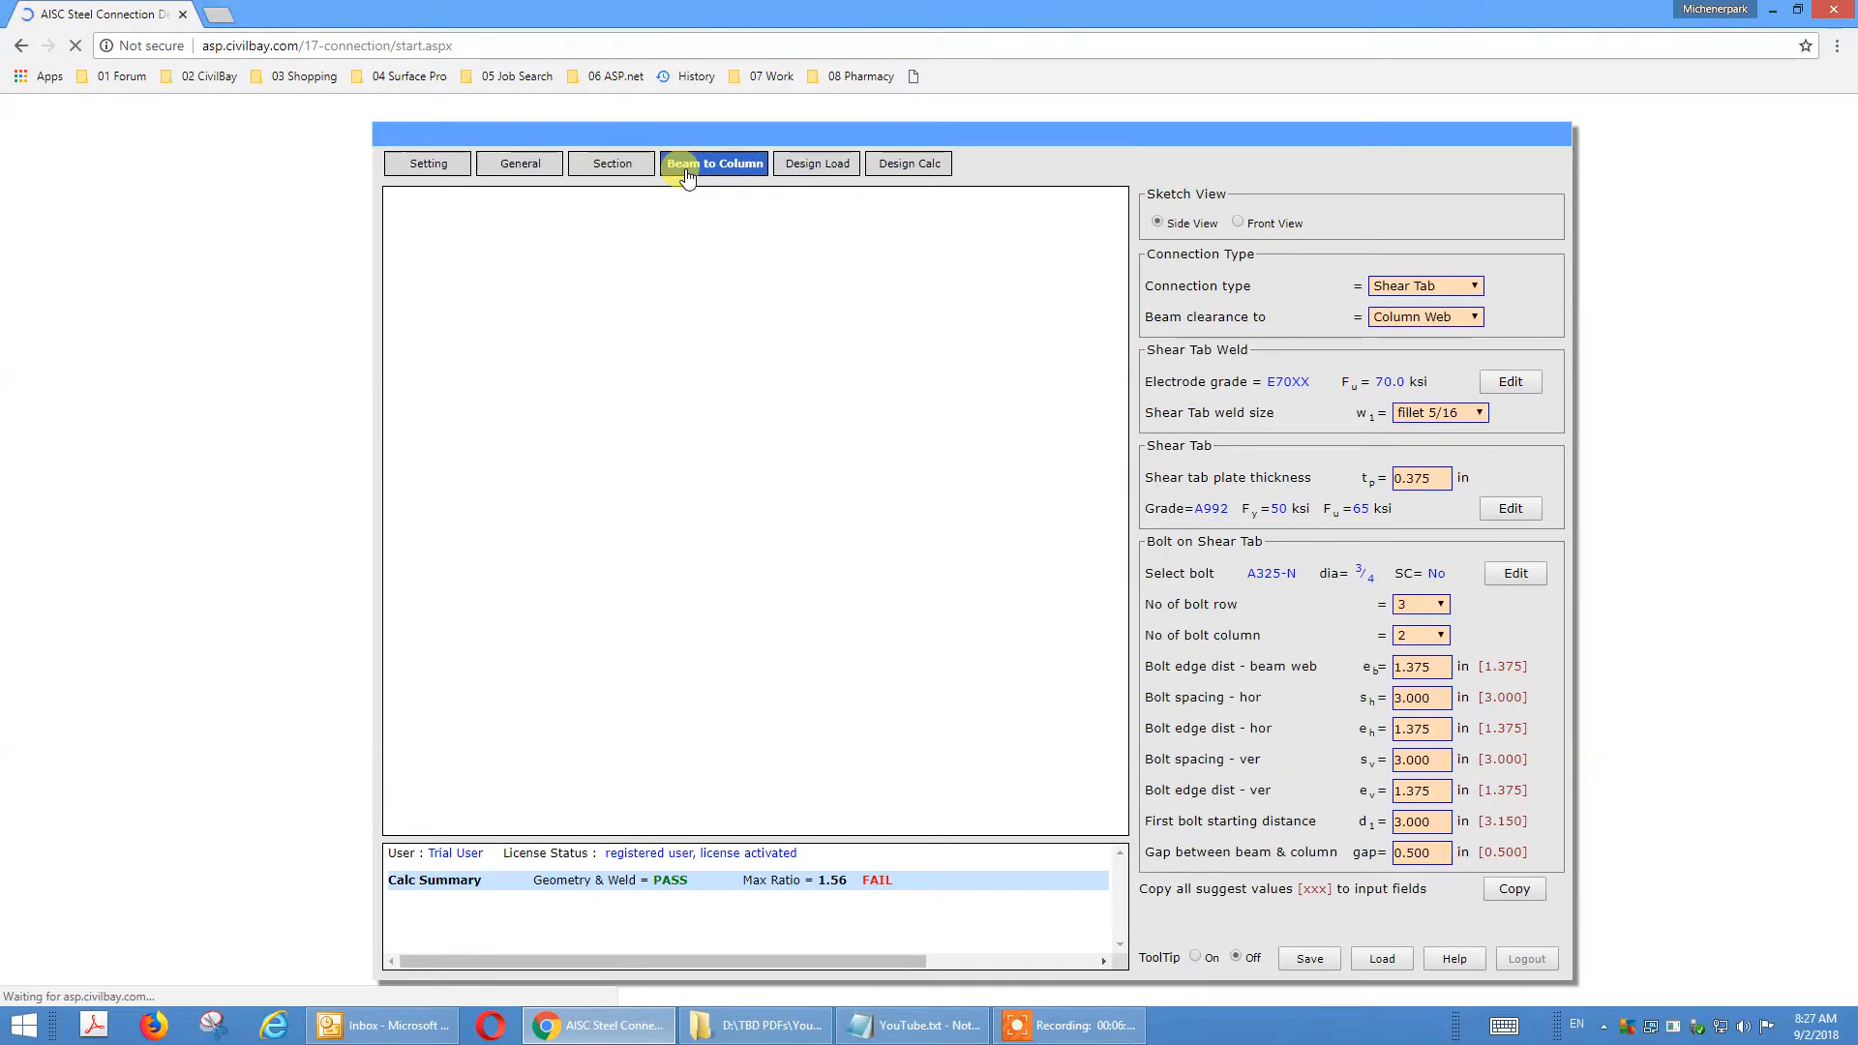
left_click(685, 170)
left_click(1449, 478)
left_click_drag(1449, 478, 1352, 486)
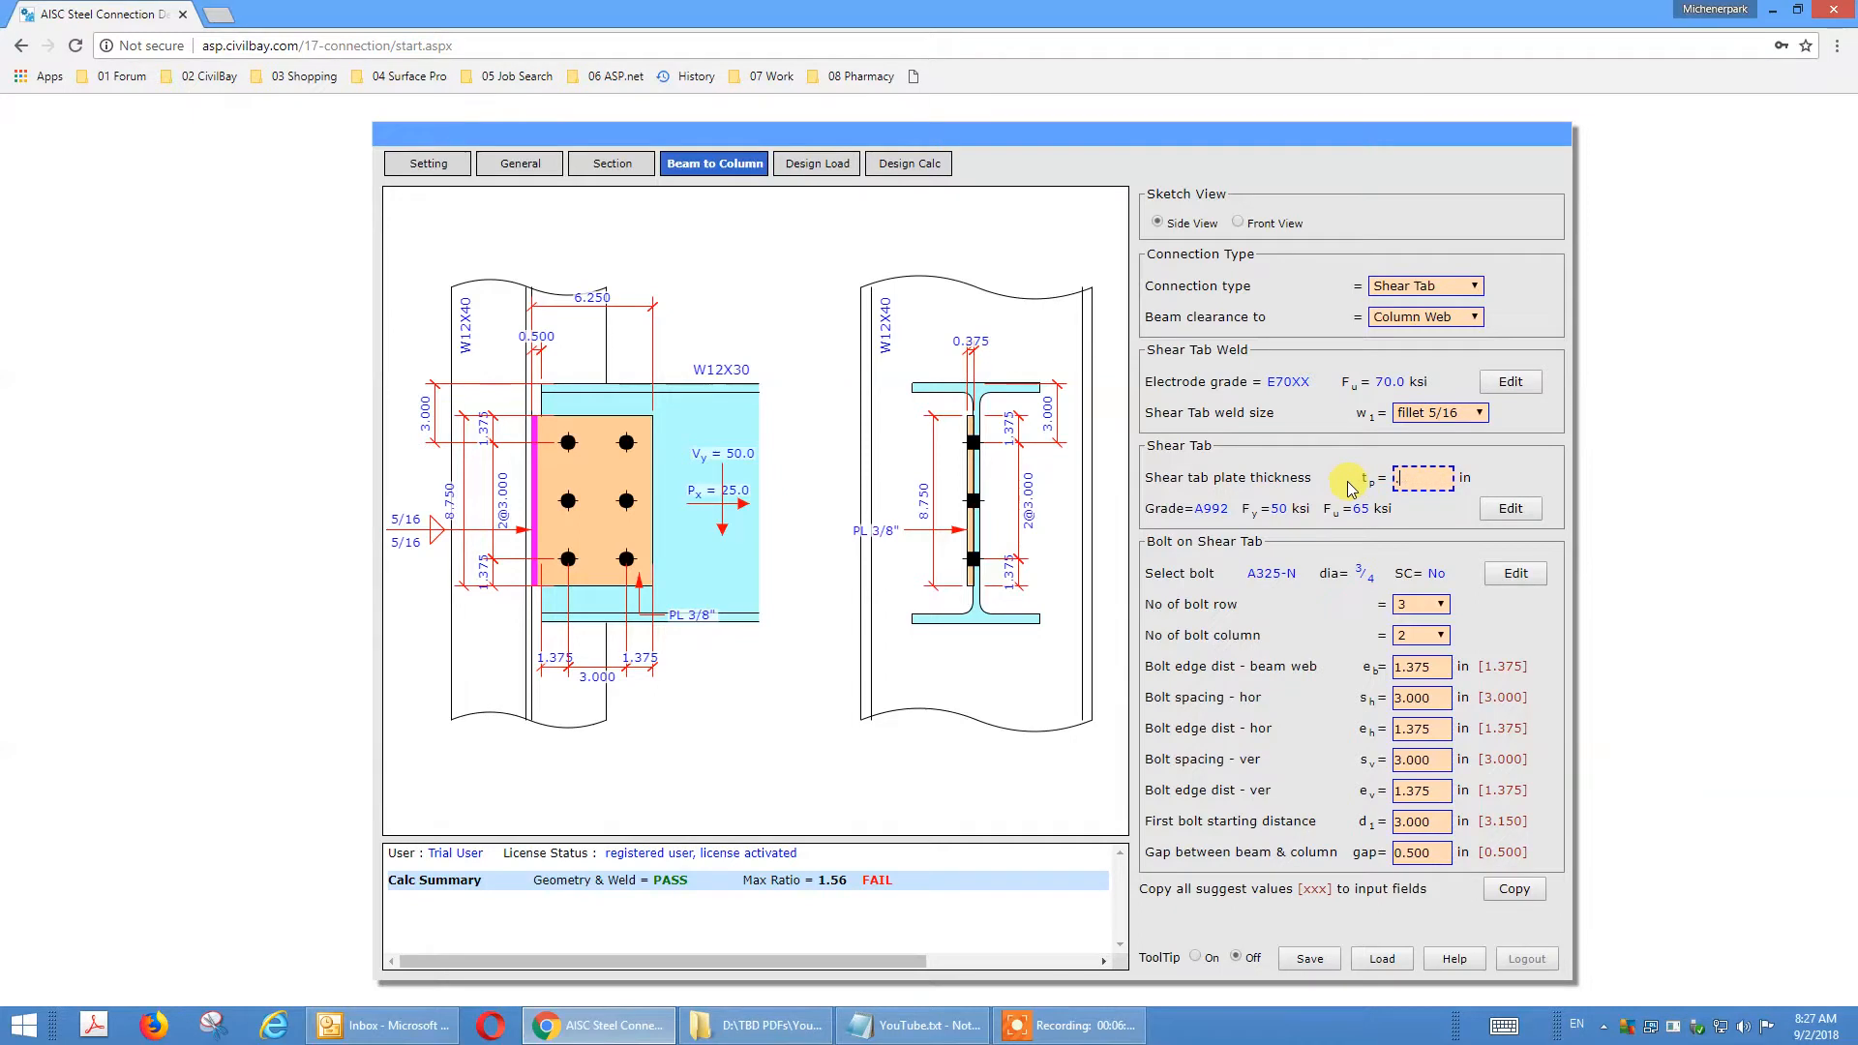
type(".5")
key("Tab")
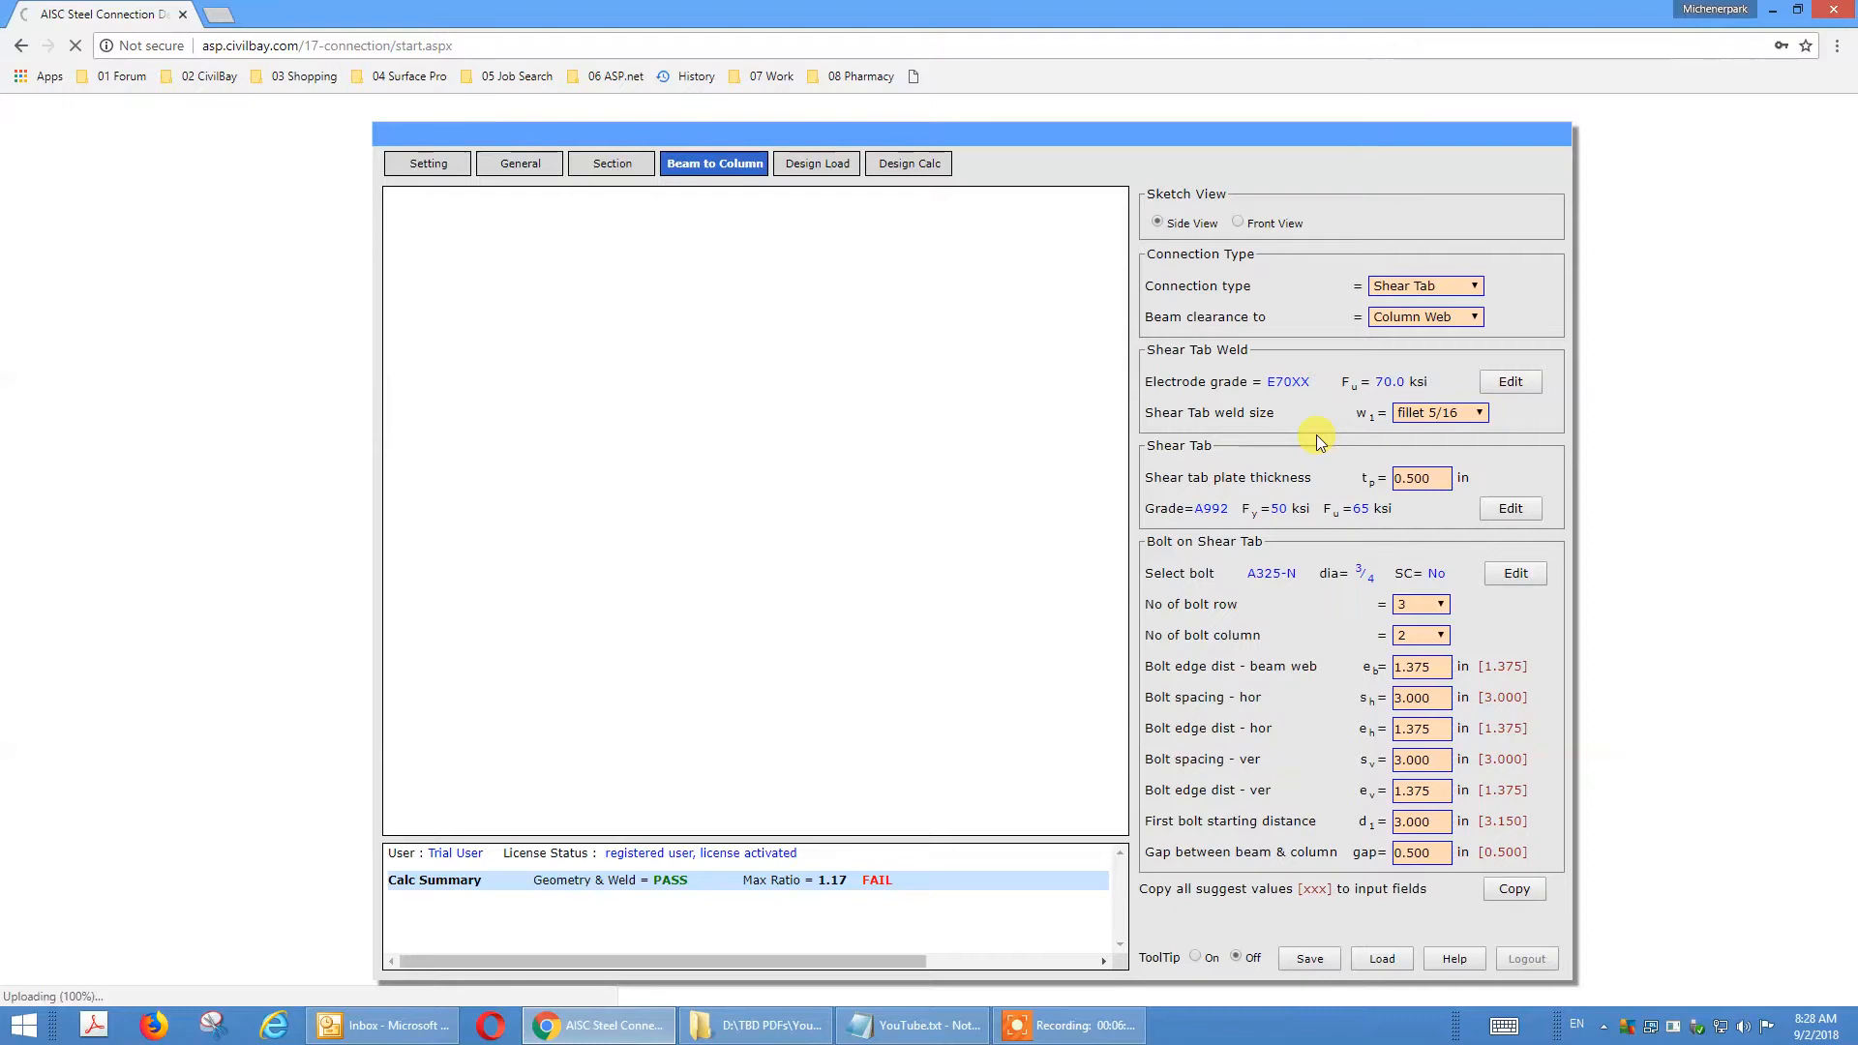
left_click(1444, 415)
left_click(1450, 531)
Recheck the design calculation and examine the detailed shear tab to column web weld strength check.
left_click(909, 164)
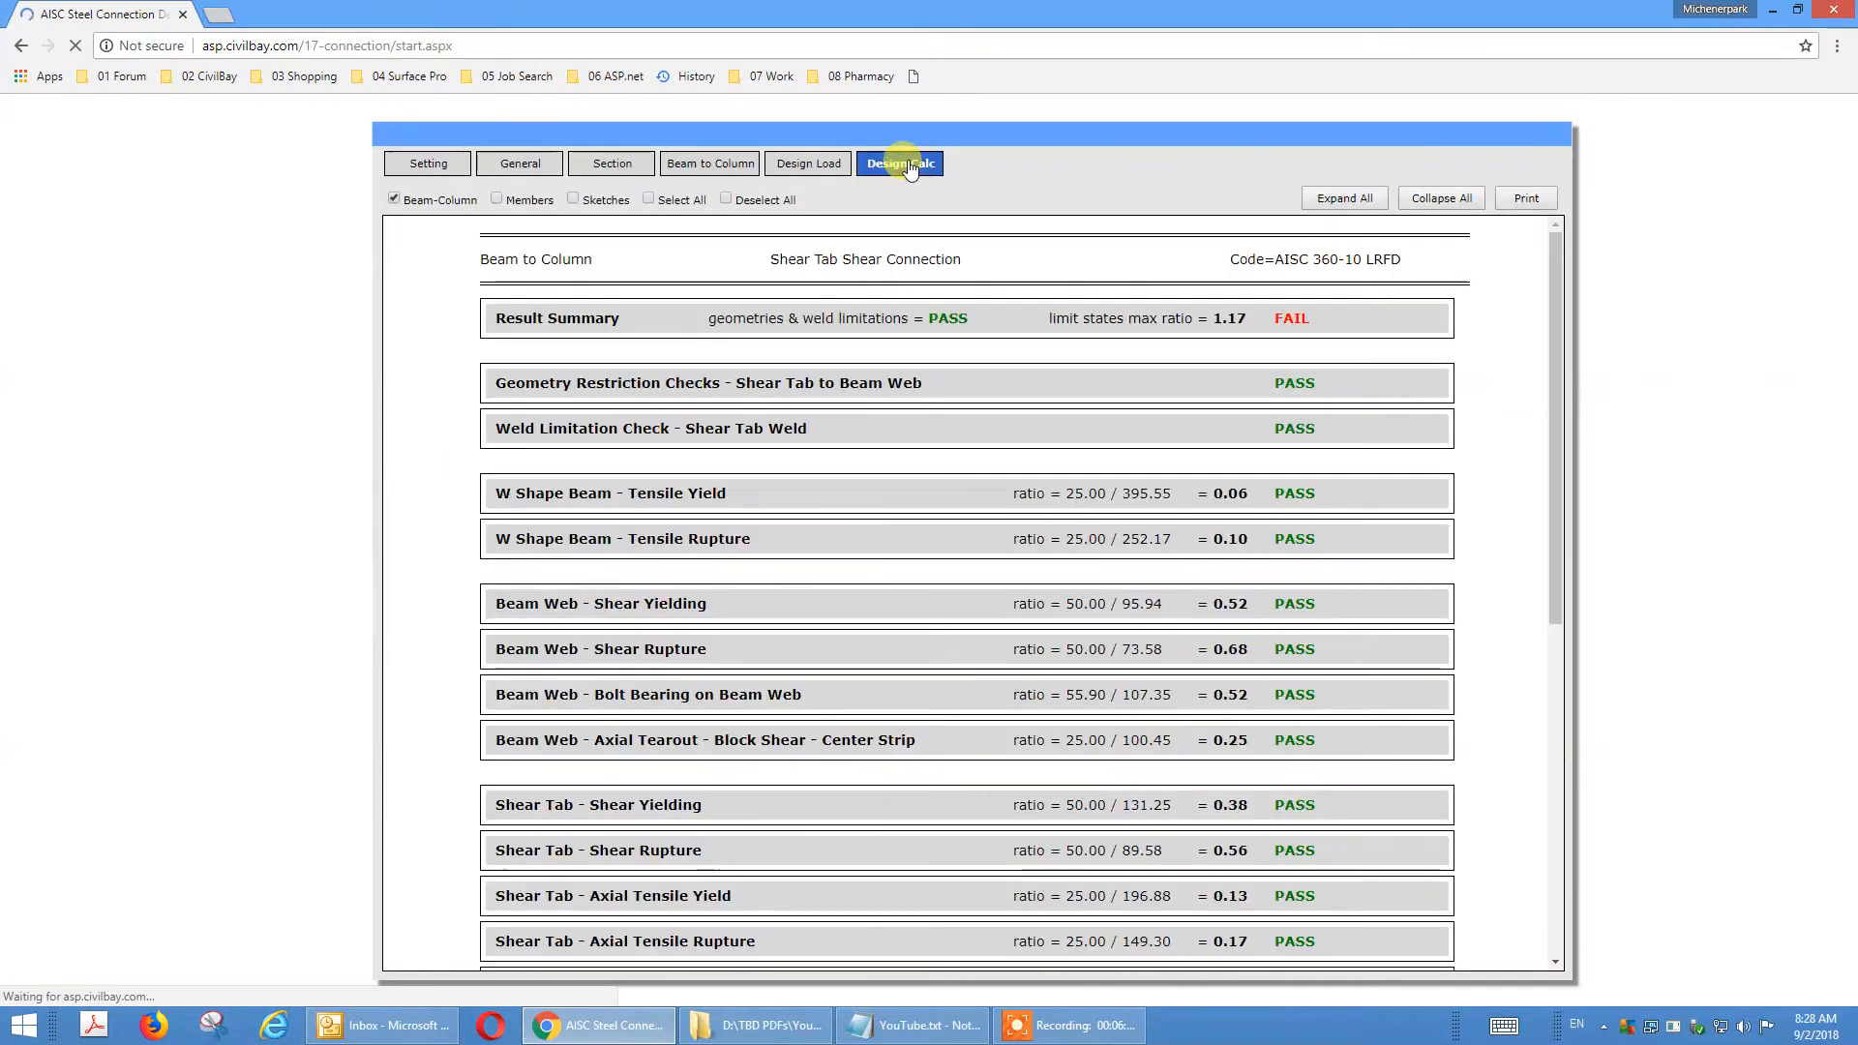
scroll(947, 387, "down", 5)
scroll(948, 372, "down", 2)
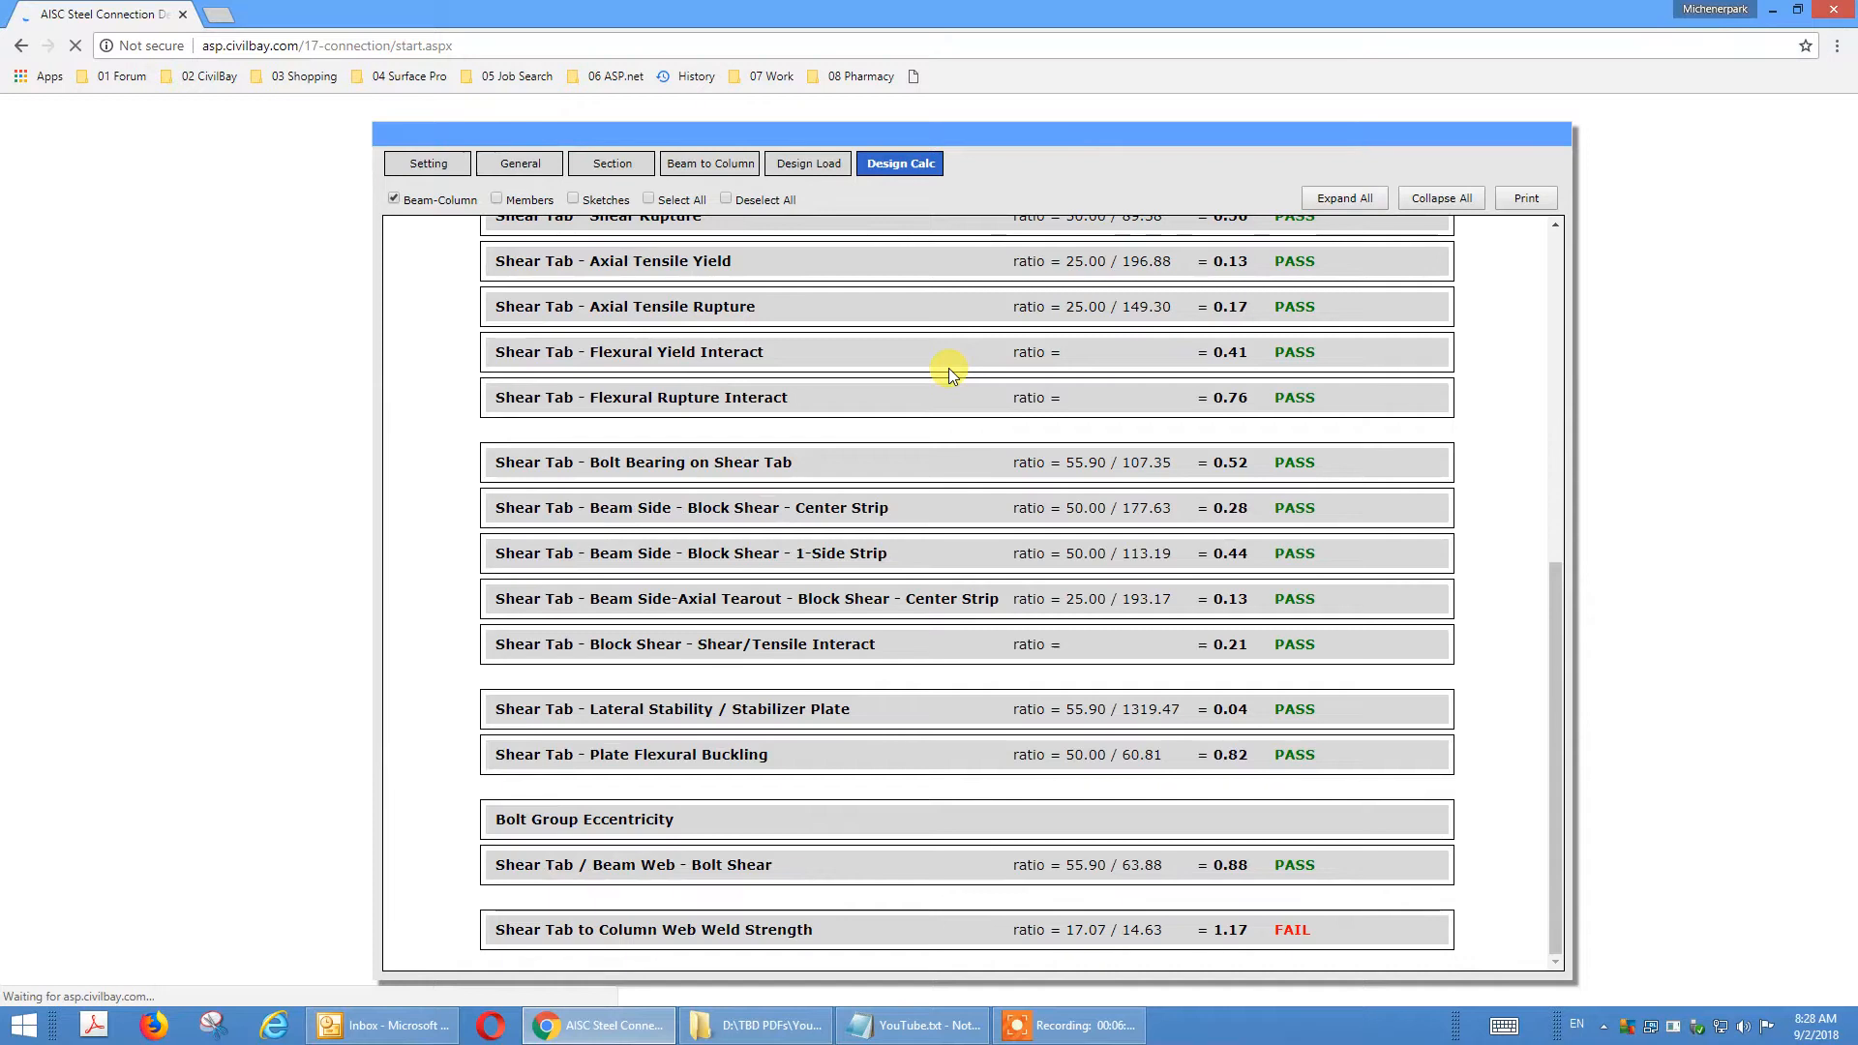
left_click(845, 882)
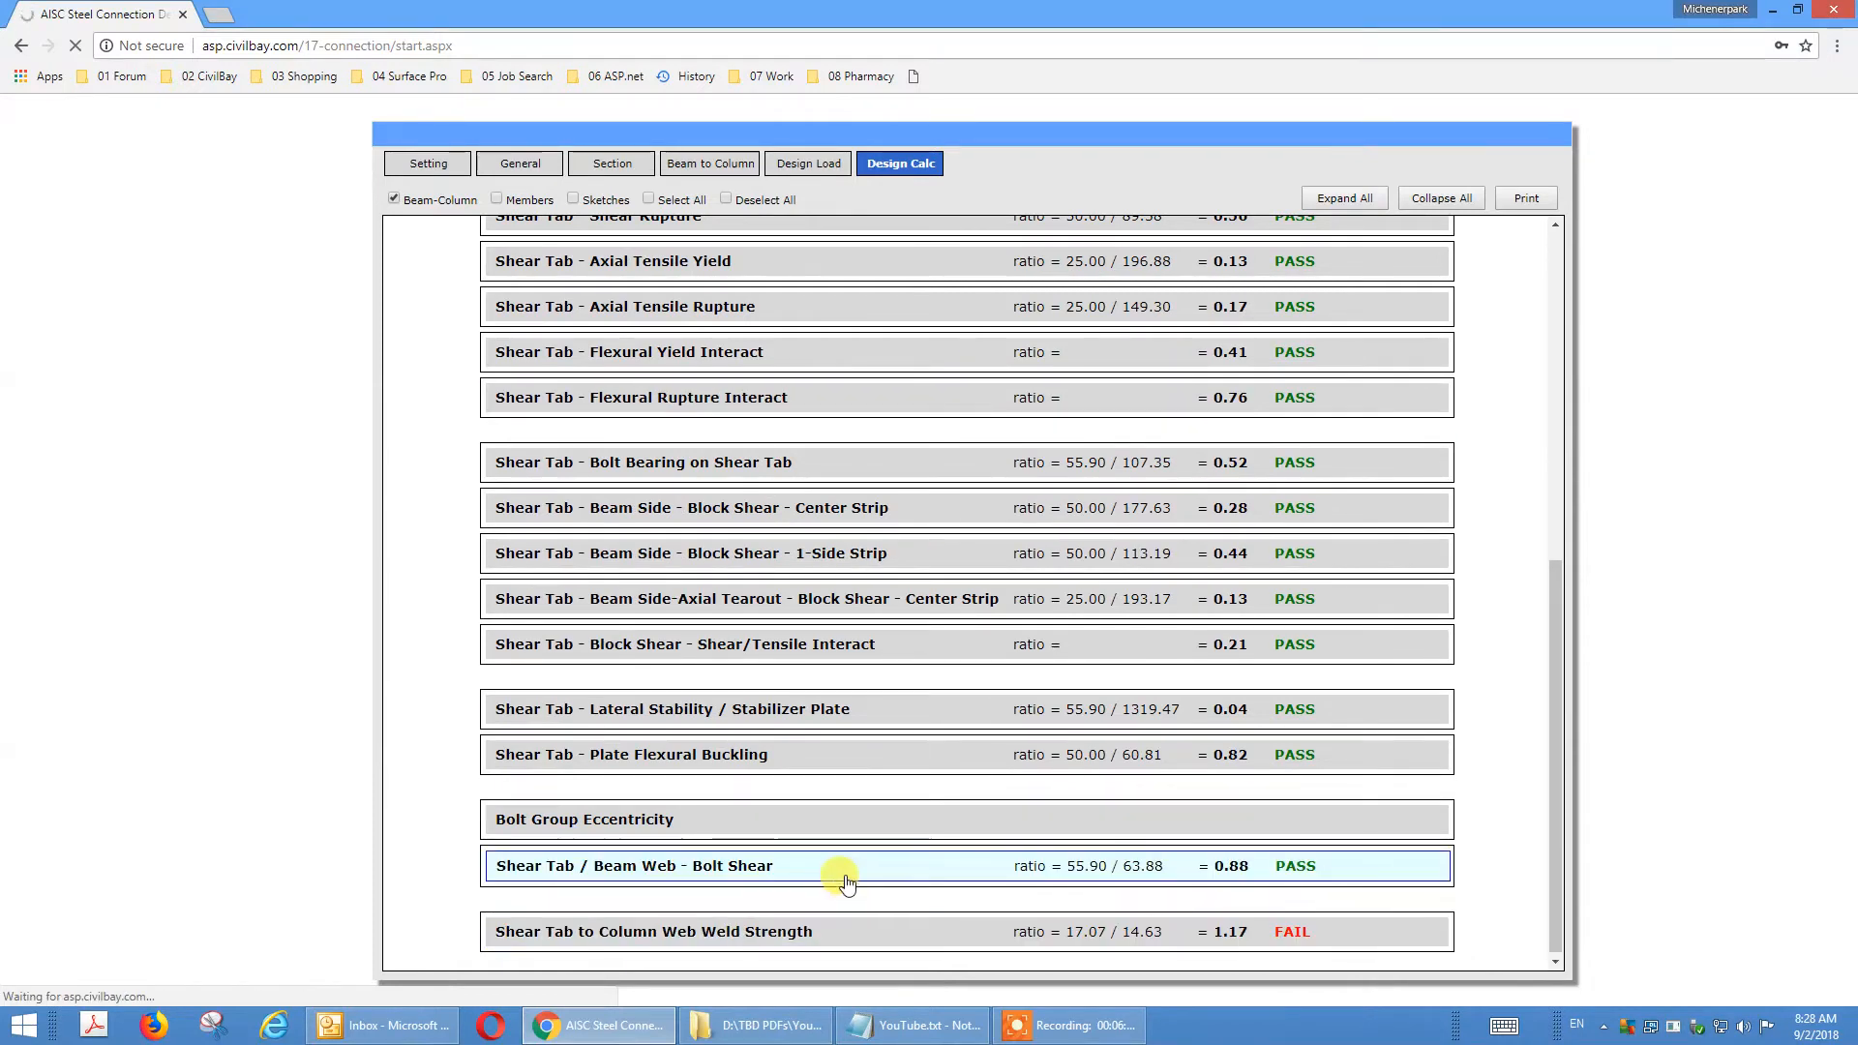
left_click(844, 806)
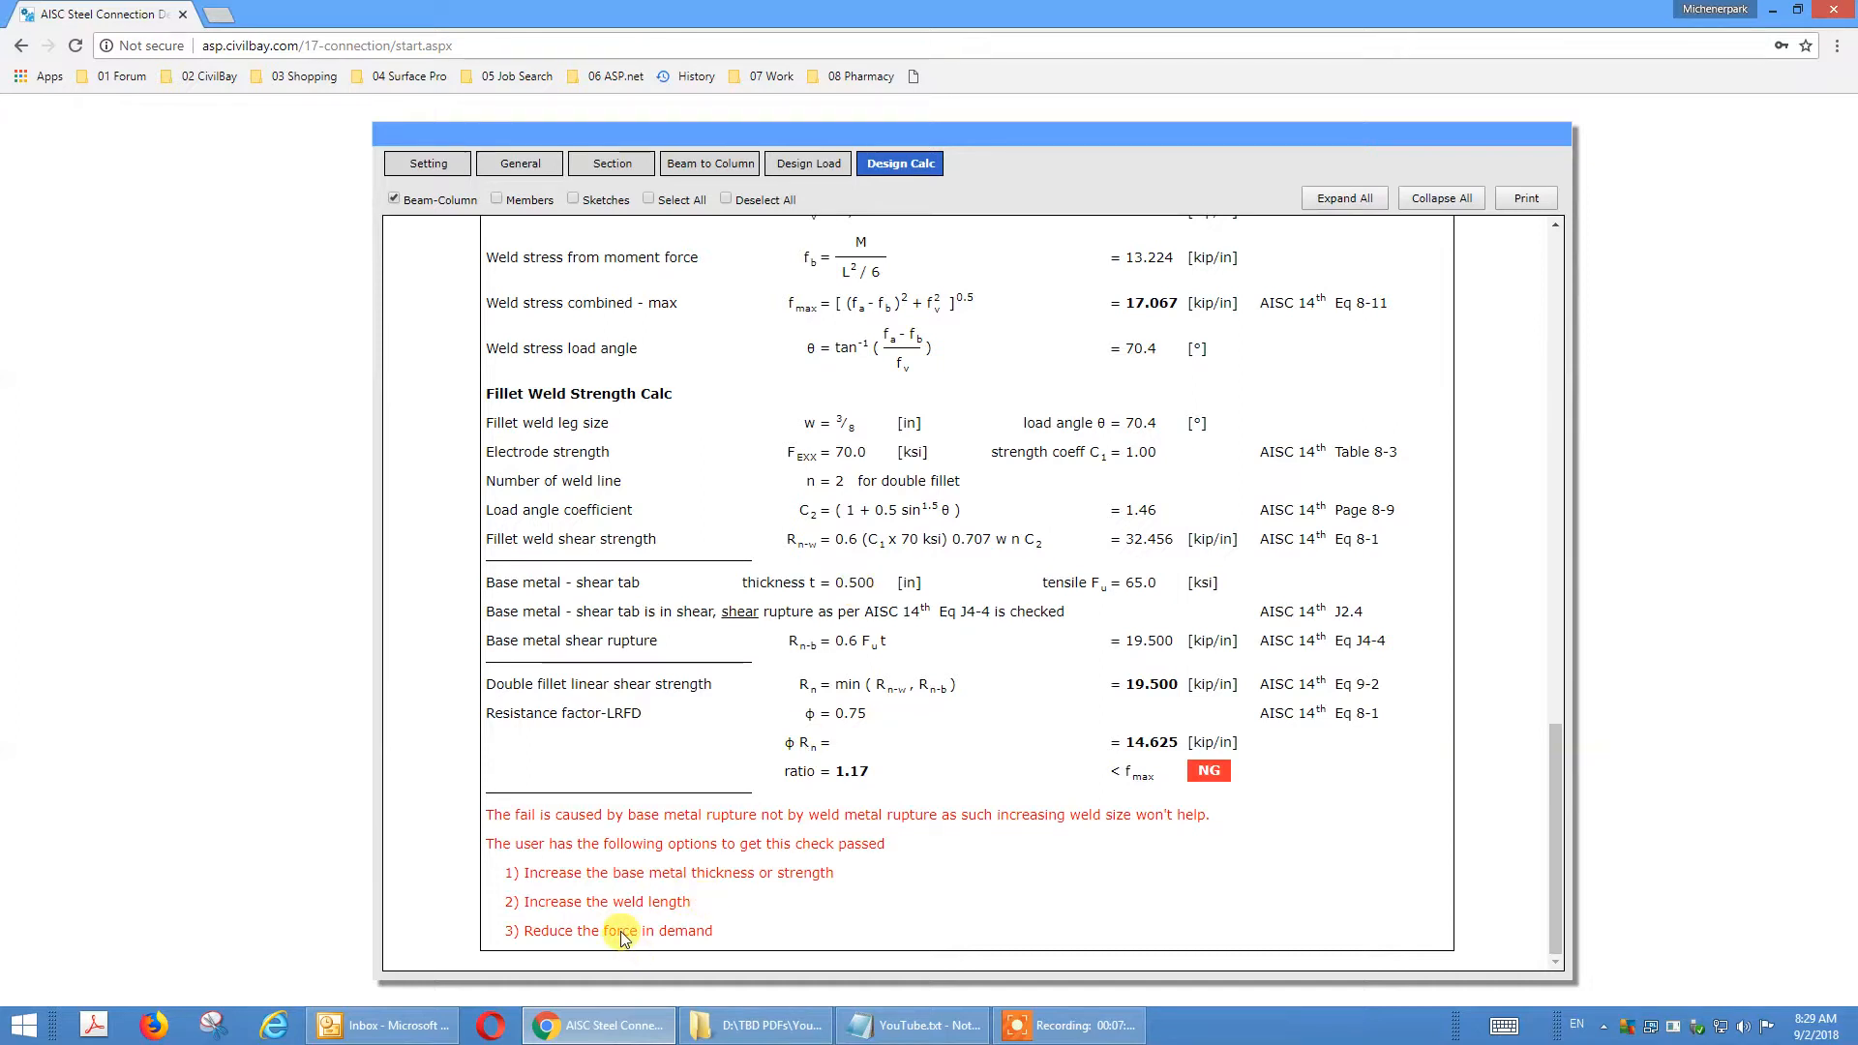
Increase the shear tab plate thickness to 0.75 in in the beam-to-column connection inputs.
left_click(737, 166)
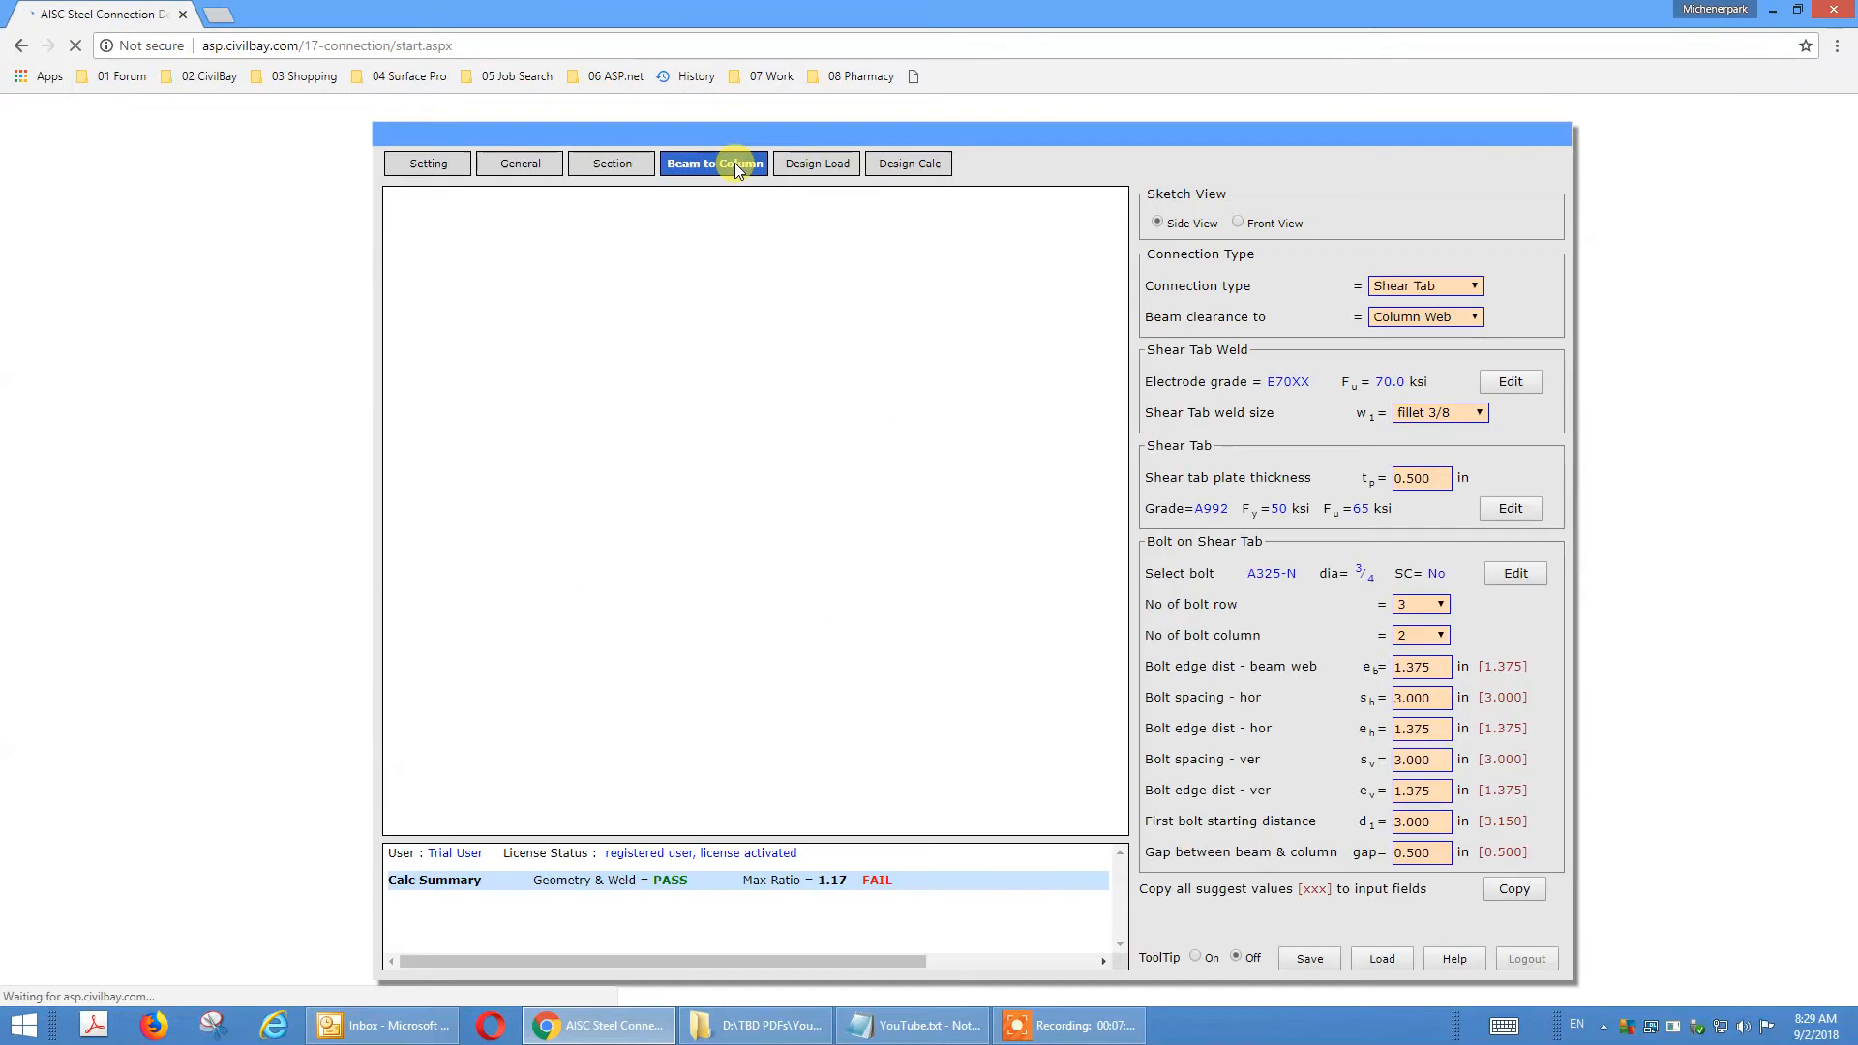
left_click(1446, 476)
double_click(1442, 474)
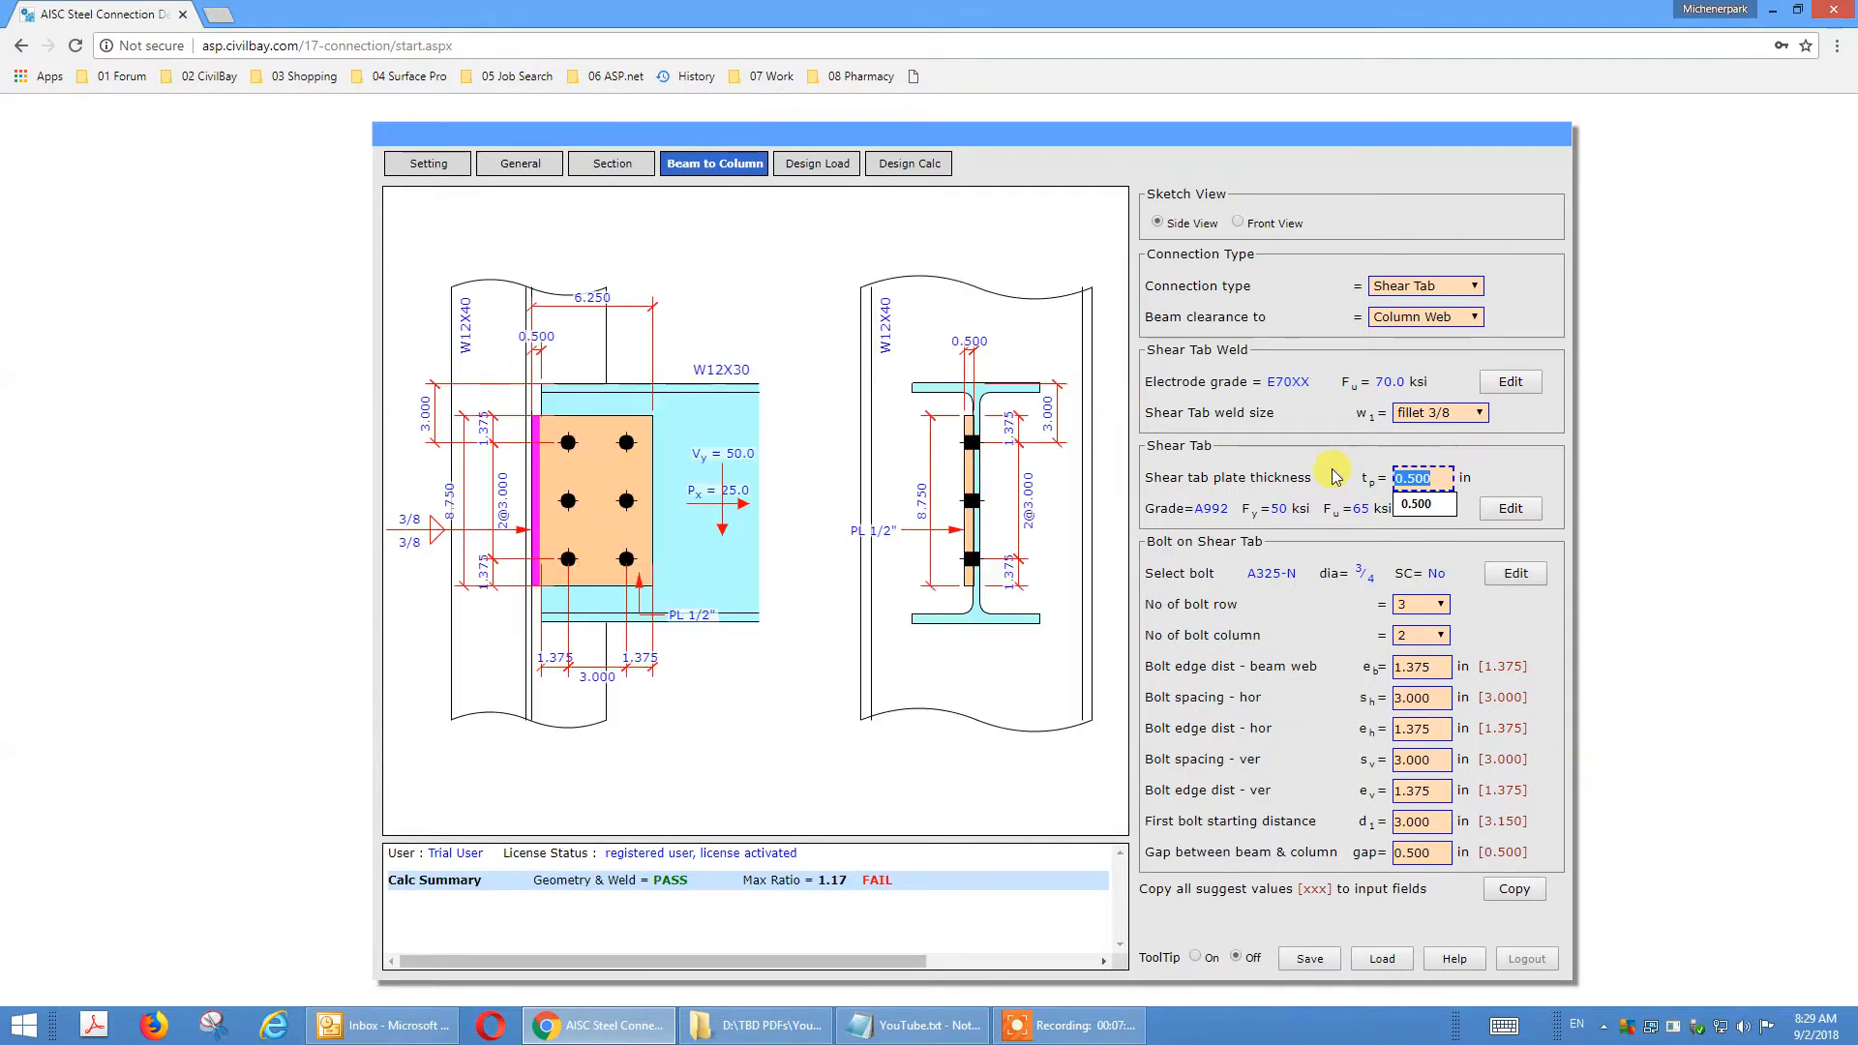
type(".75")
key("Tab")
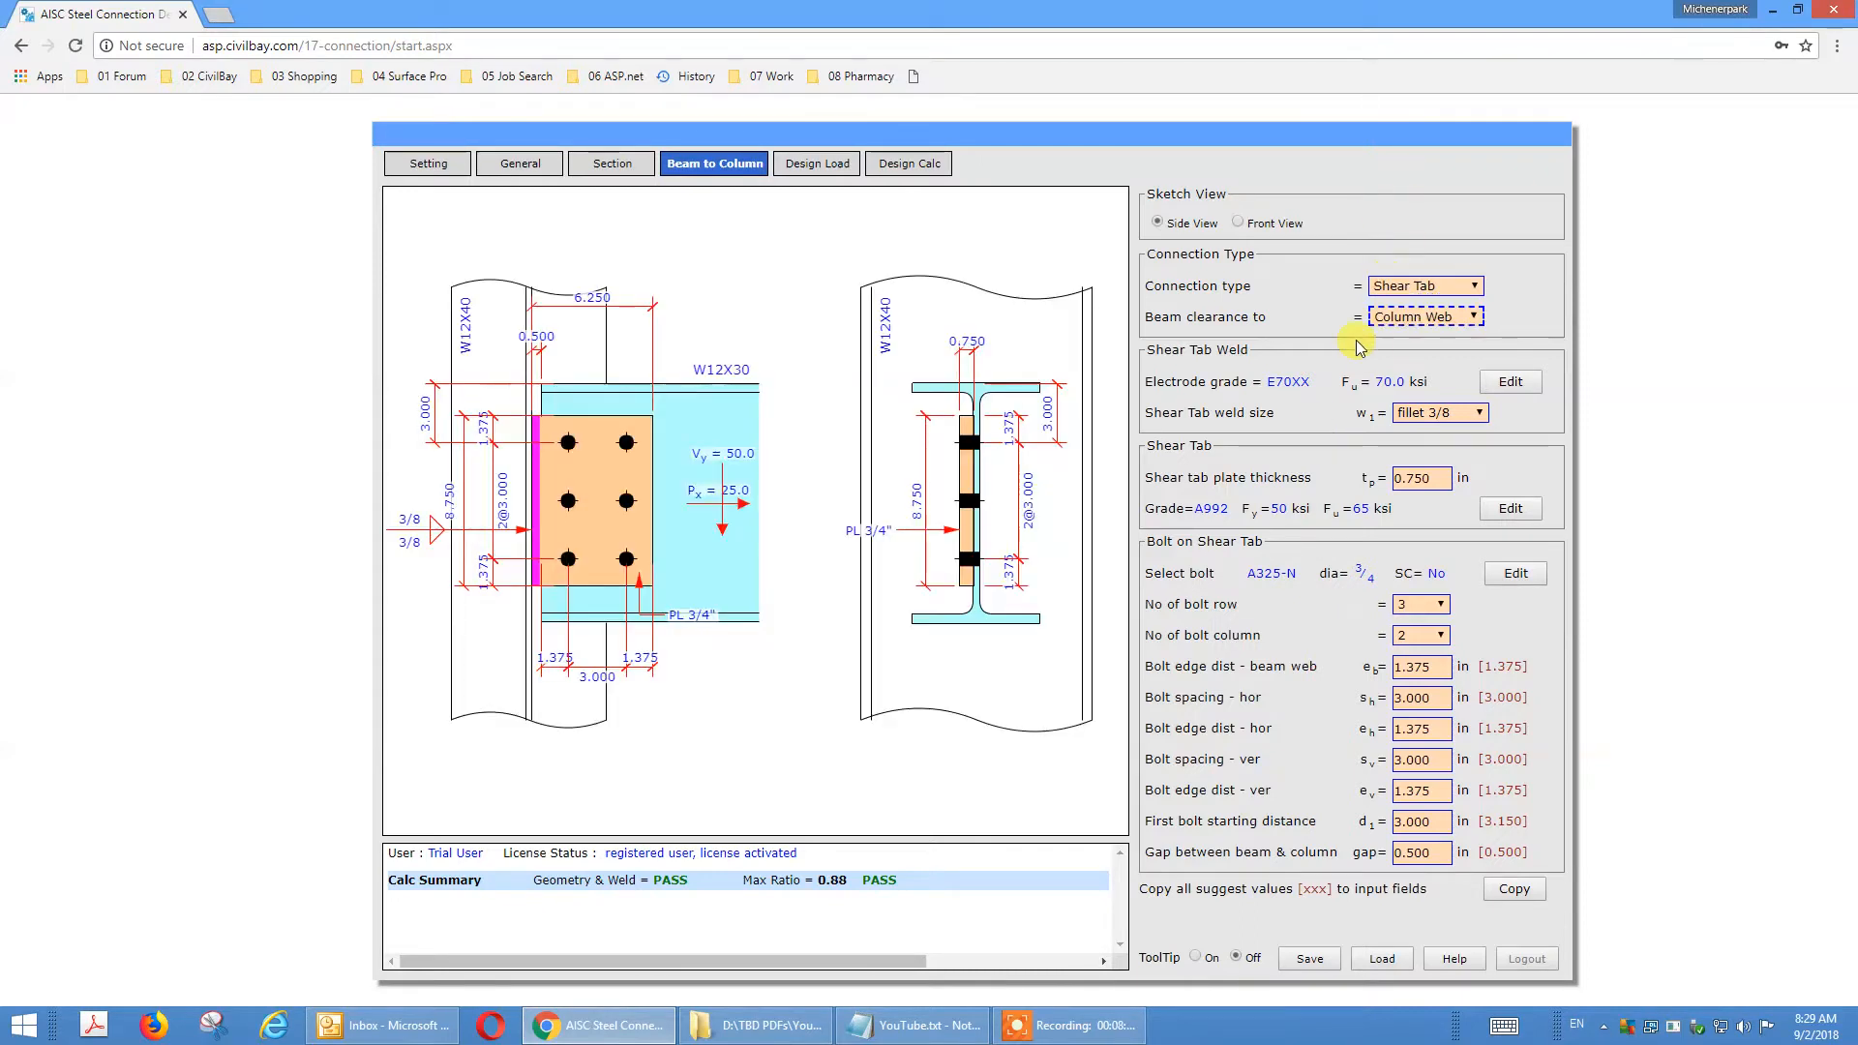
Review the connection type, weld size, plate thickness and each bolt layout input against its matching dimension in the connection sketch.
left_click(1429, 288)
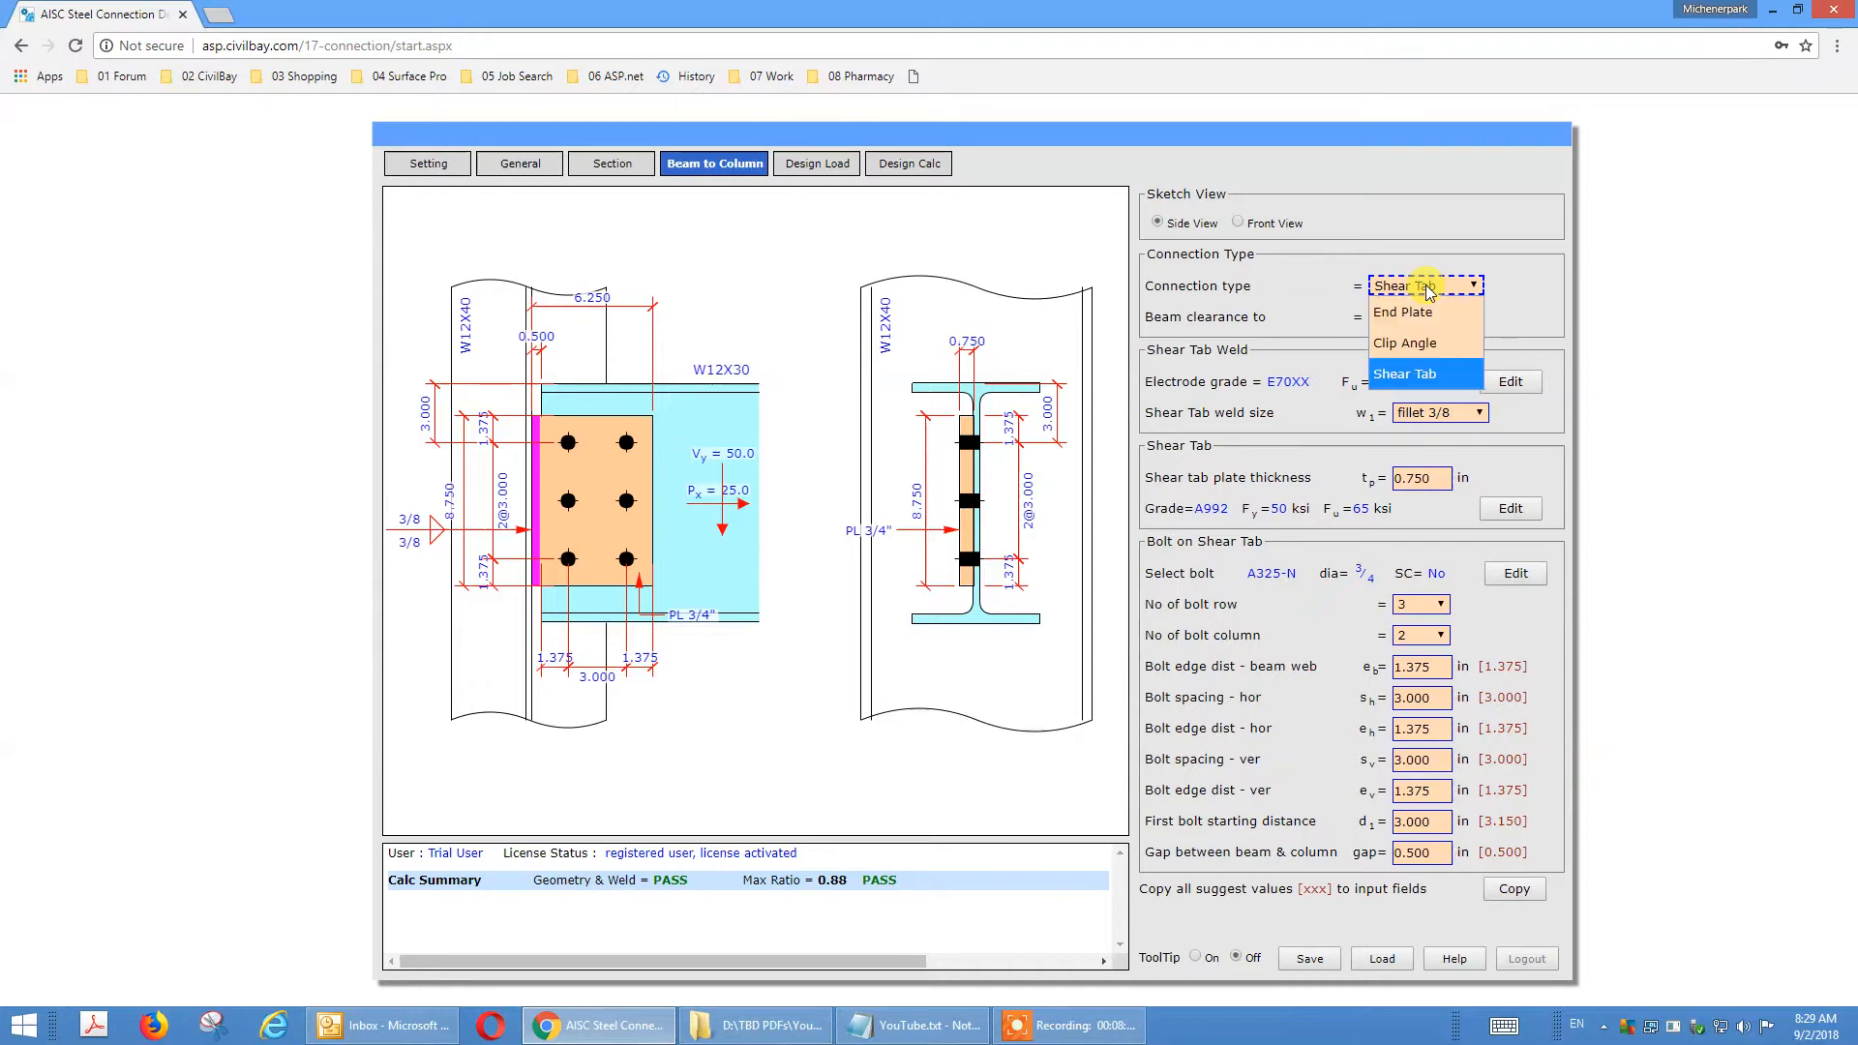
left_click(1200, 283)
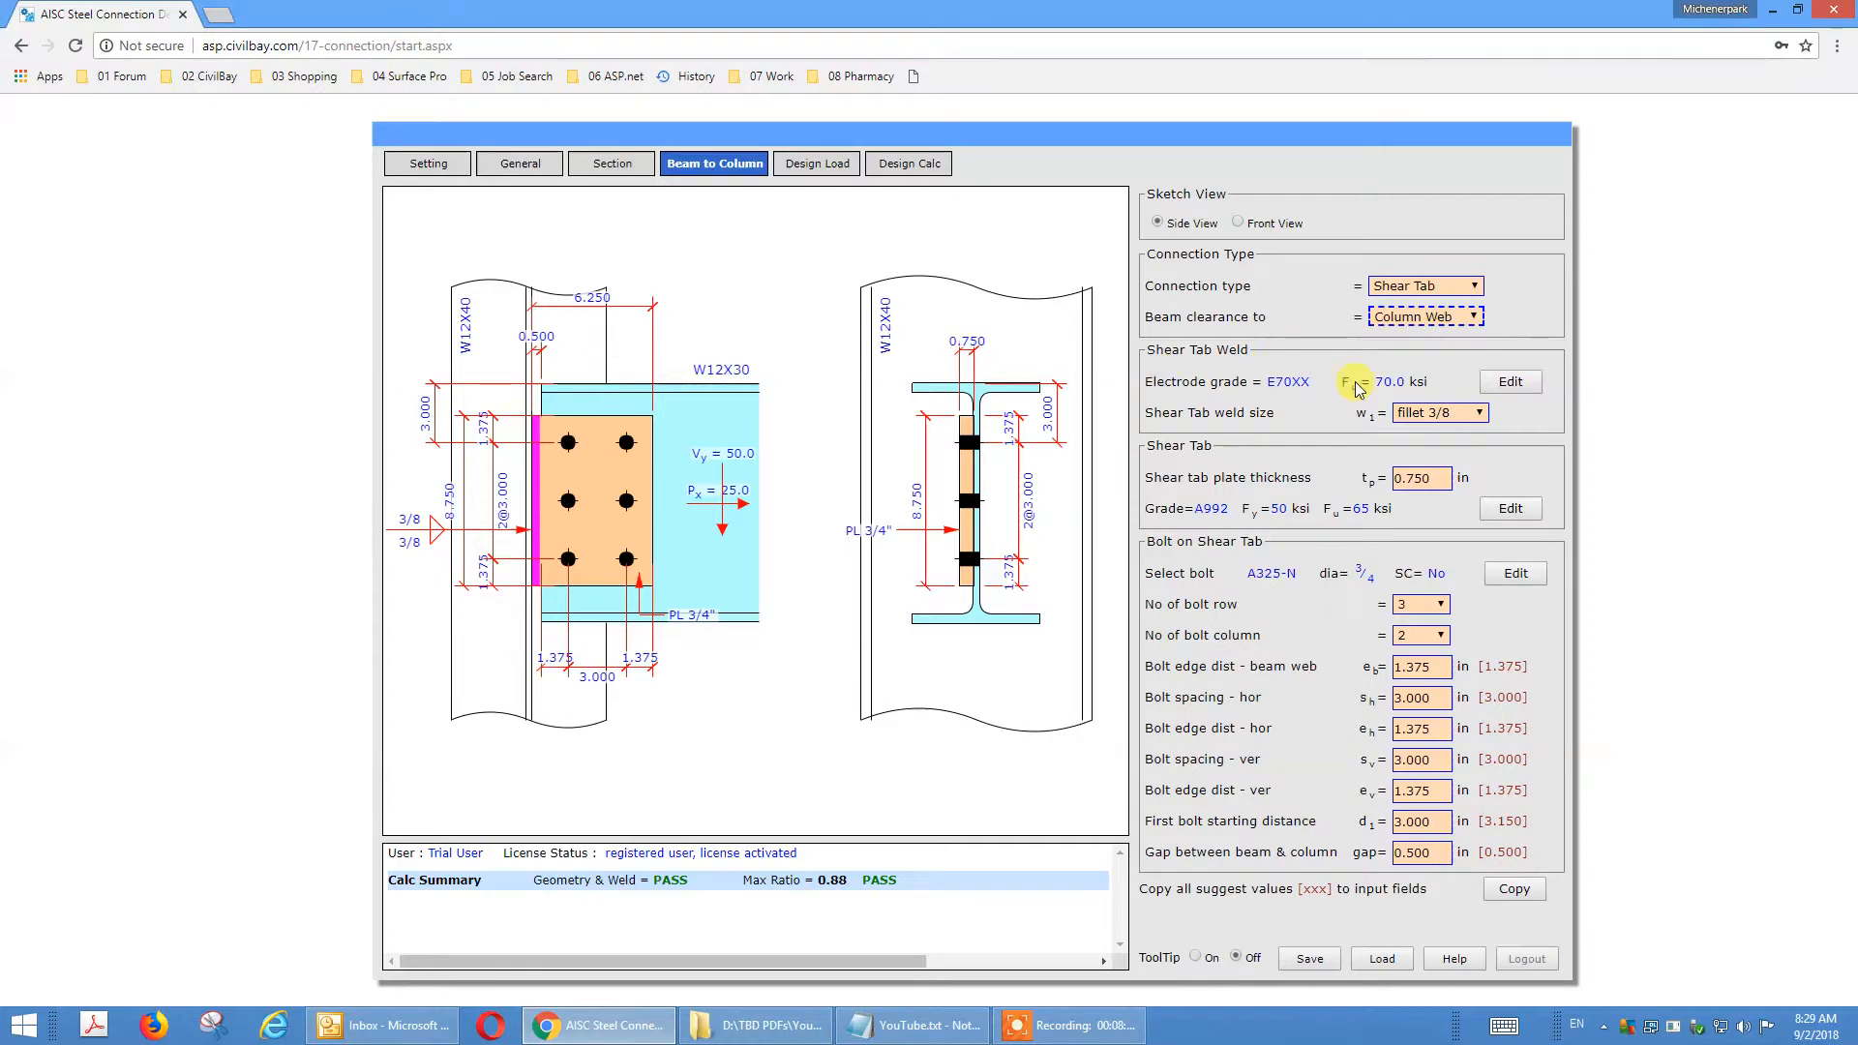
left_click(1427, 418)
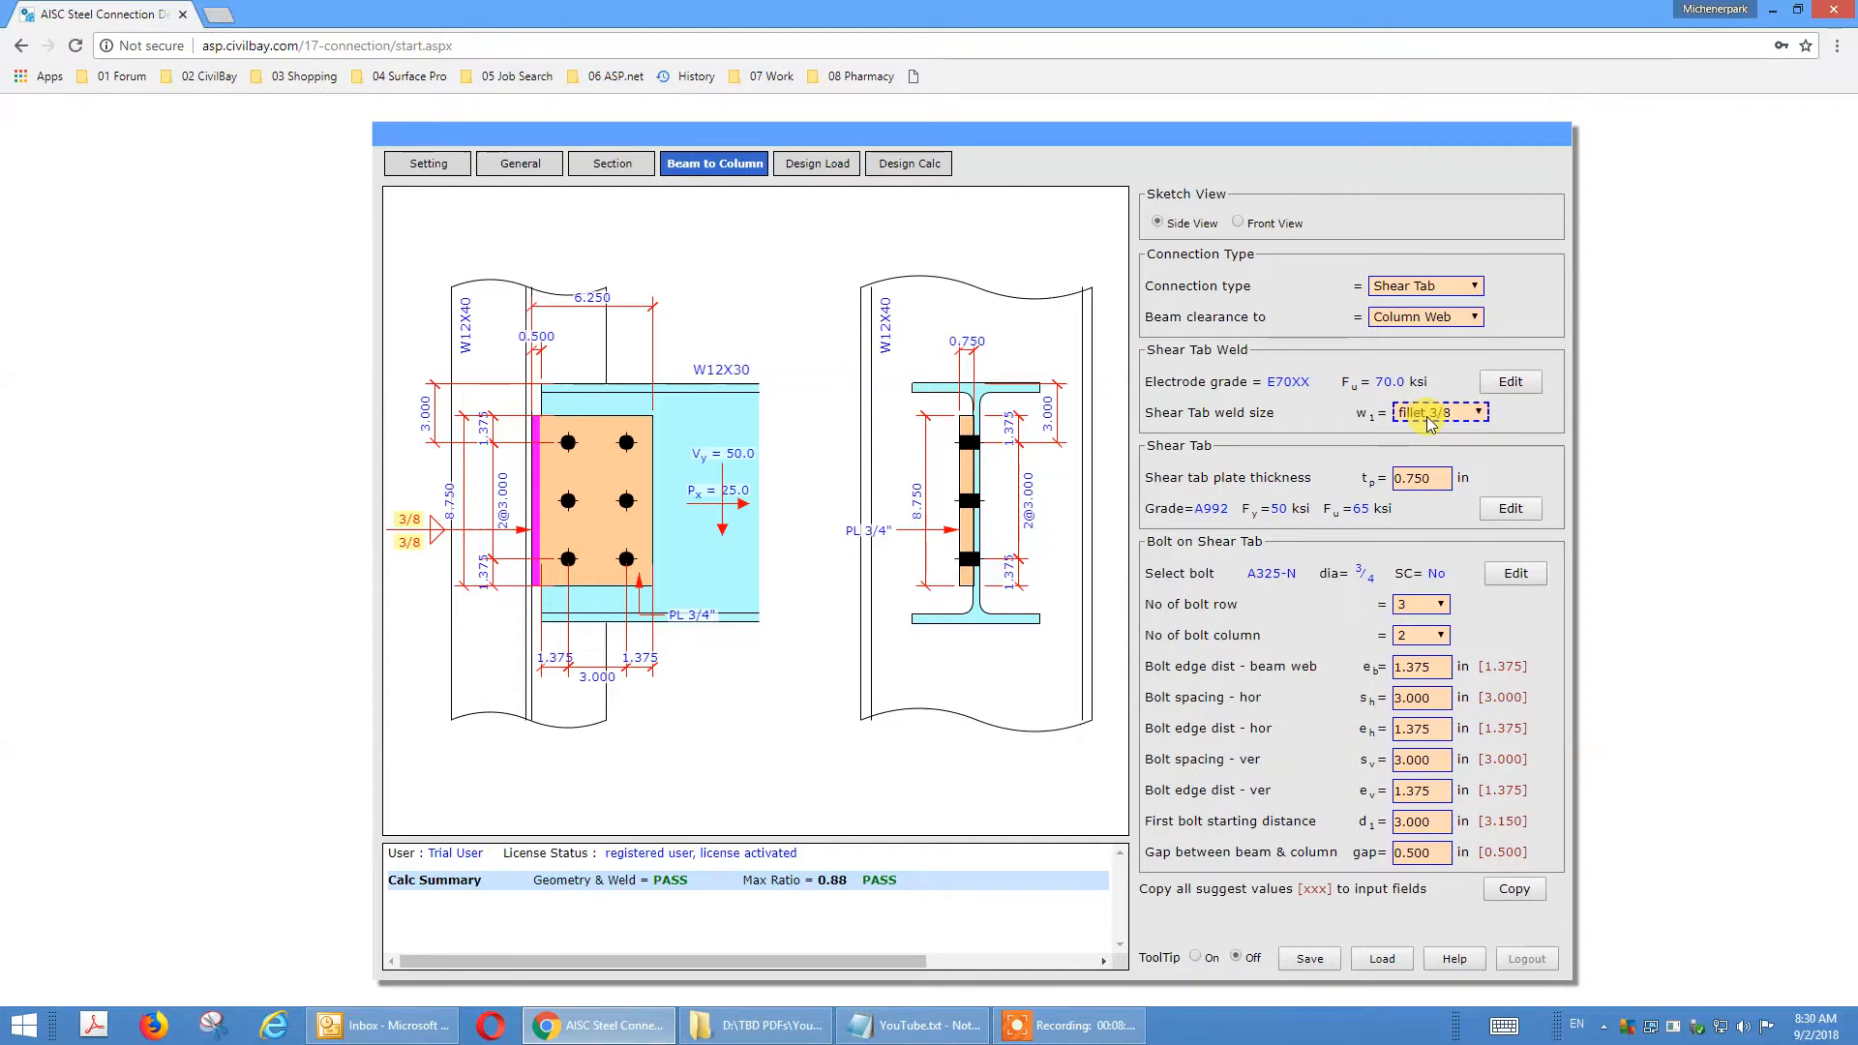
left_click(1412, 480)
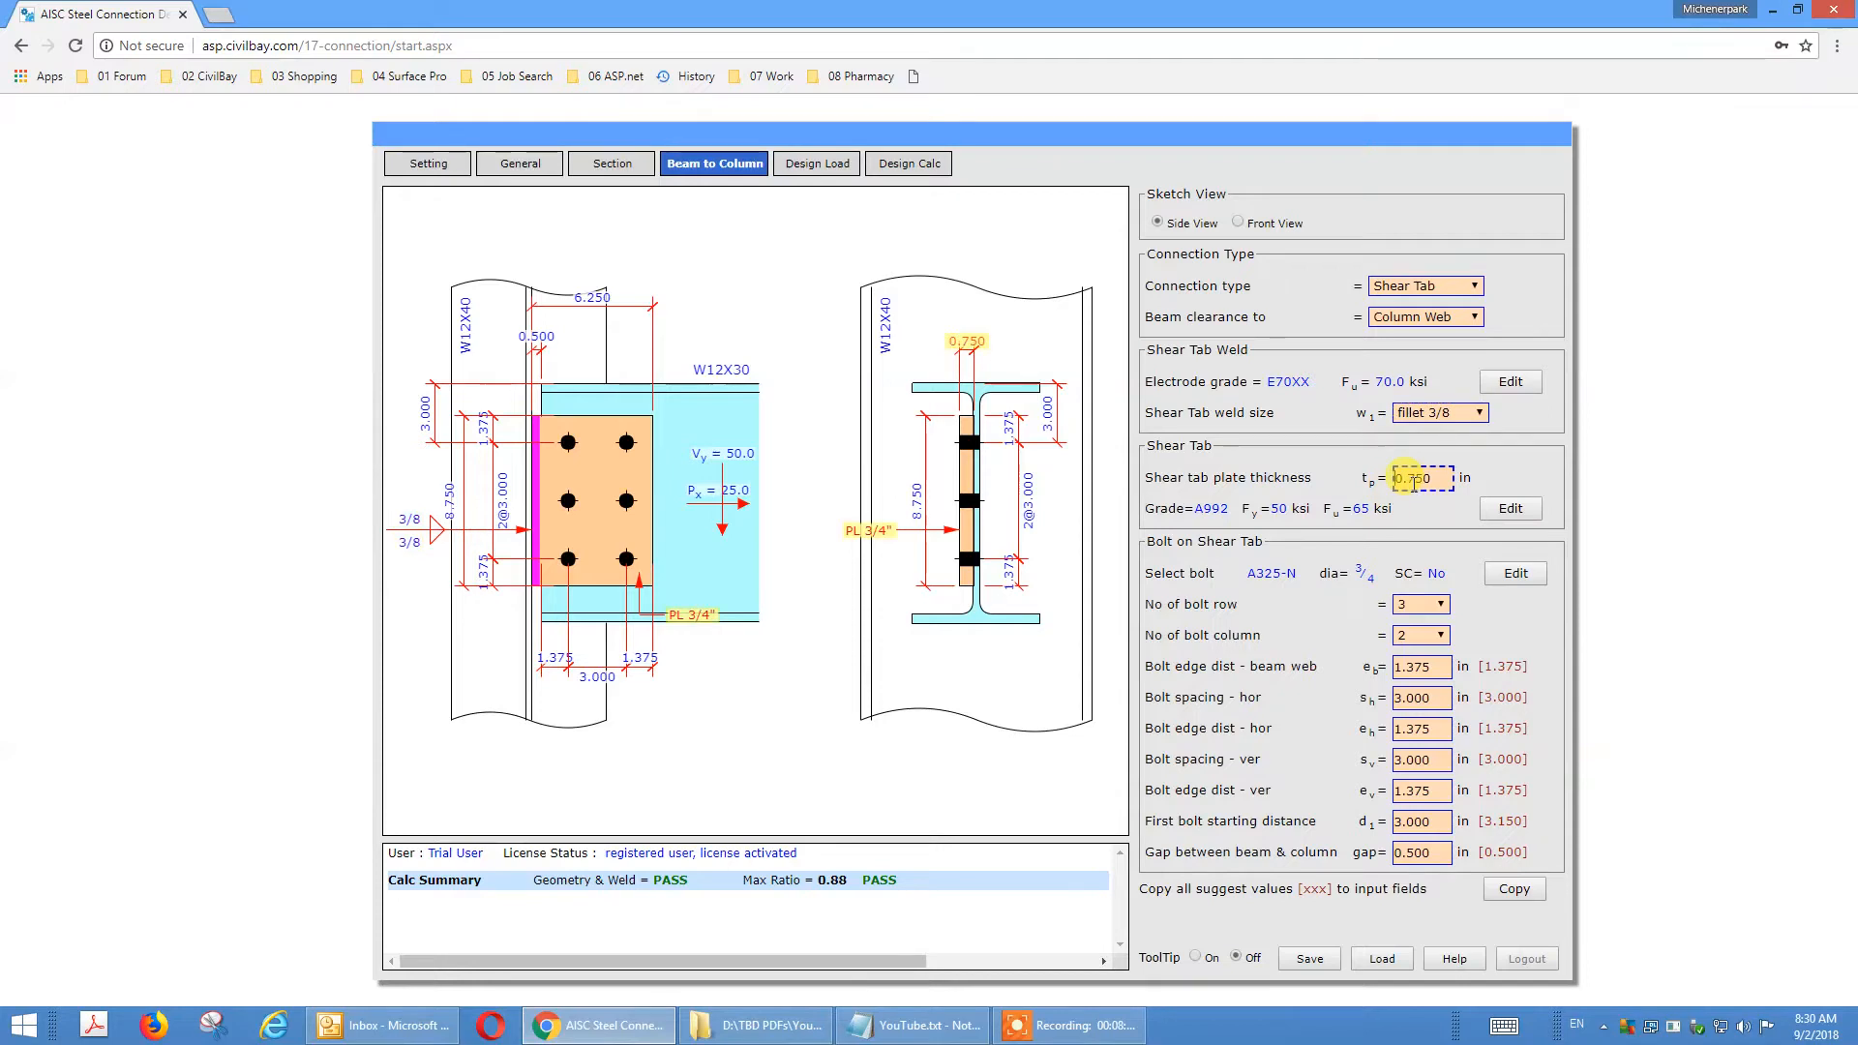
left_click(1413, 606)
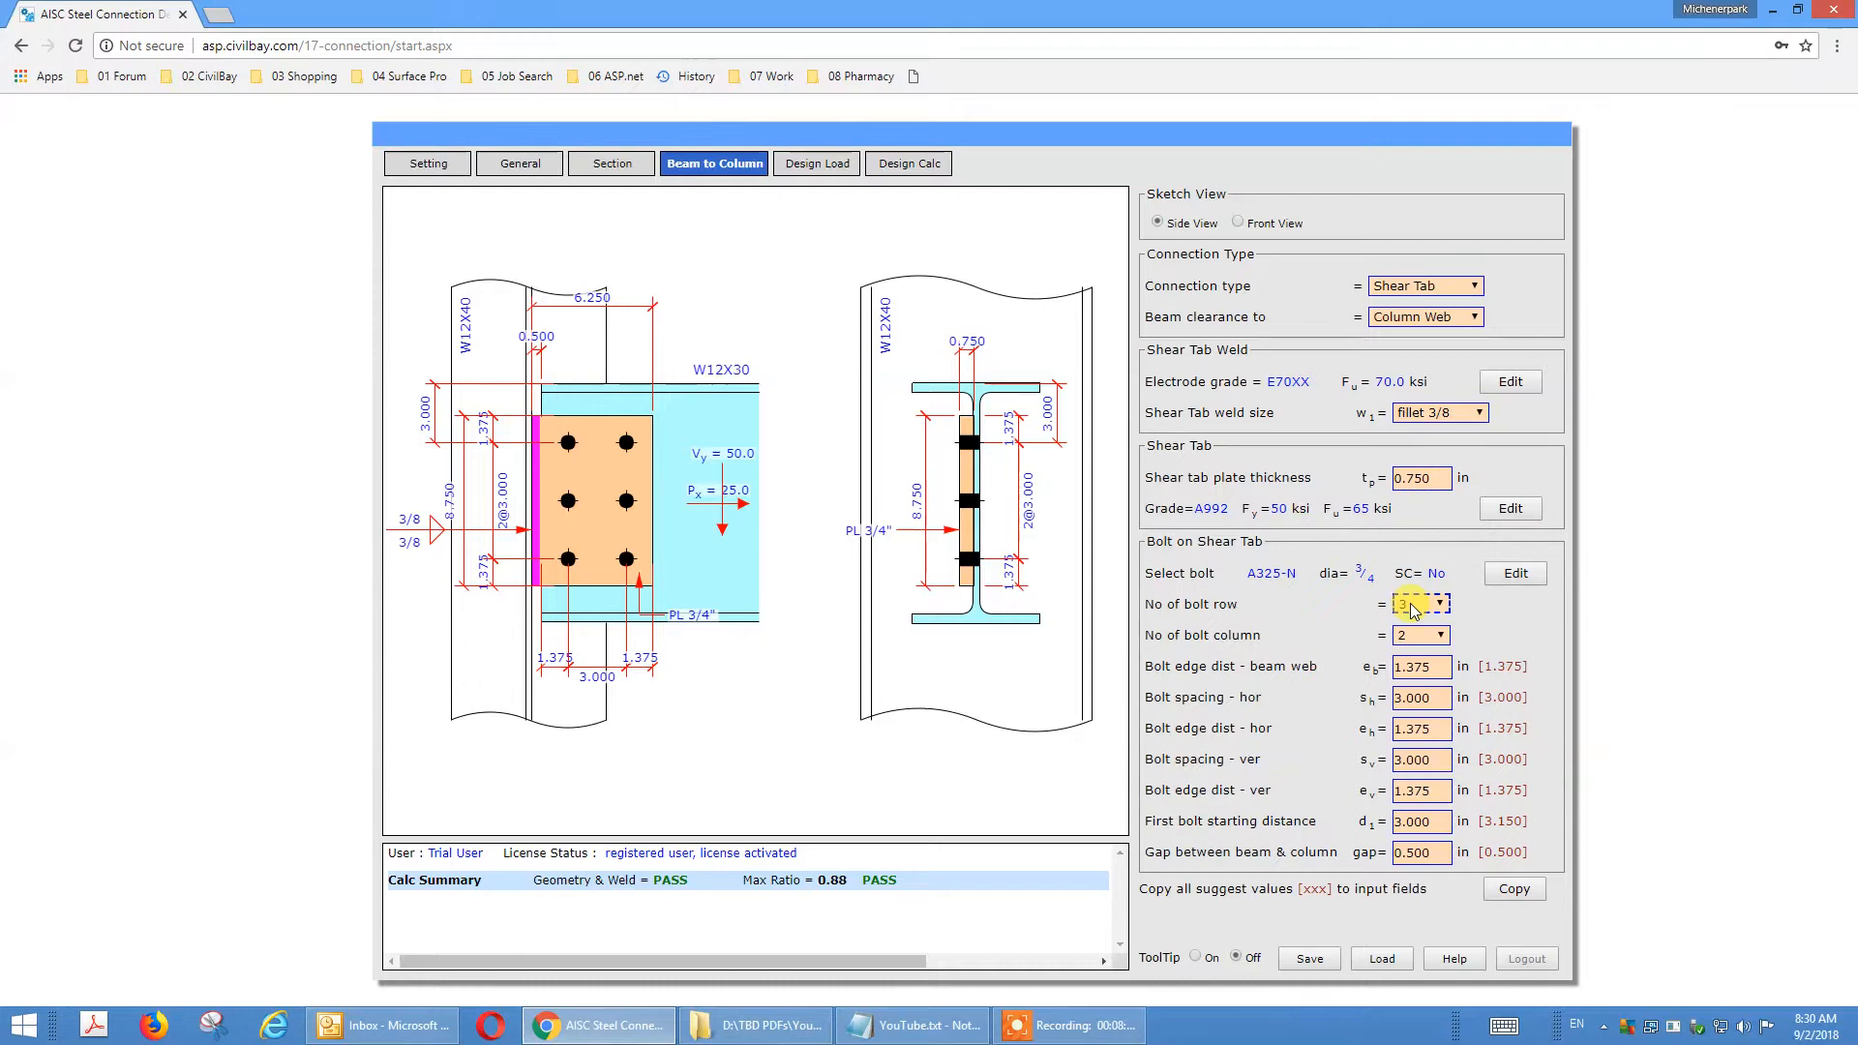
left_click(1417, 639)
left_click(1417, 667)
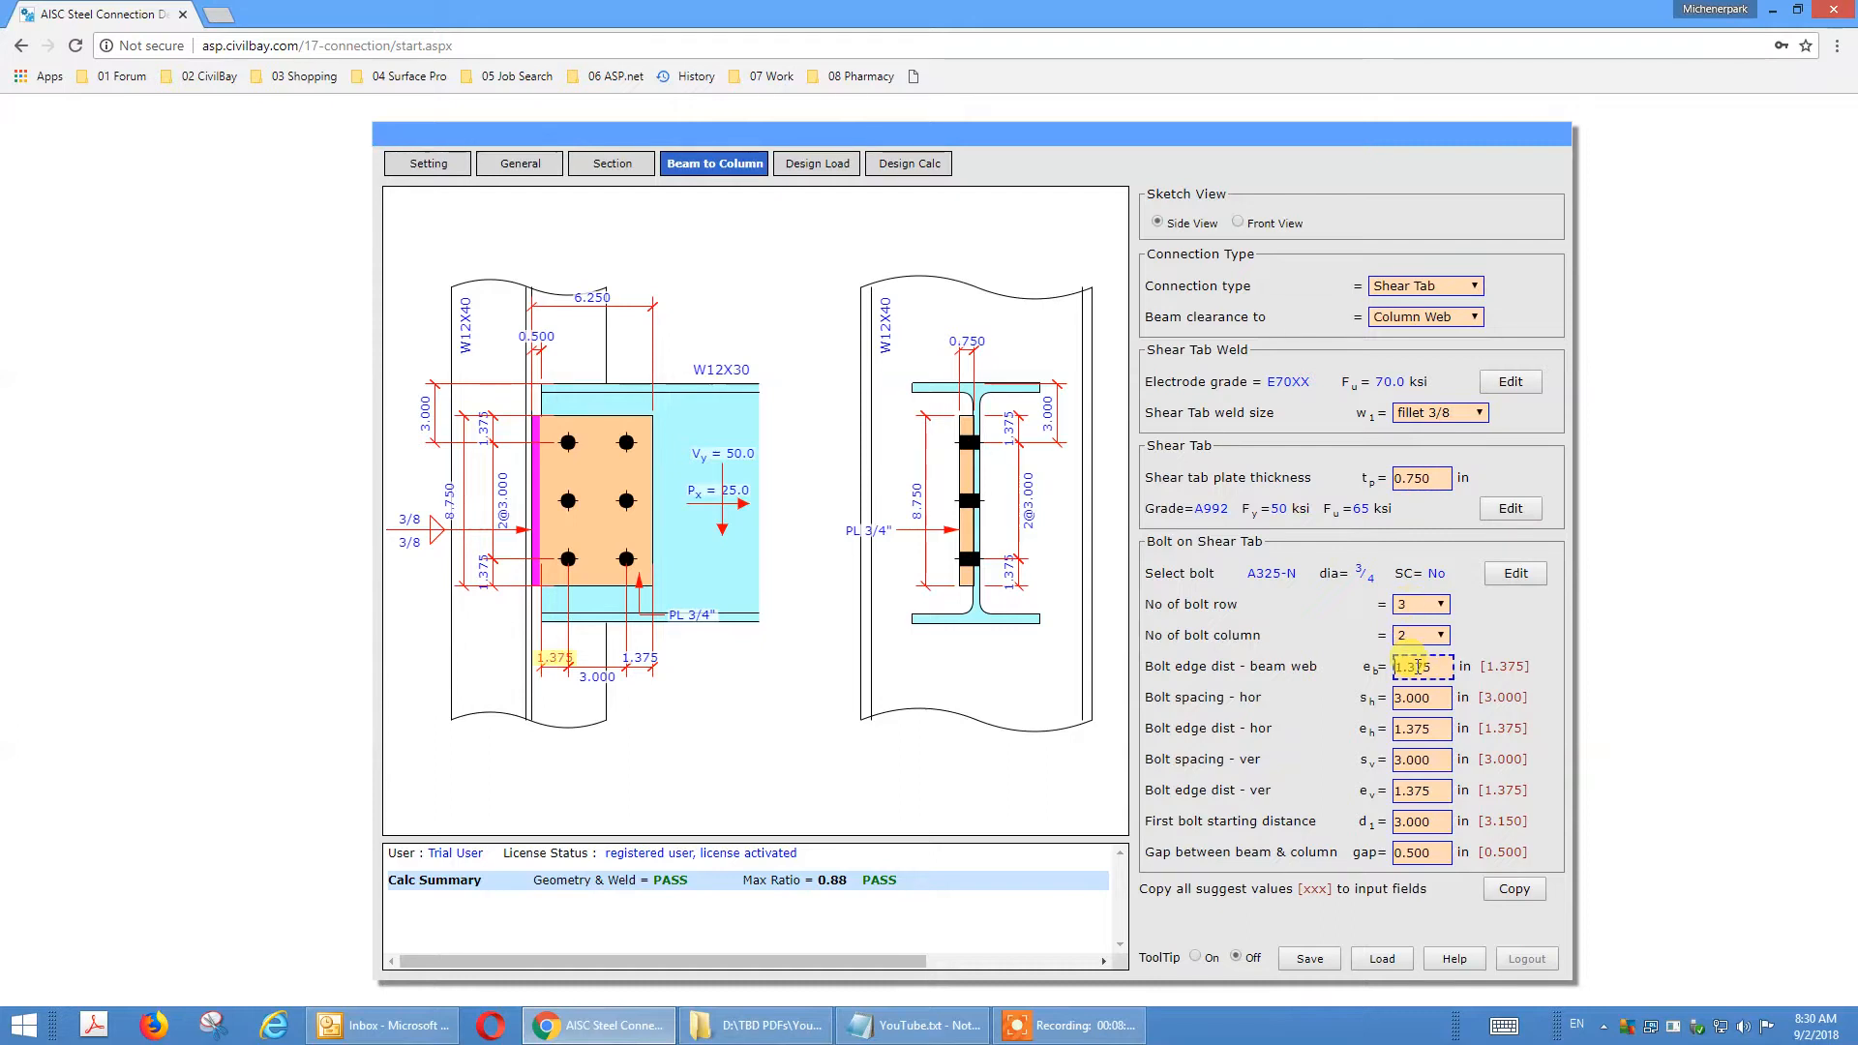
left_click(1420, 698)
left_click(1419, 728)
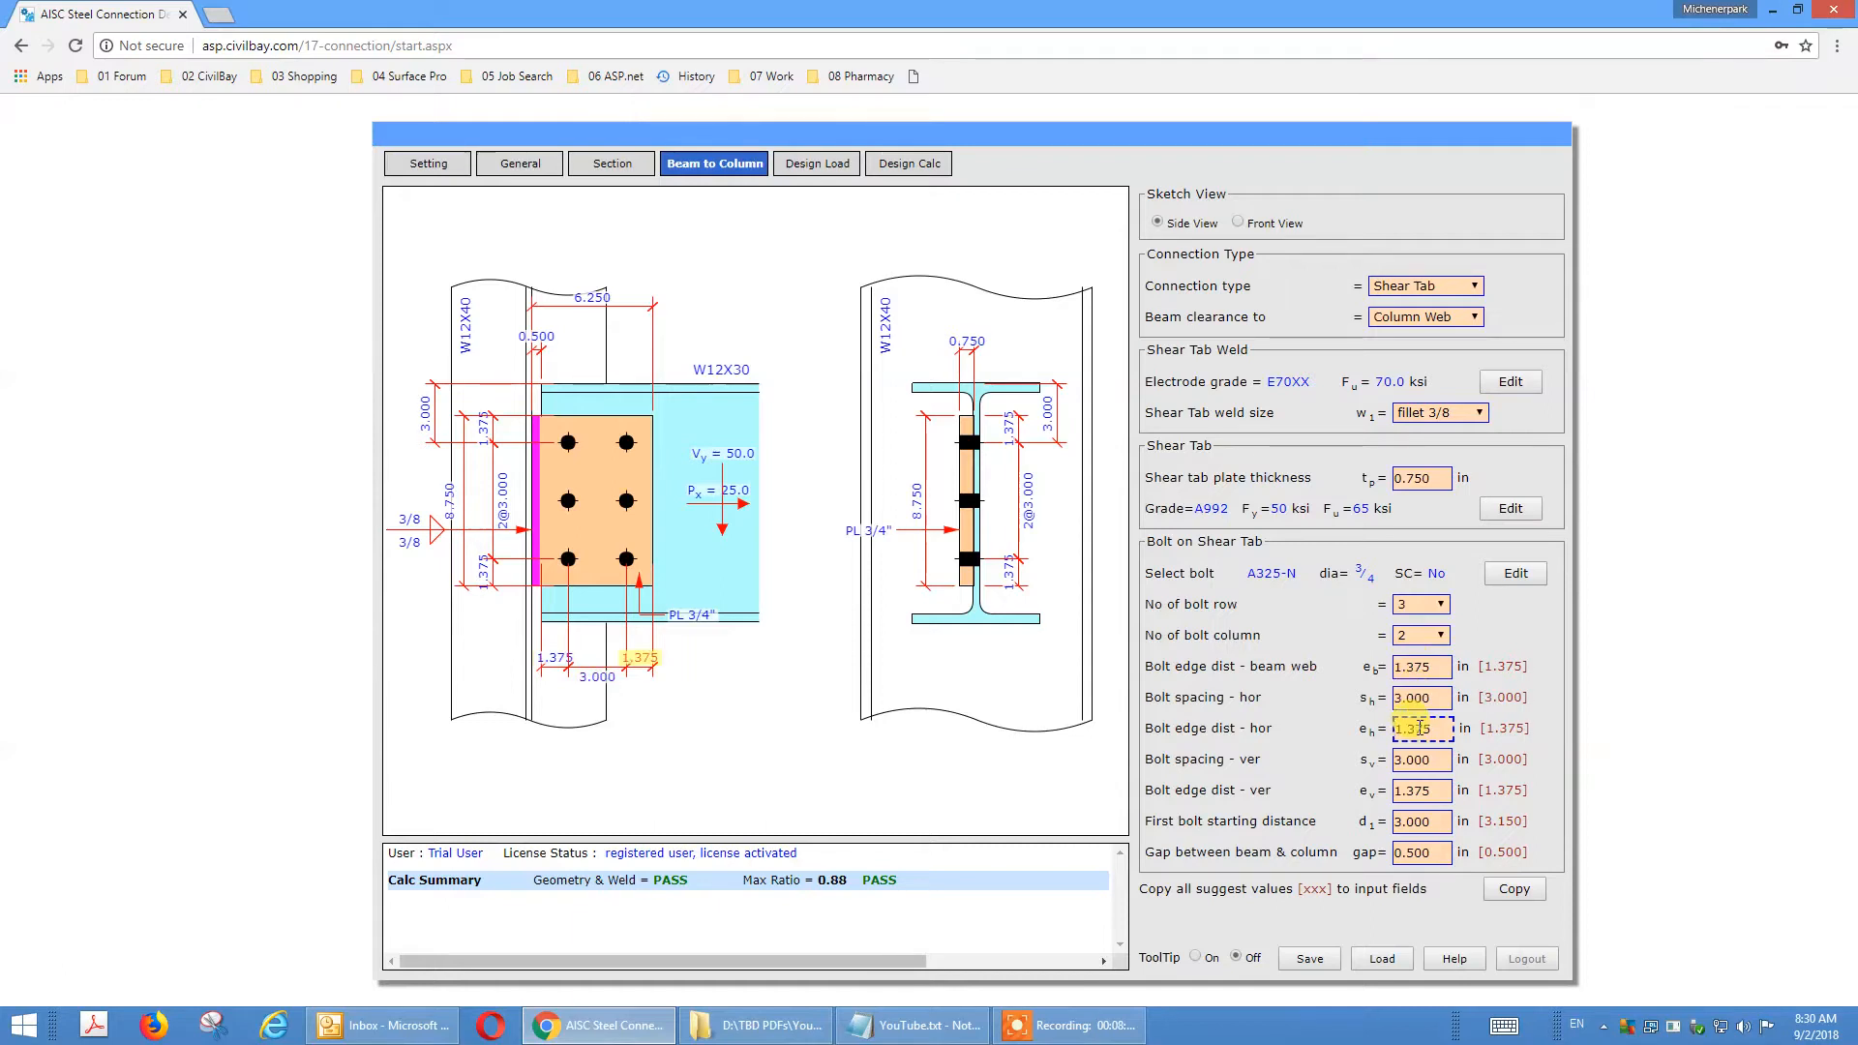
left_click(1428, 667)
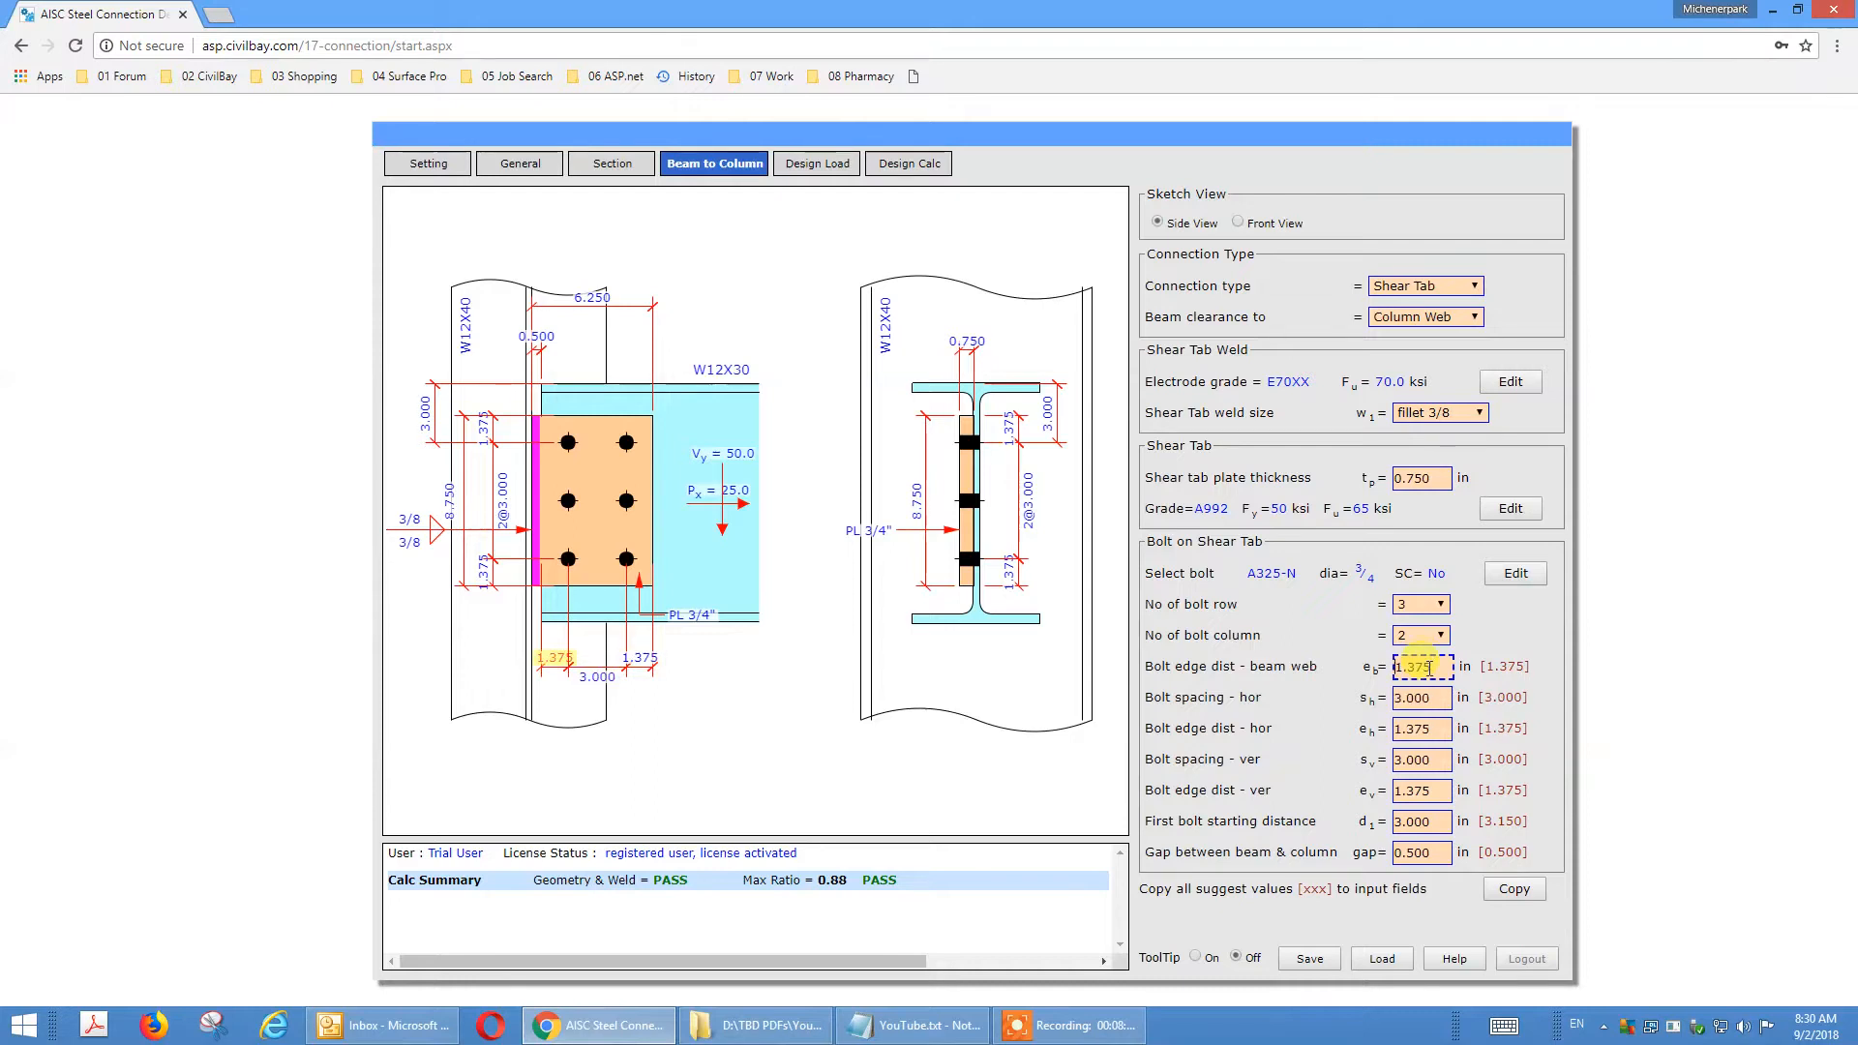
left_click(1429, 697)
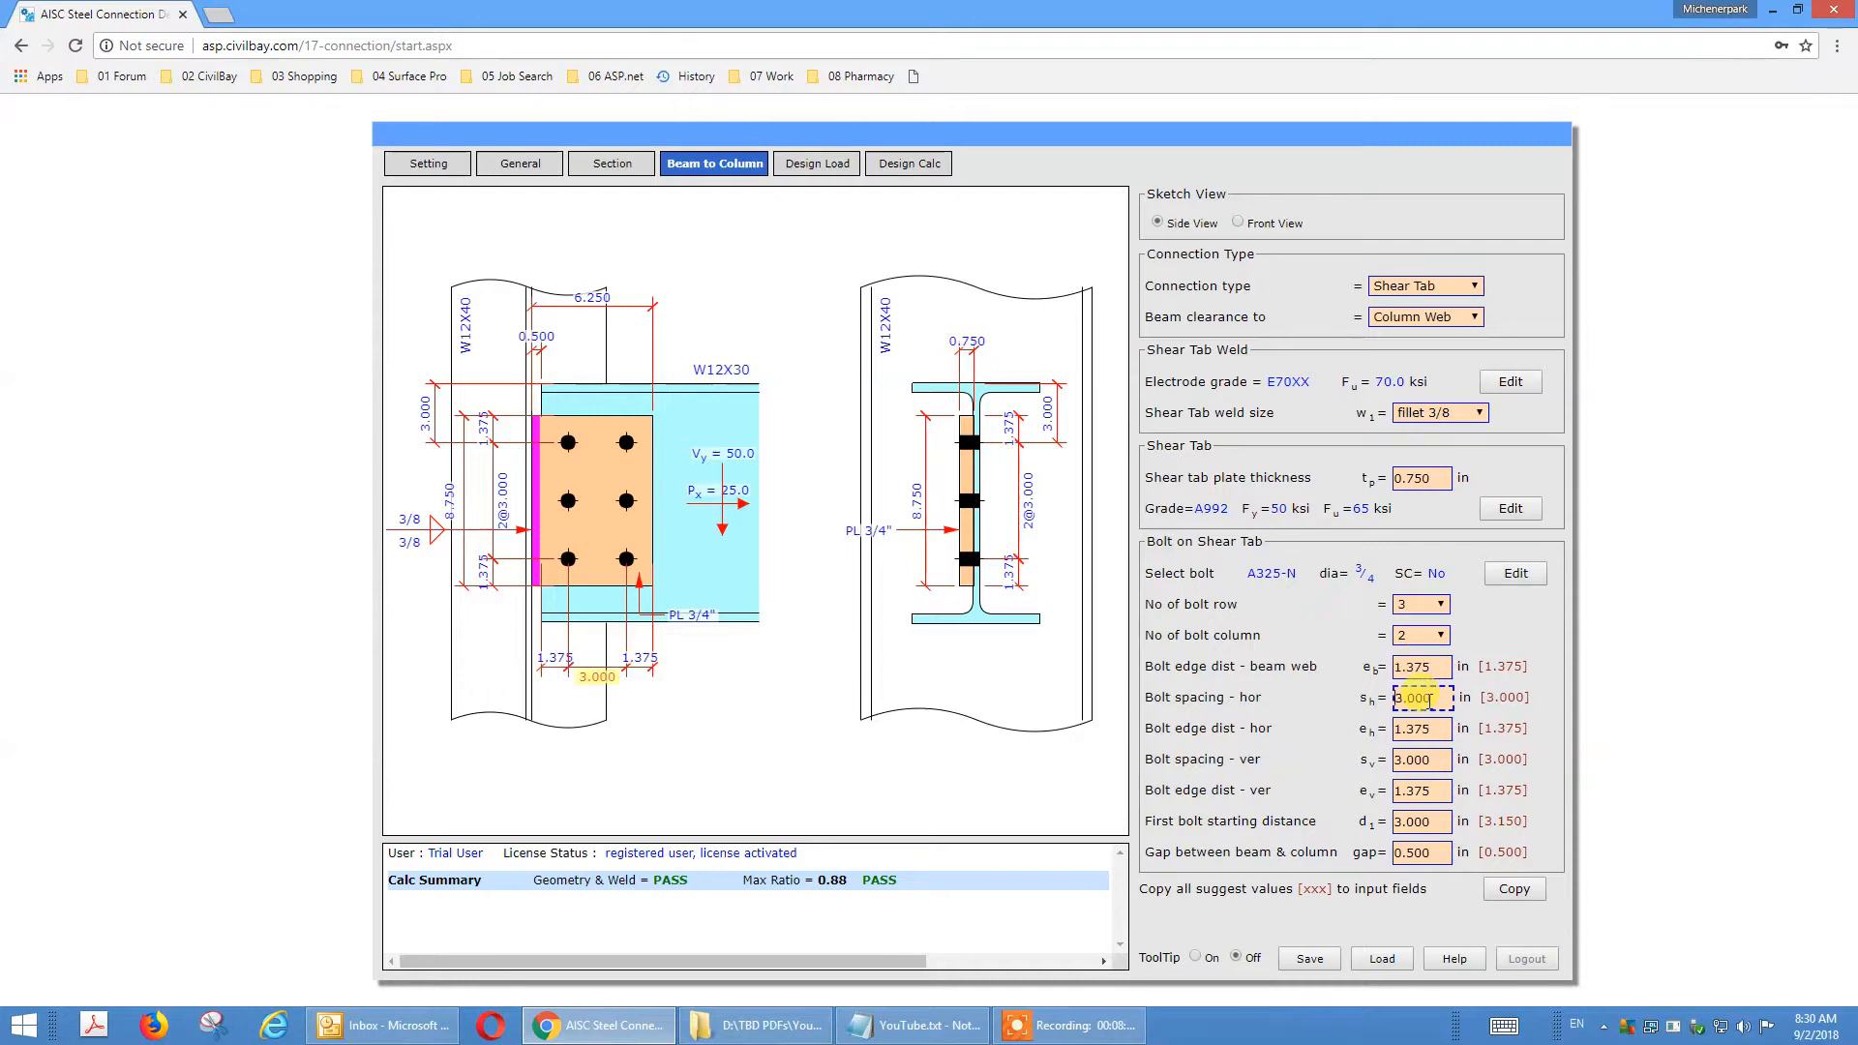
left_click(1429, 729)
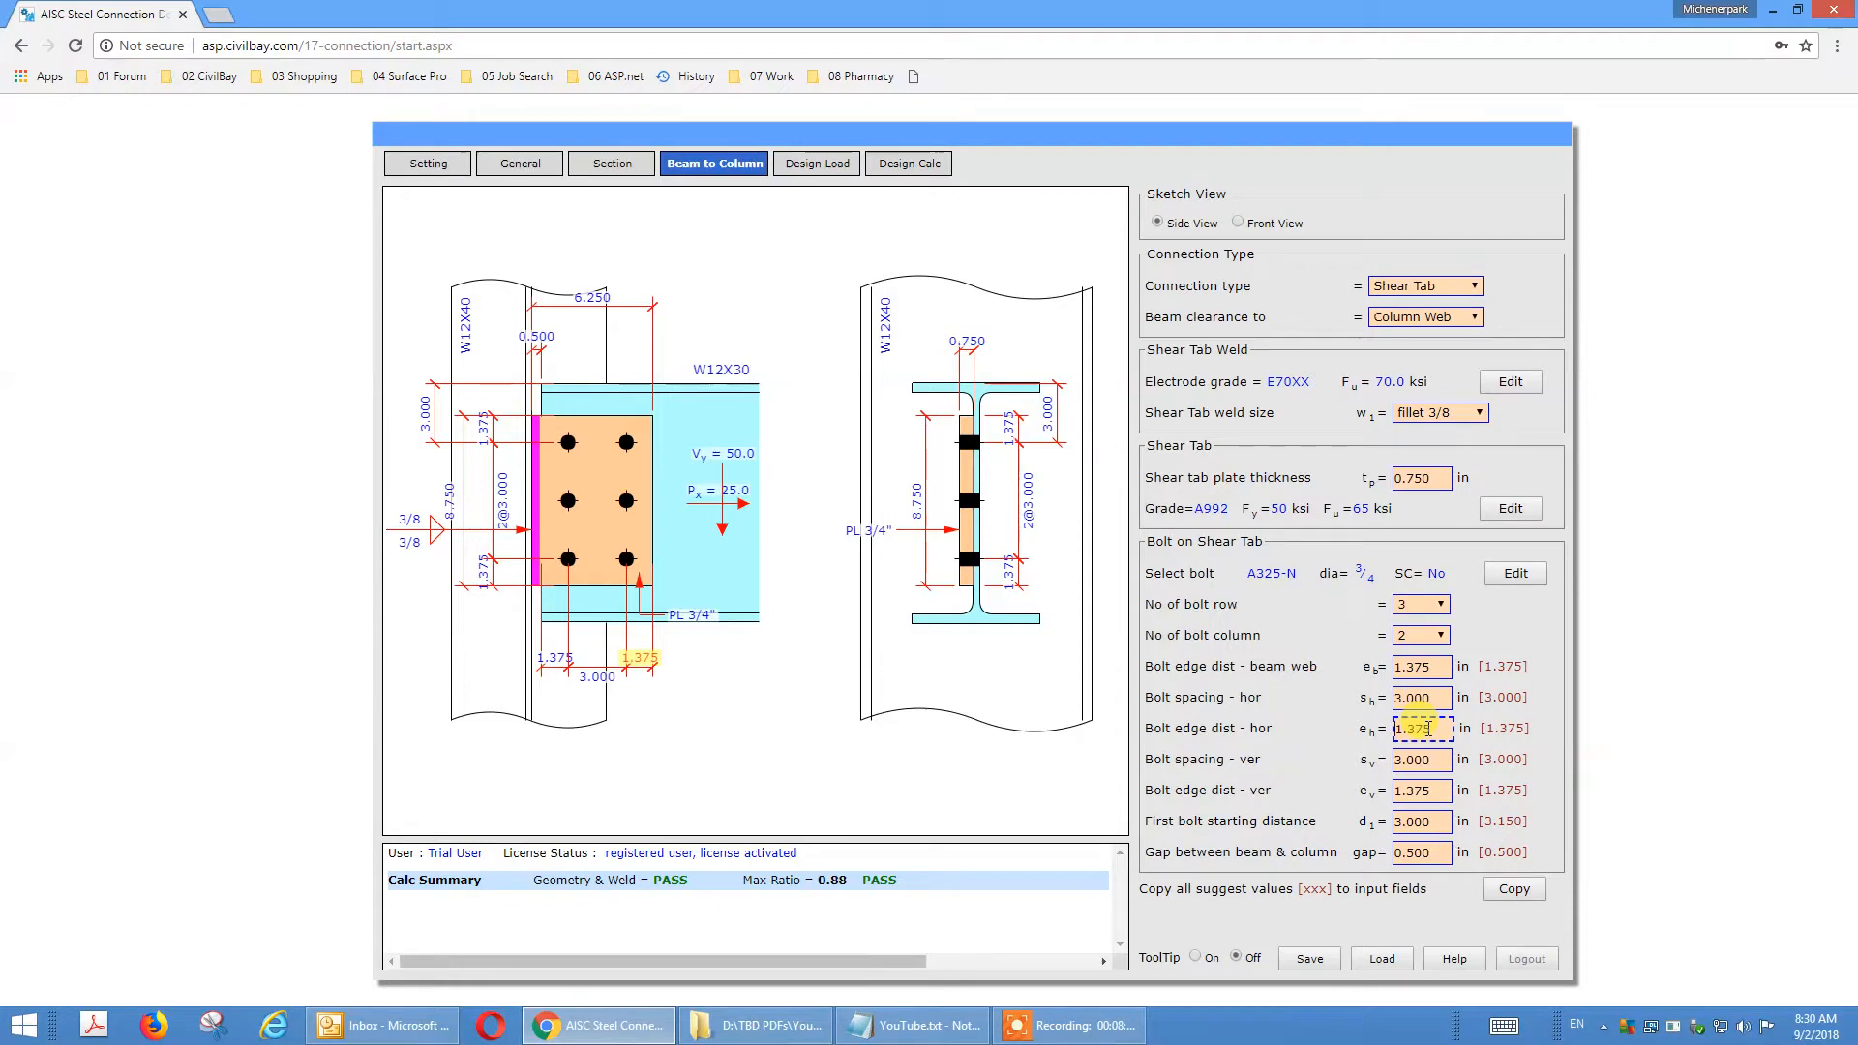
left_click(1415, 760)
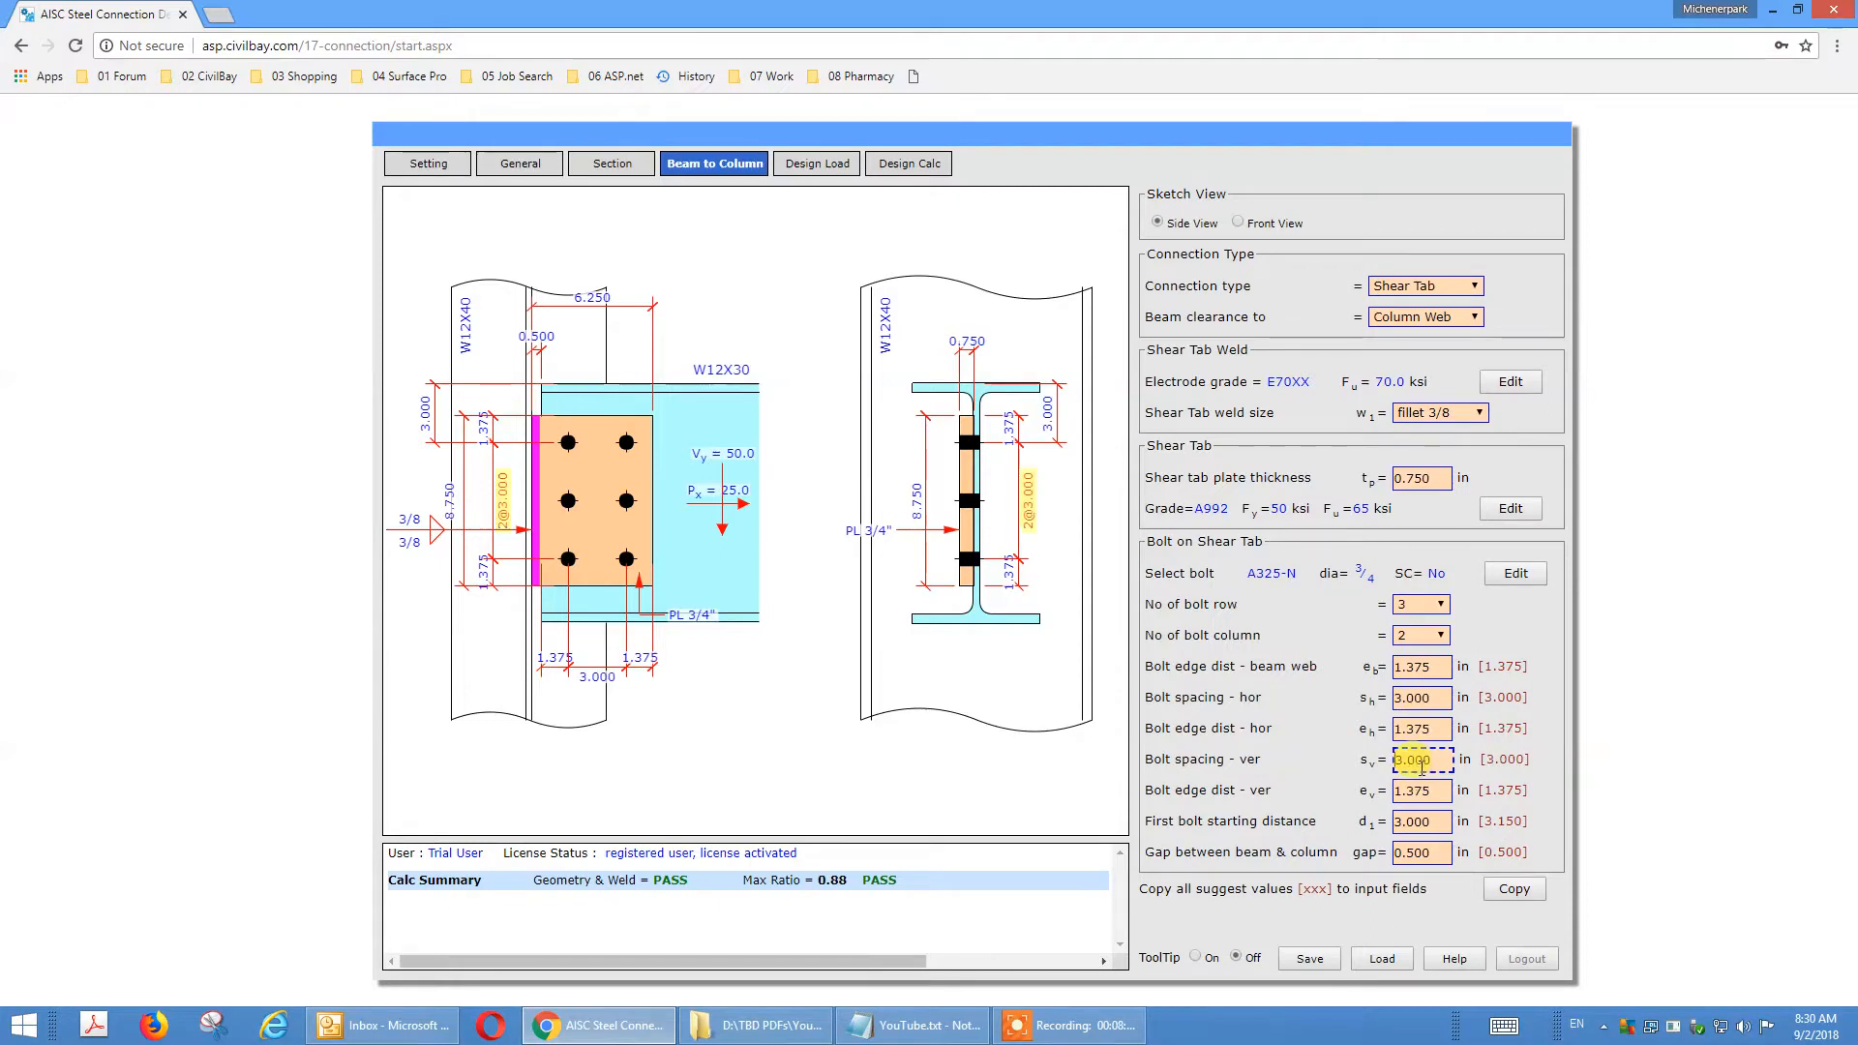
left_click(1419, 791)
left_click(1415, 823)
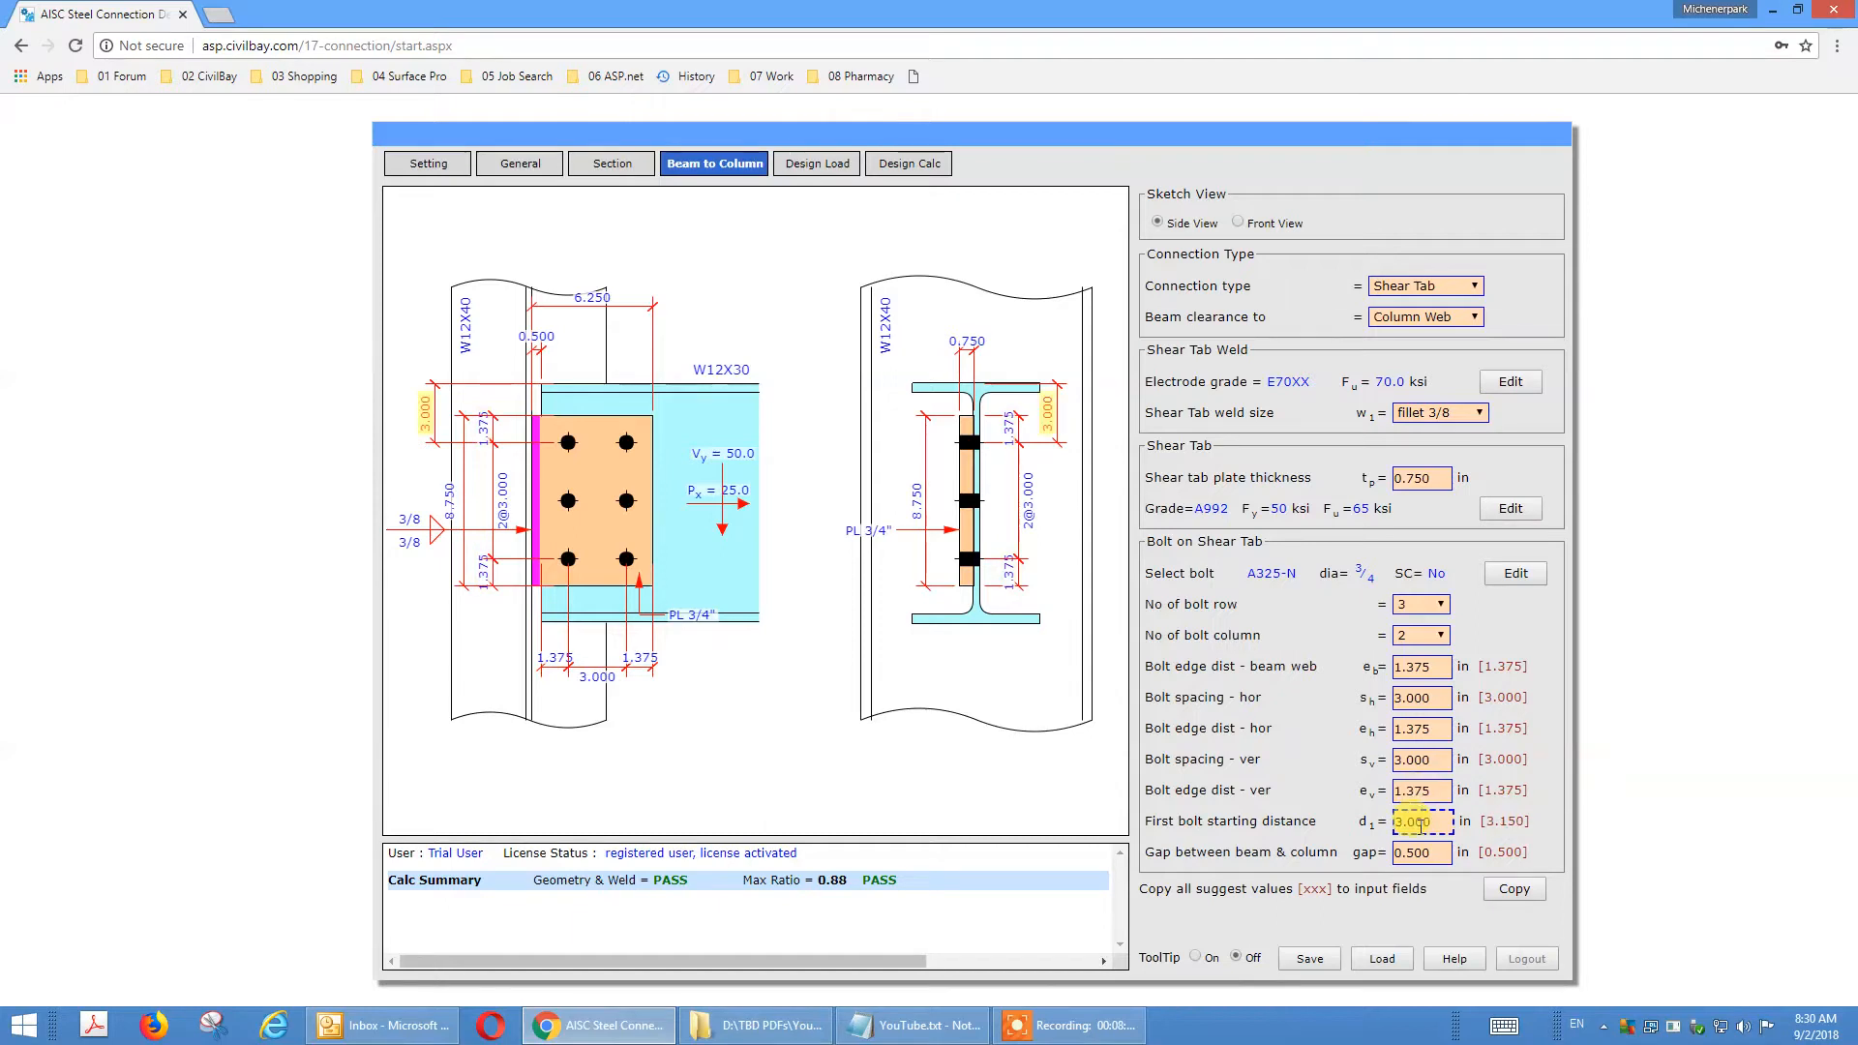
left_click(1413, 854)
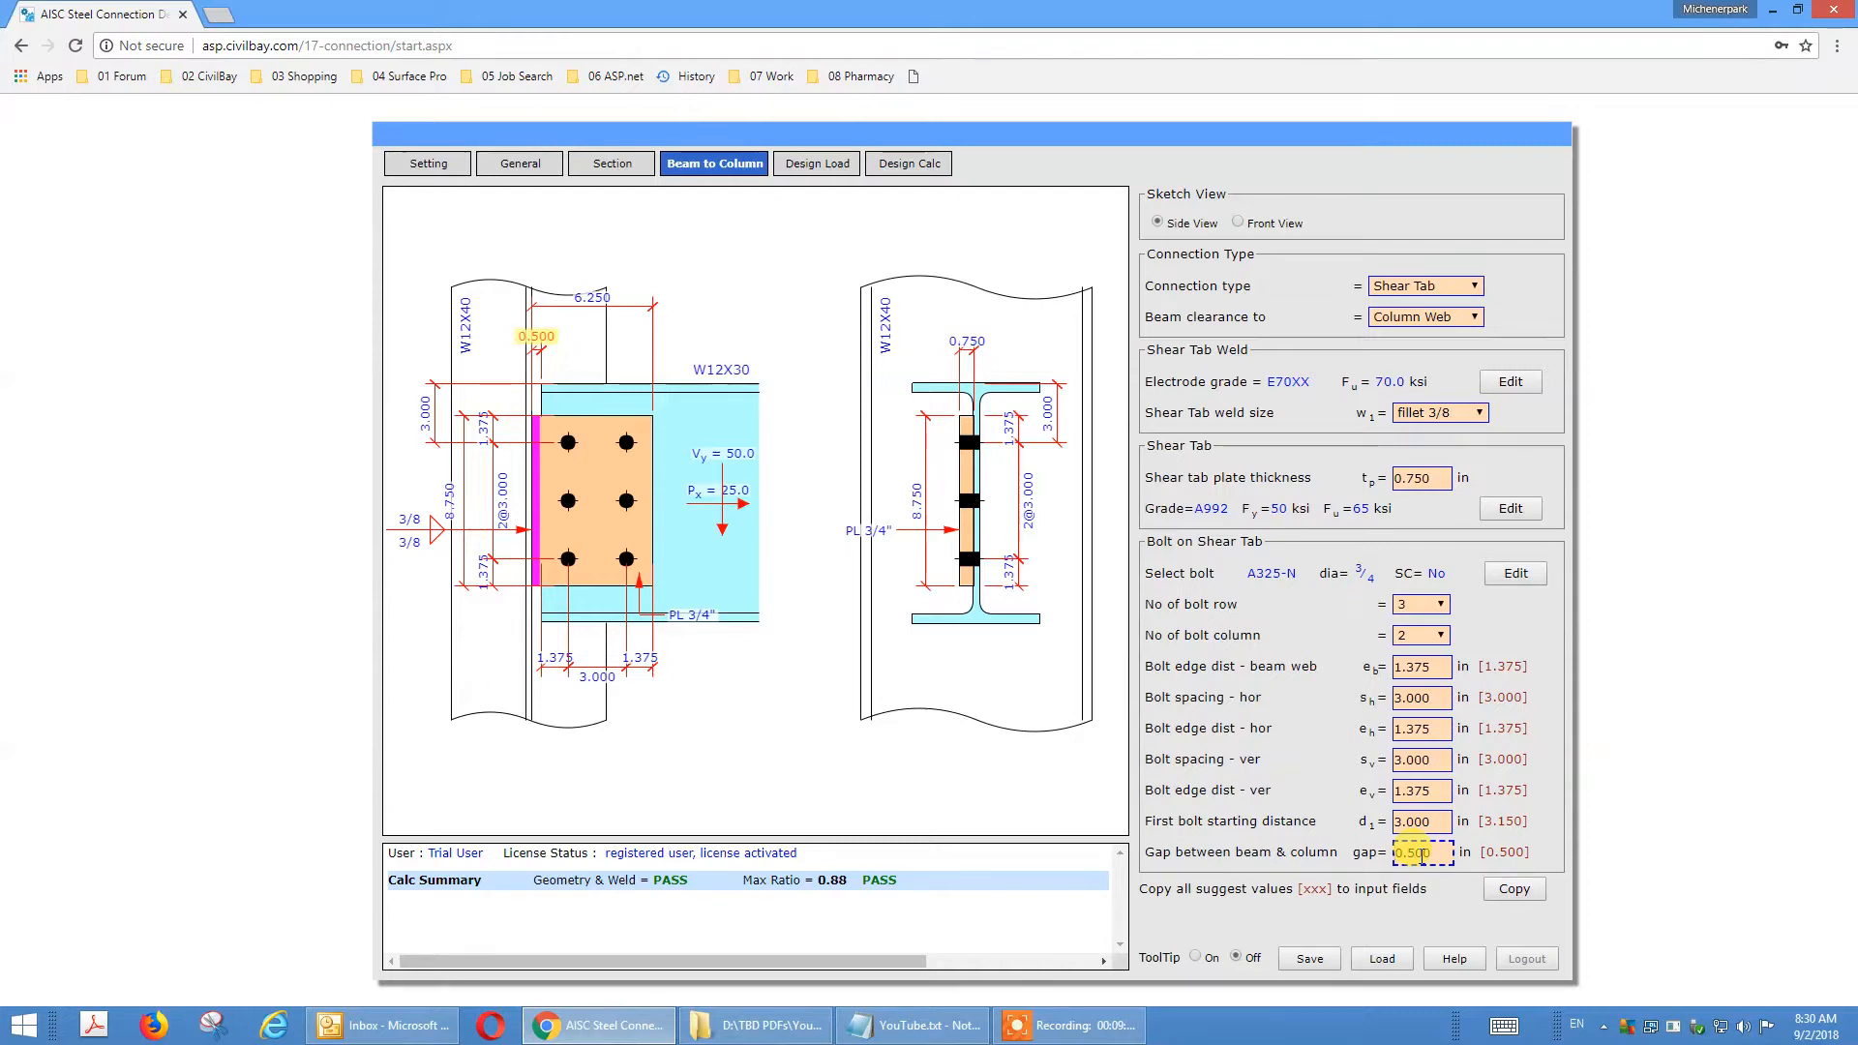
left_click(1192, 559)
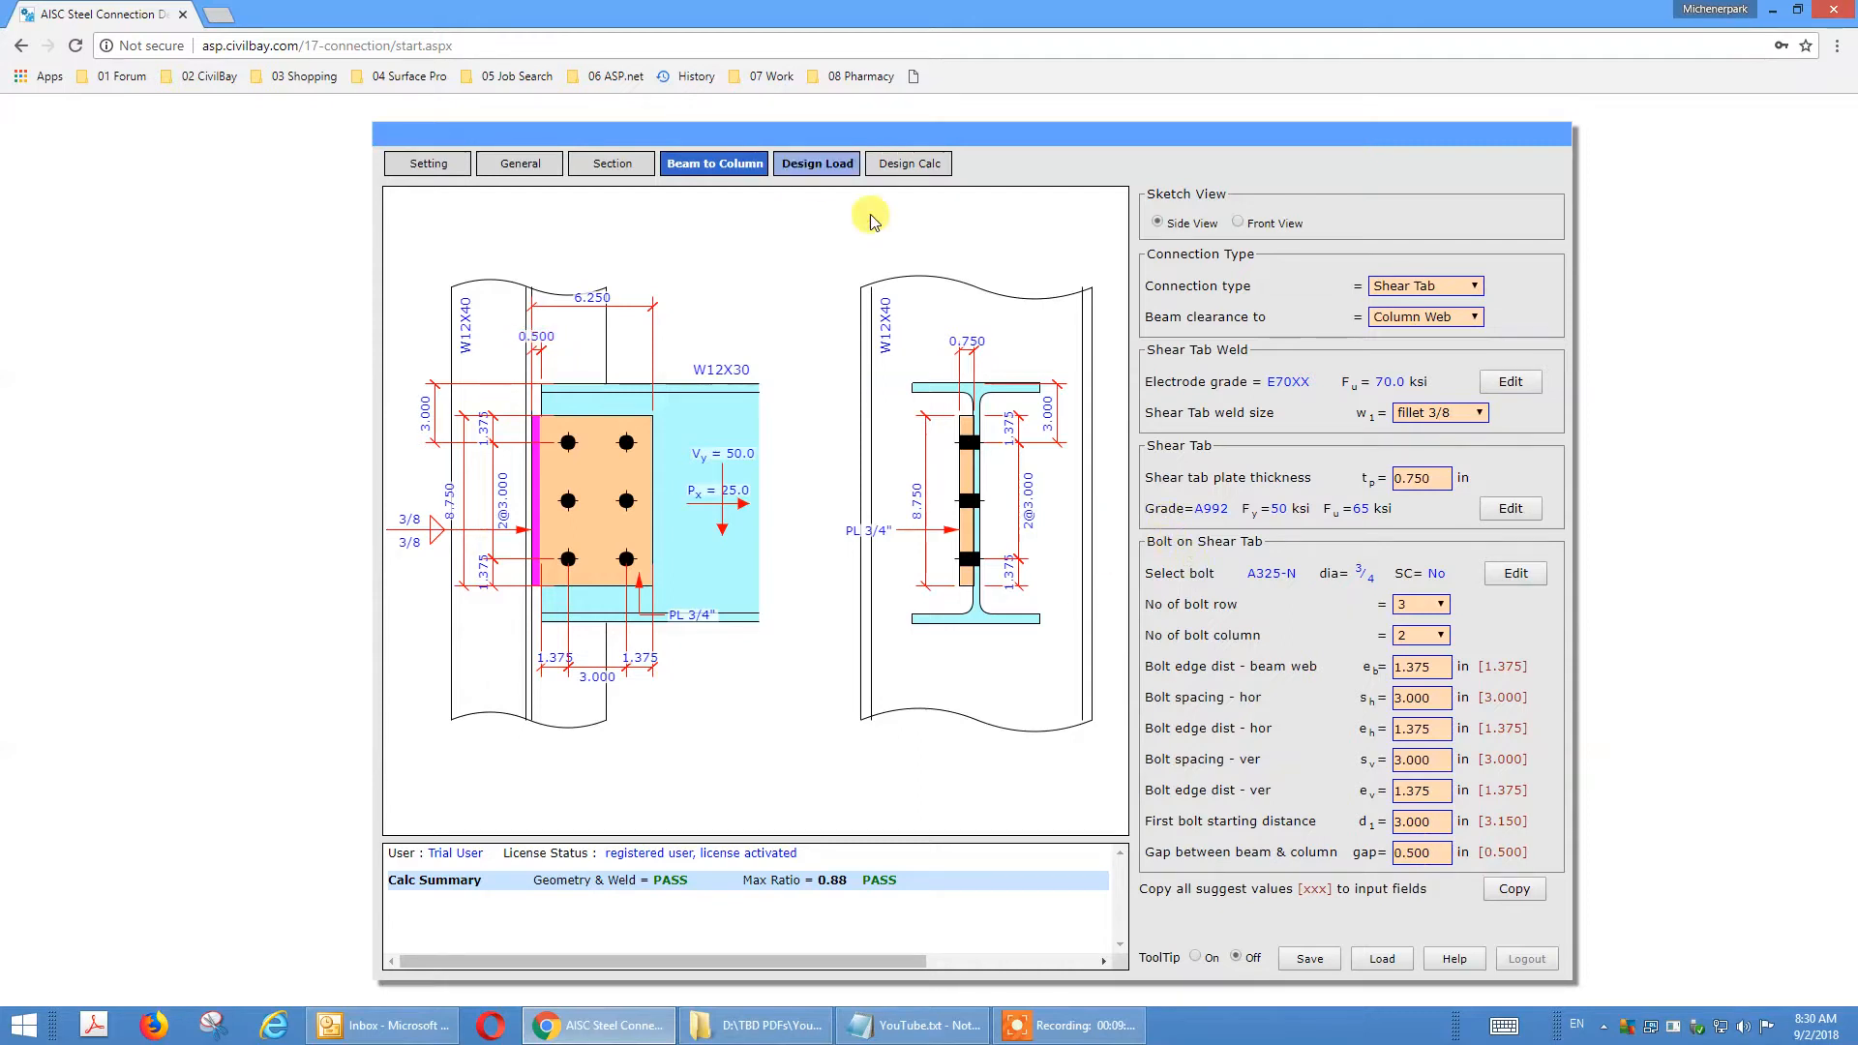
Review the beam end shear and axial load inputs against the force arrows in the connection sketch.
left_click(813, 166)
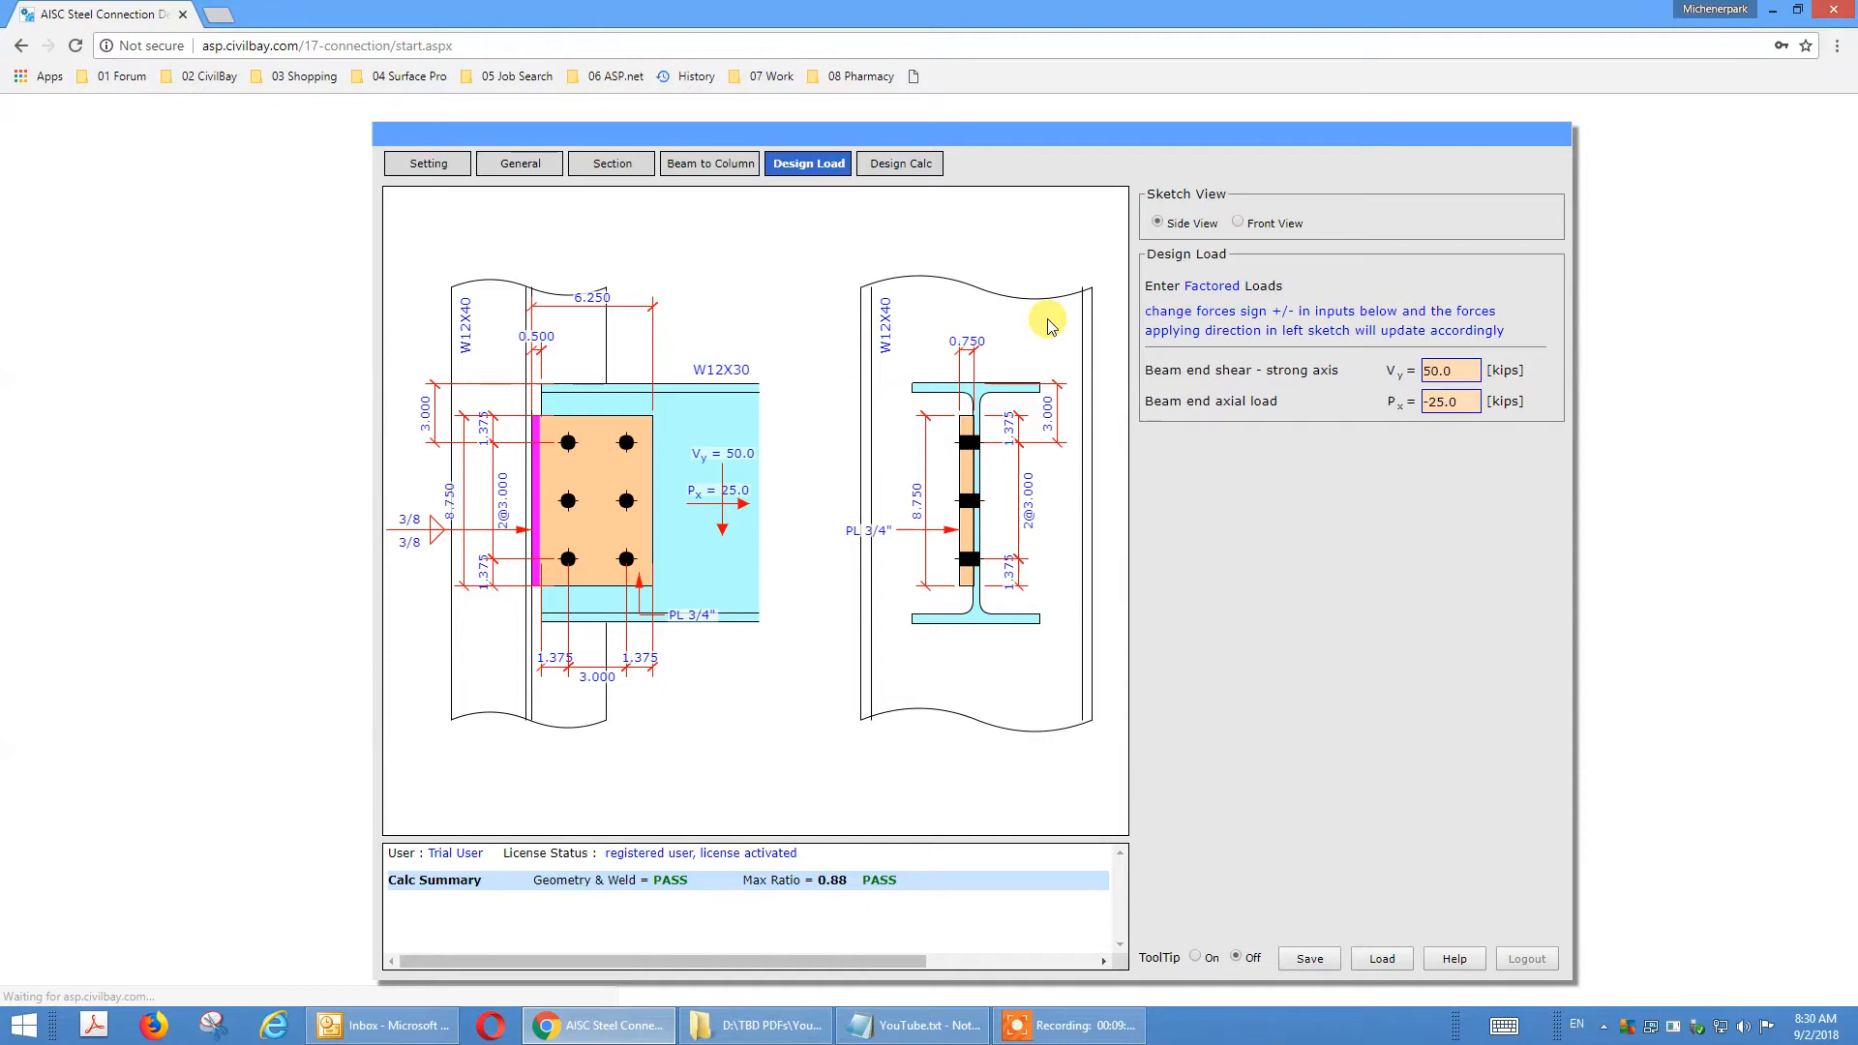
left_click(1468, 370)
left_click(1466, 409)
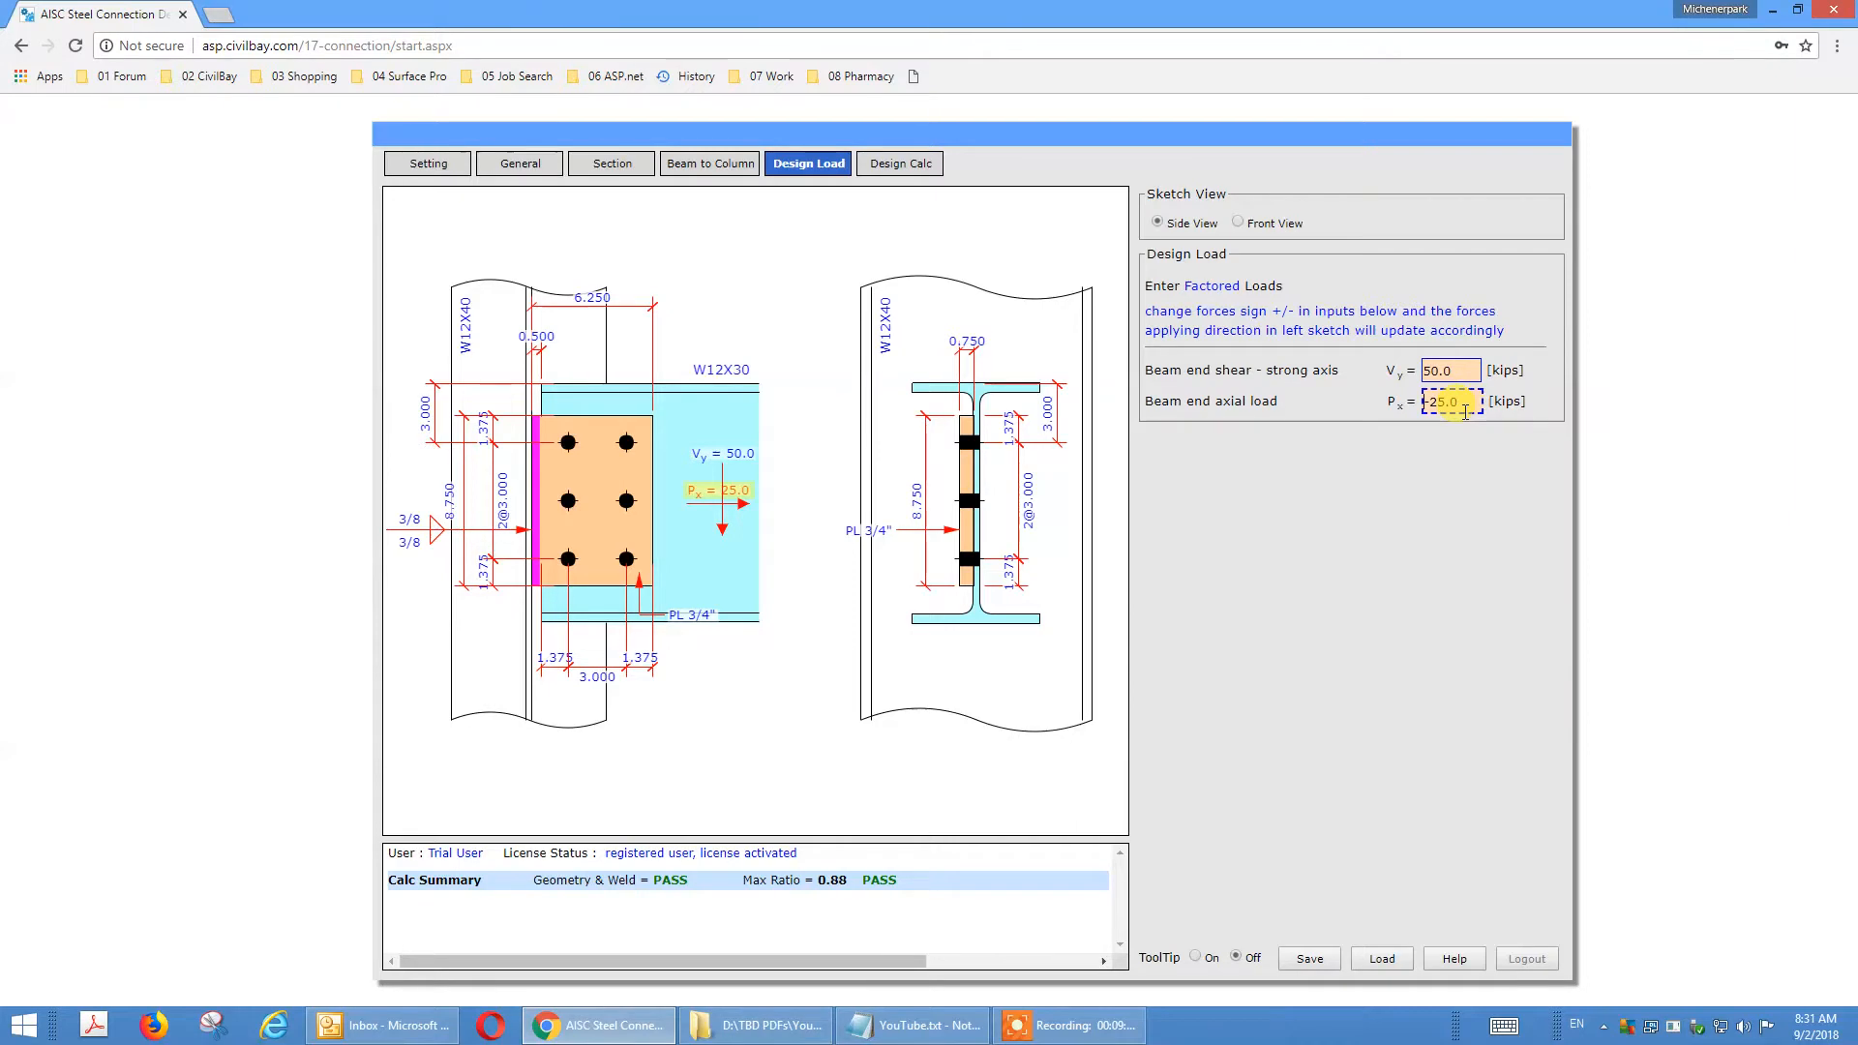
left_click(1464, 548)
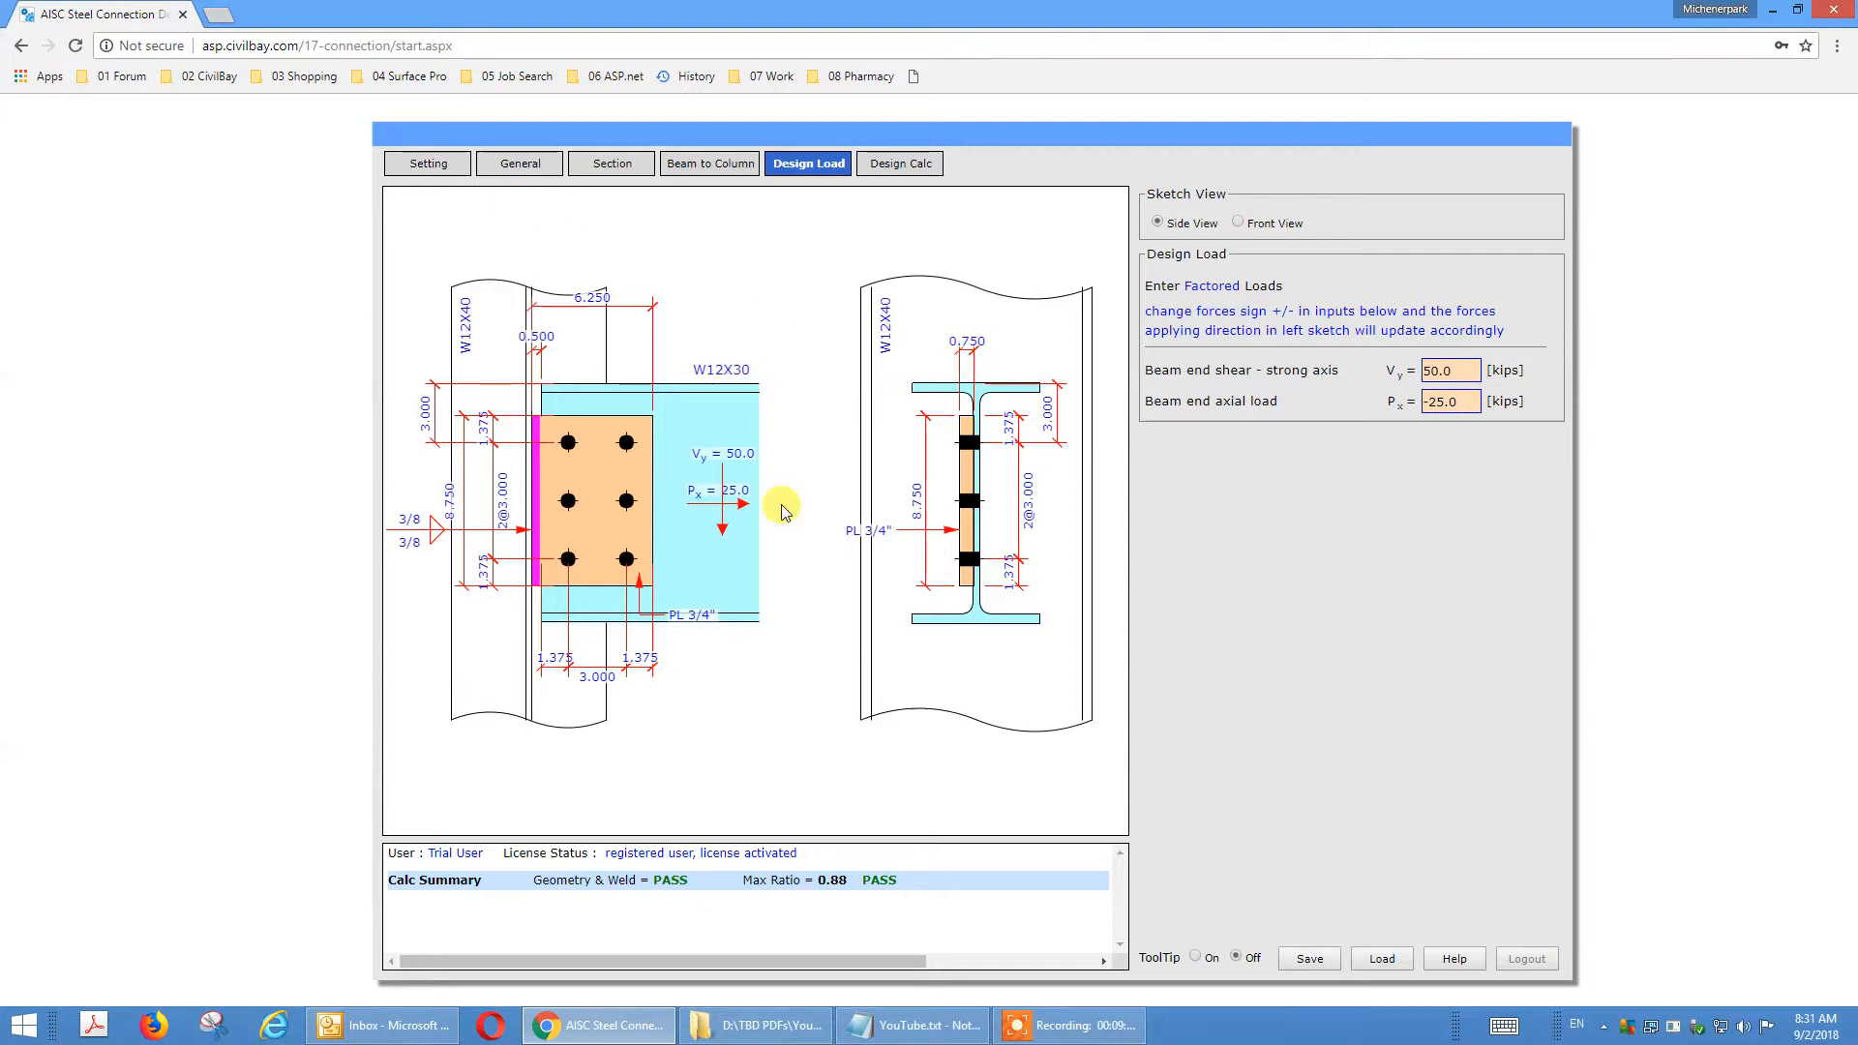
Change the shear connection connecting member to Beam to Girder in the general settings.
left_click(514, 172)
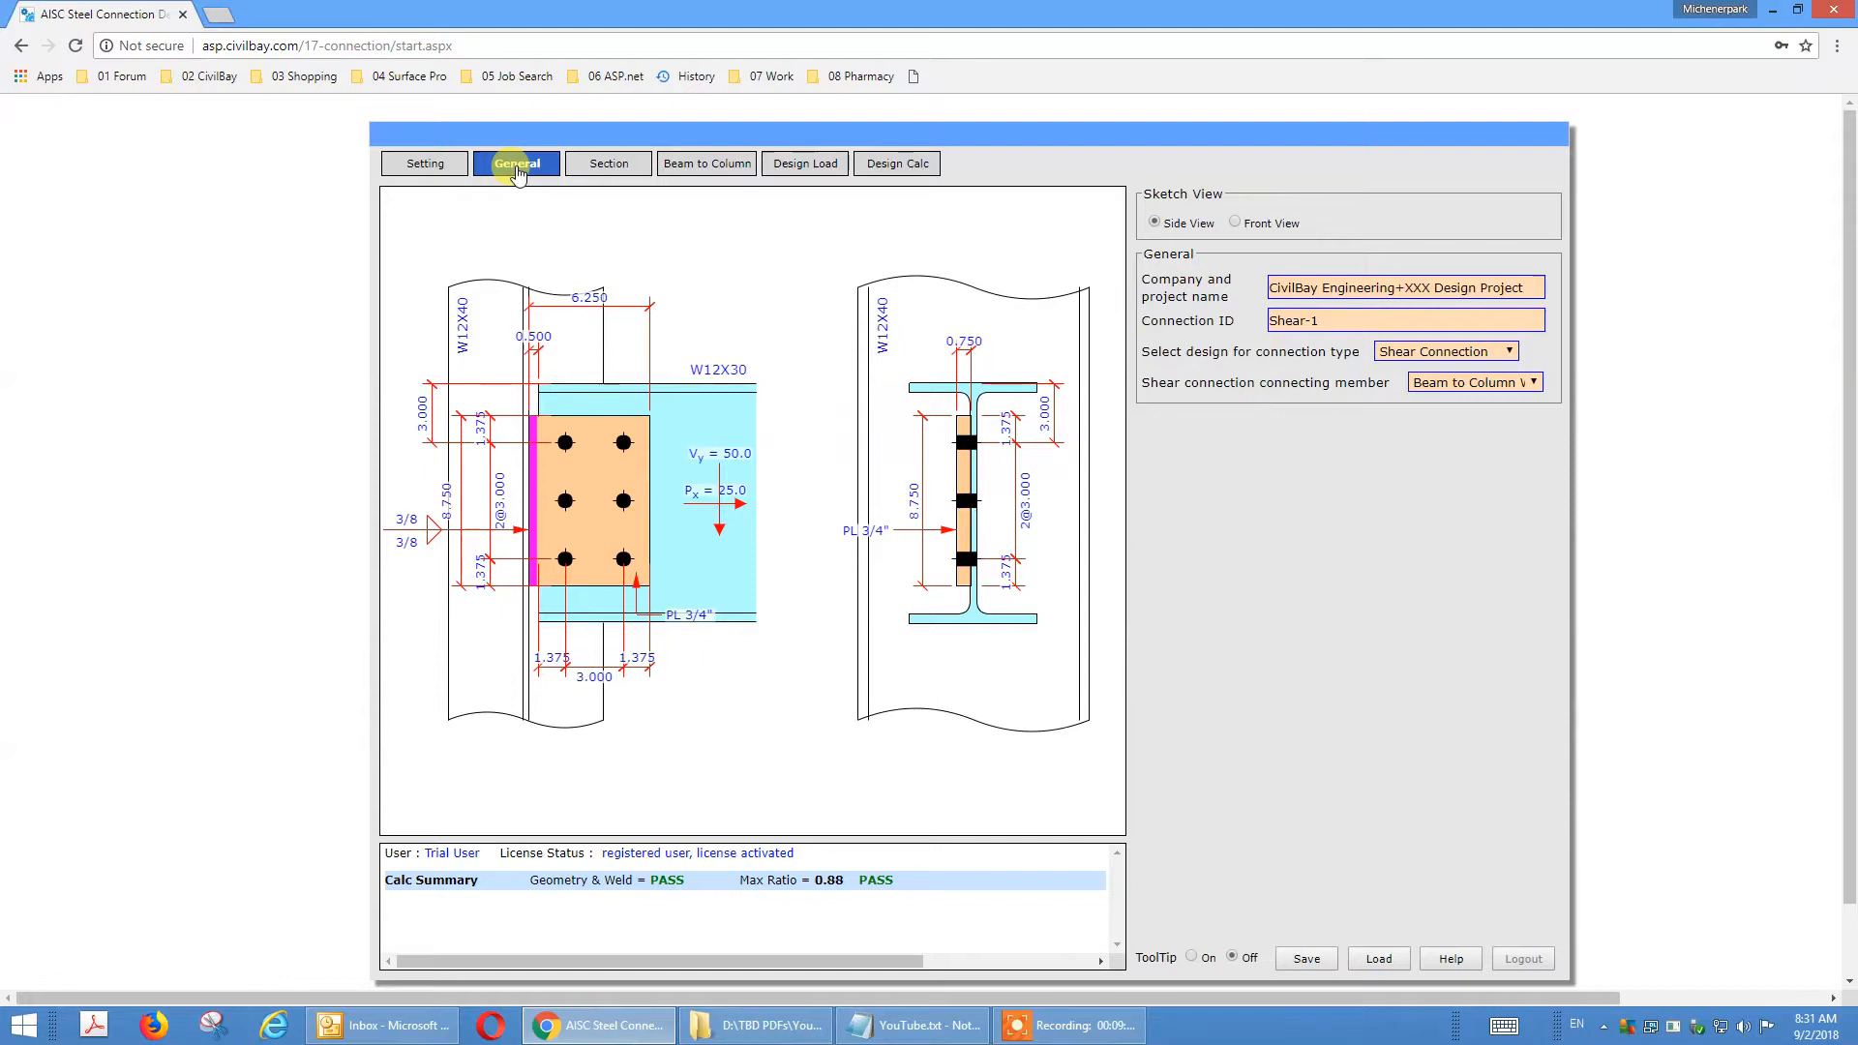
left_click(1449, 354)
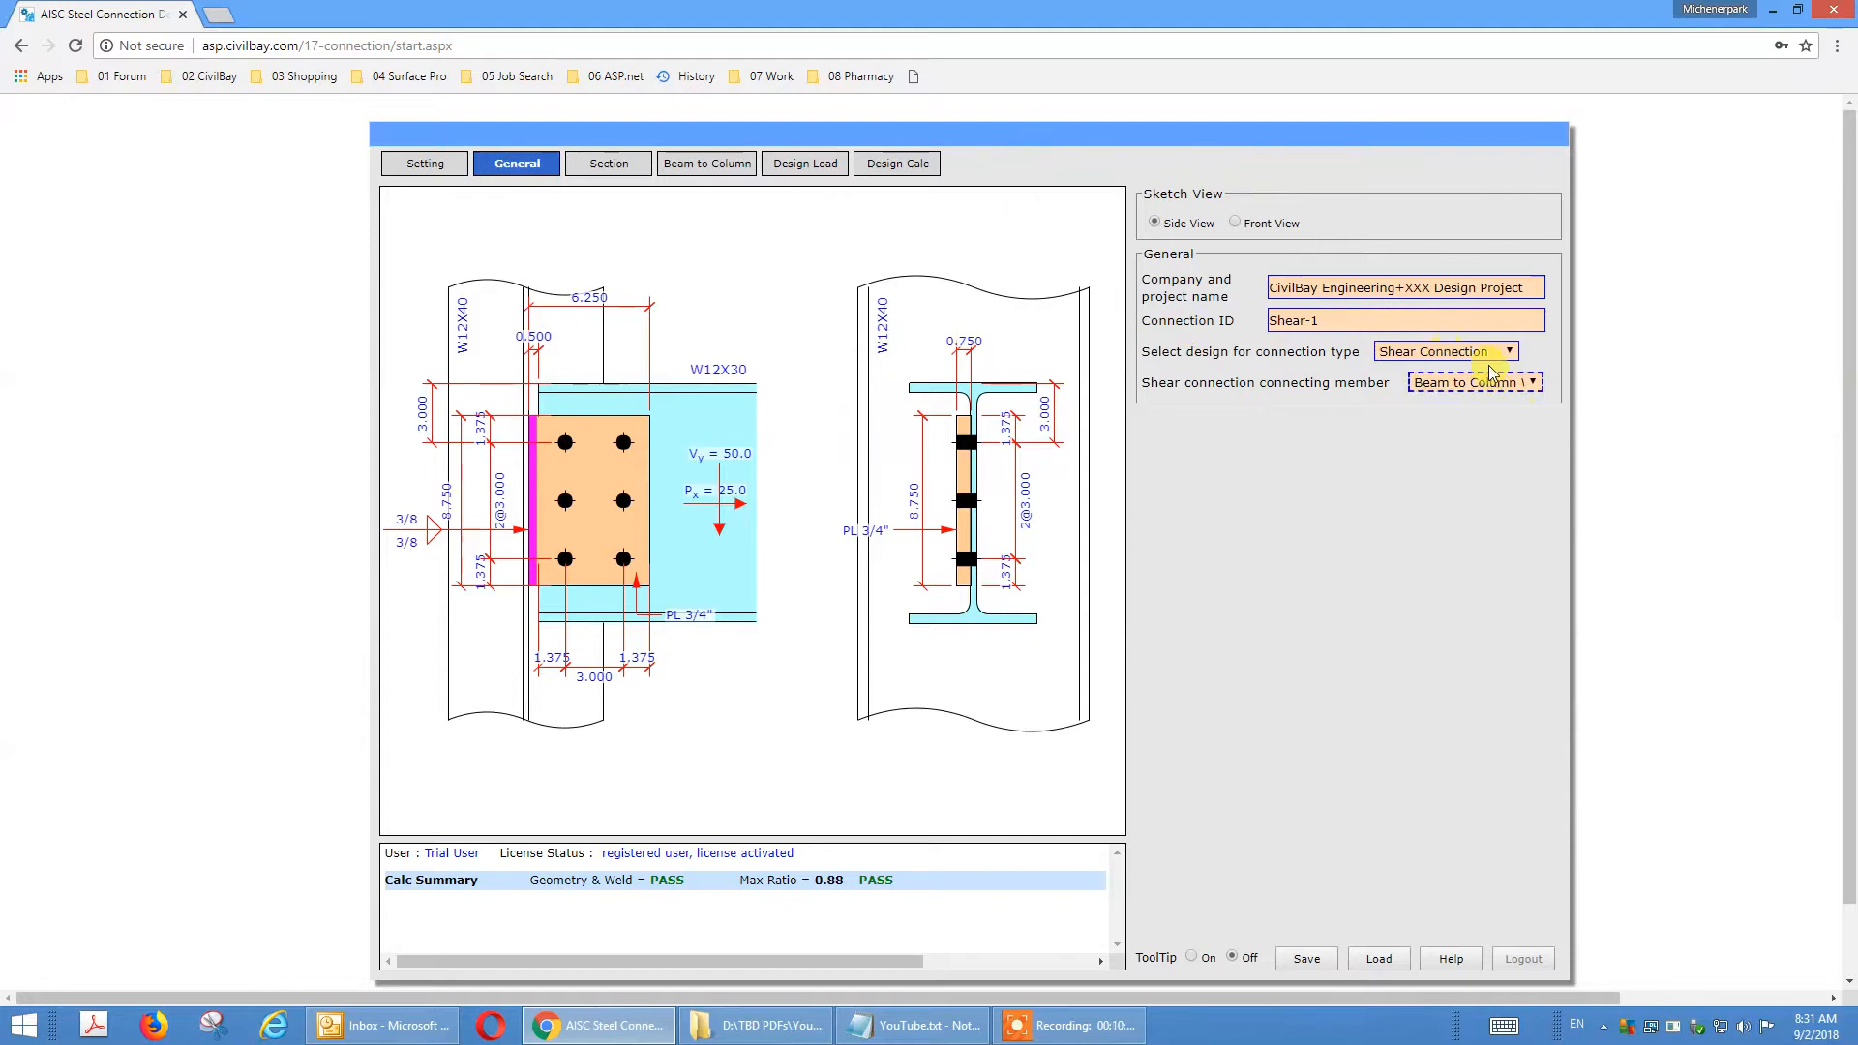
left_click(1510, 385)
left_click(1510, 385)
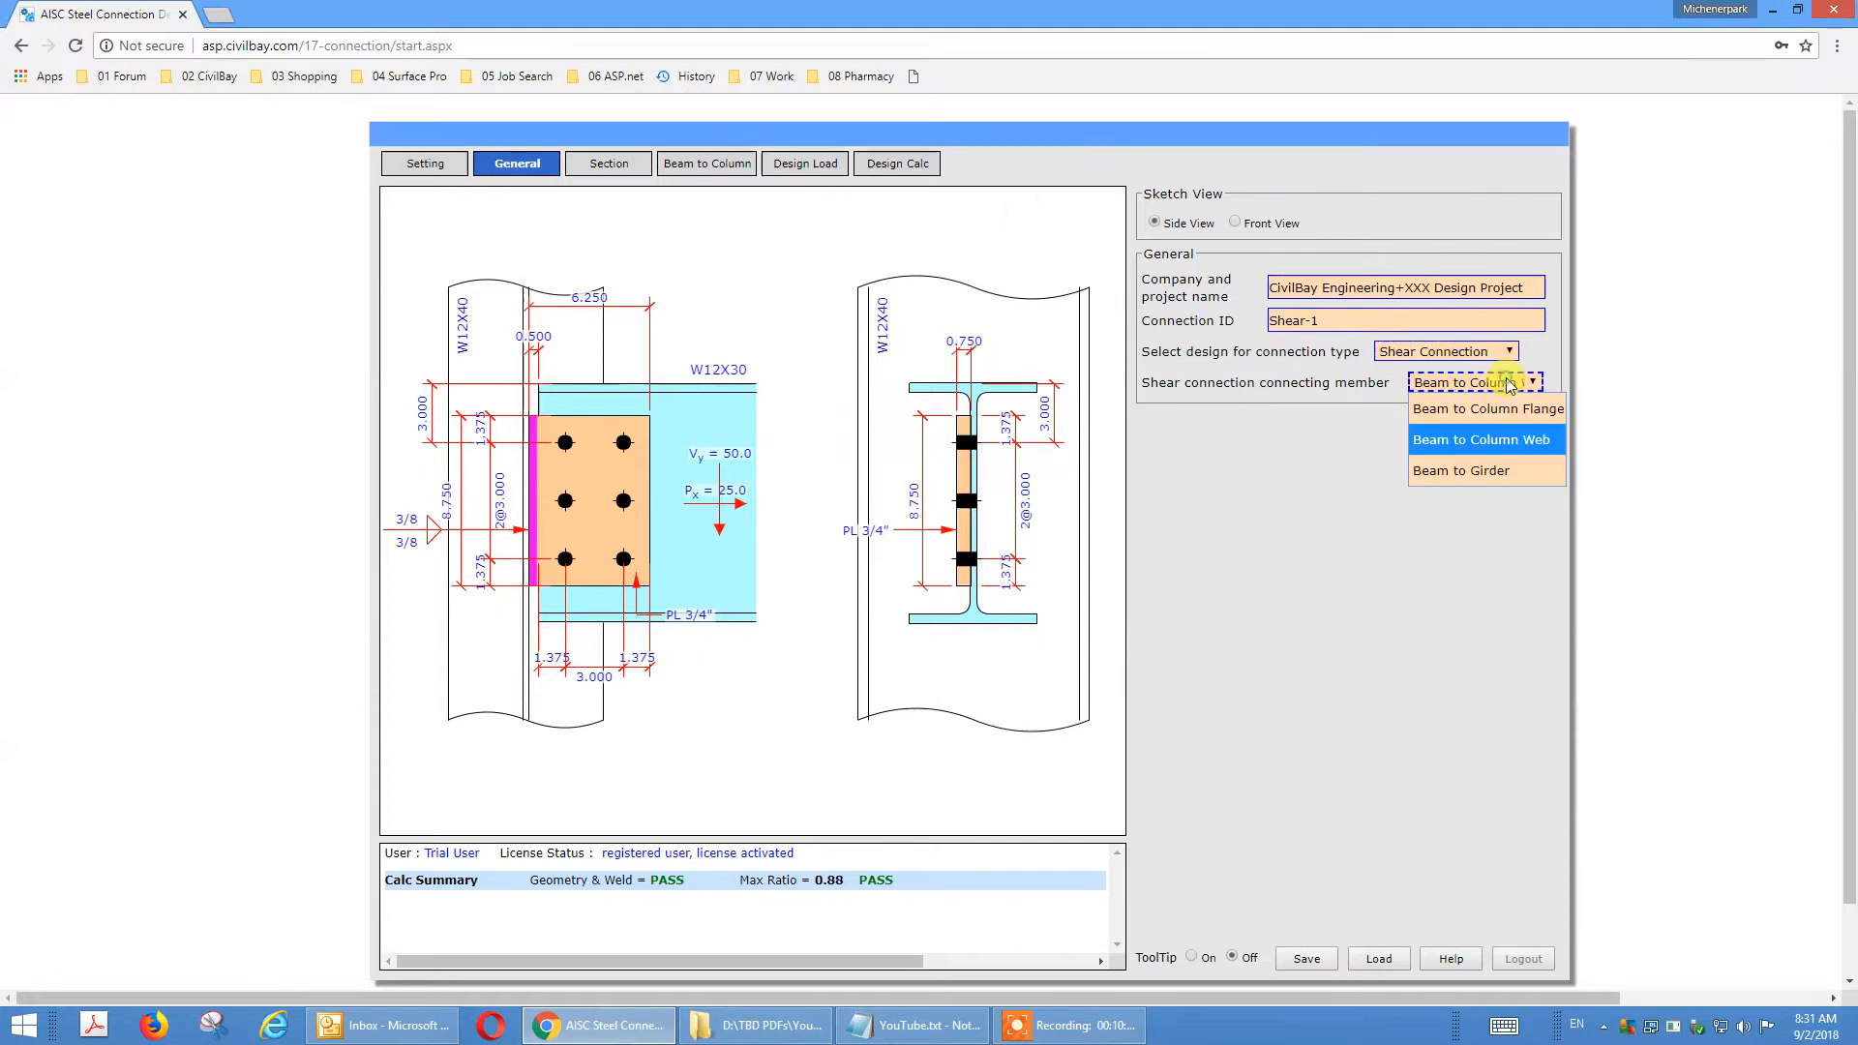
left_click(1488, 468)
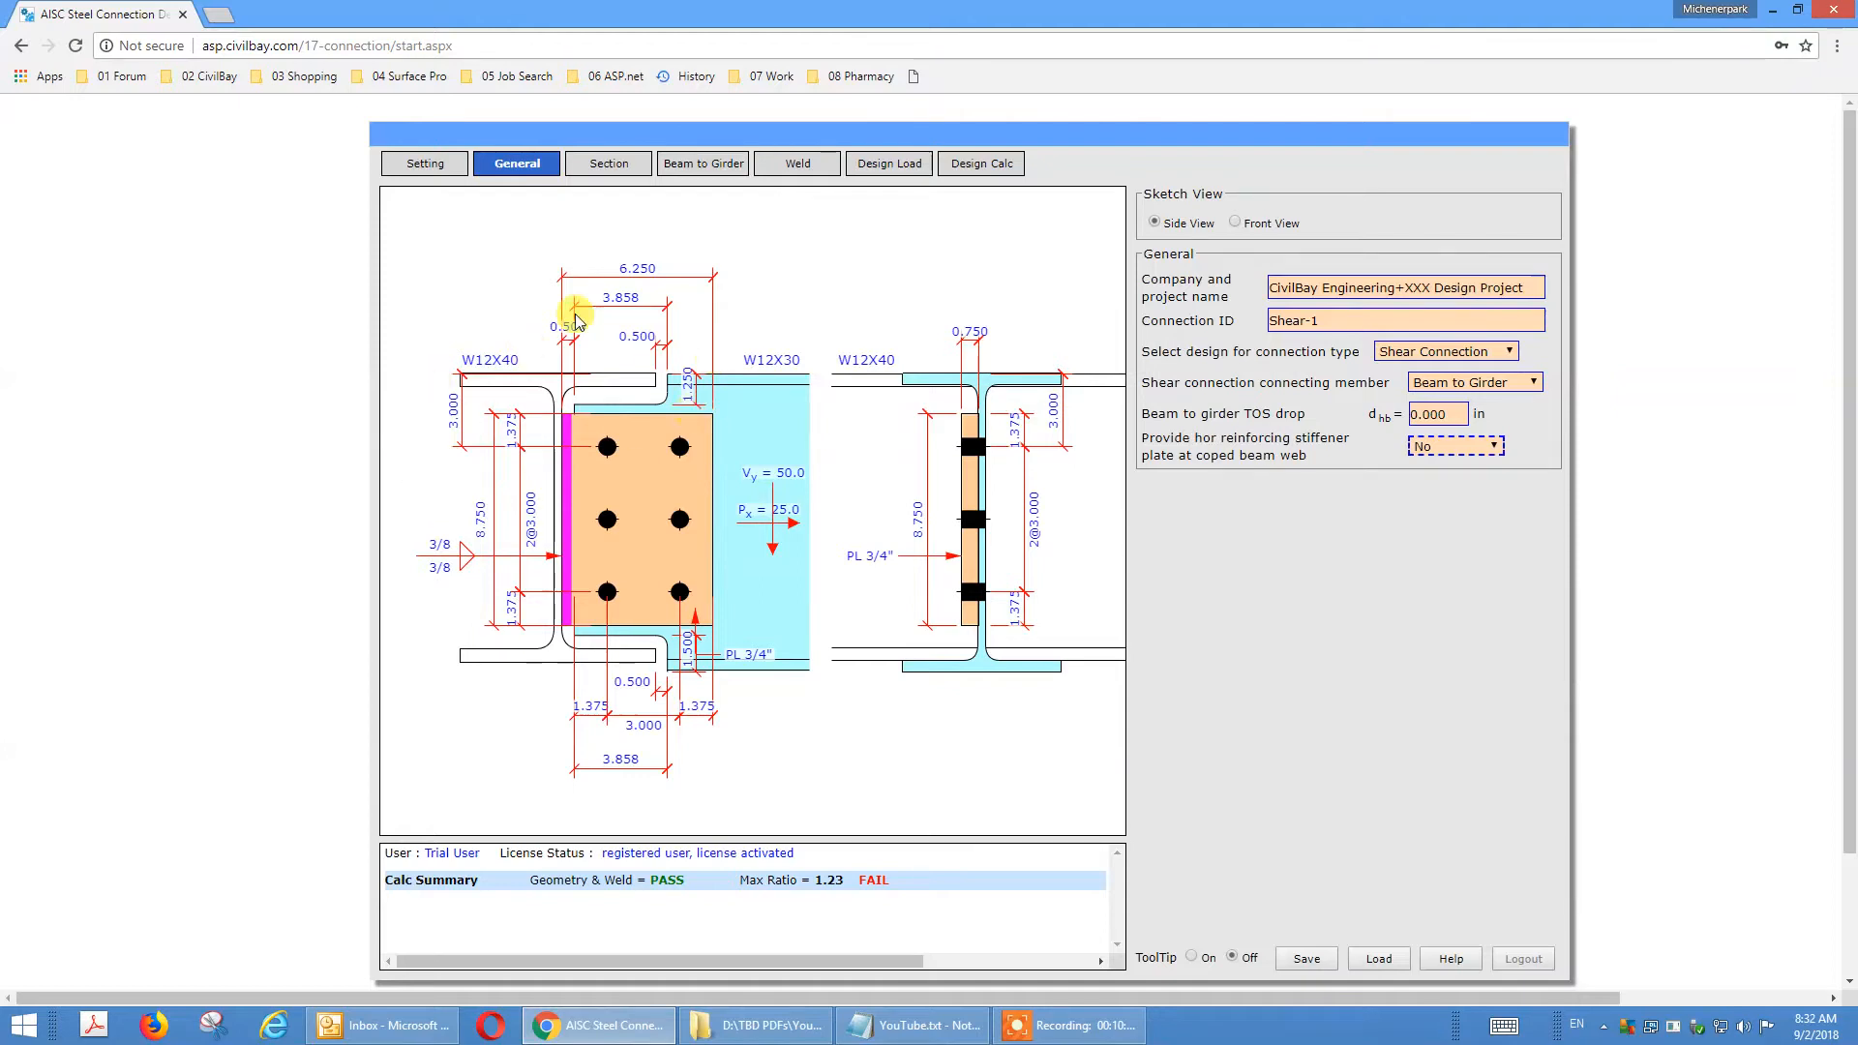
Change the girder section to W16X40 from the AISC Shape DB v14.1 library.
left_click(608, 169)
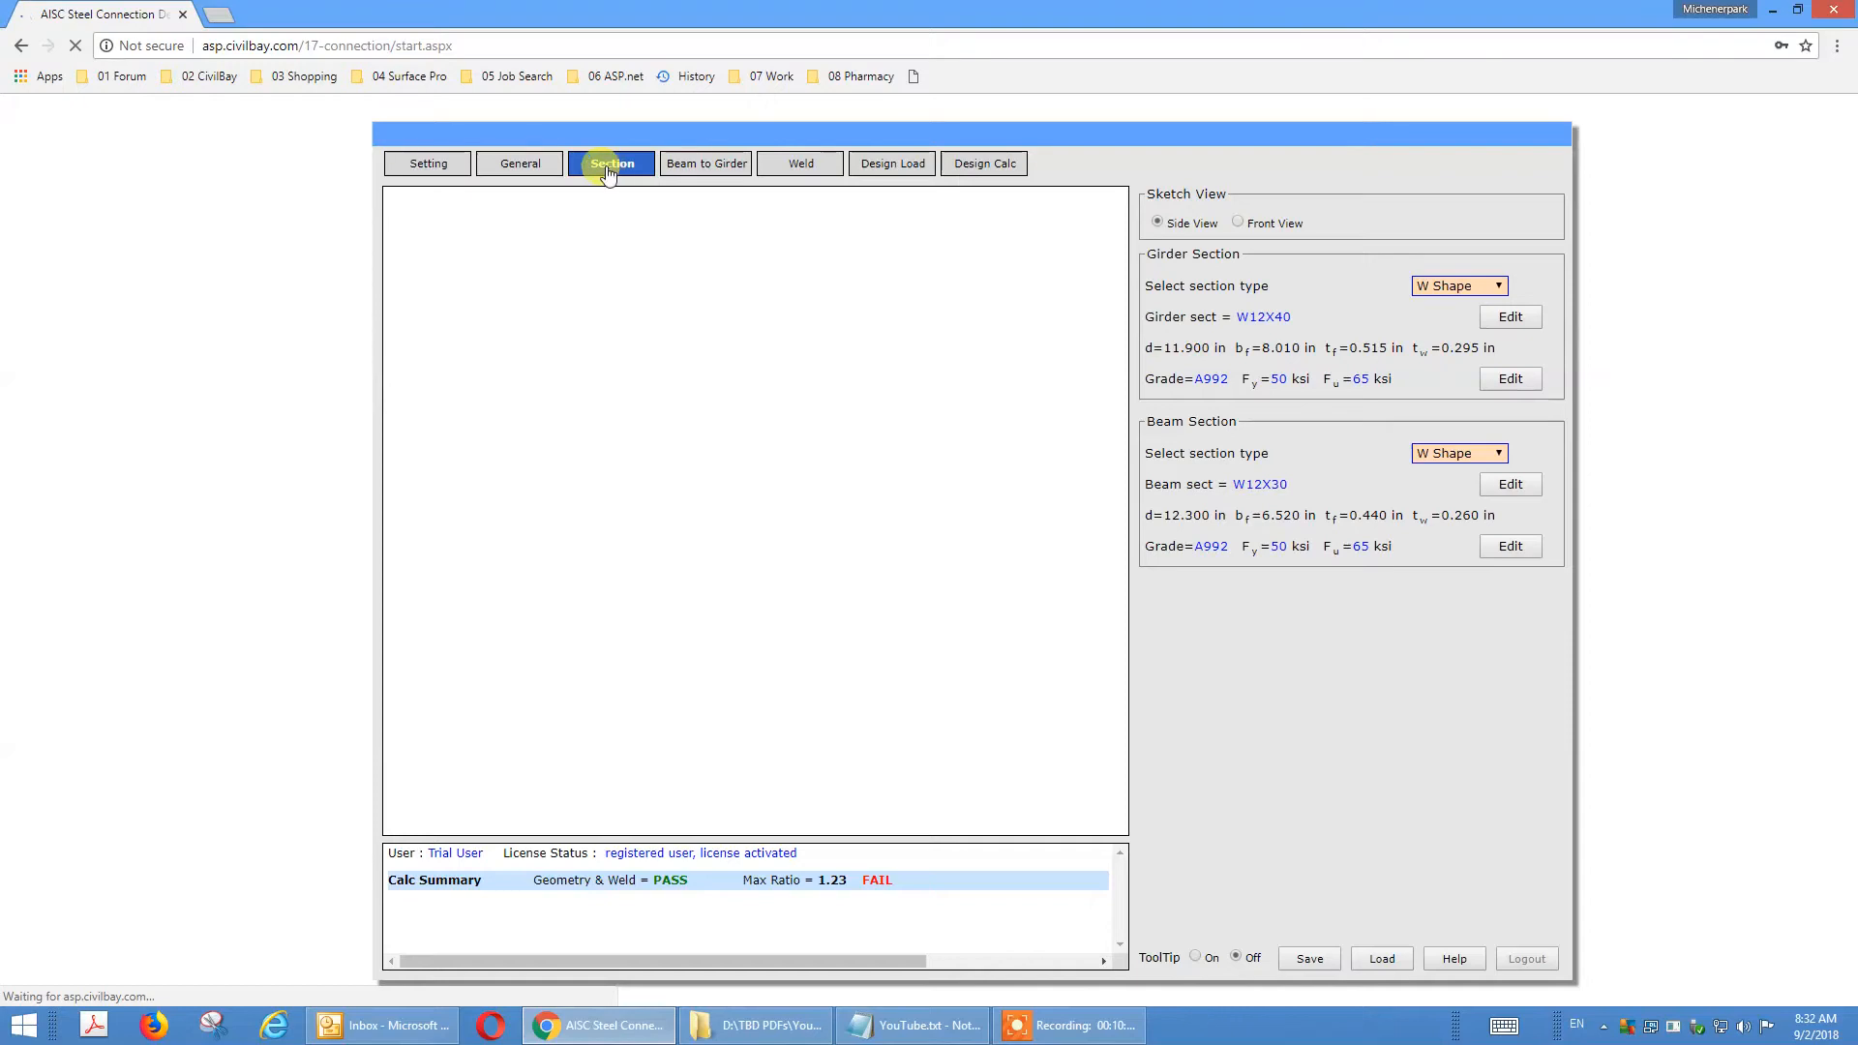
left_click(1511, 319)
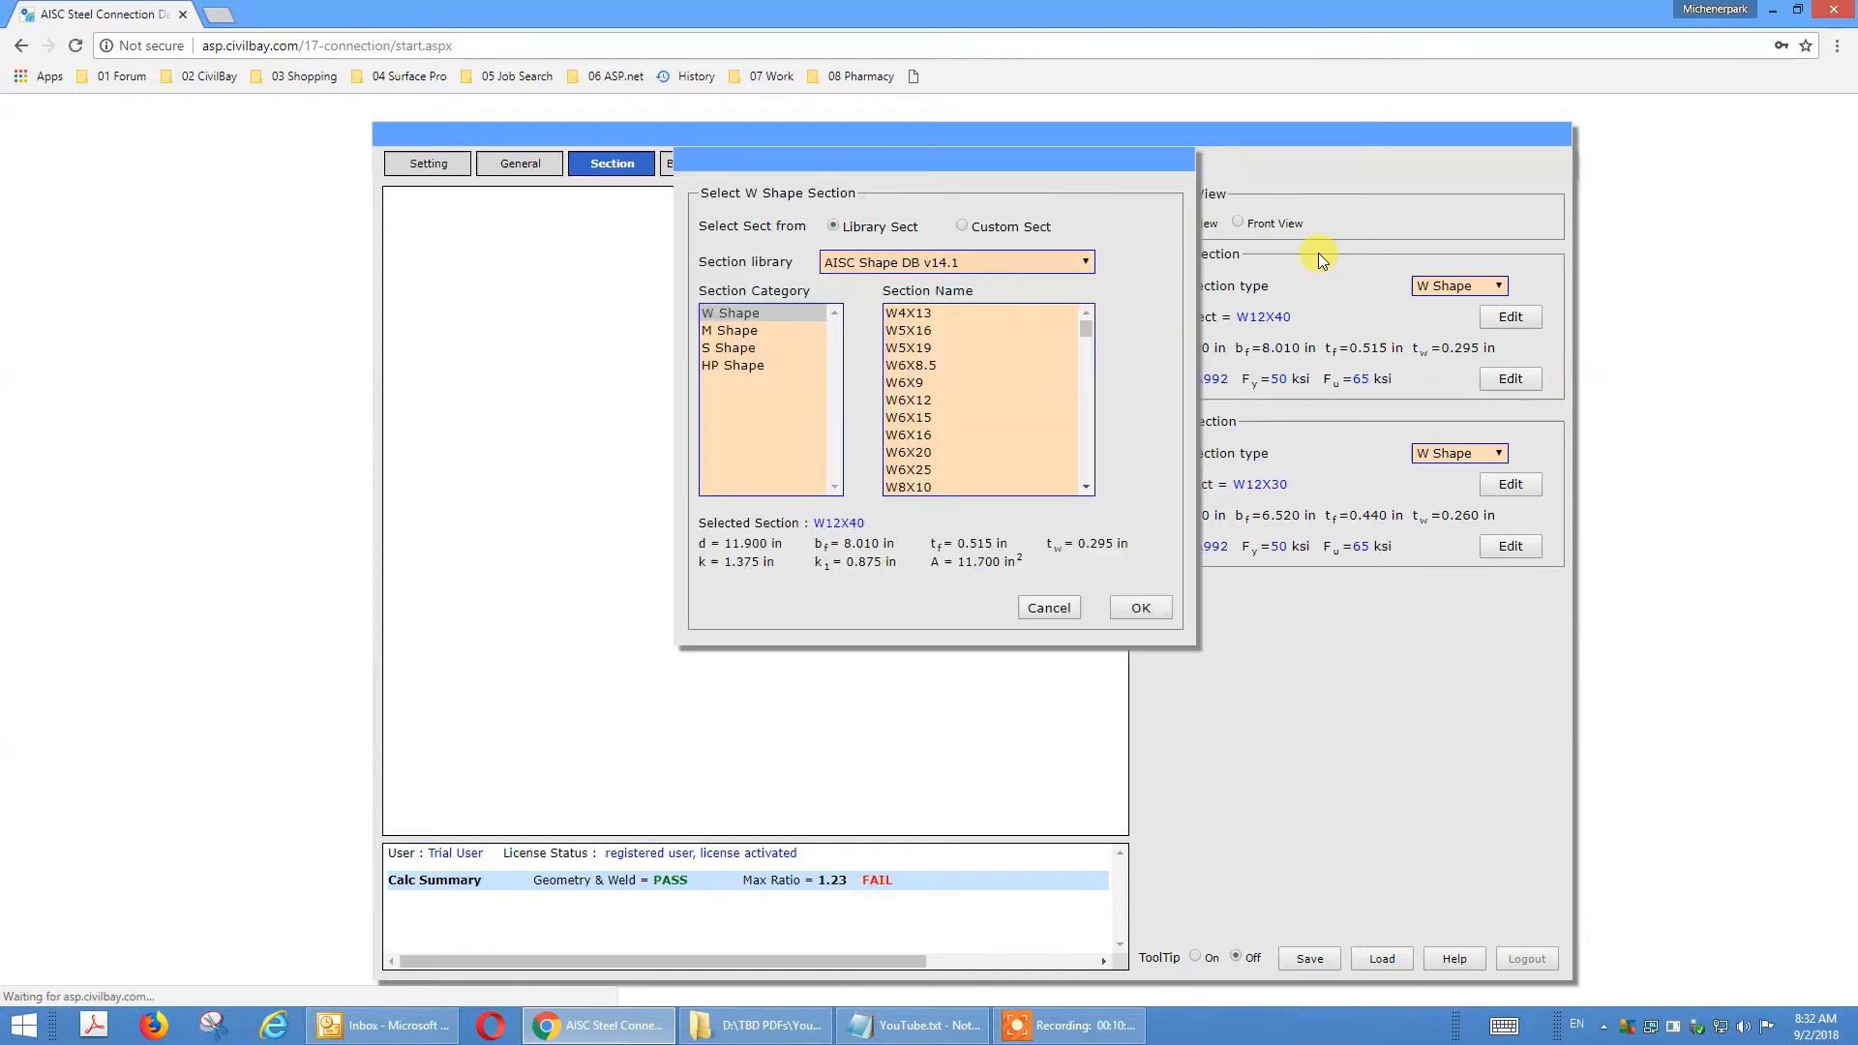
left_click_drag(1084, 325, 1095, 356)
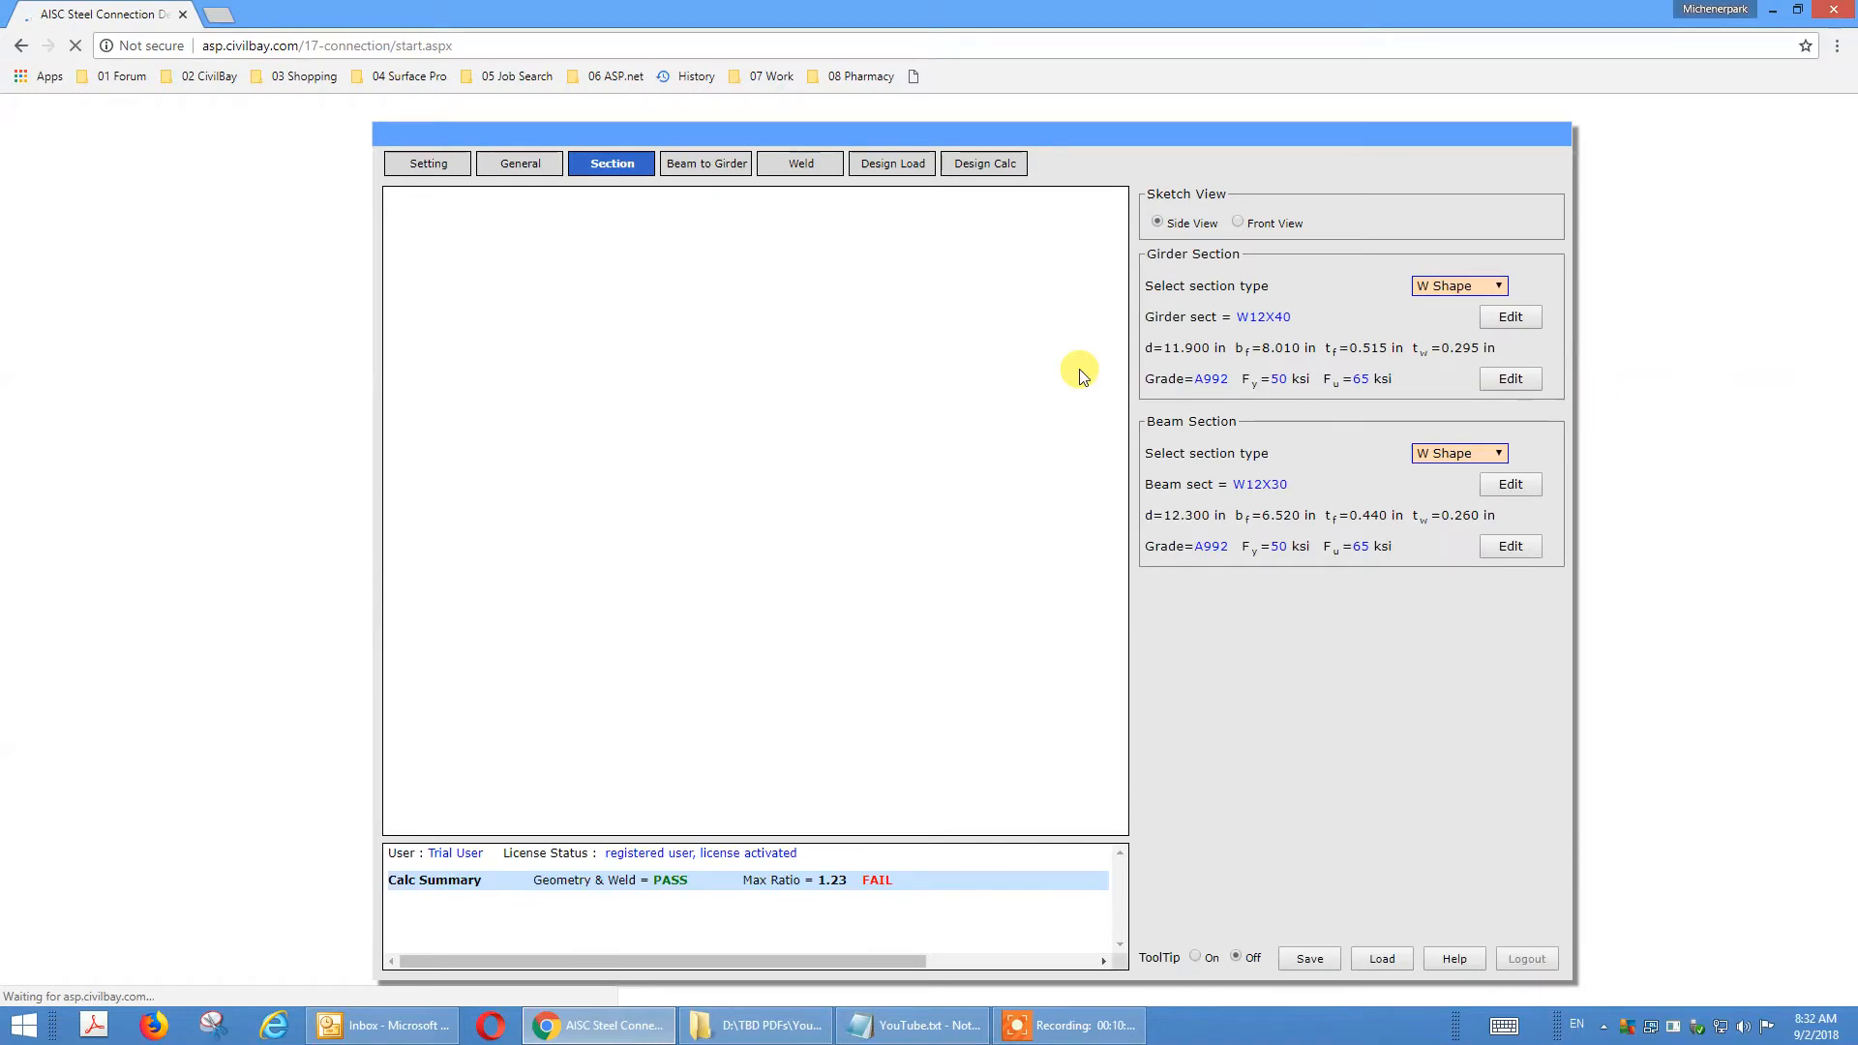
left_click_drag(1086, 346, 1081, 395)
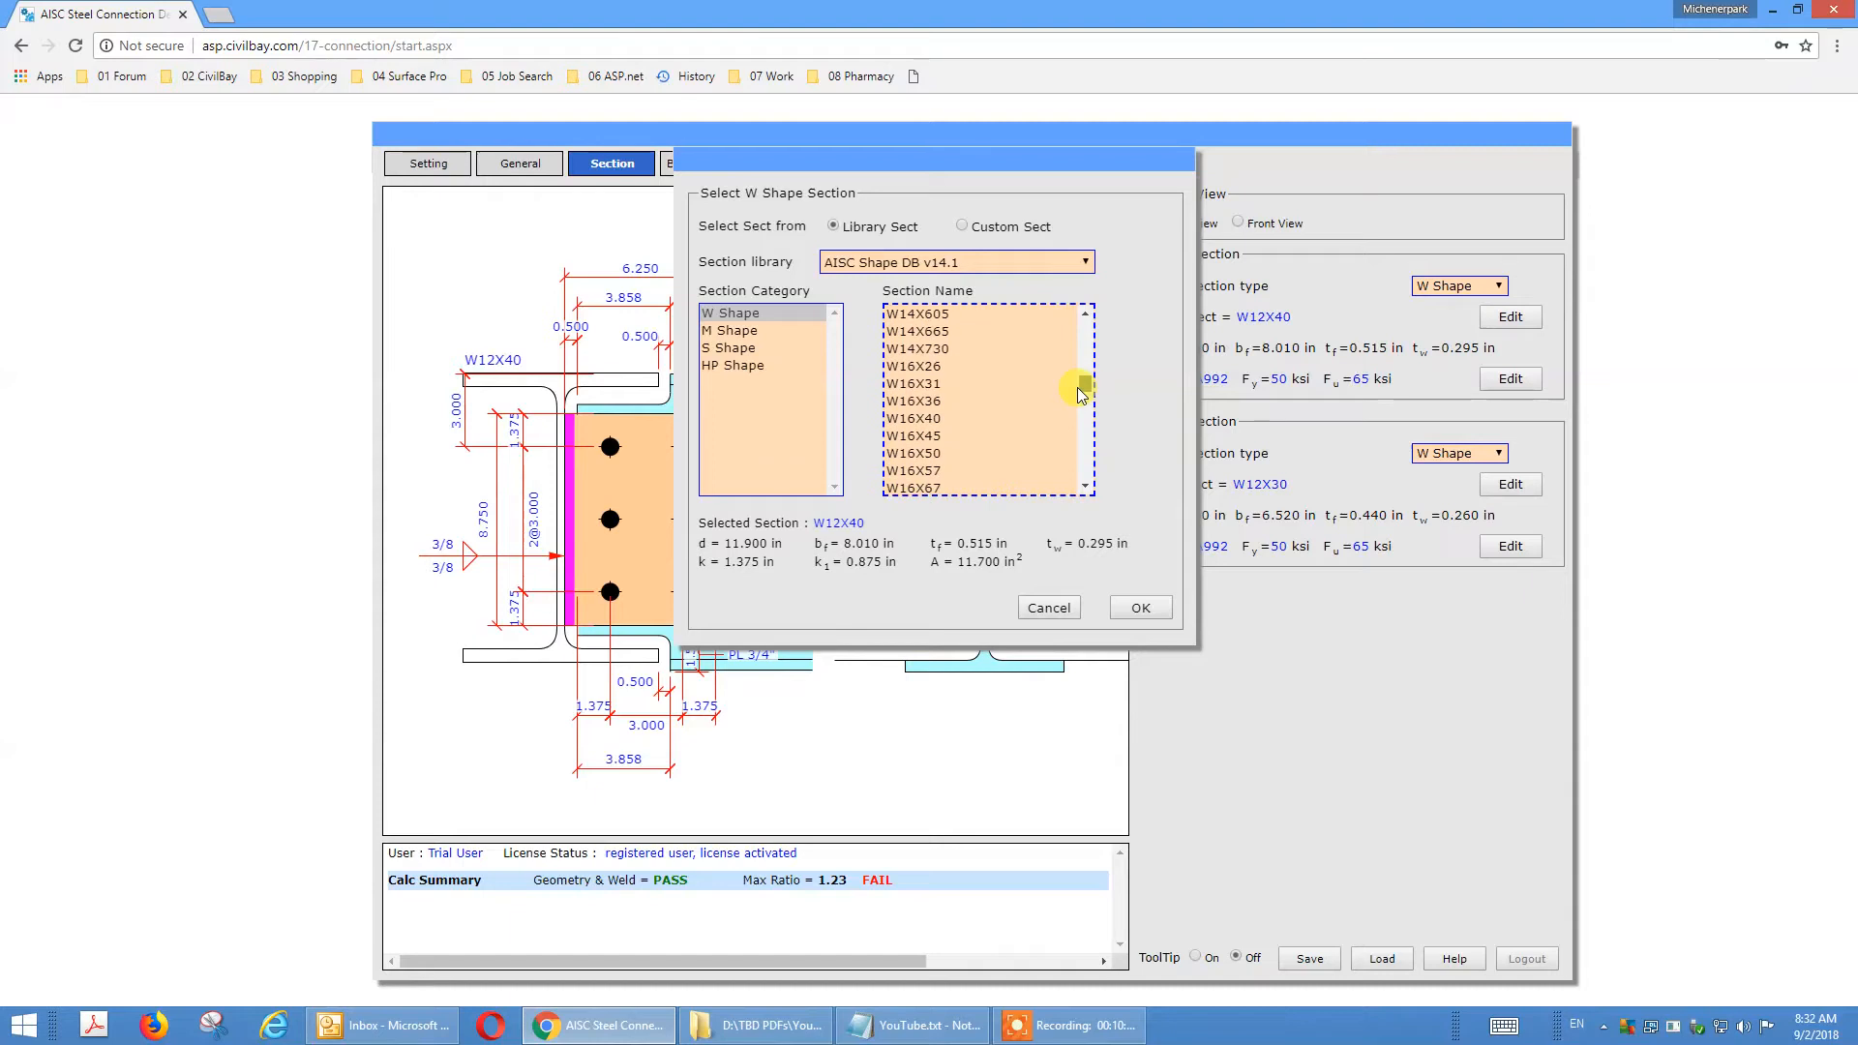
left_click(914, 418)
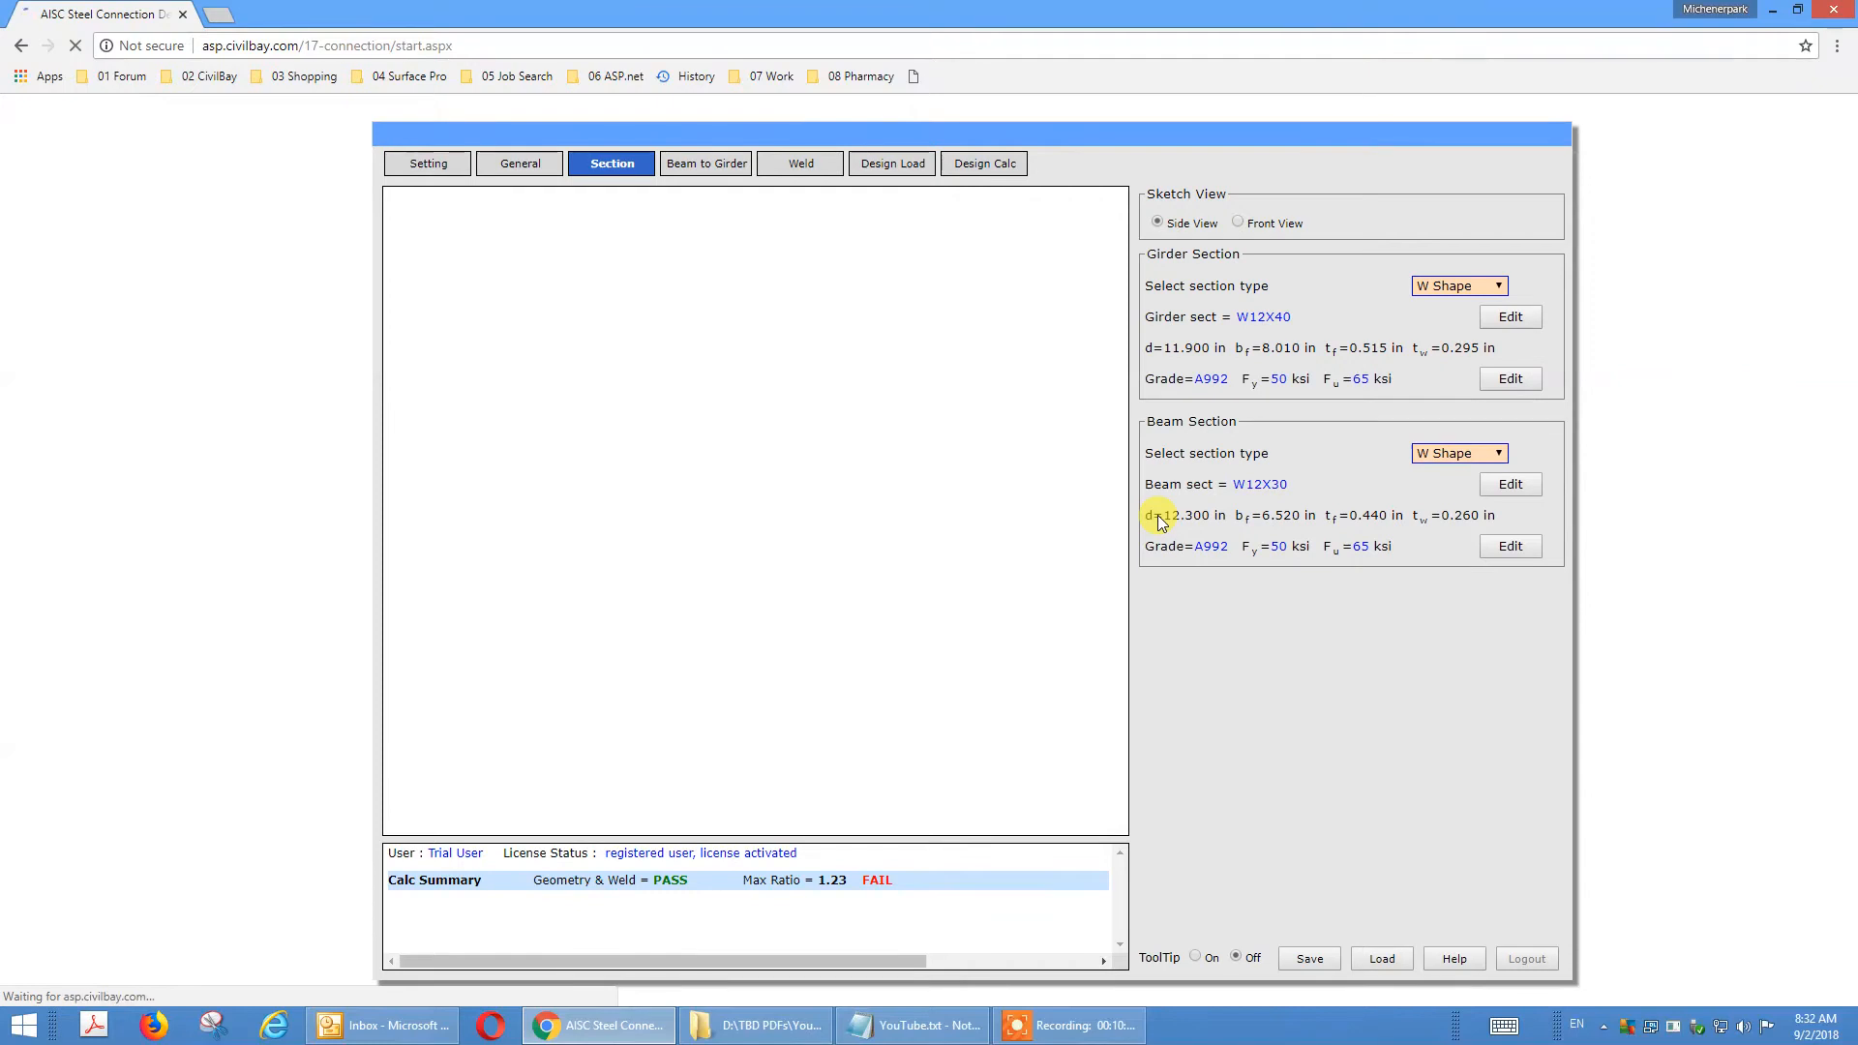
left_click(1139, 609)
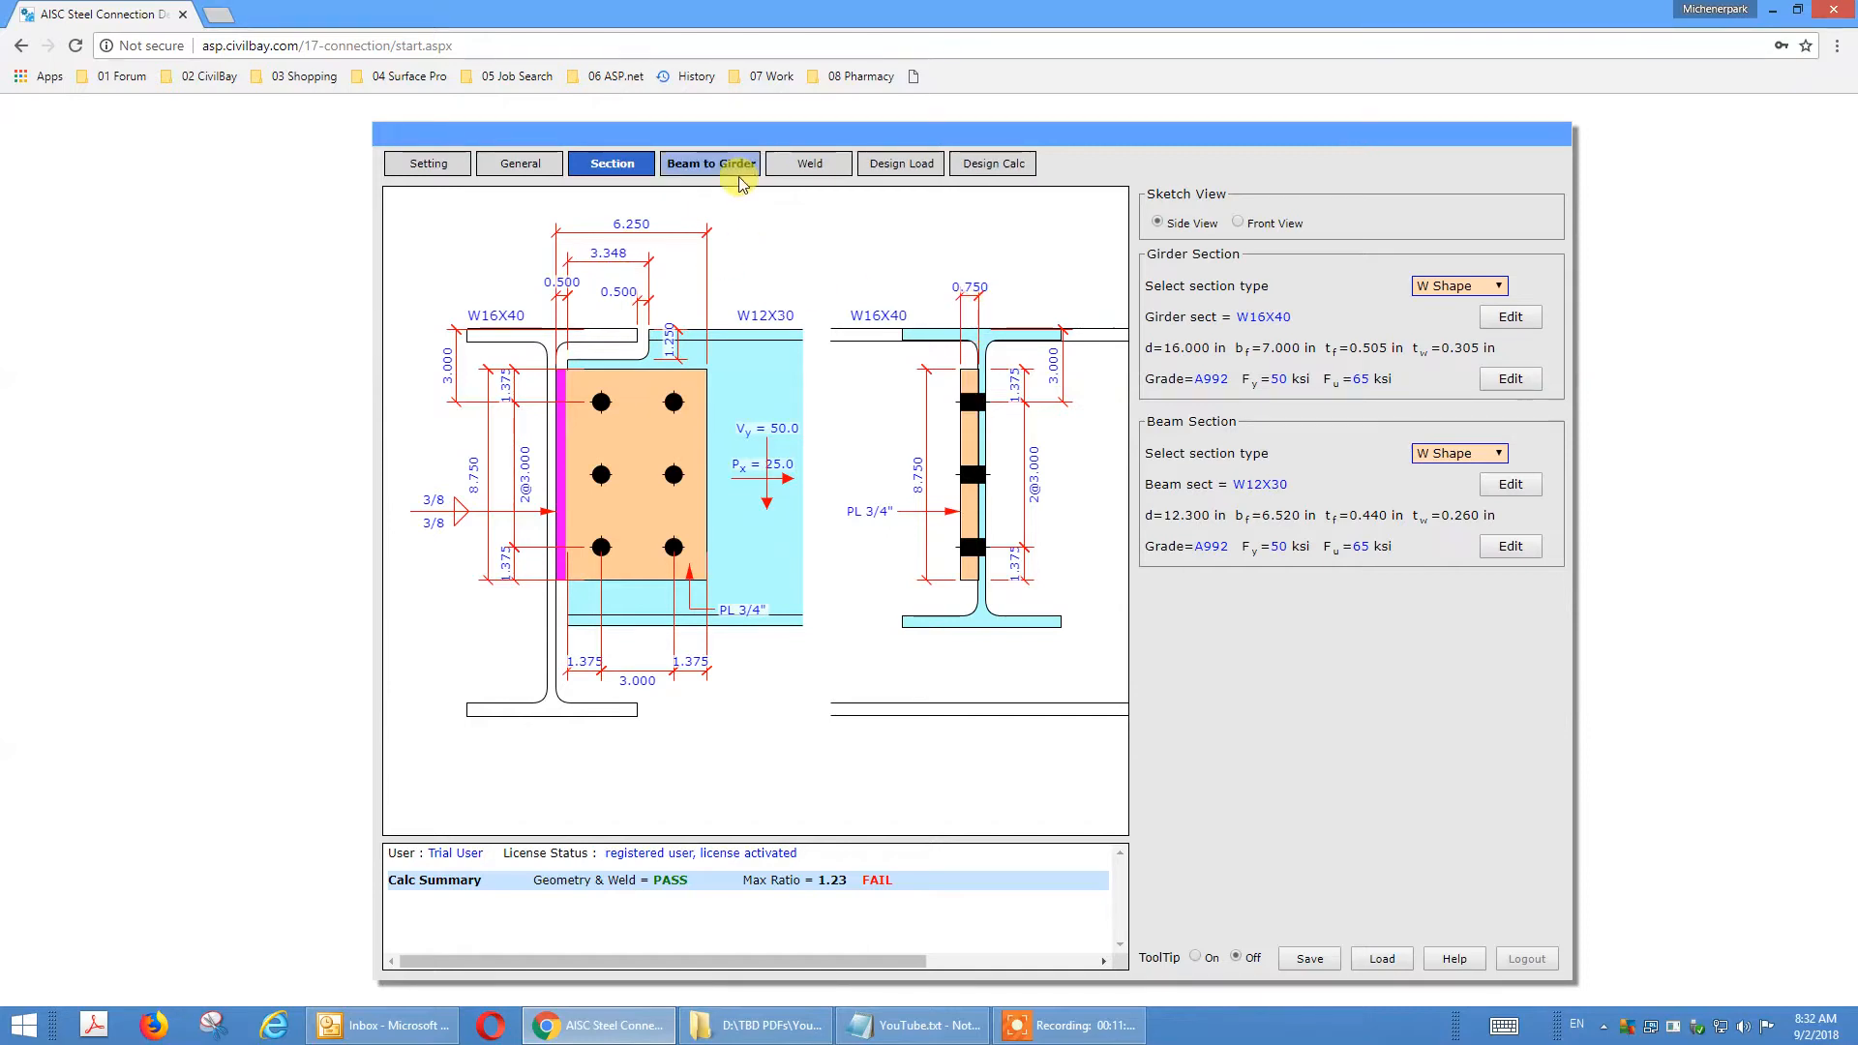
Set the beam to girder TOS drop to 2 in in the general settings.
left_click(511, 170)
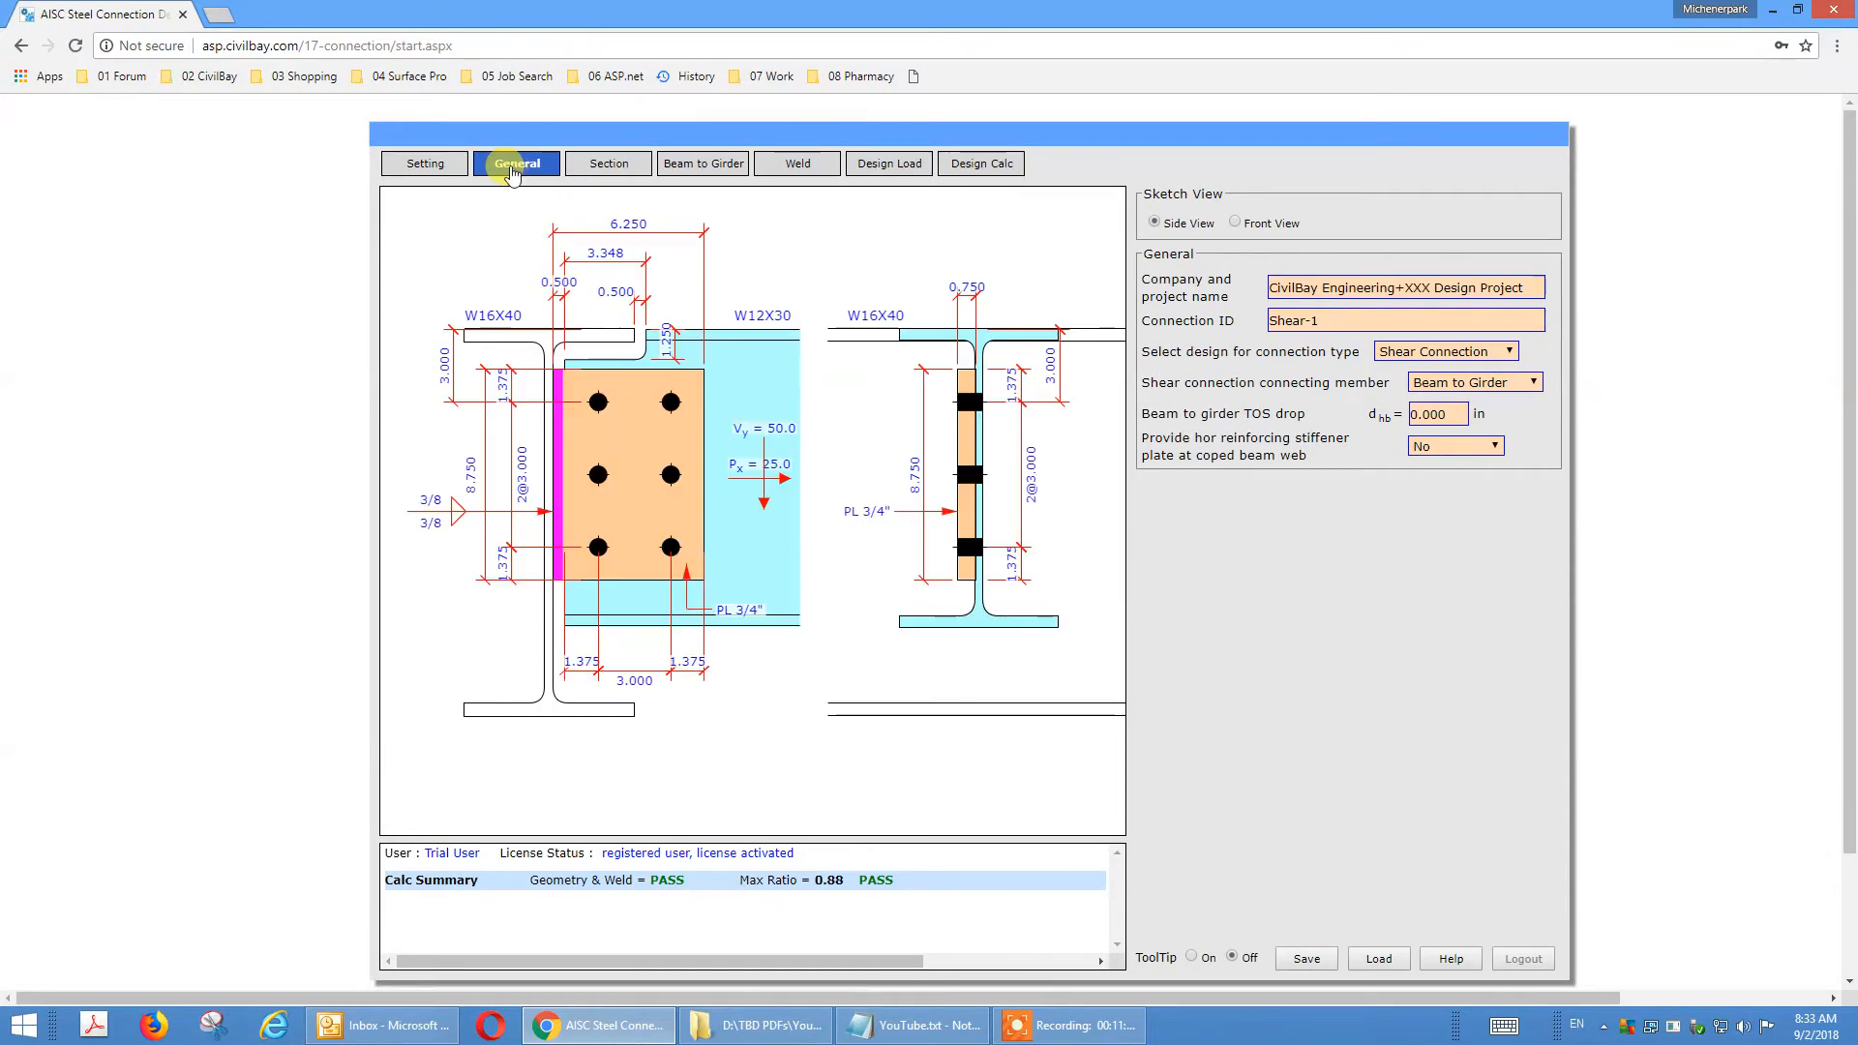
double_click(1434, 413)
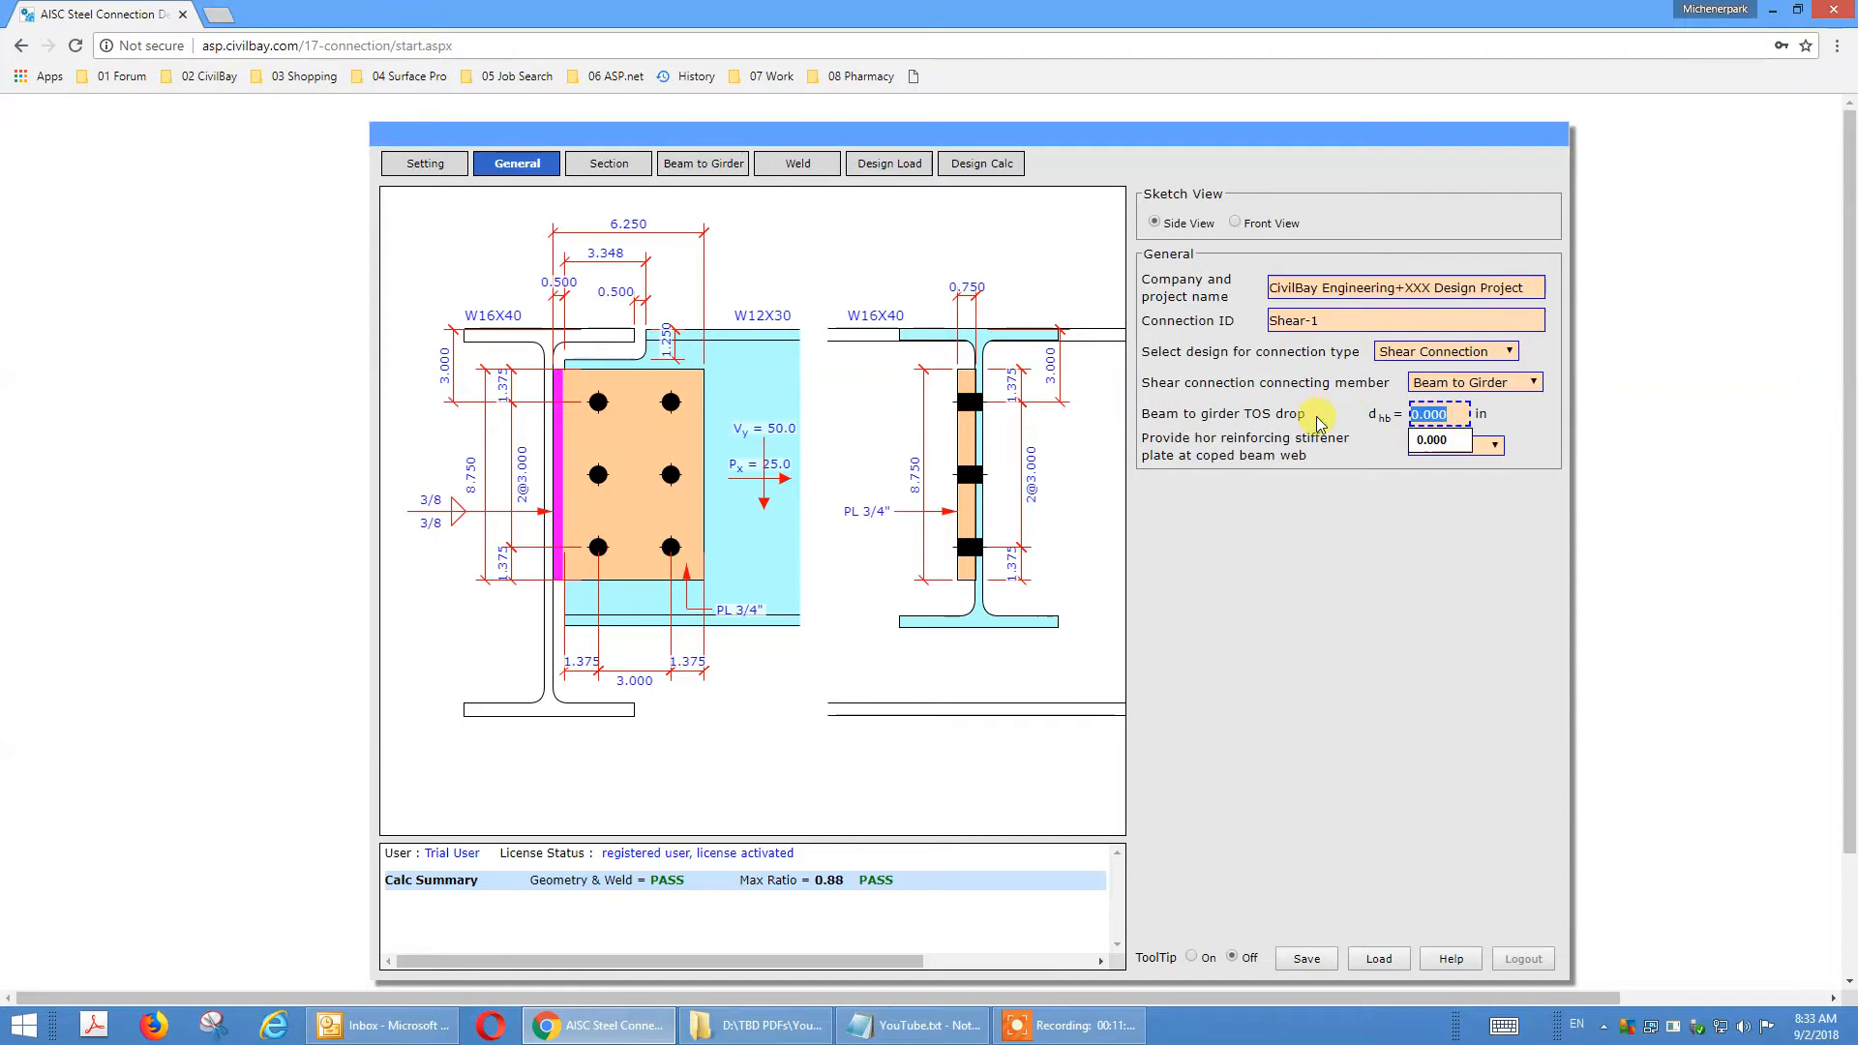
type("2")
left_click(1271, 400)
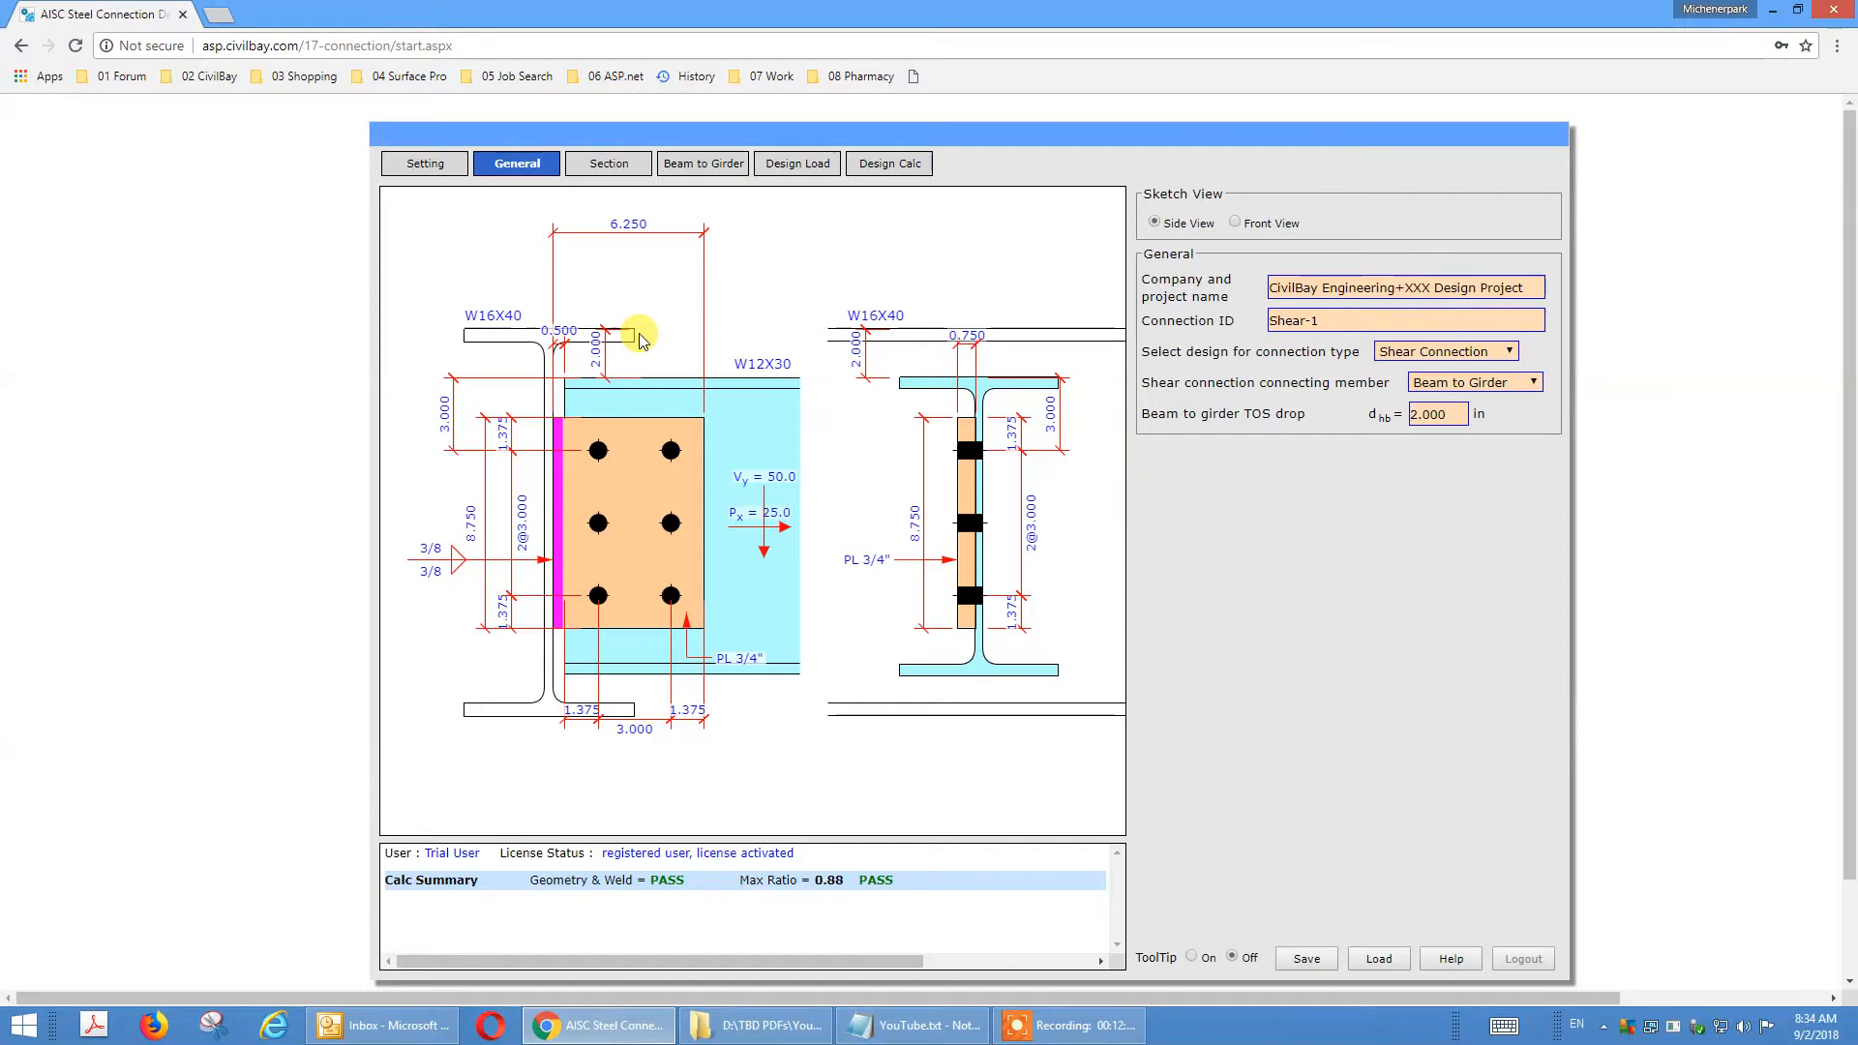
Change the shear tab connection's beam clearance to Girder Flange Edge in the beam to girder settings.
left_click(608, 166)
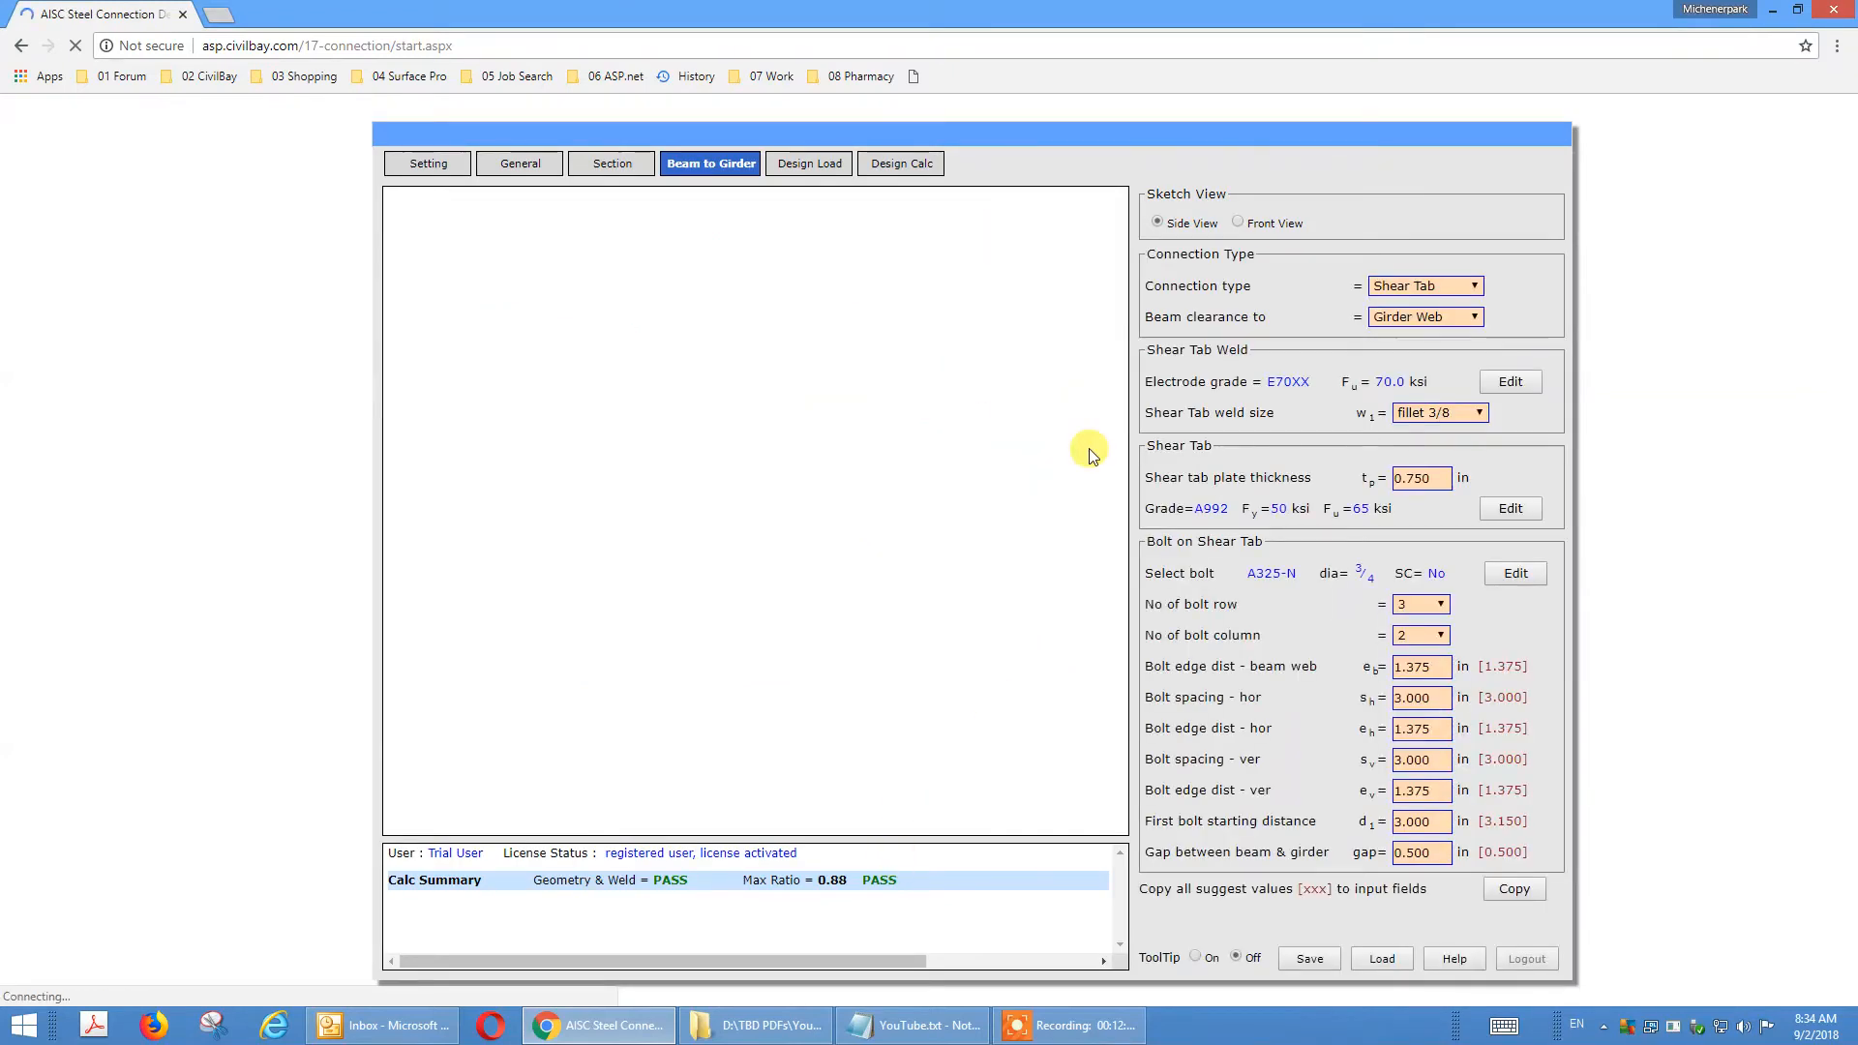
left_click(1448, 321)
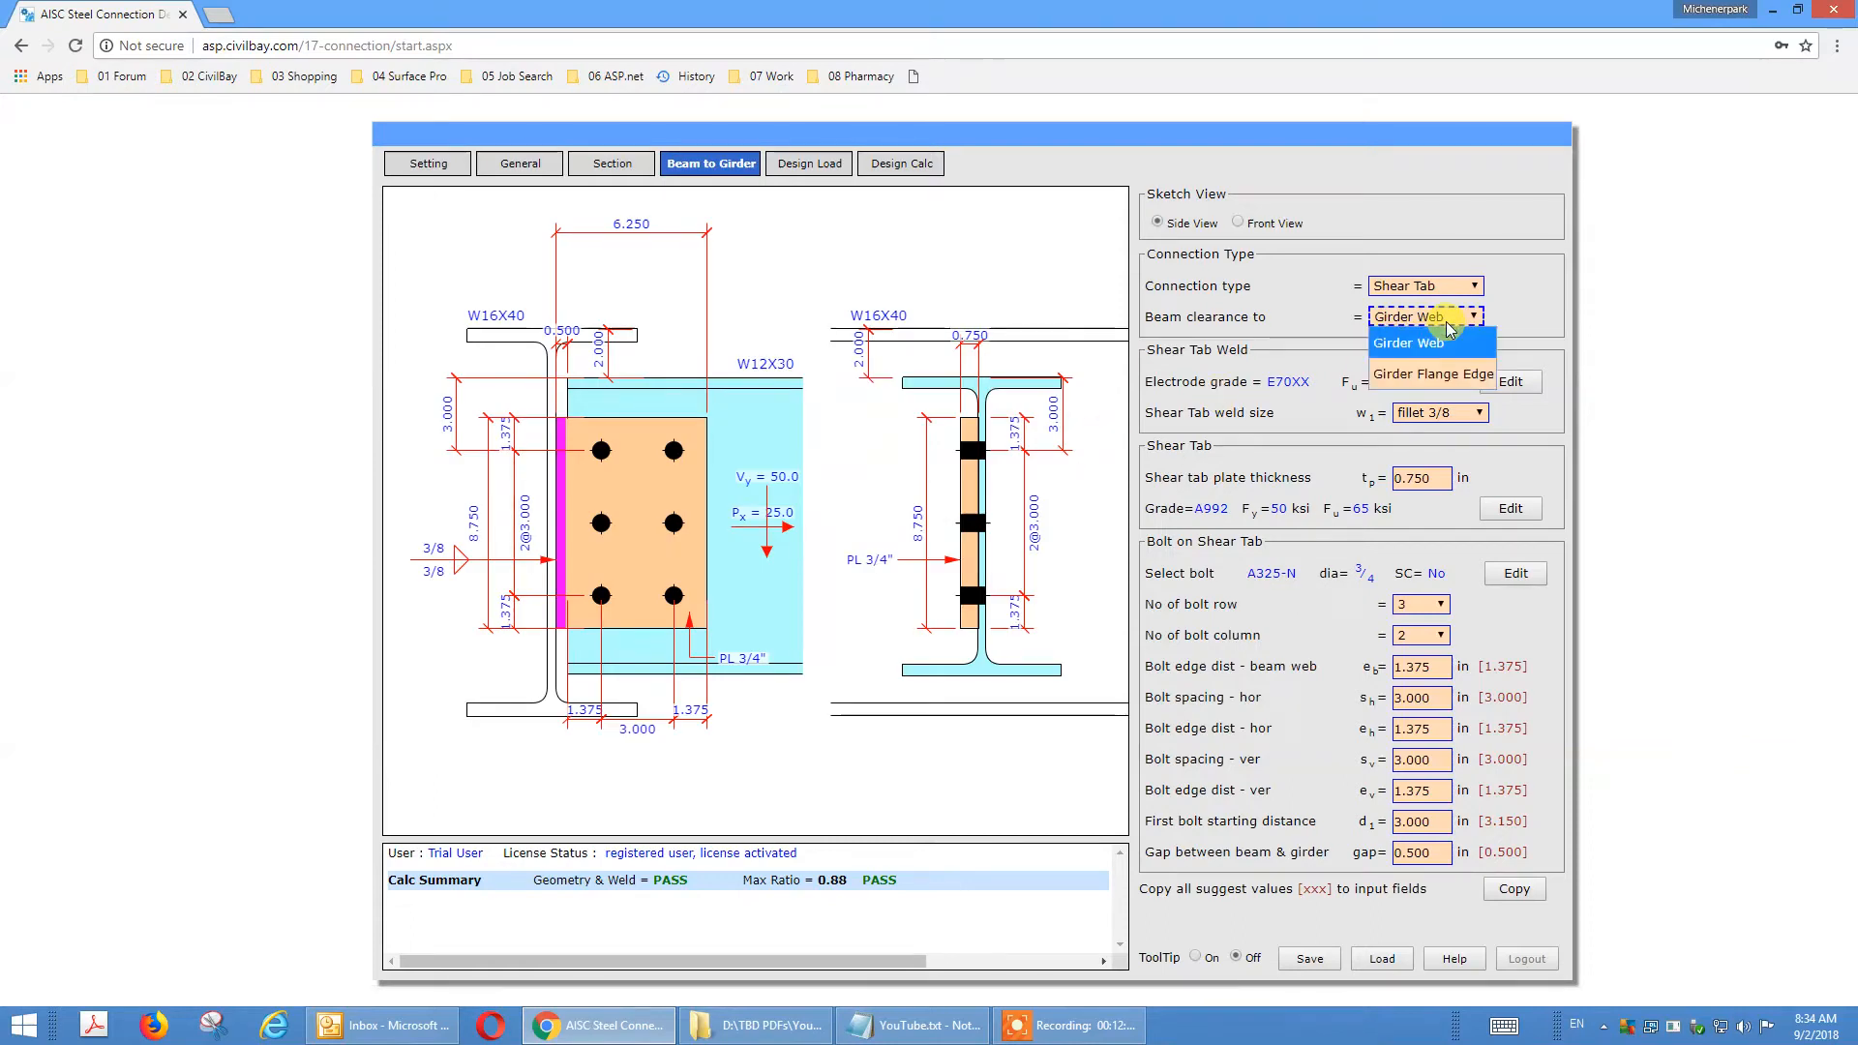
left_click(1451, 374)
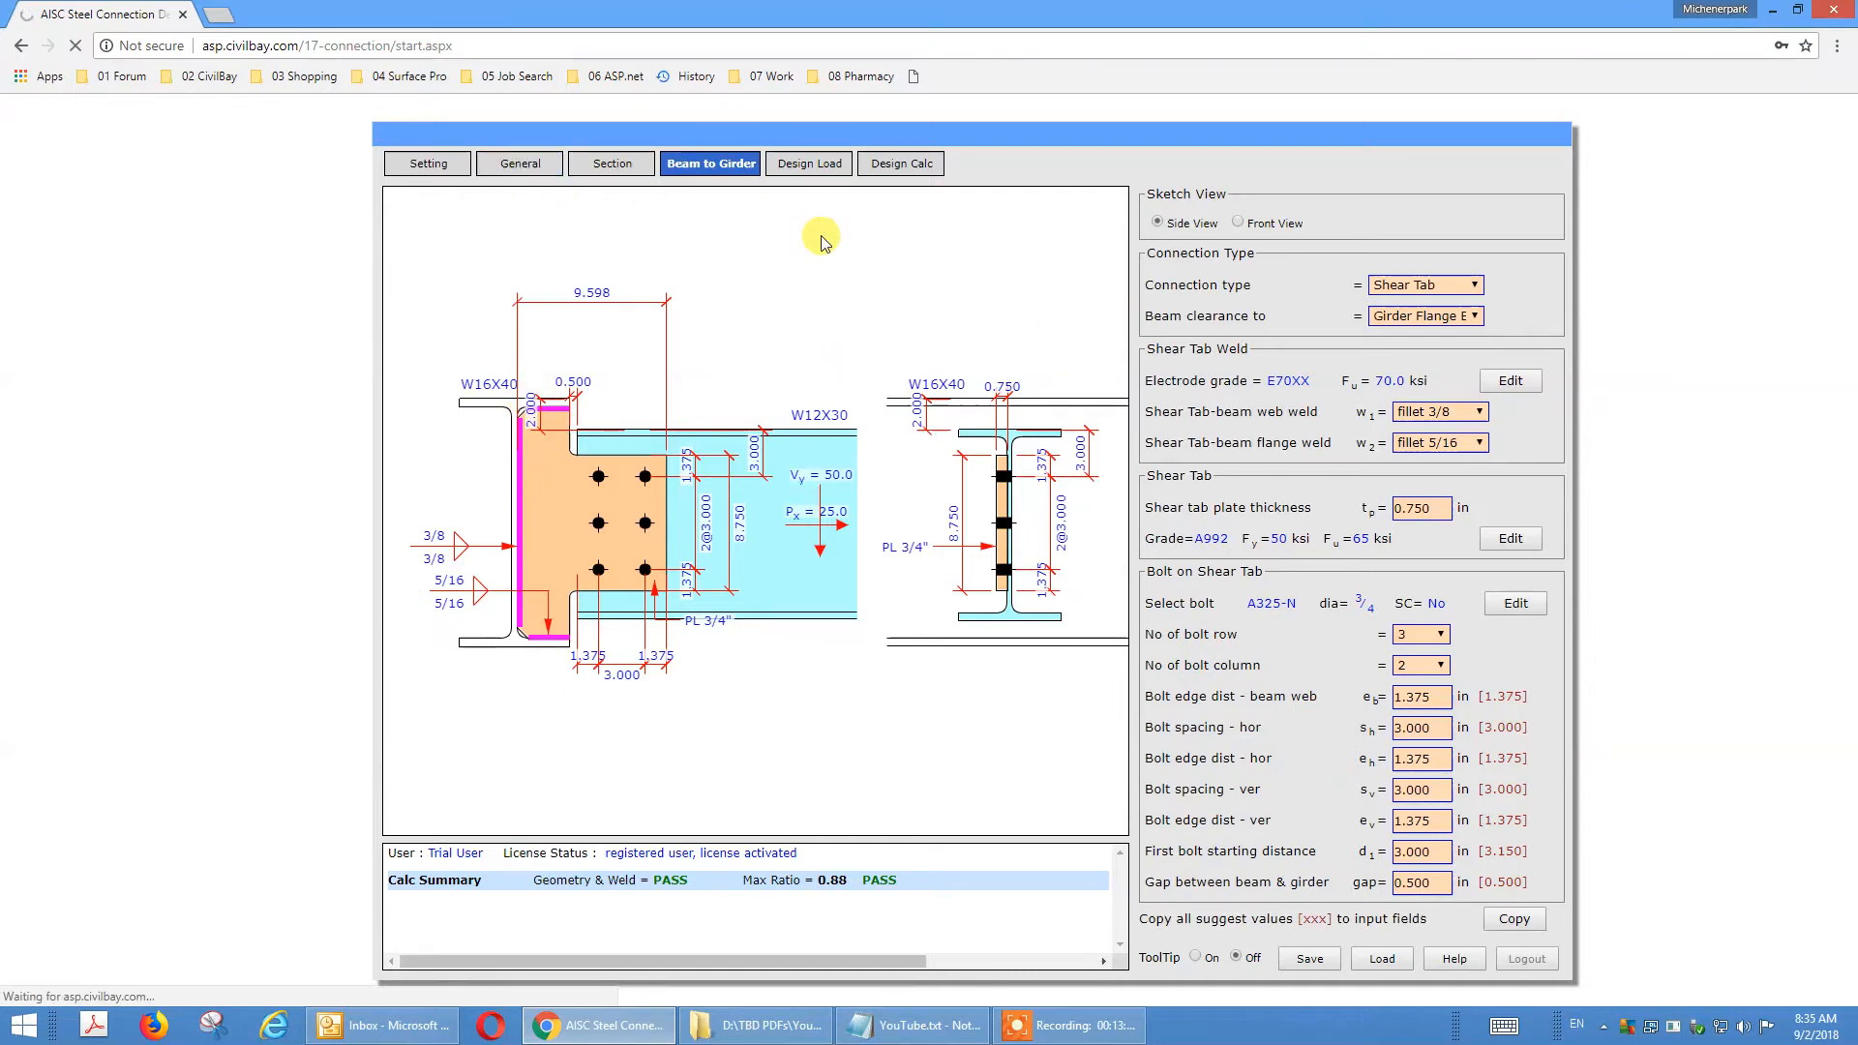
Set the beam to girder TOS drop to 0 in in the general settings.
left_click(519, 165)
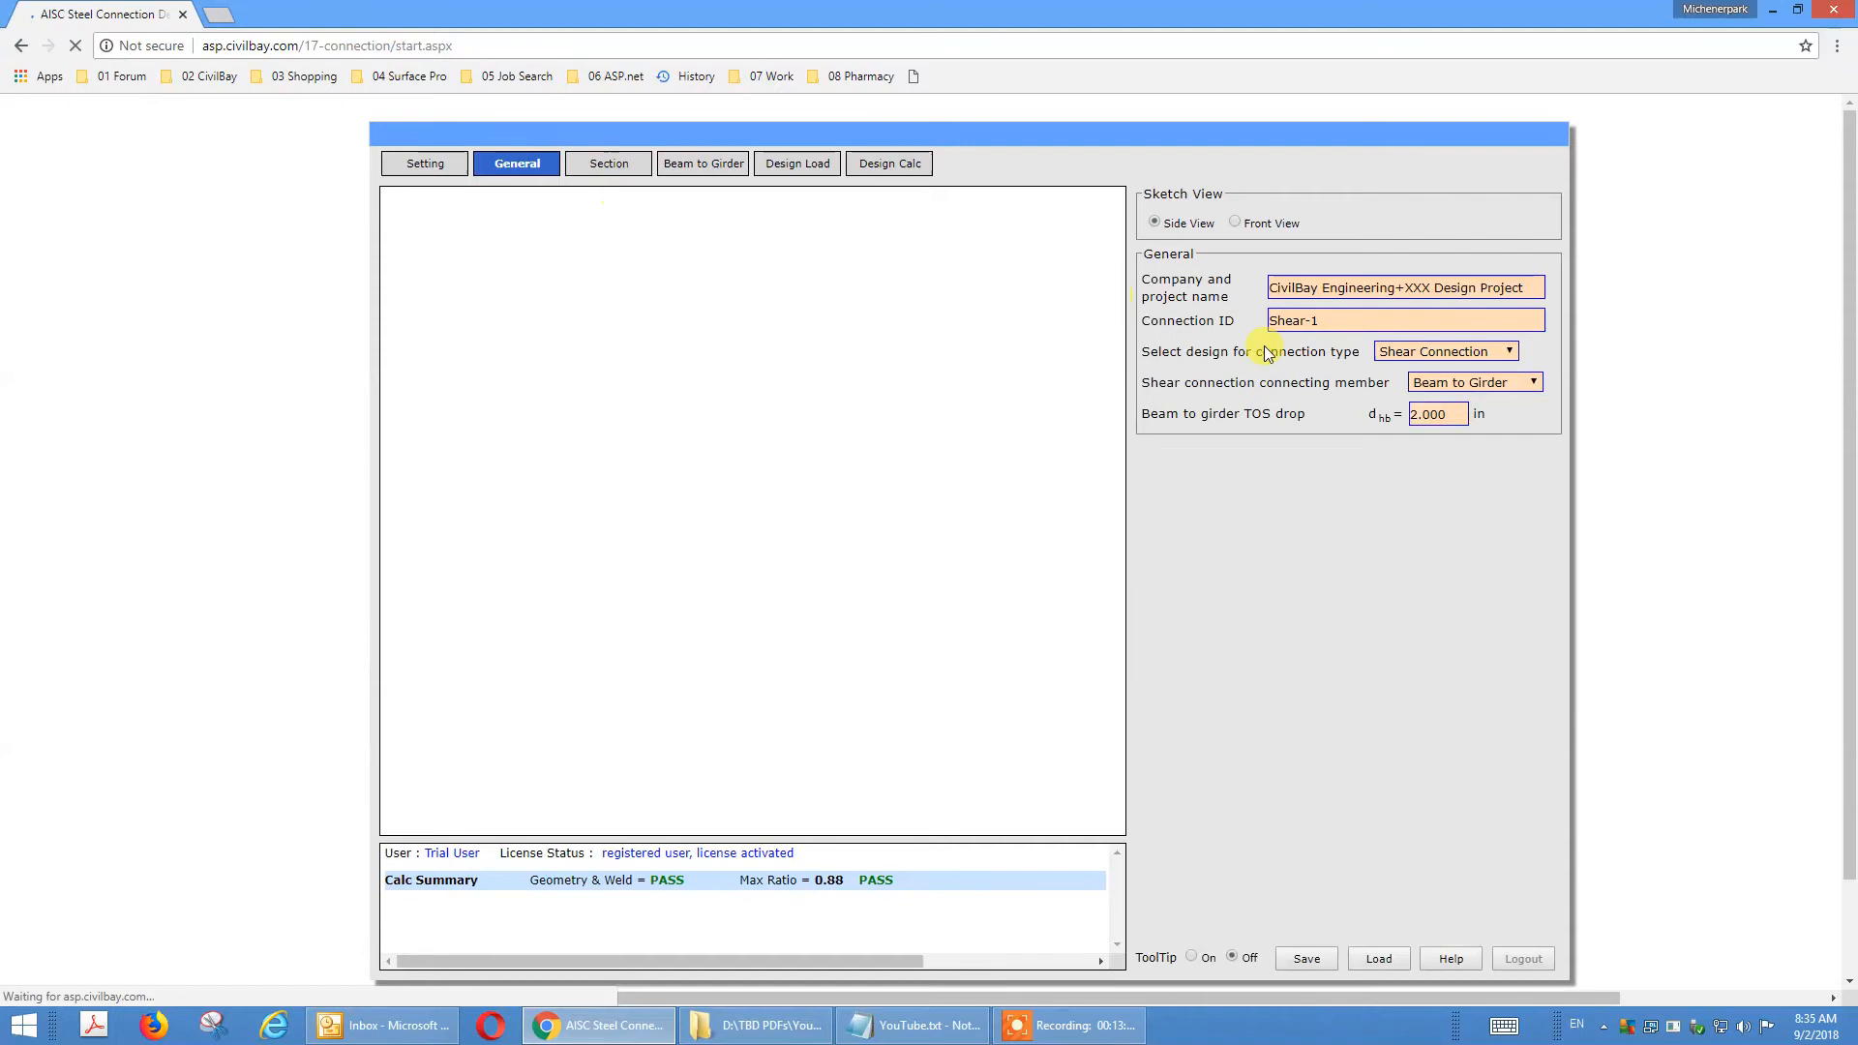
left_click(1456, 418)
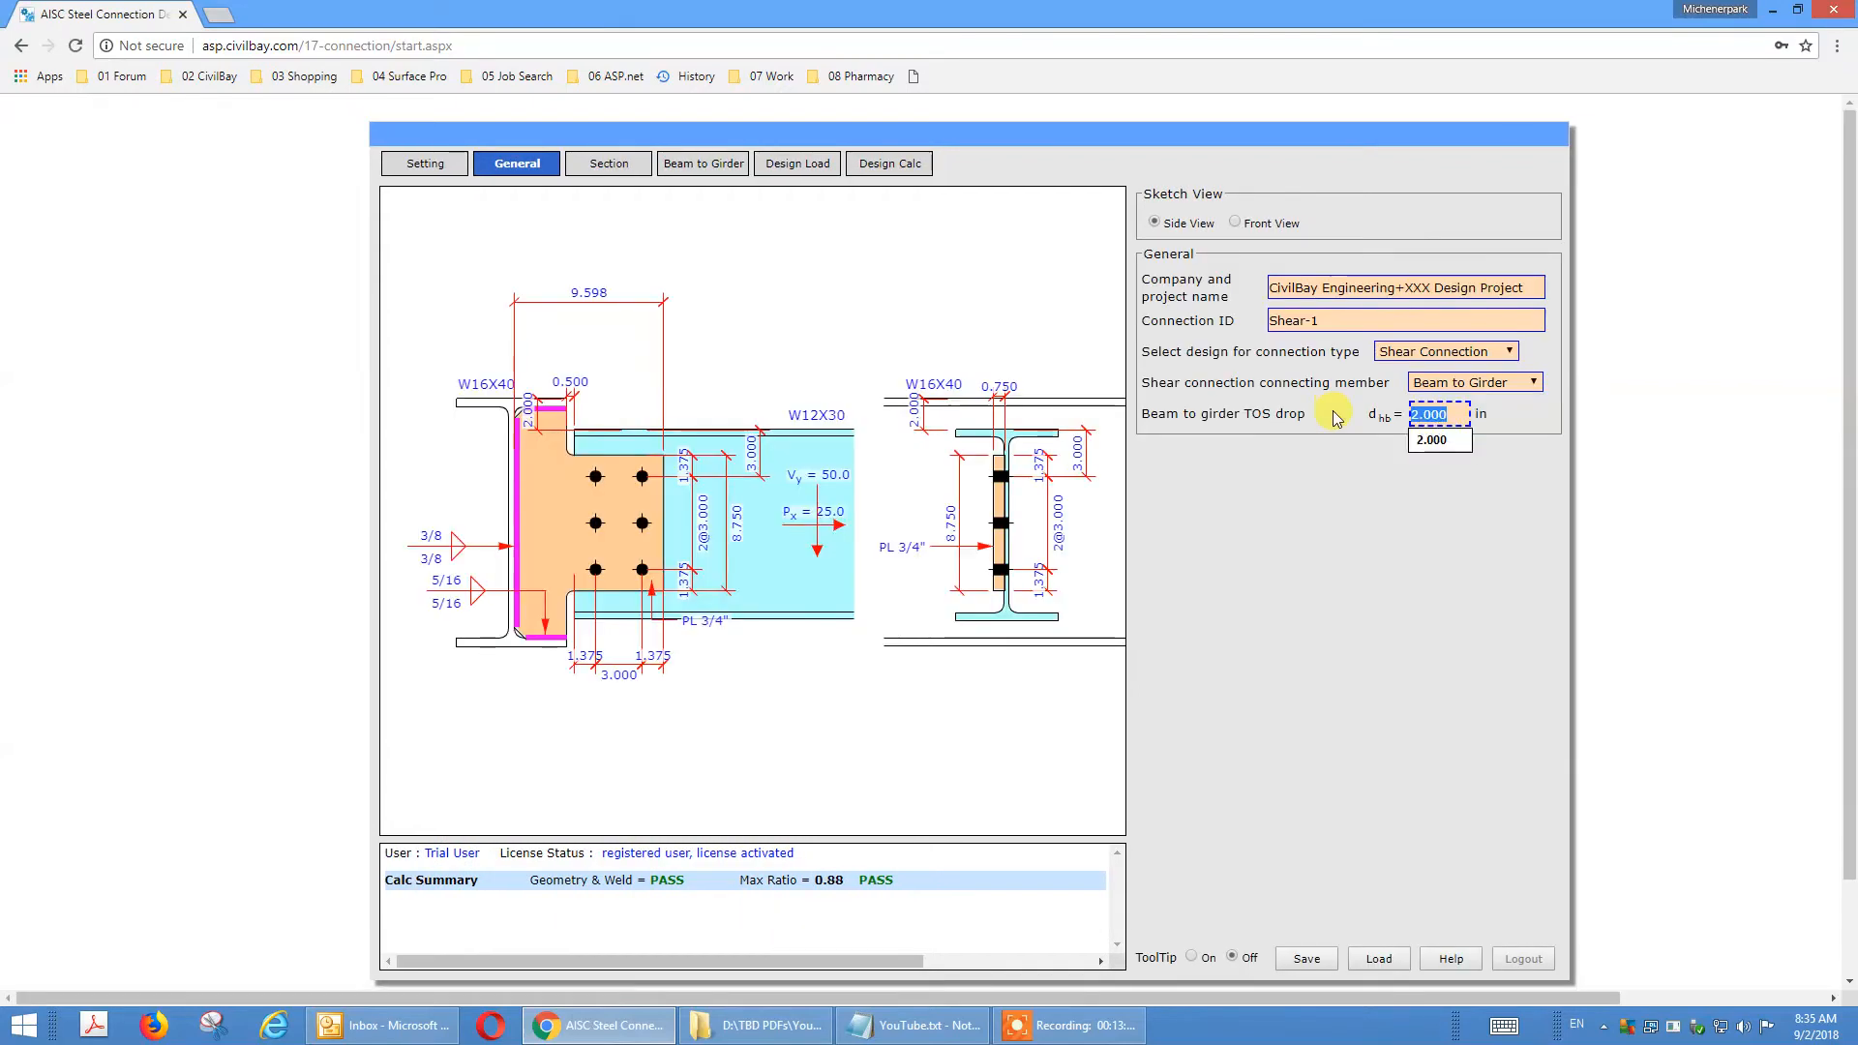
type("0")
left_click(1318, 436)
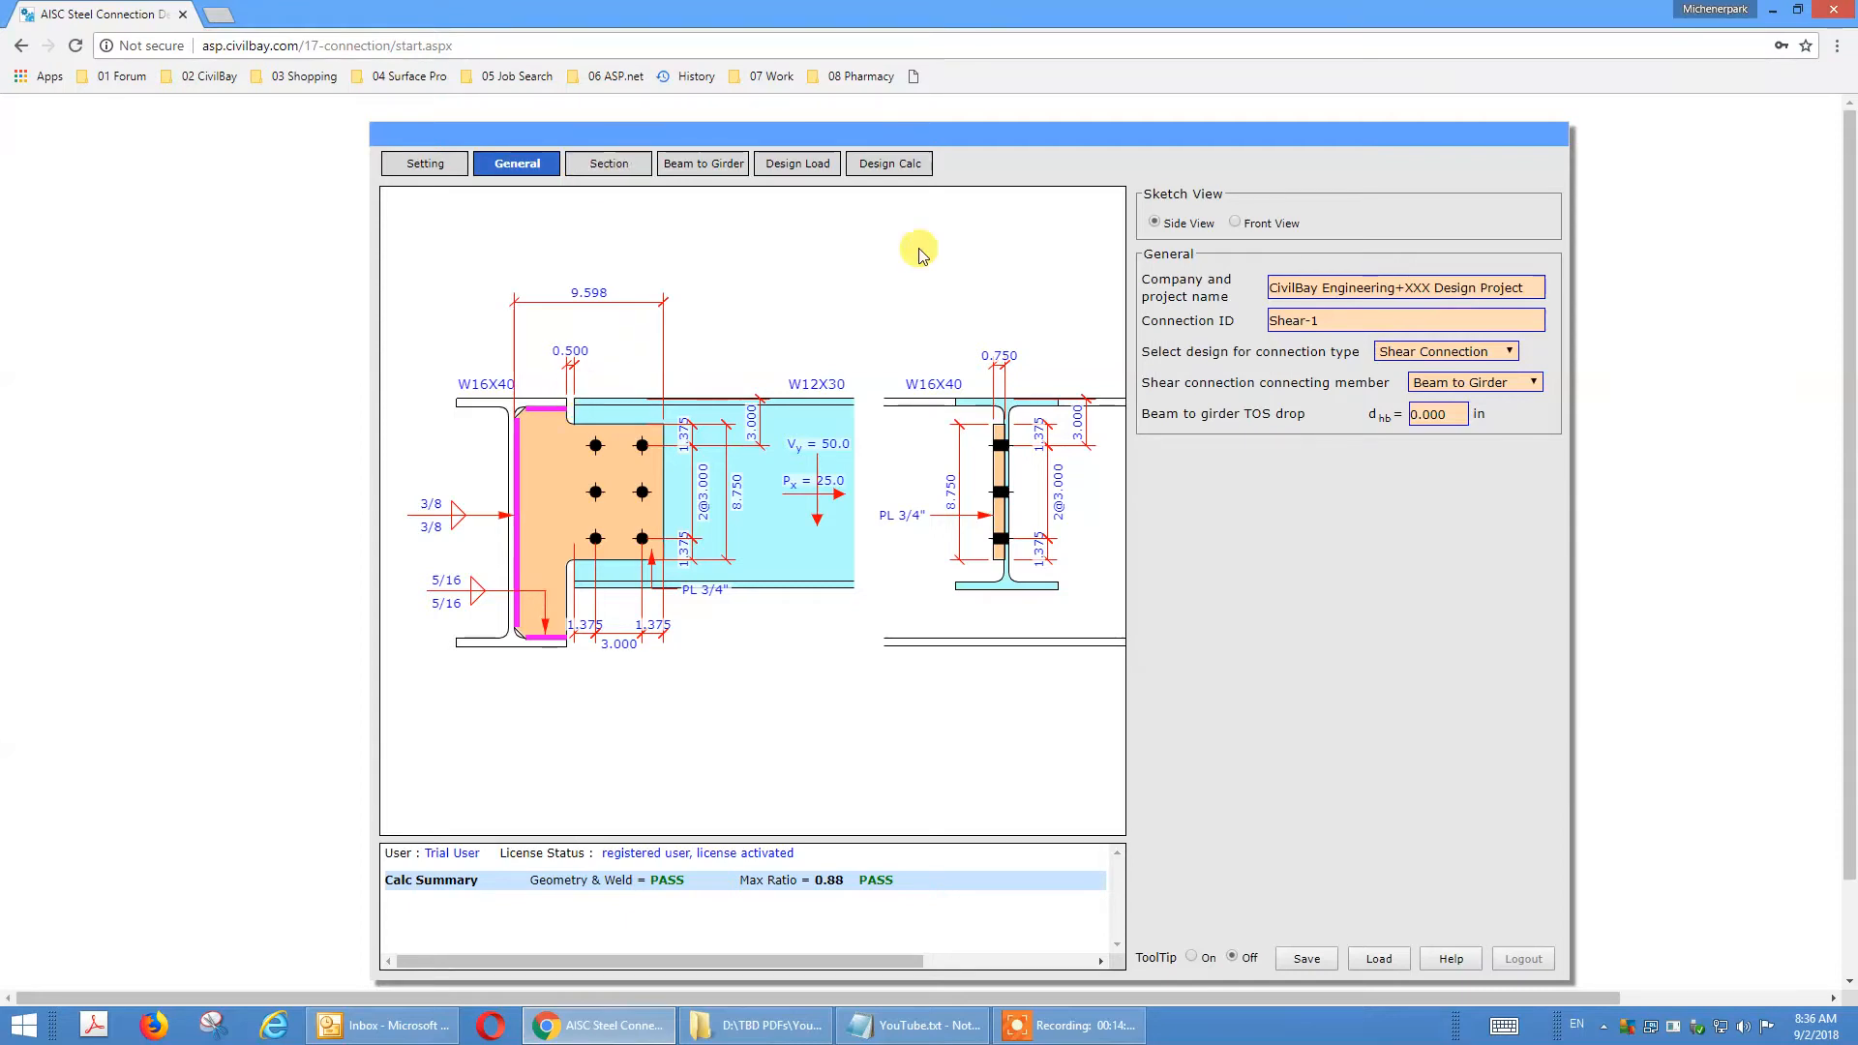
Change the beam clearance to Girder Web in the beam to girder connection type settings.
left_click(682, 166)
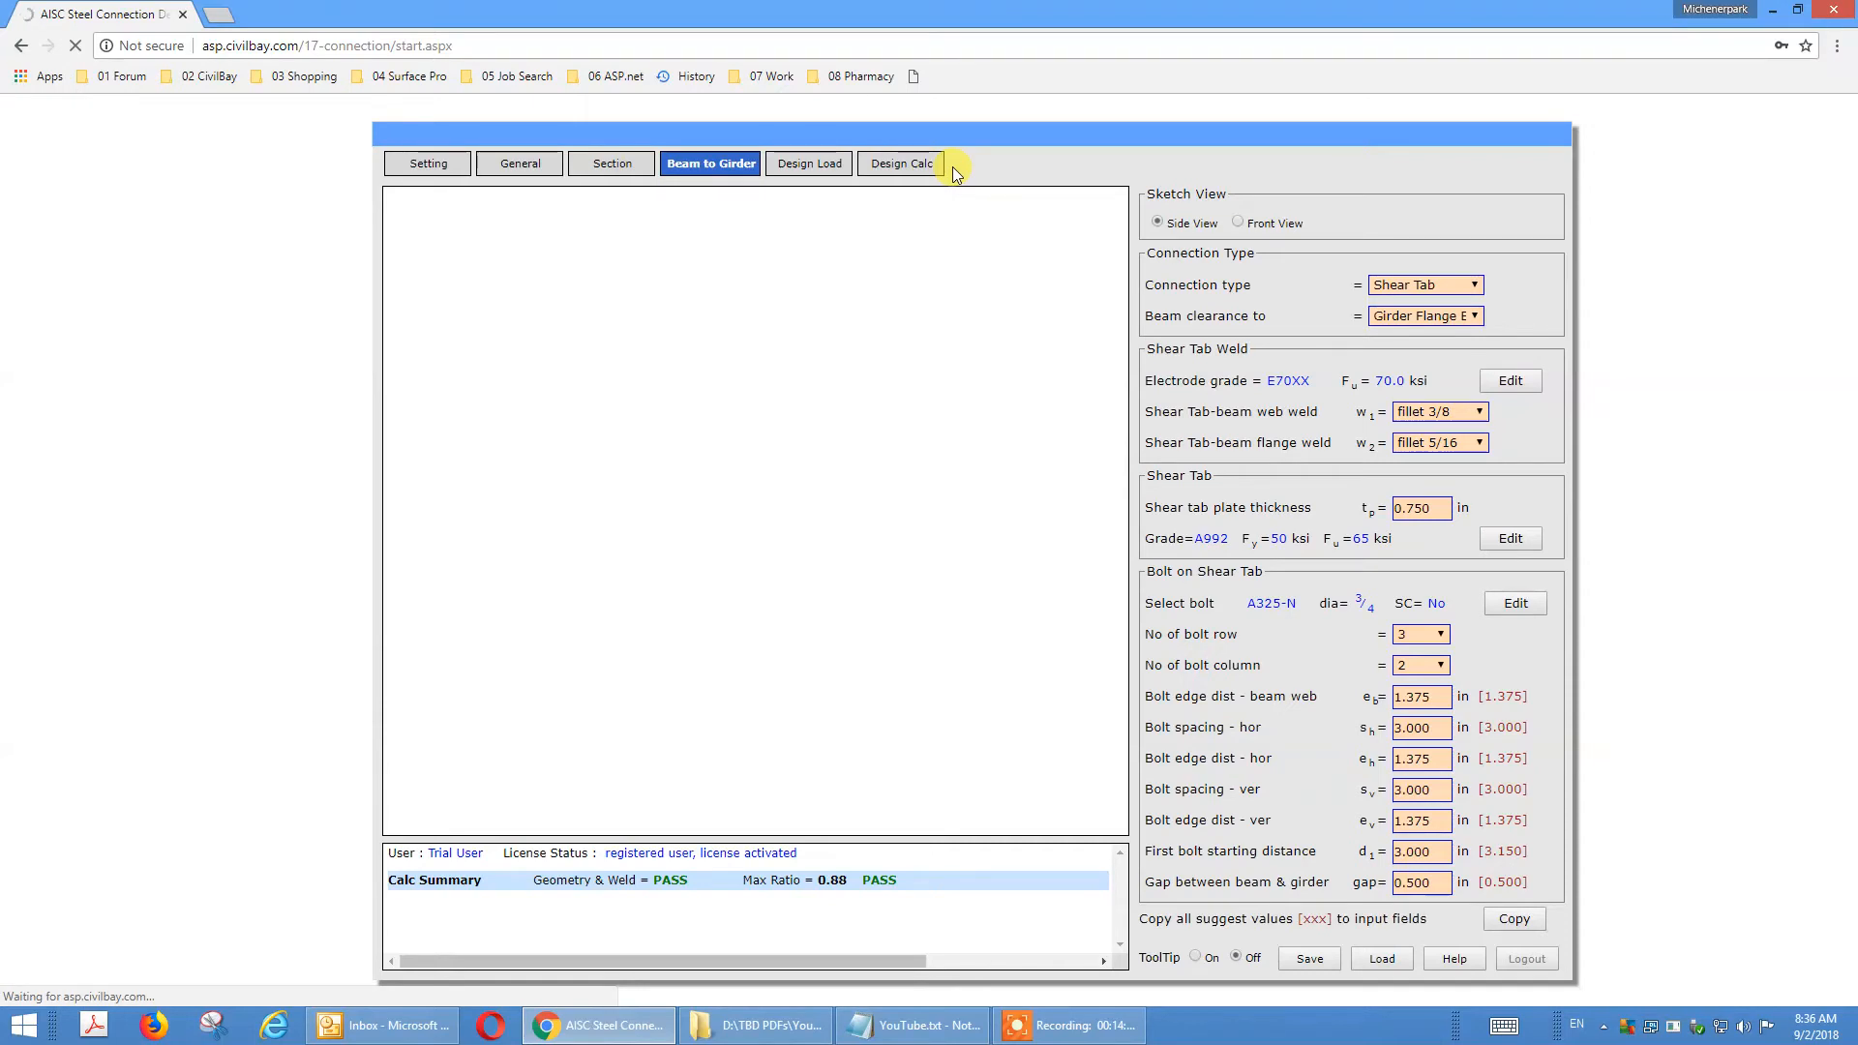
left_click(1473, 318)
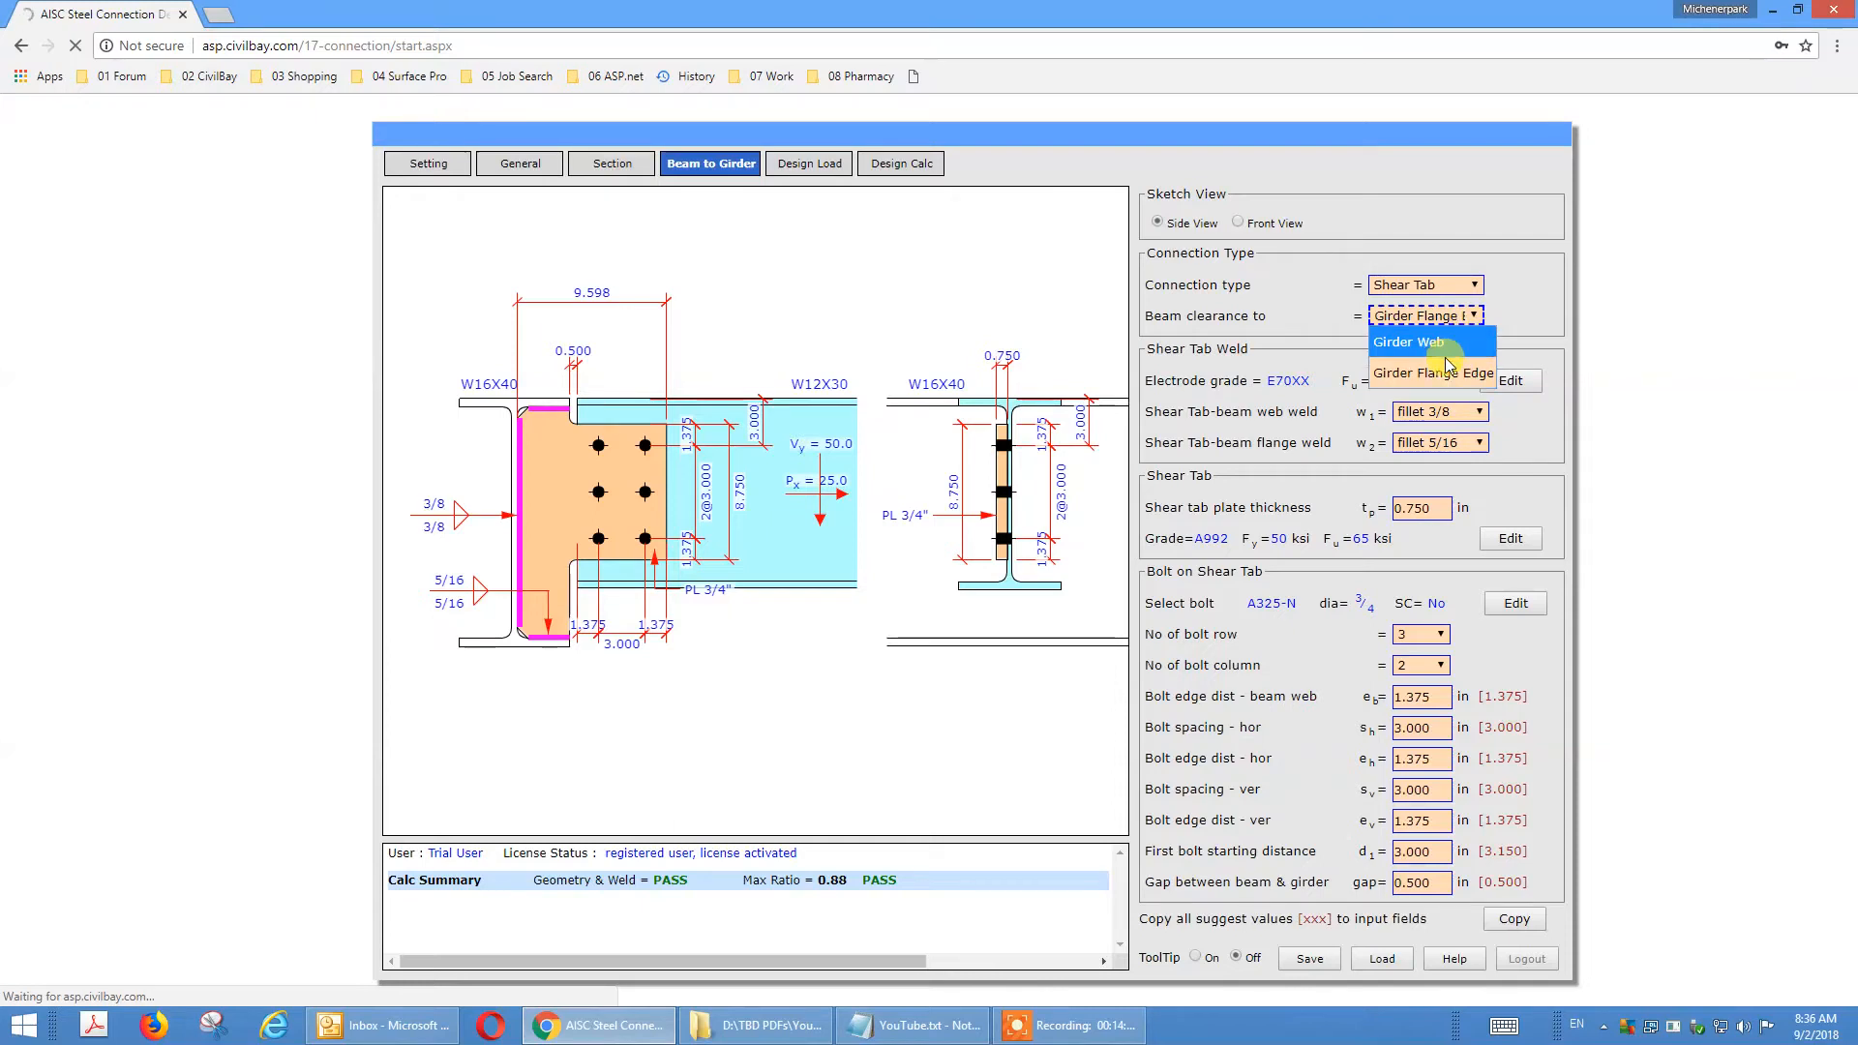
left_click(1447, 351)
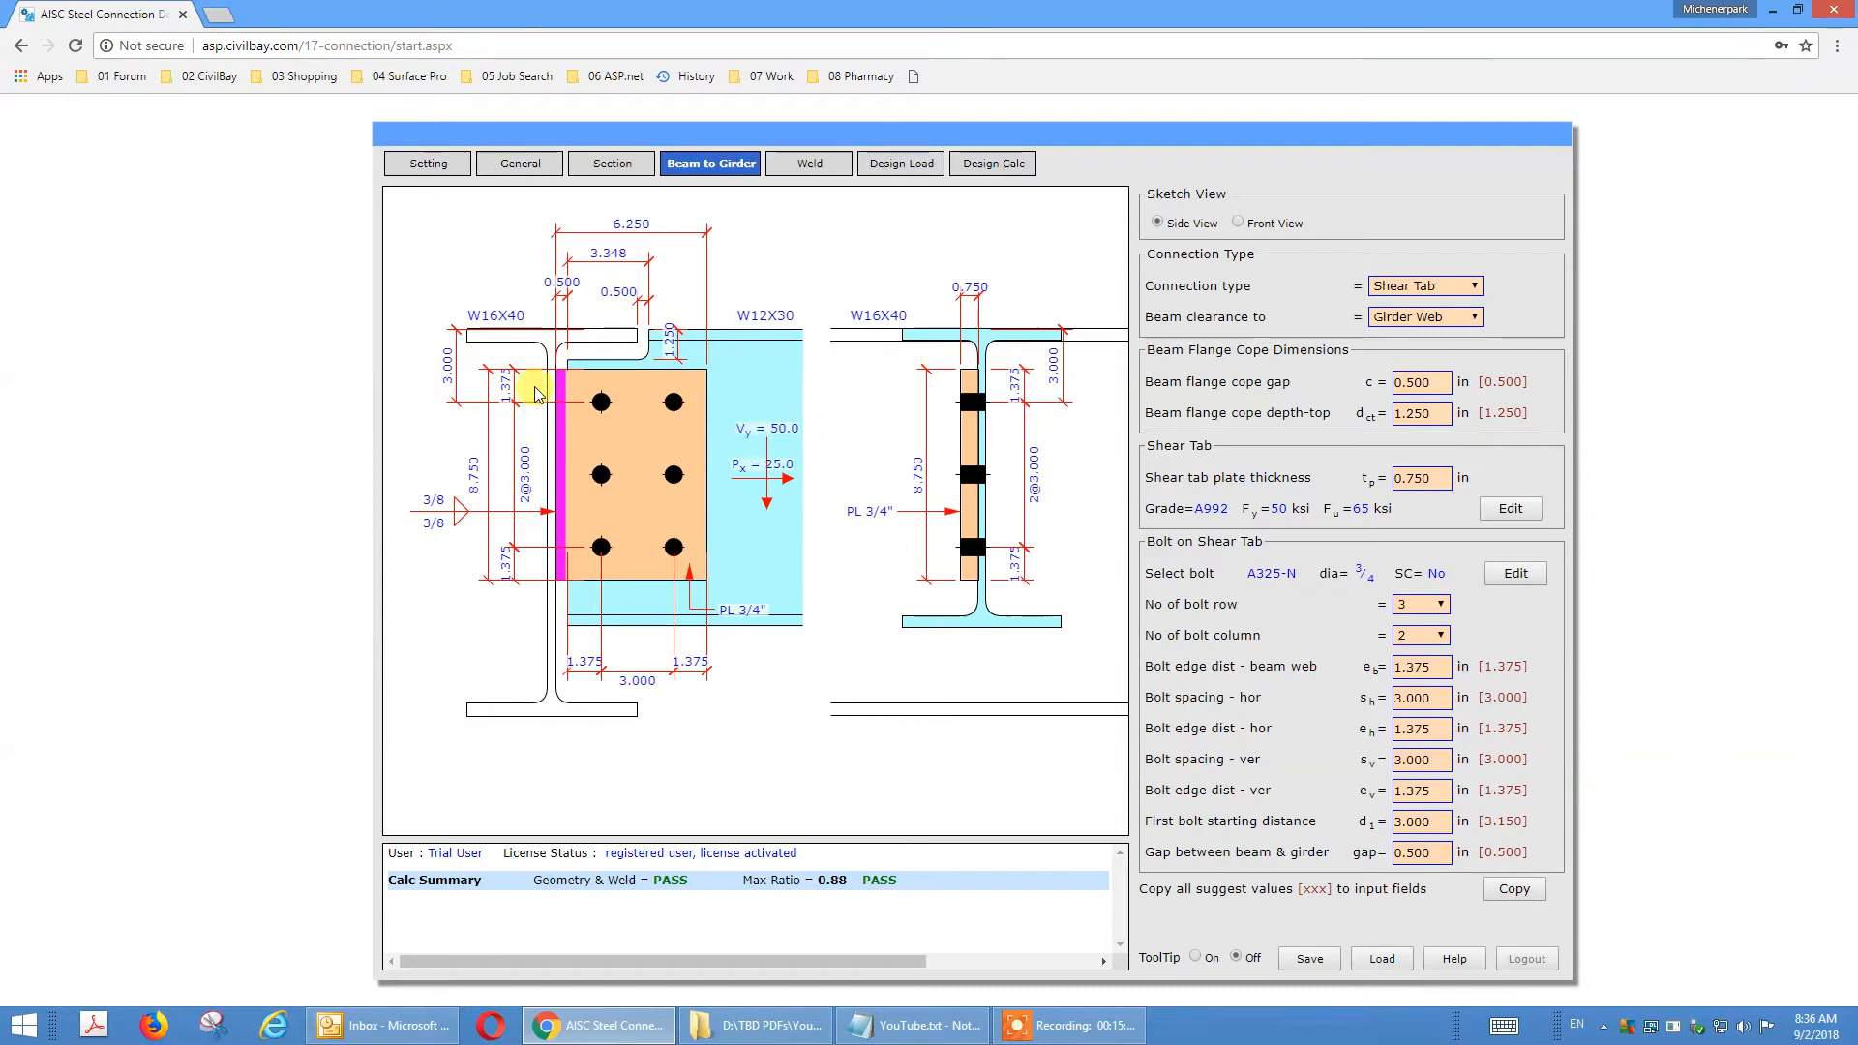
Examine the coped beam checks in the design calculations, expanding the local web buckling check to read its details.
left_click(516, 164)
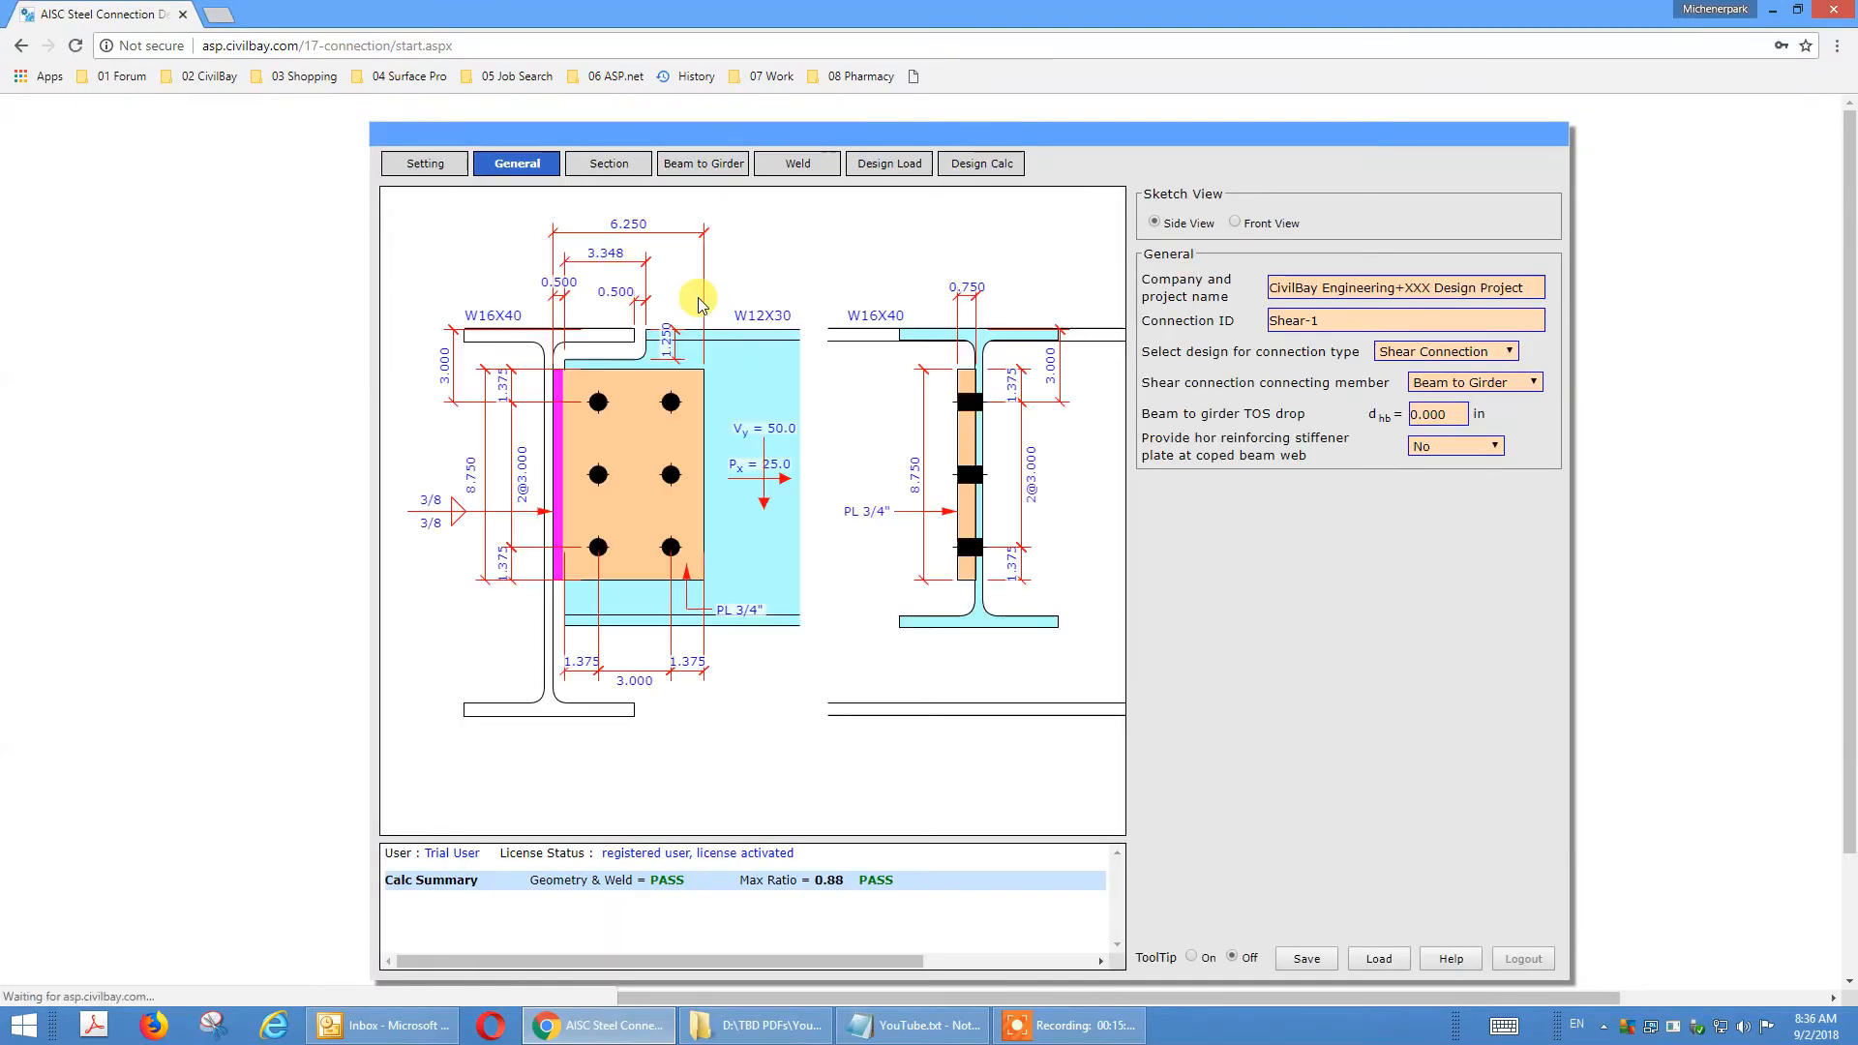
left_click(1013, 165)
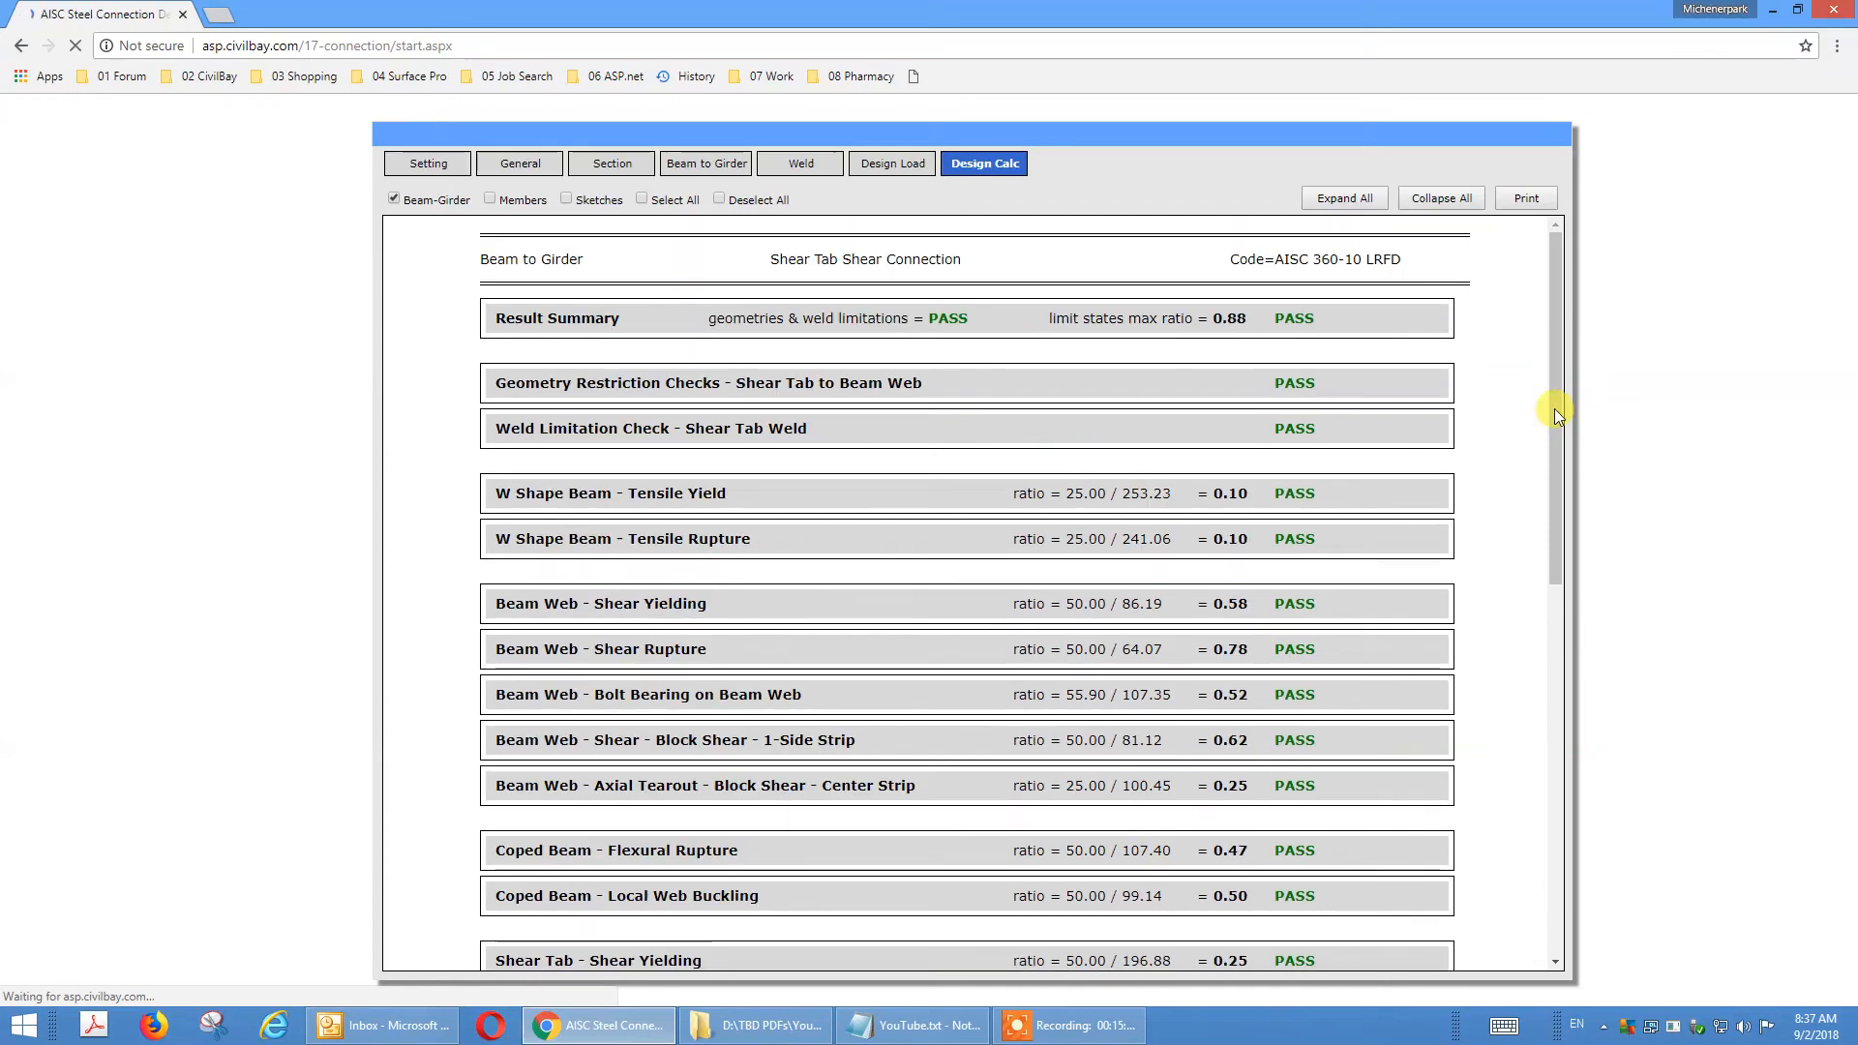
left_click_drag(1552, 445, 1570, 538)
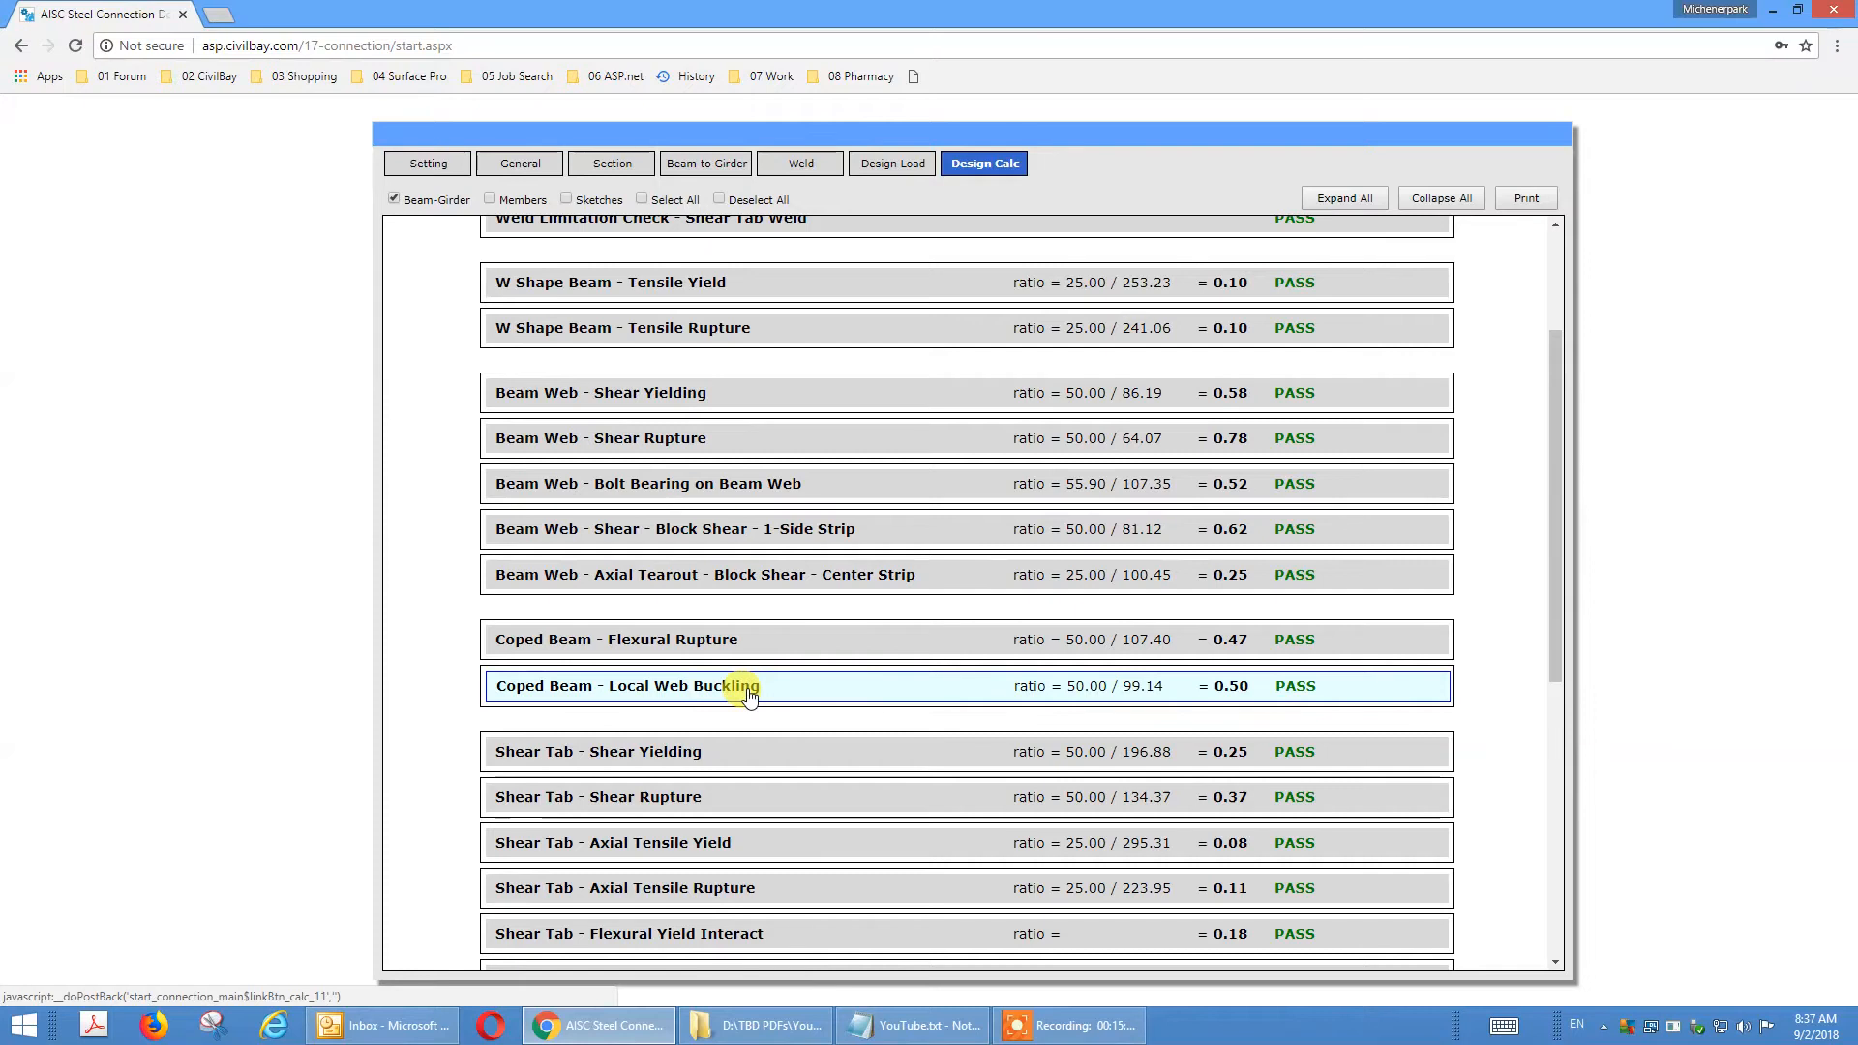
left_click(1069, 635)
scroll(1072, 637, "down", 4)
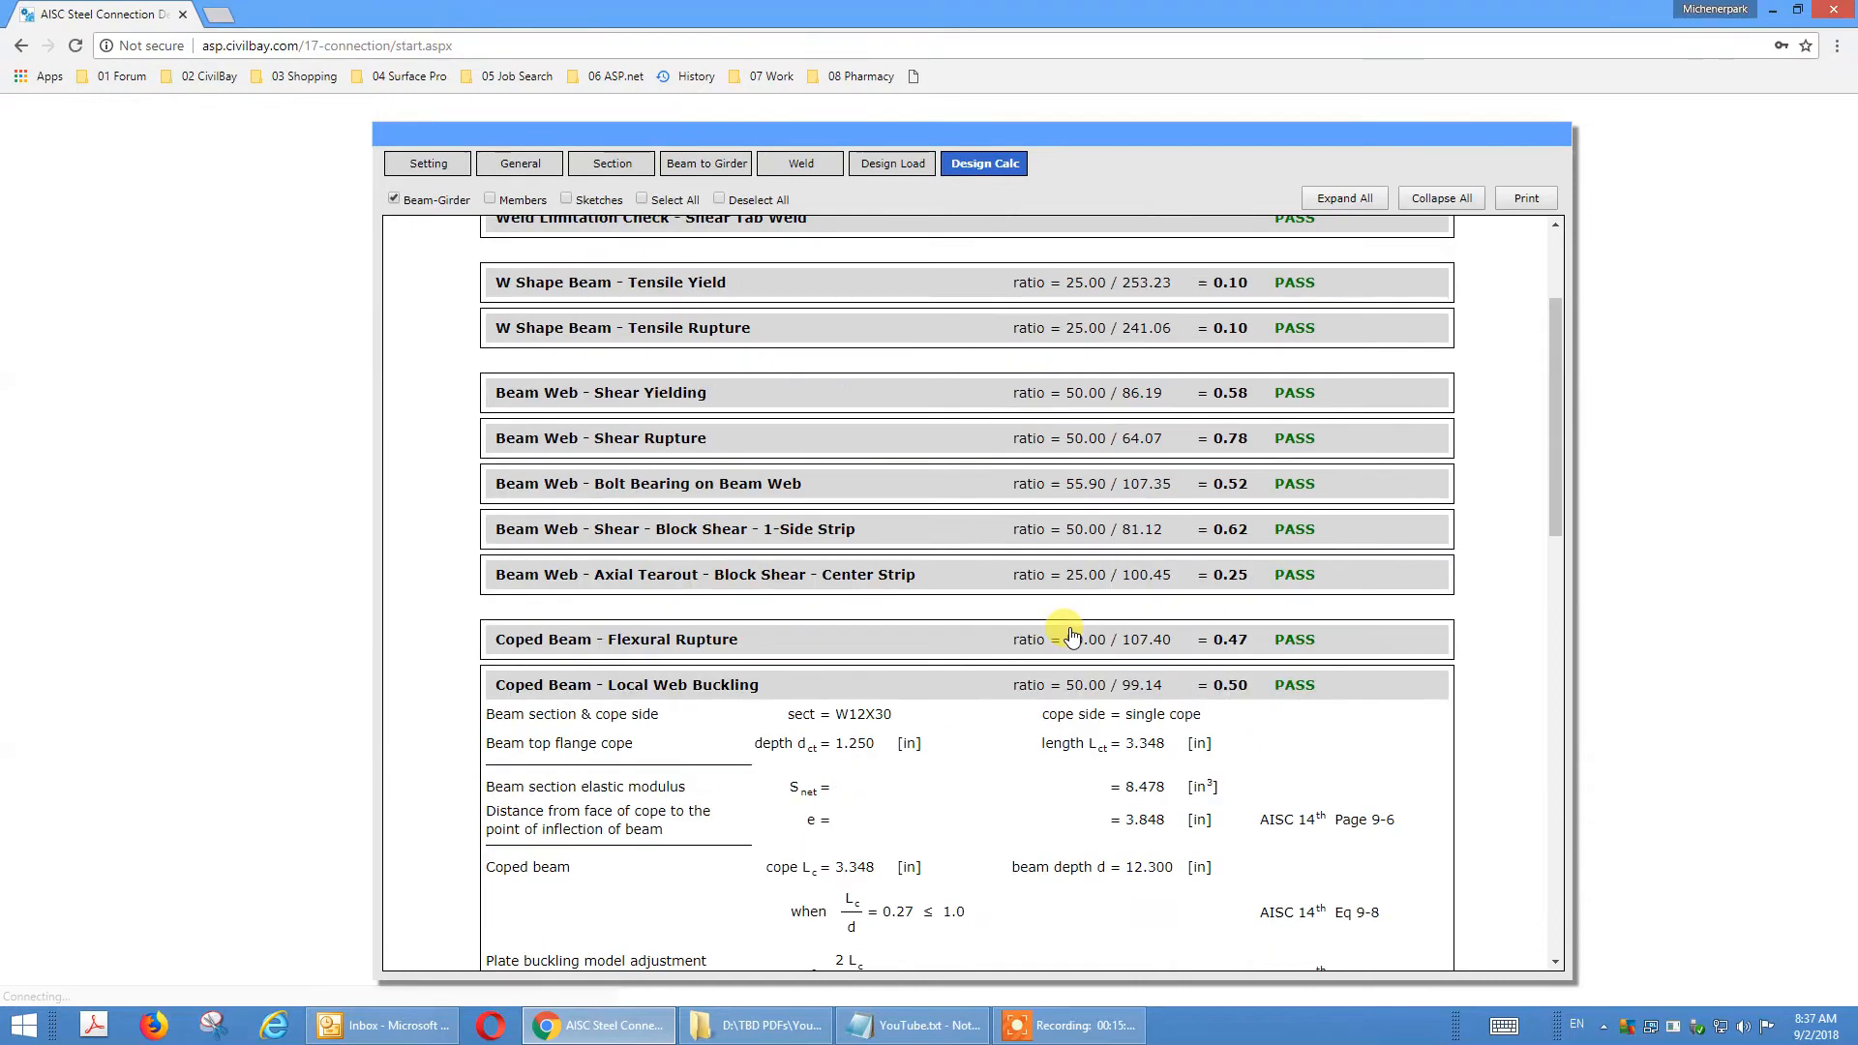
scroll(1072, 634, "down", 5)
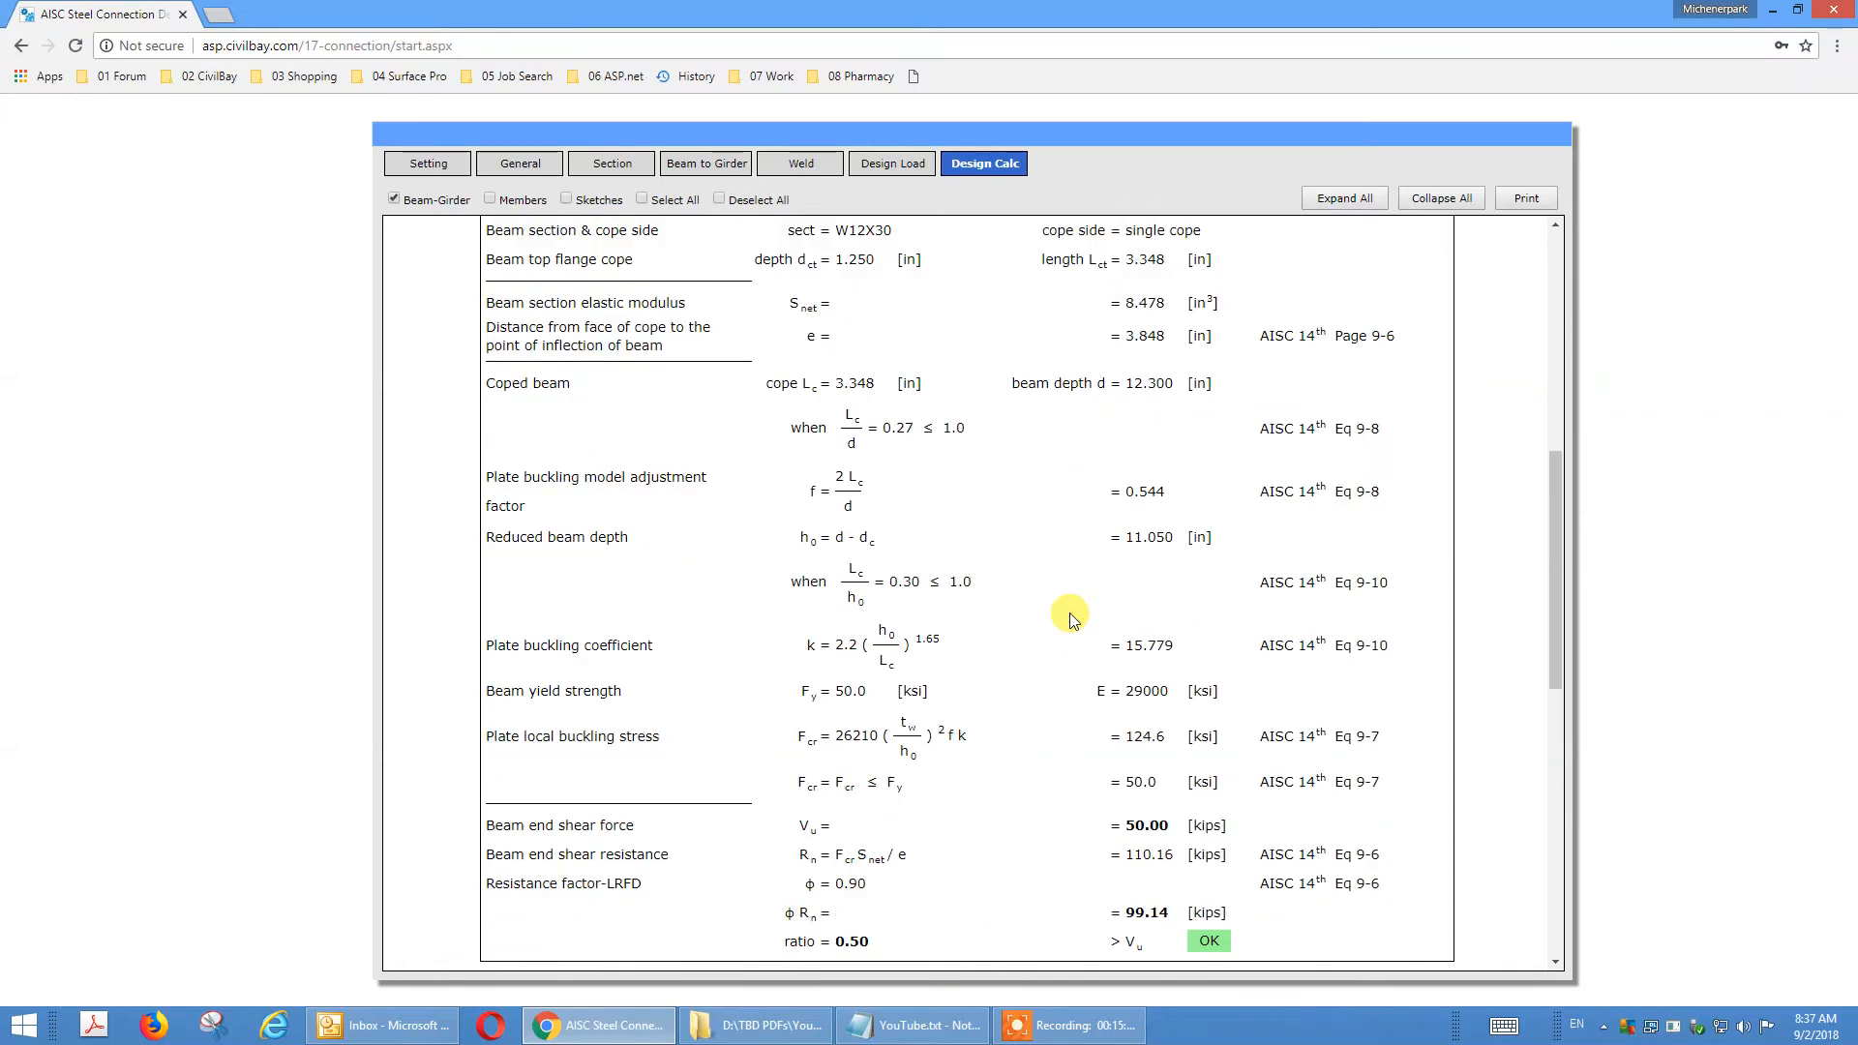
scroll(1071, 619, "up", 3)
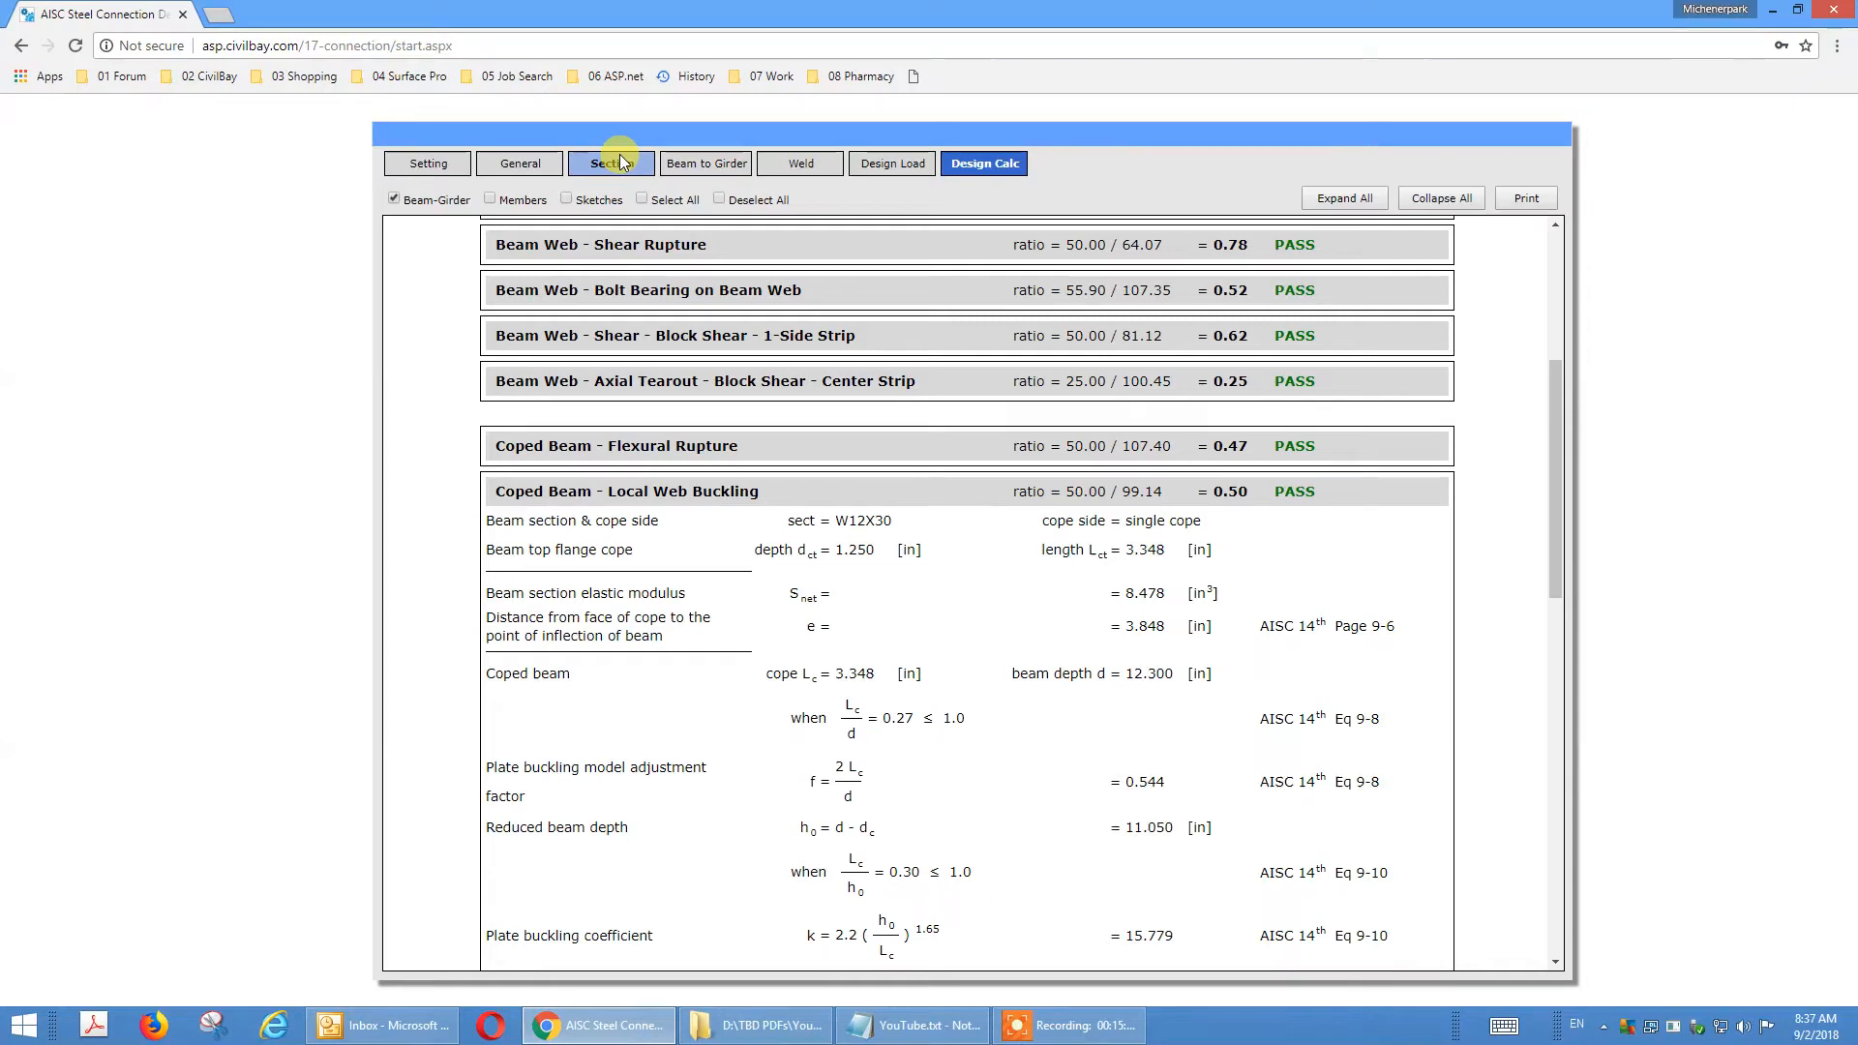
Provide a horizontal reinforcing stiffener plate at the coped beam web in the general settings.
left_click(510, 166)
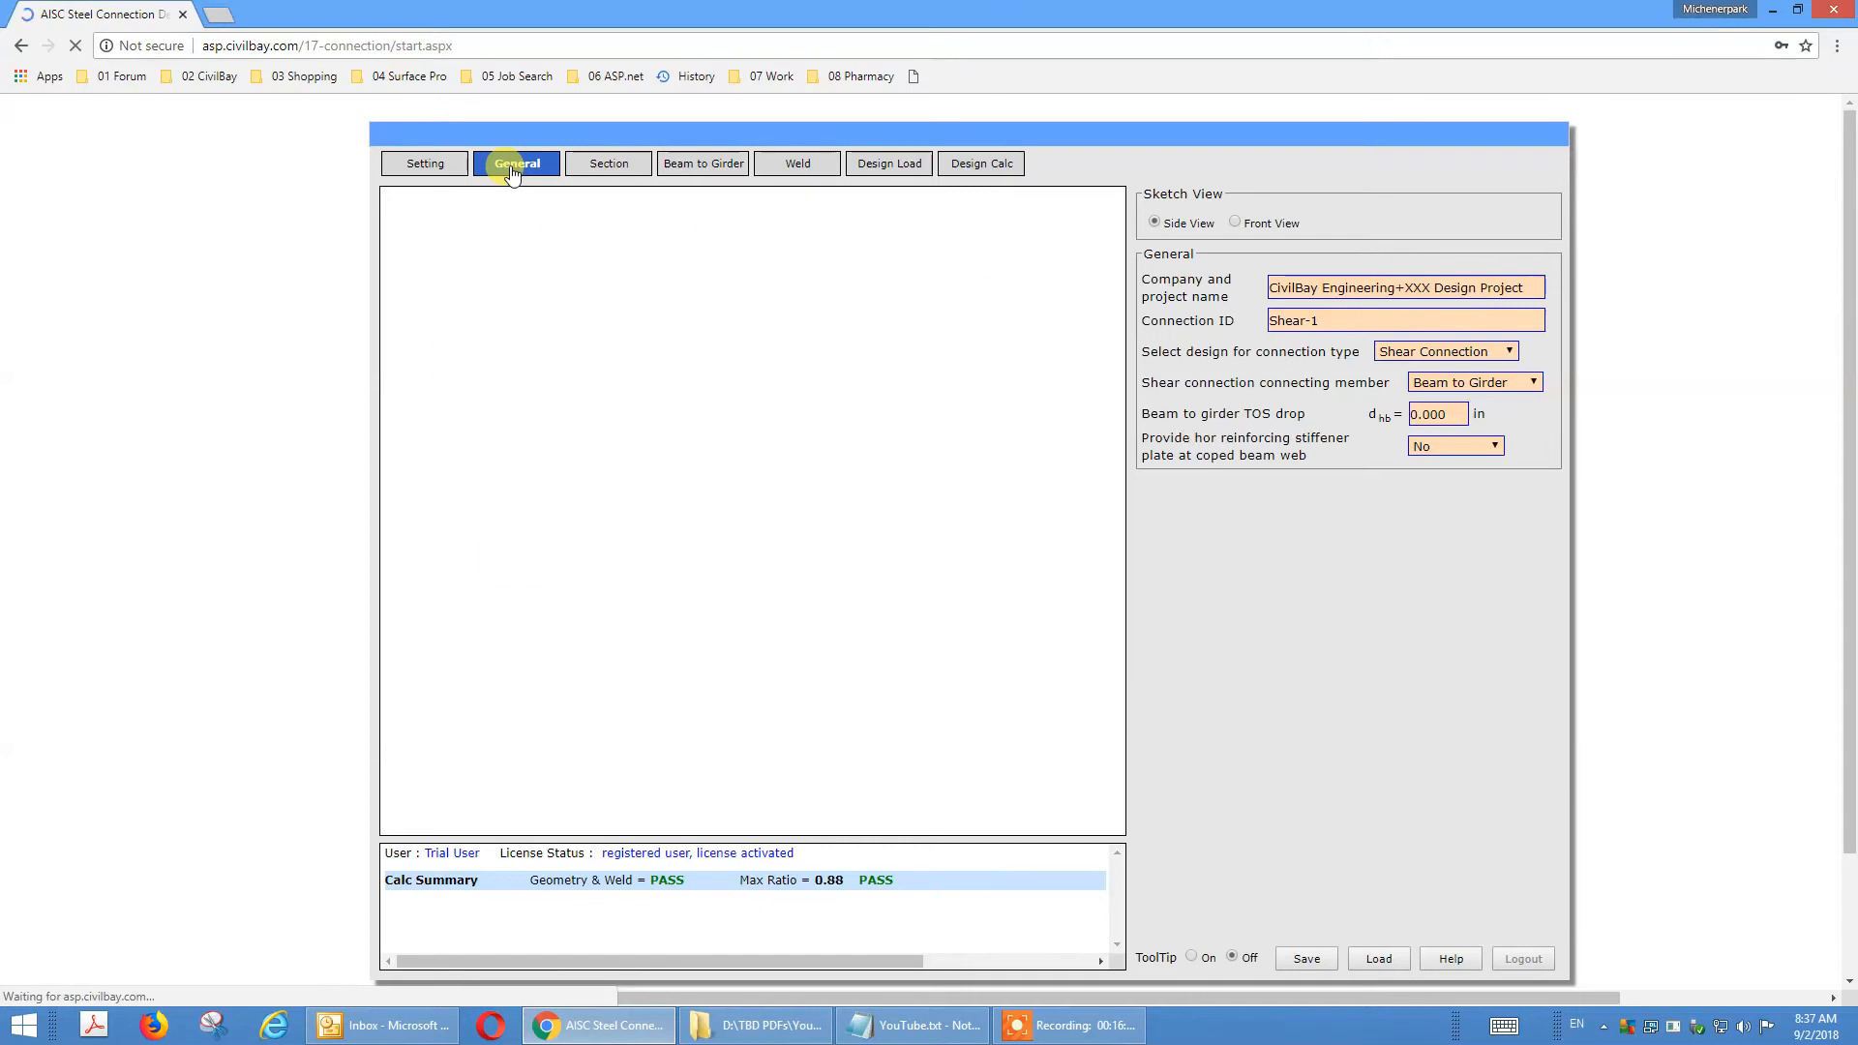
left_click(1198, 457)
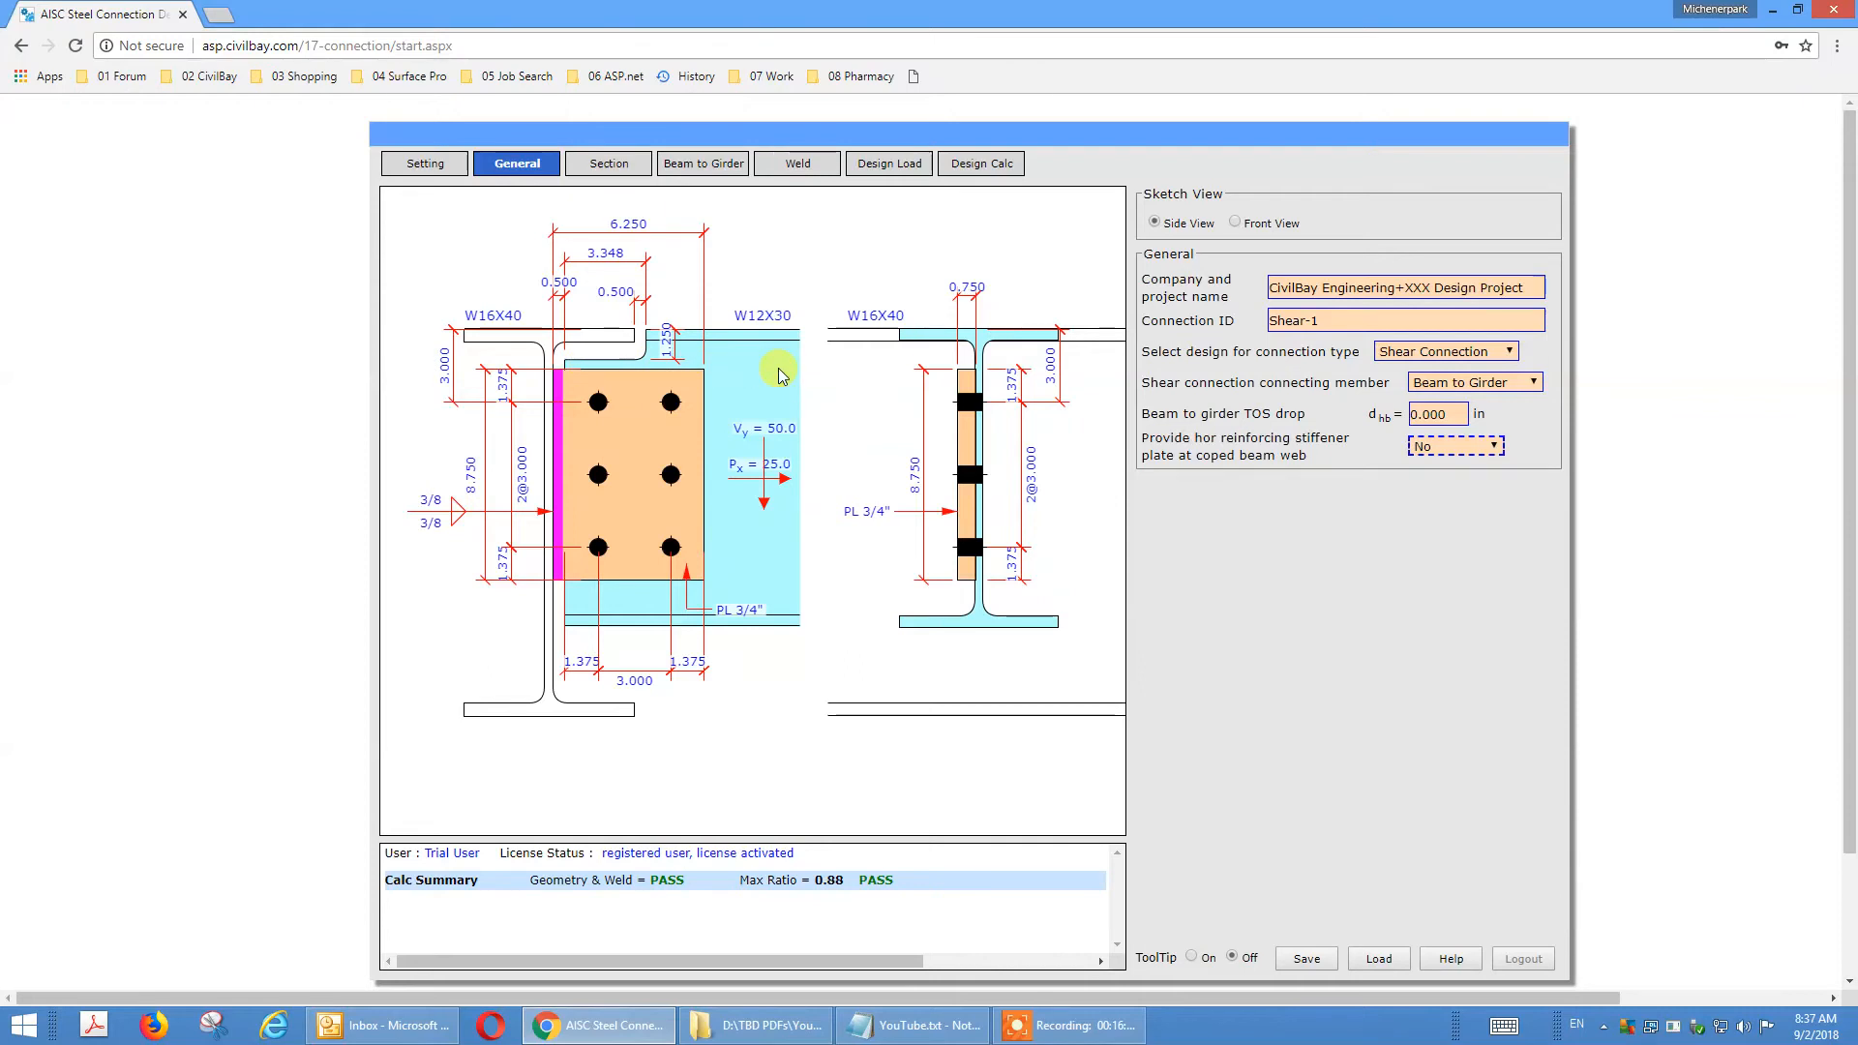
left_click(1462, 448)
left_click(1462, 471)
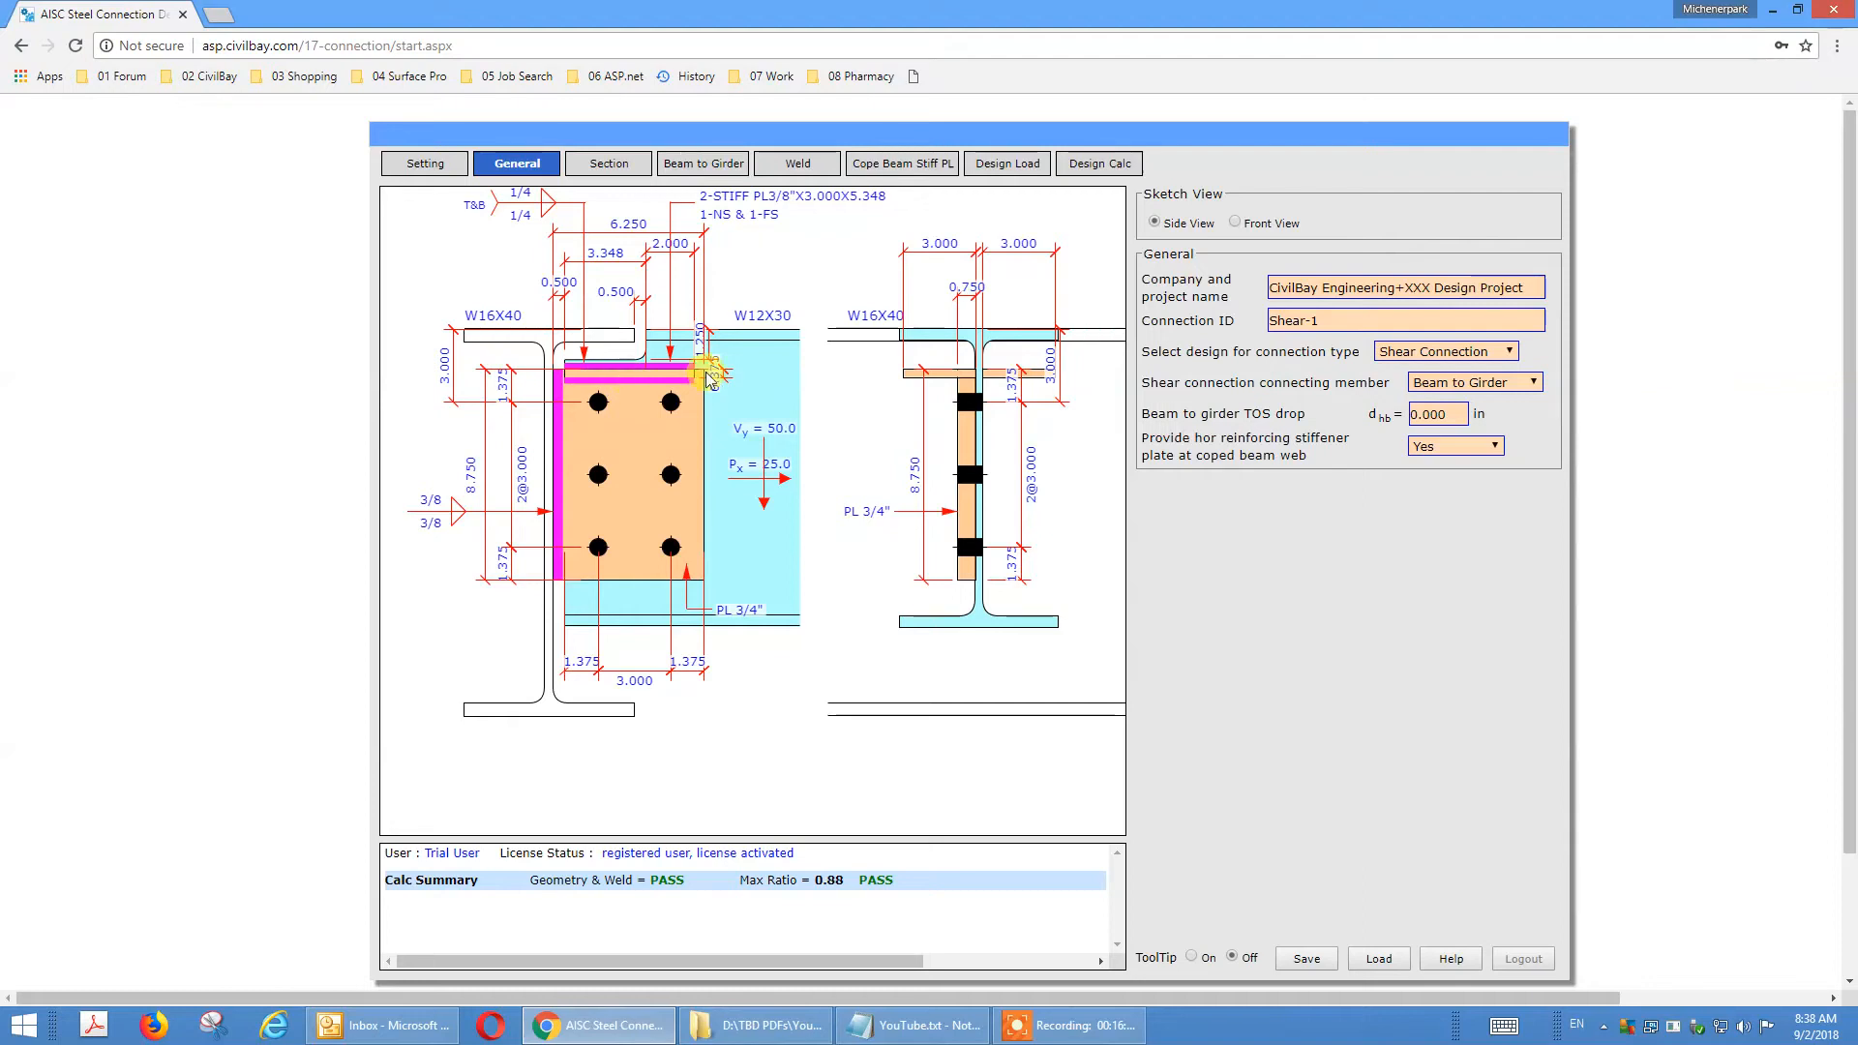
left_click(1495, 448)
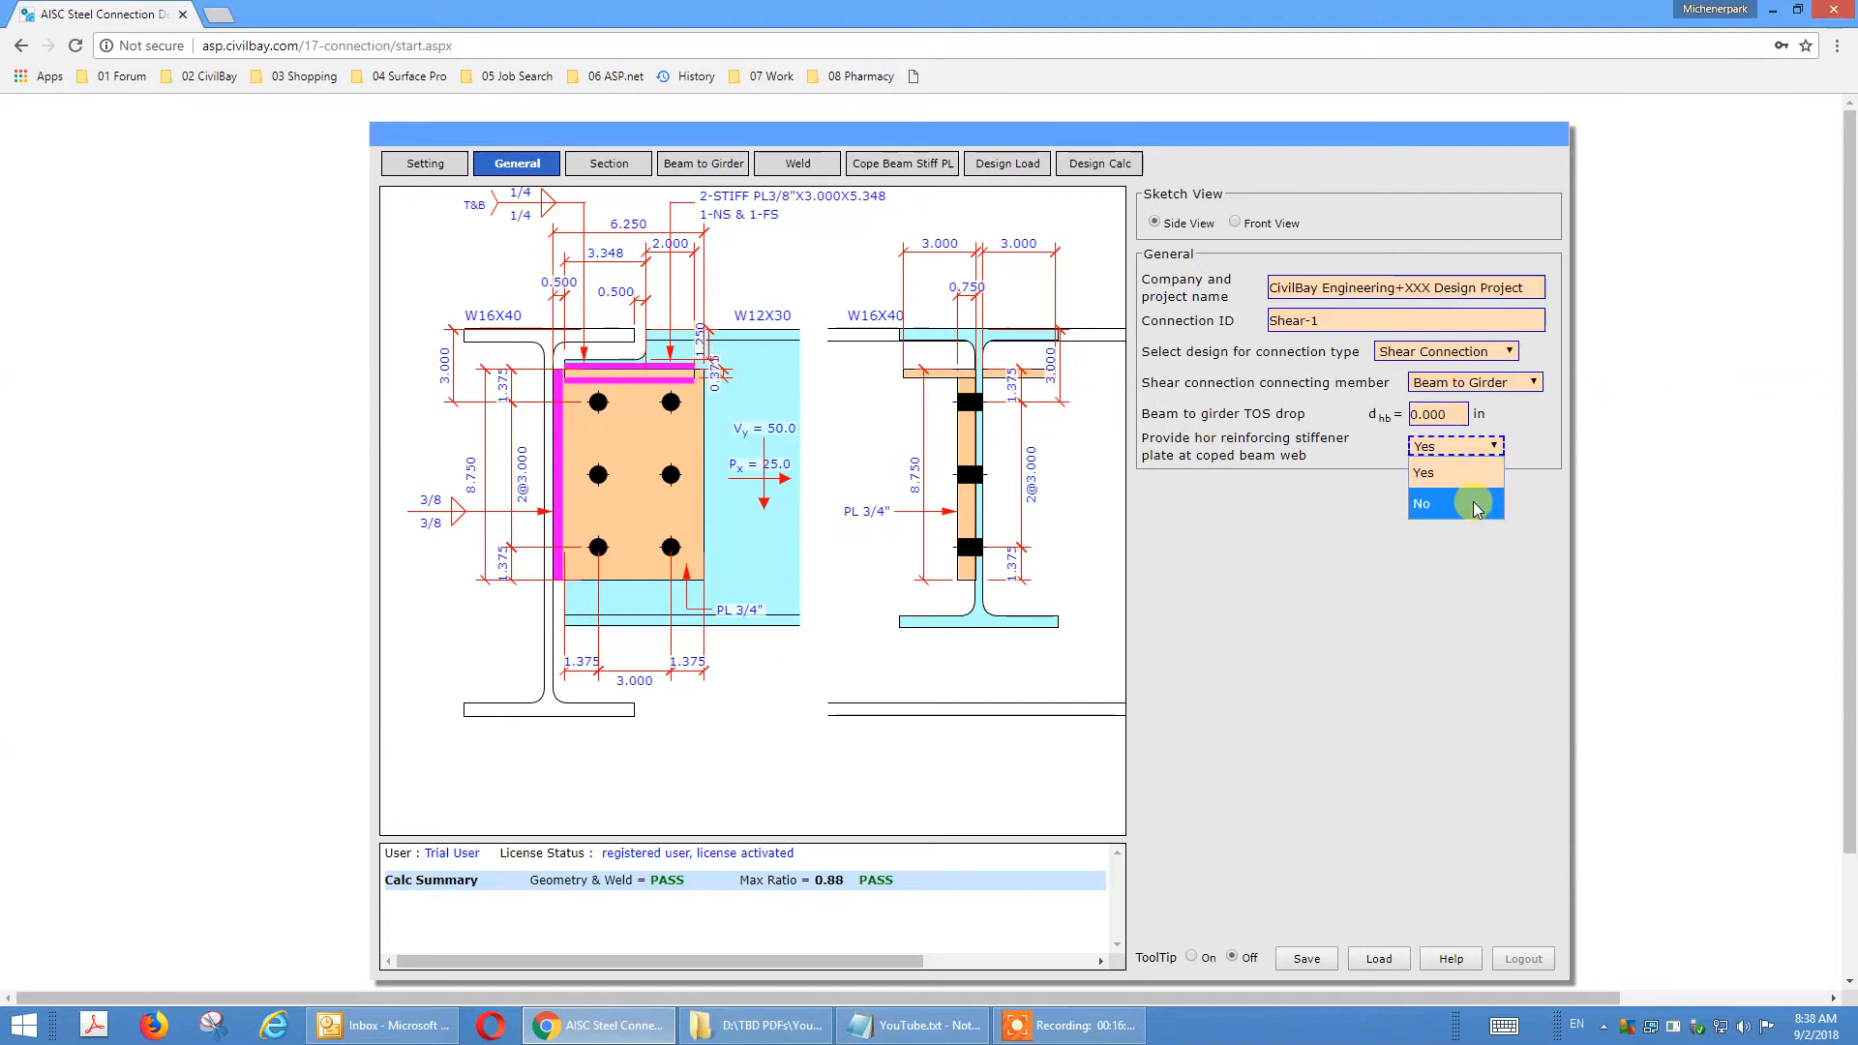
left_click(1390, 608)
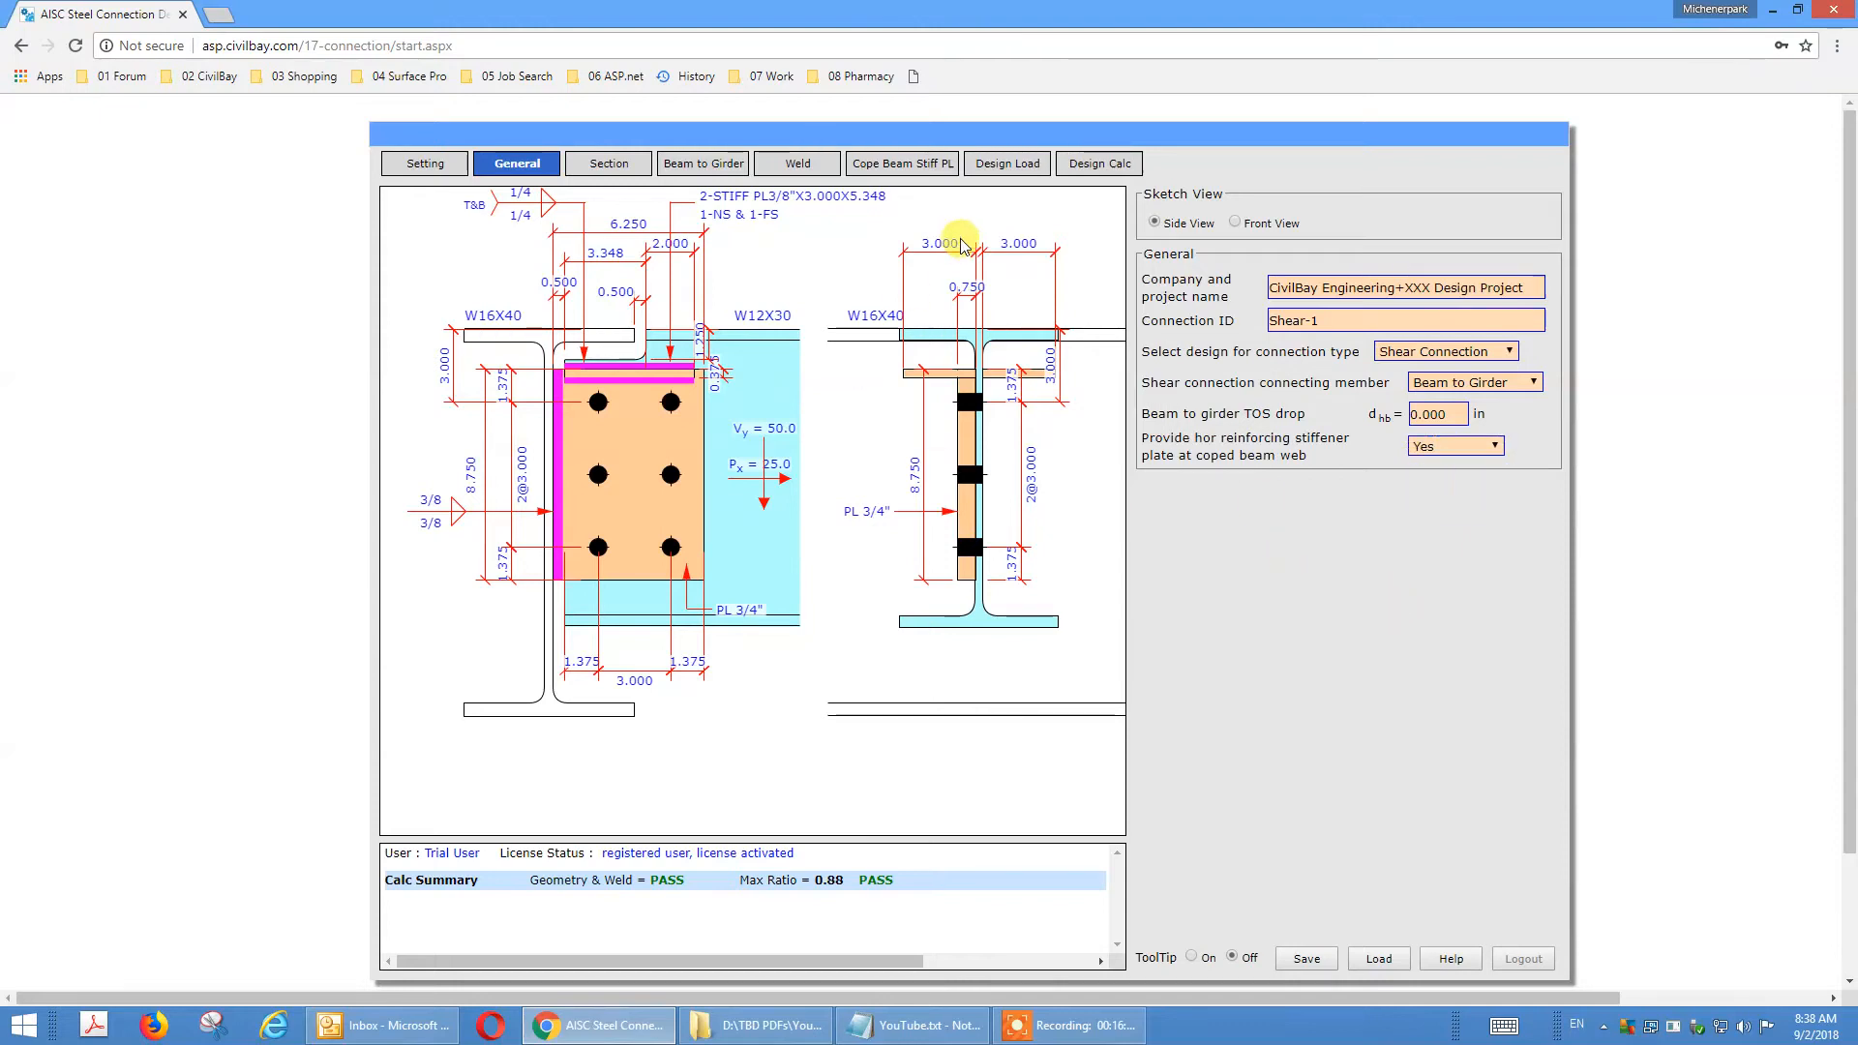
Review the coped beam stiffener plate's thickness, width, extension beyond cope and web weld inputs against the sketch.
left_click(909, 164)
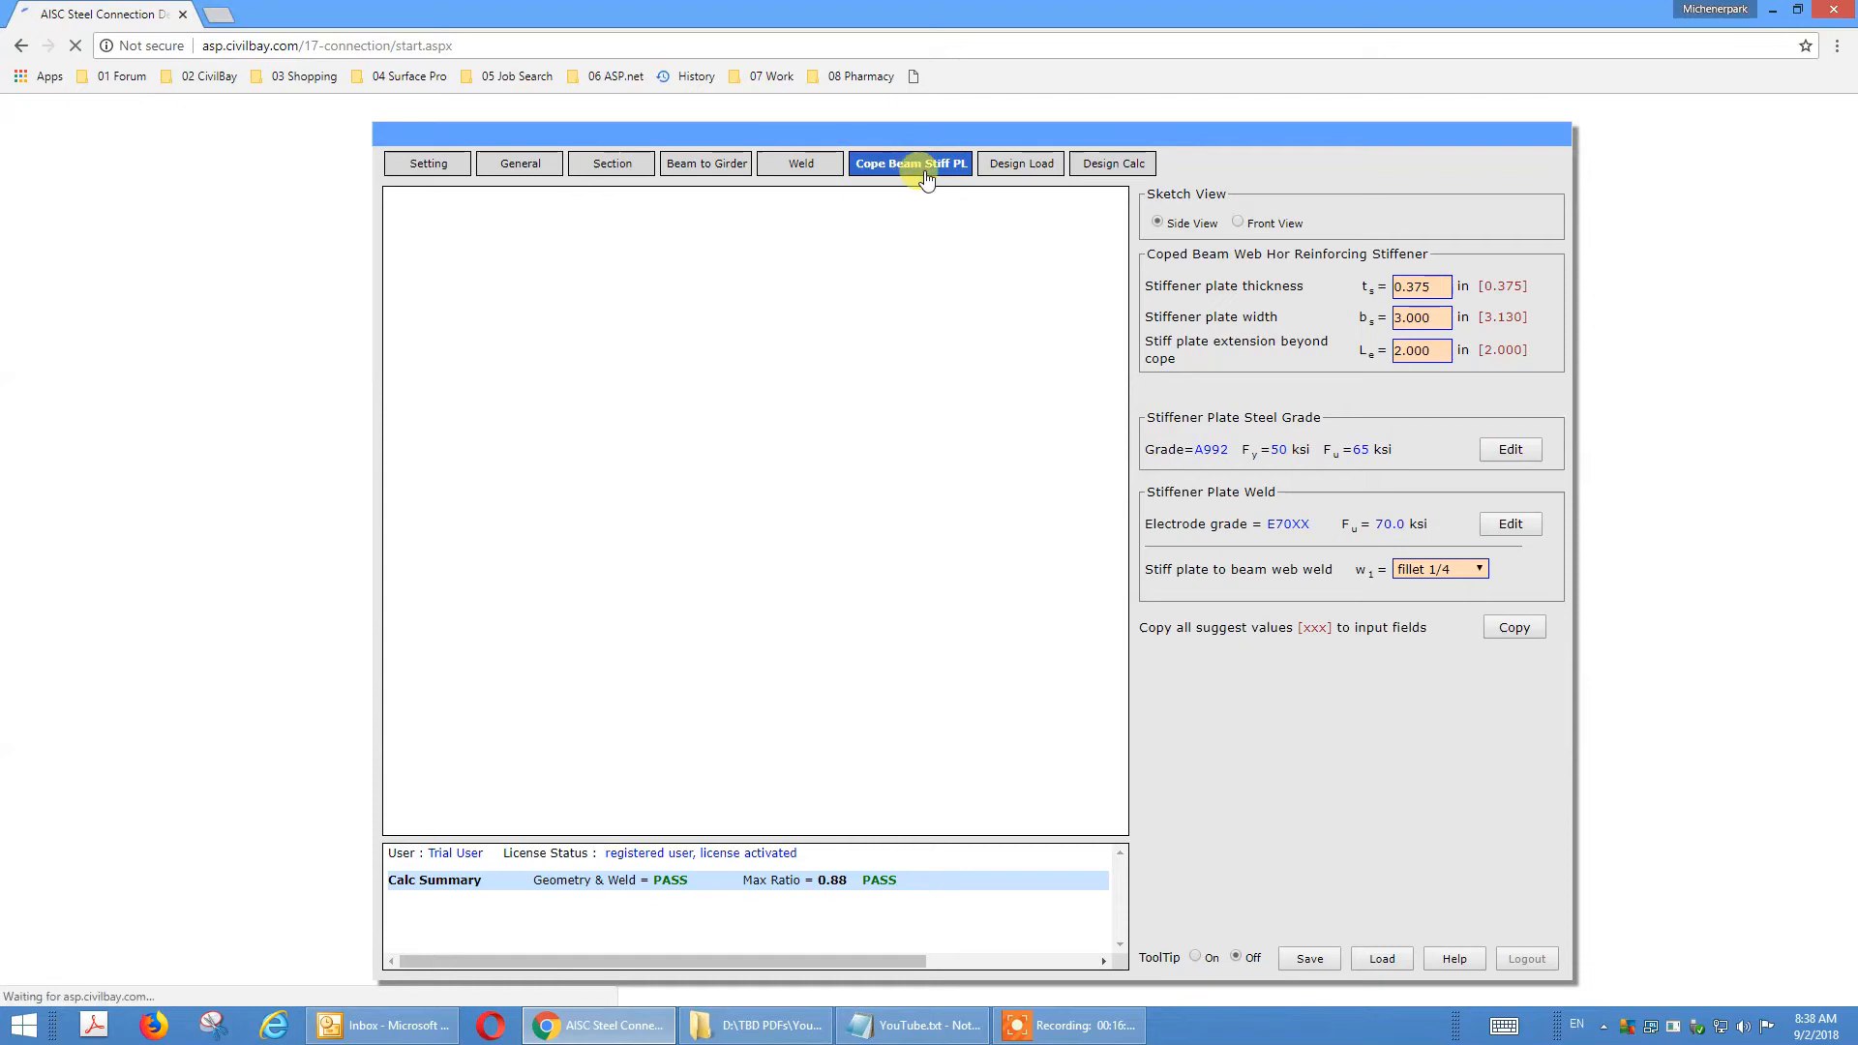
left_click(1420, 289)
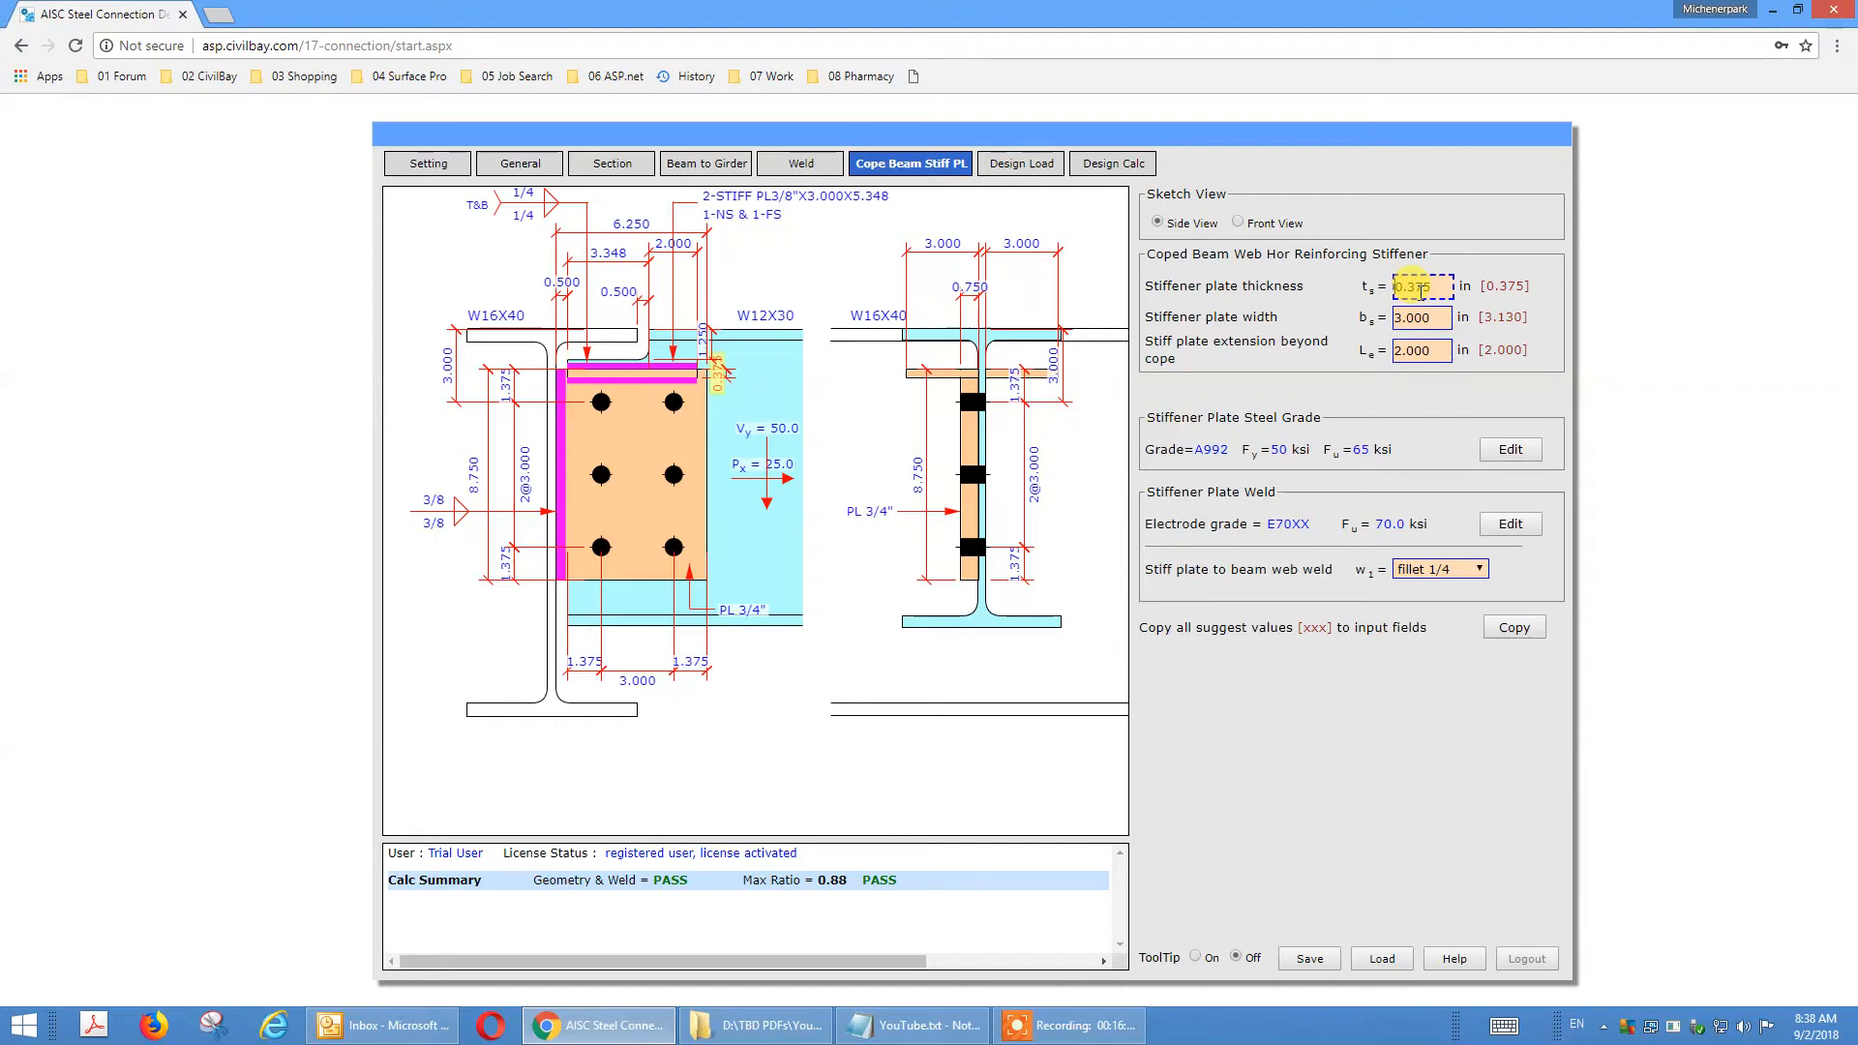
left_click(1422, 317)
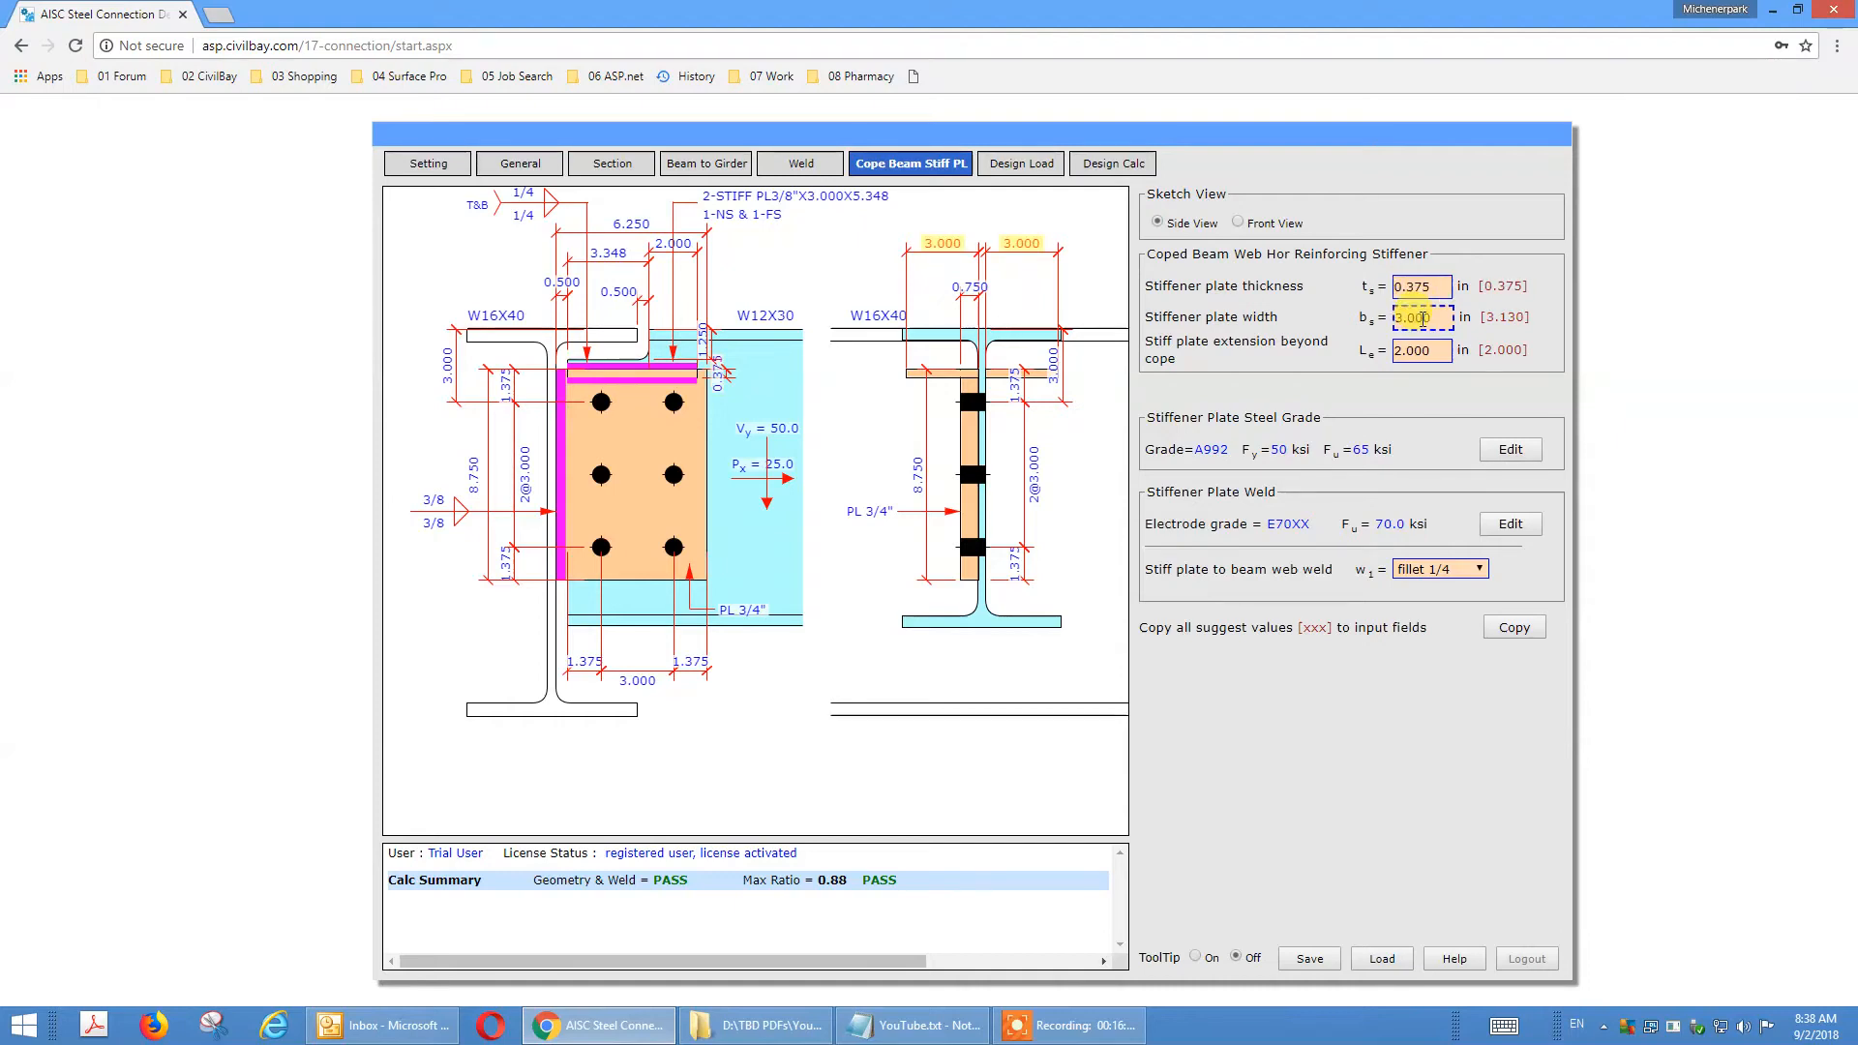
left_click(1422, 348)
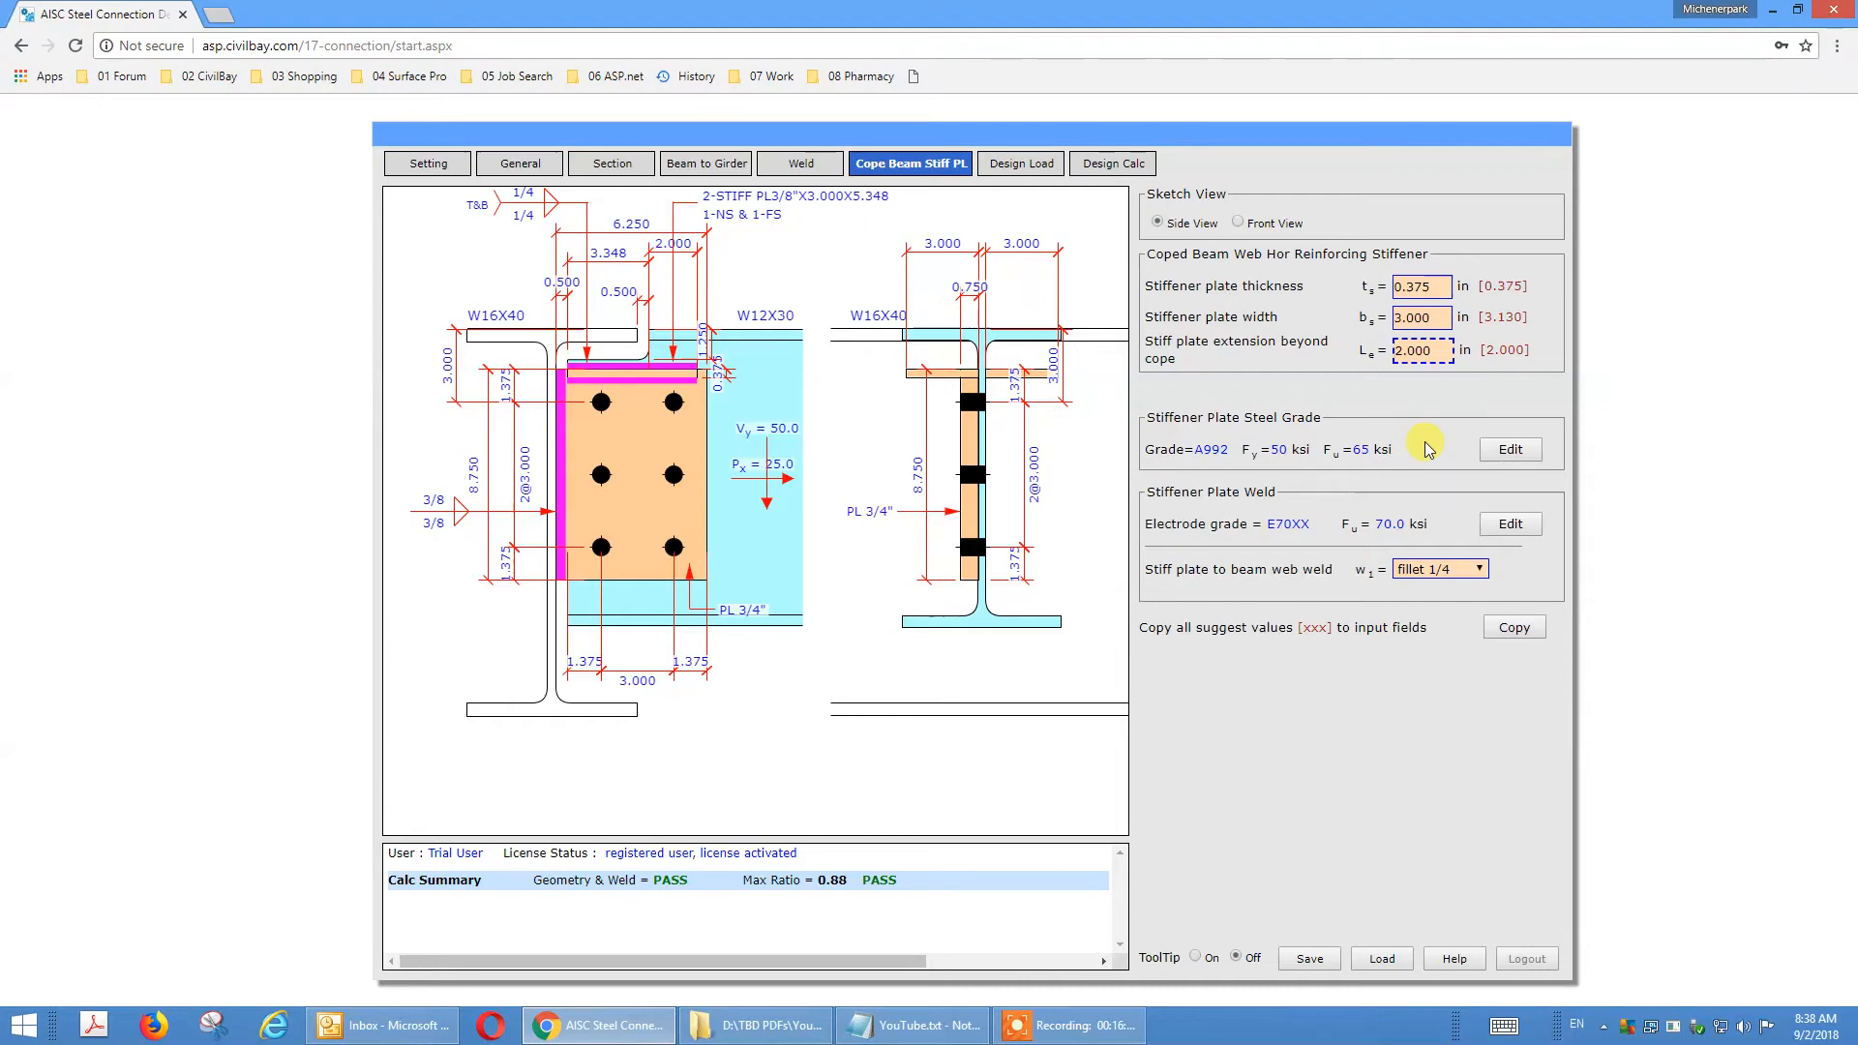
left_click(1440, 570)
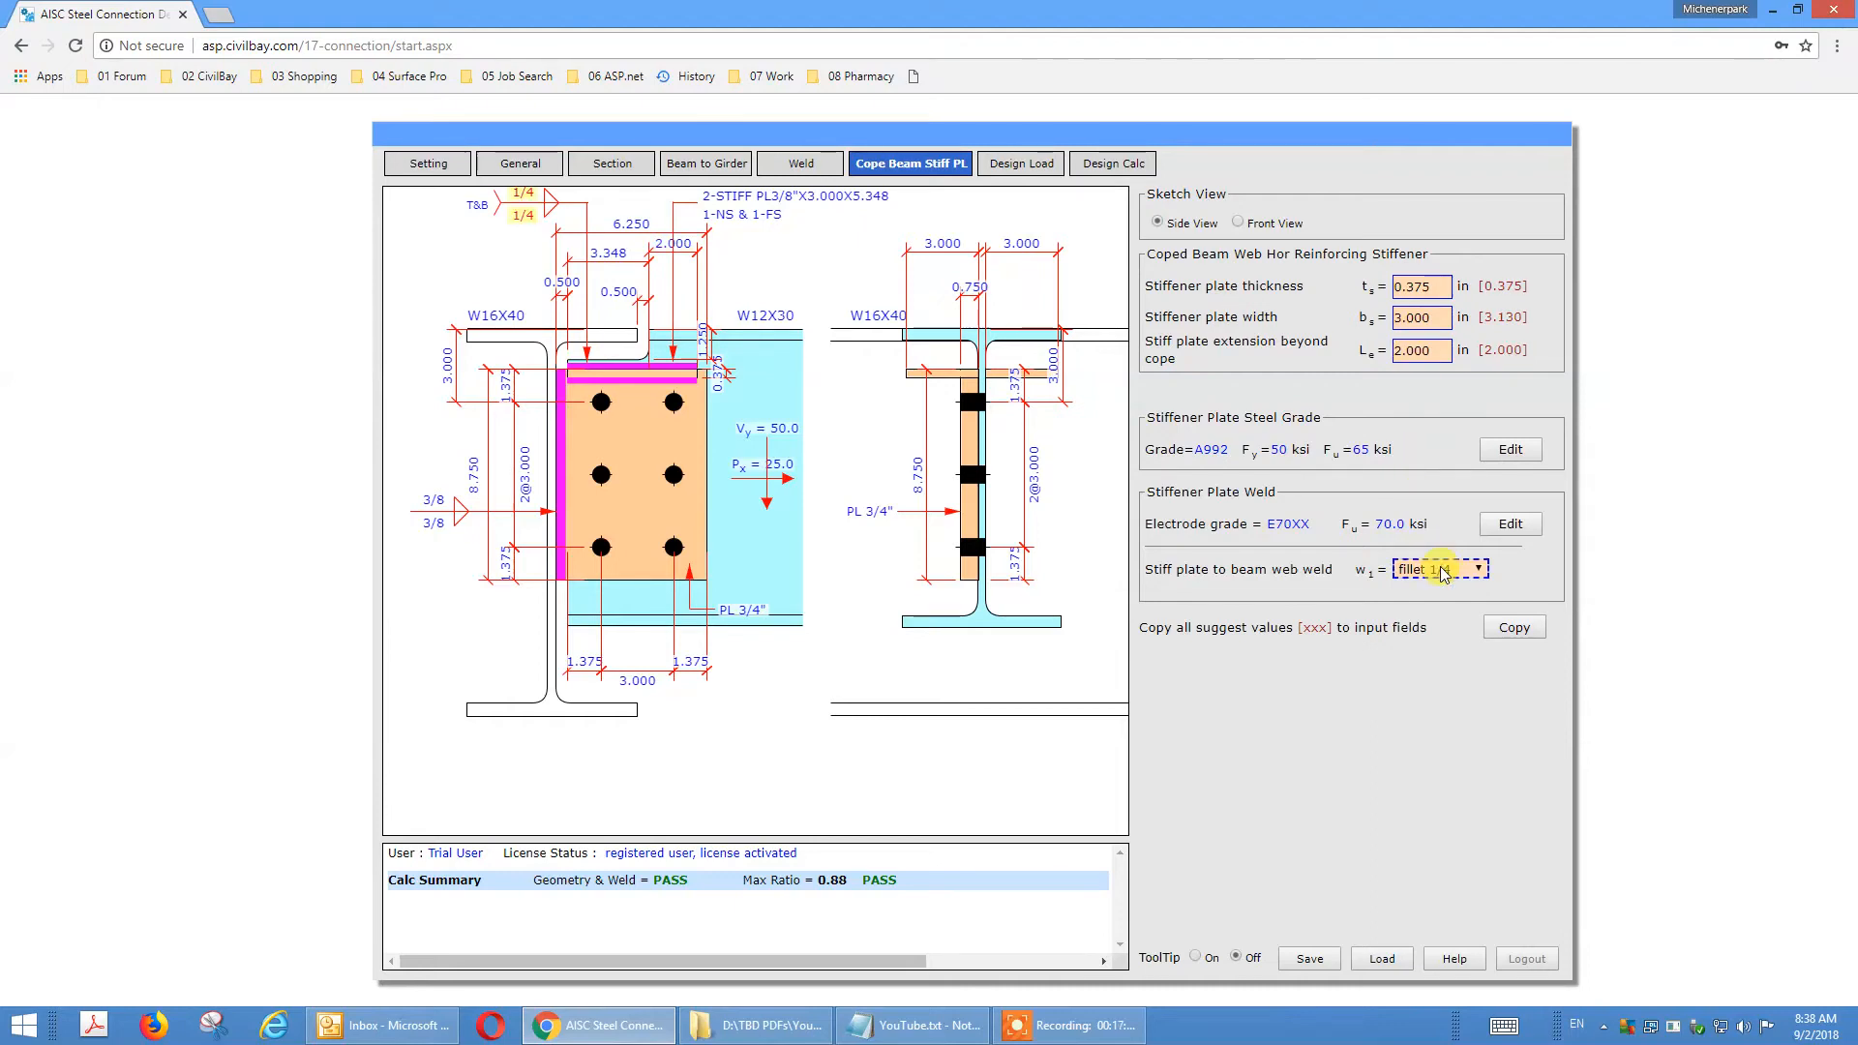
Set the horizontal reinforcing stiffener plate option at the coped beam web to No in the general settings.
left_click(523, 165)
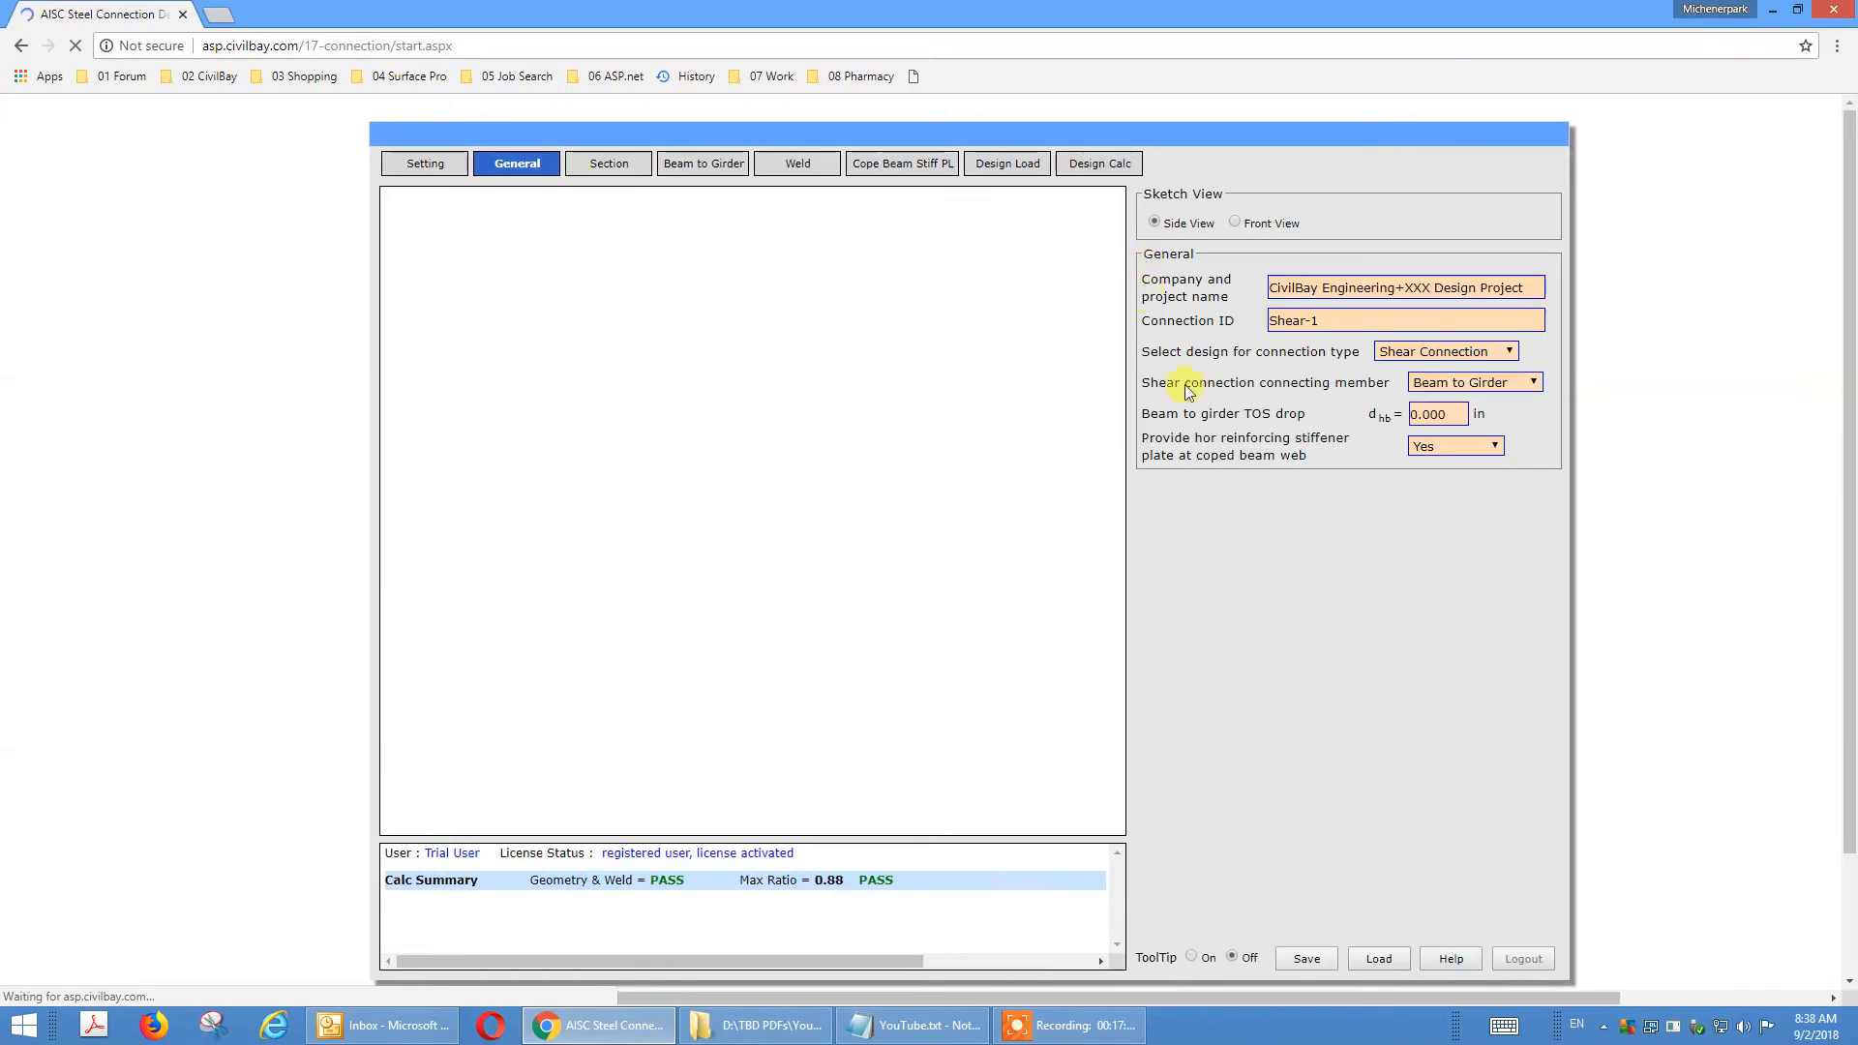
left_click(1492, 449)
left_click(1459, 502)
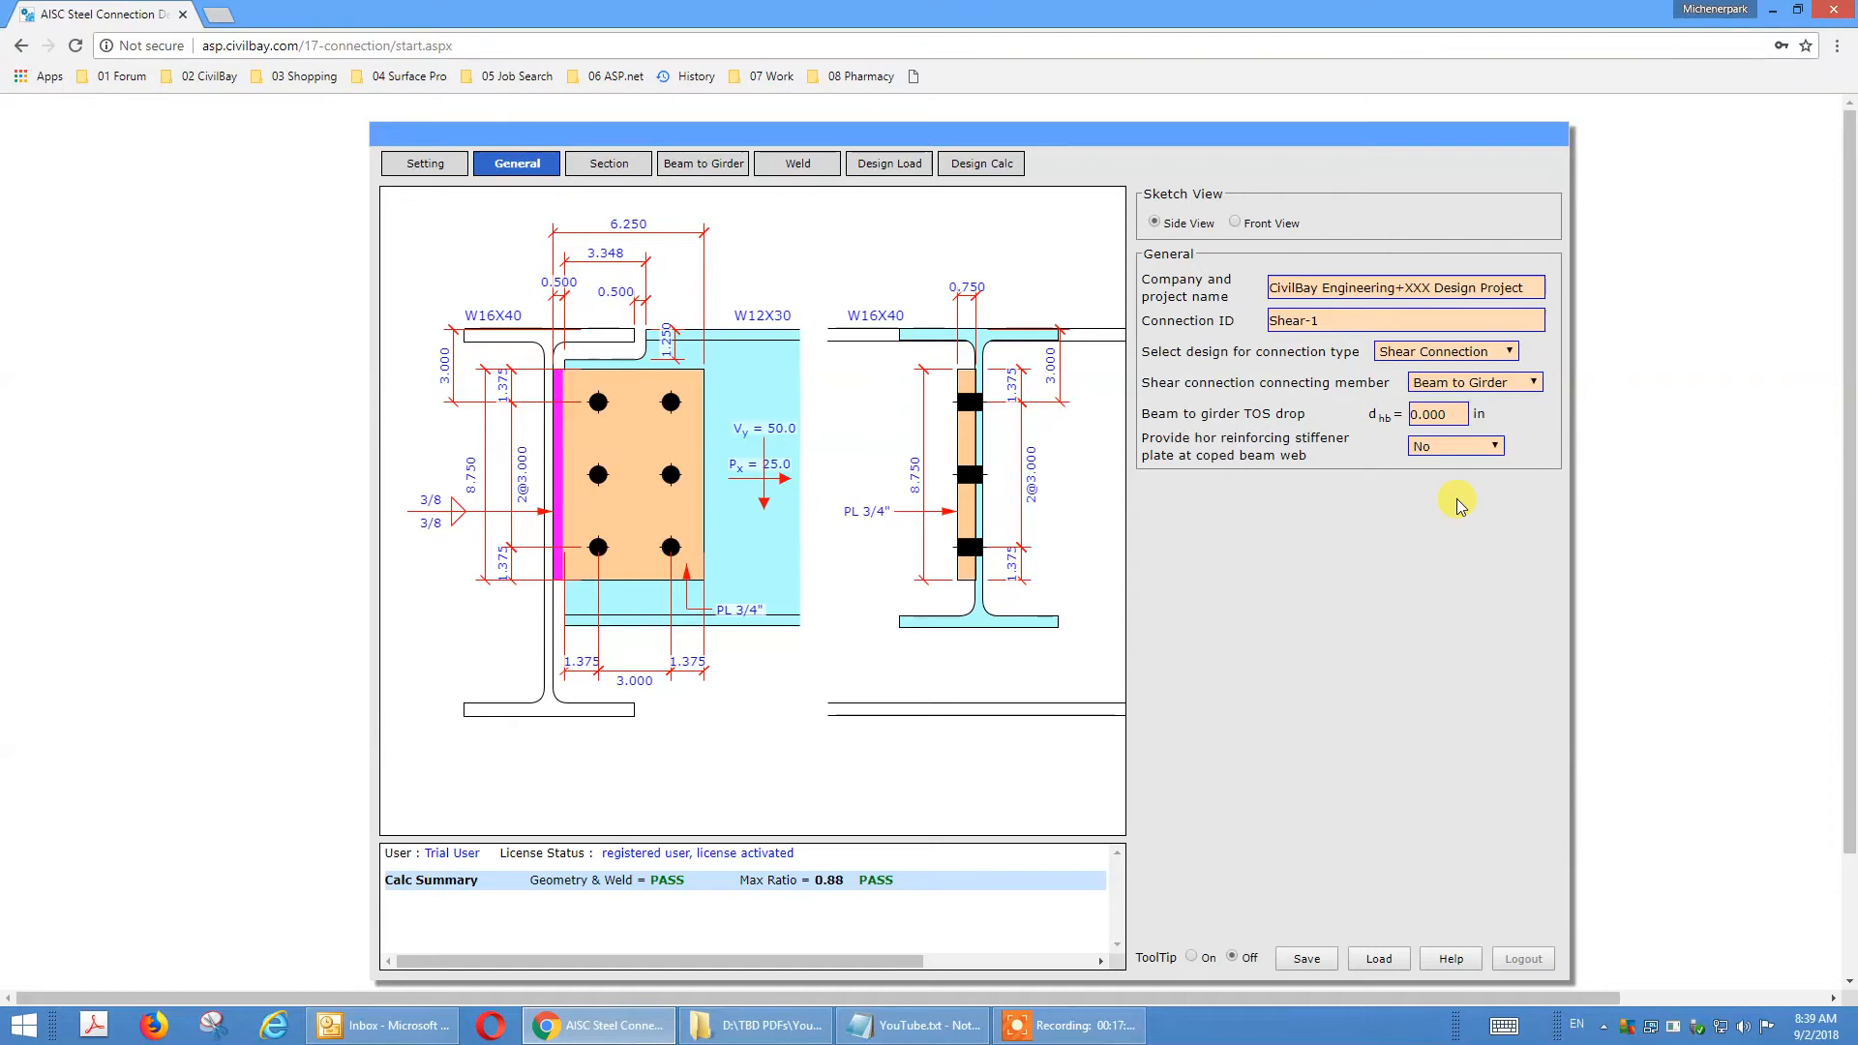
Review the beam to girder TOS drop and the beam flange cope inputs against the connection sketch.
left_click(1412, 414)
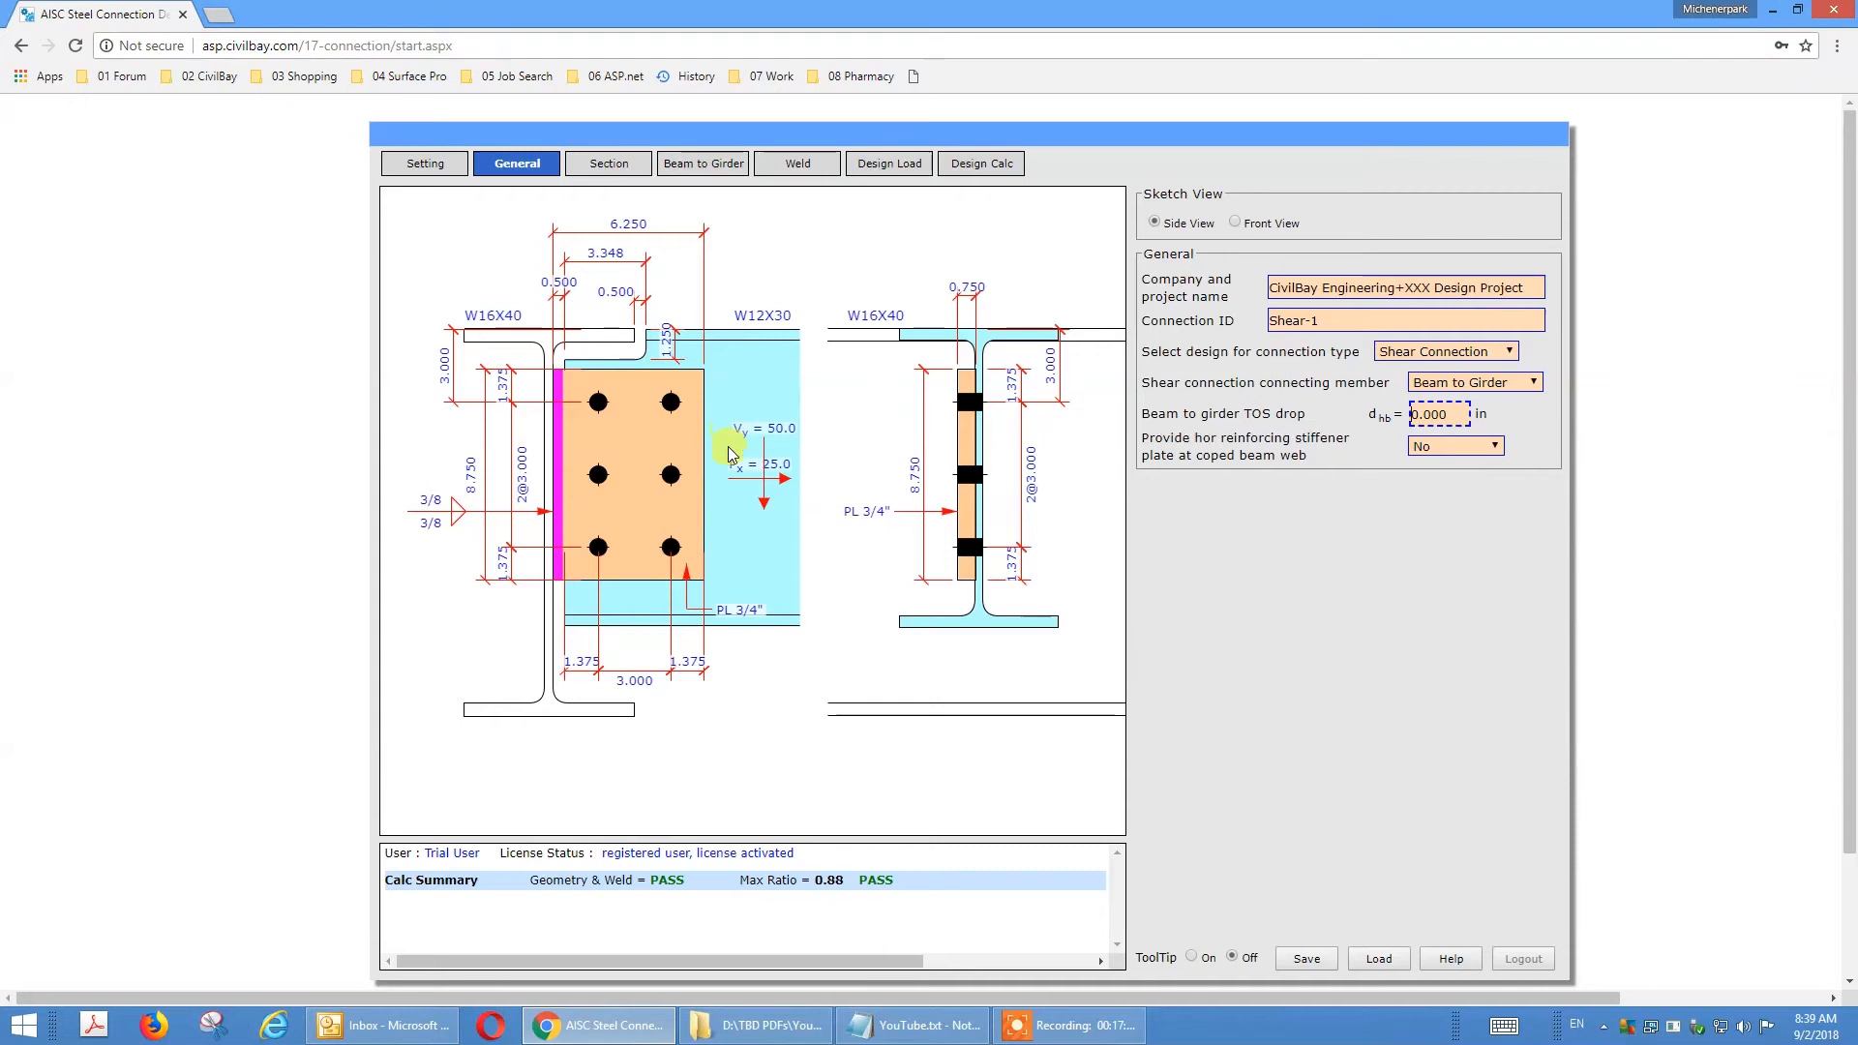
left_click(1287, 416)
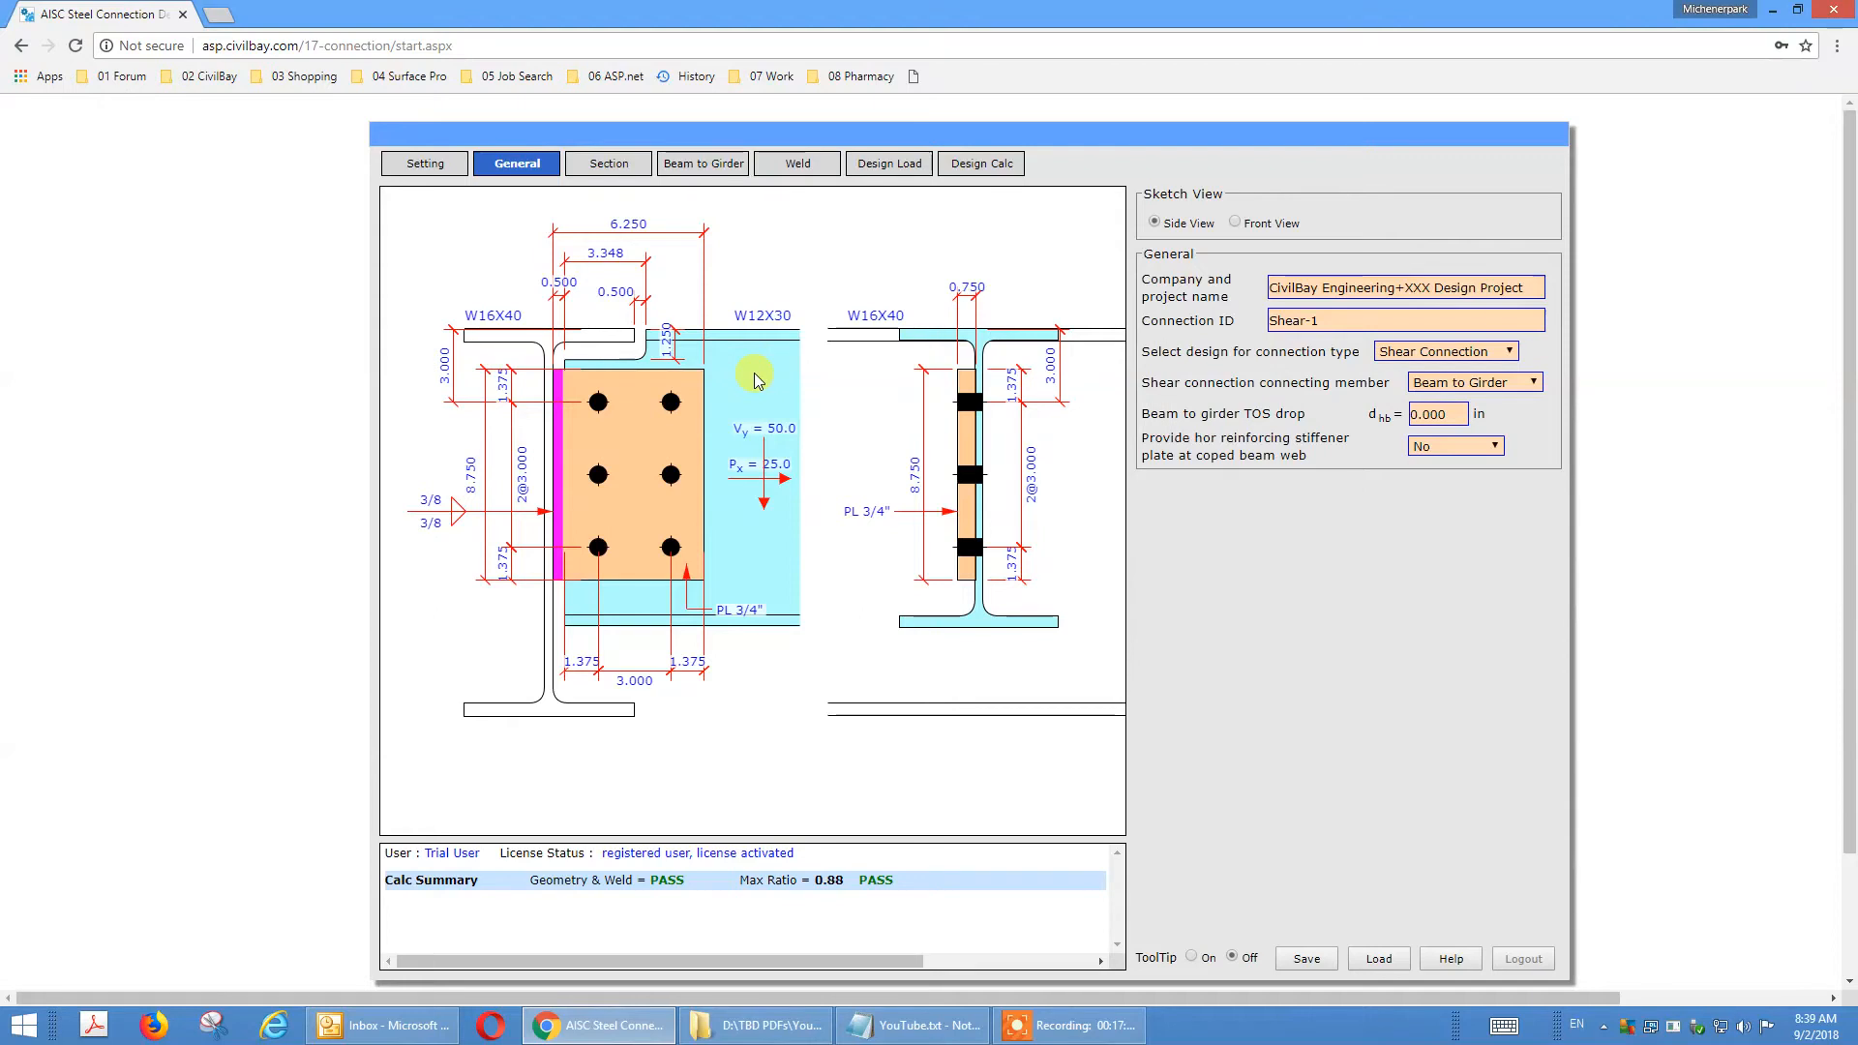
left_click(1321, 601)
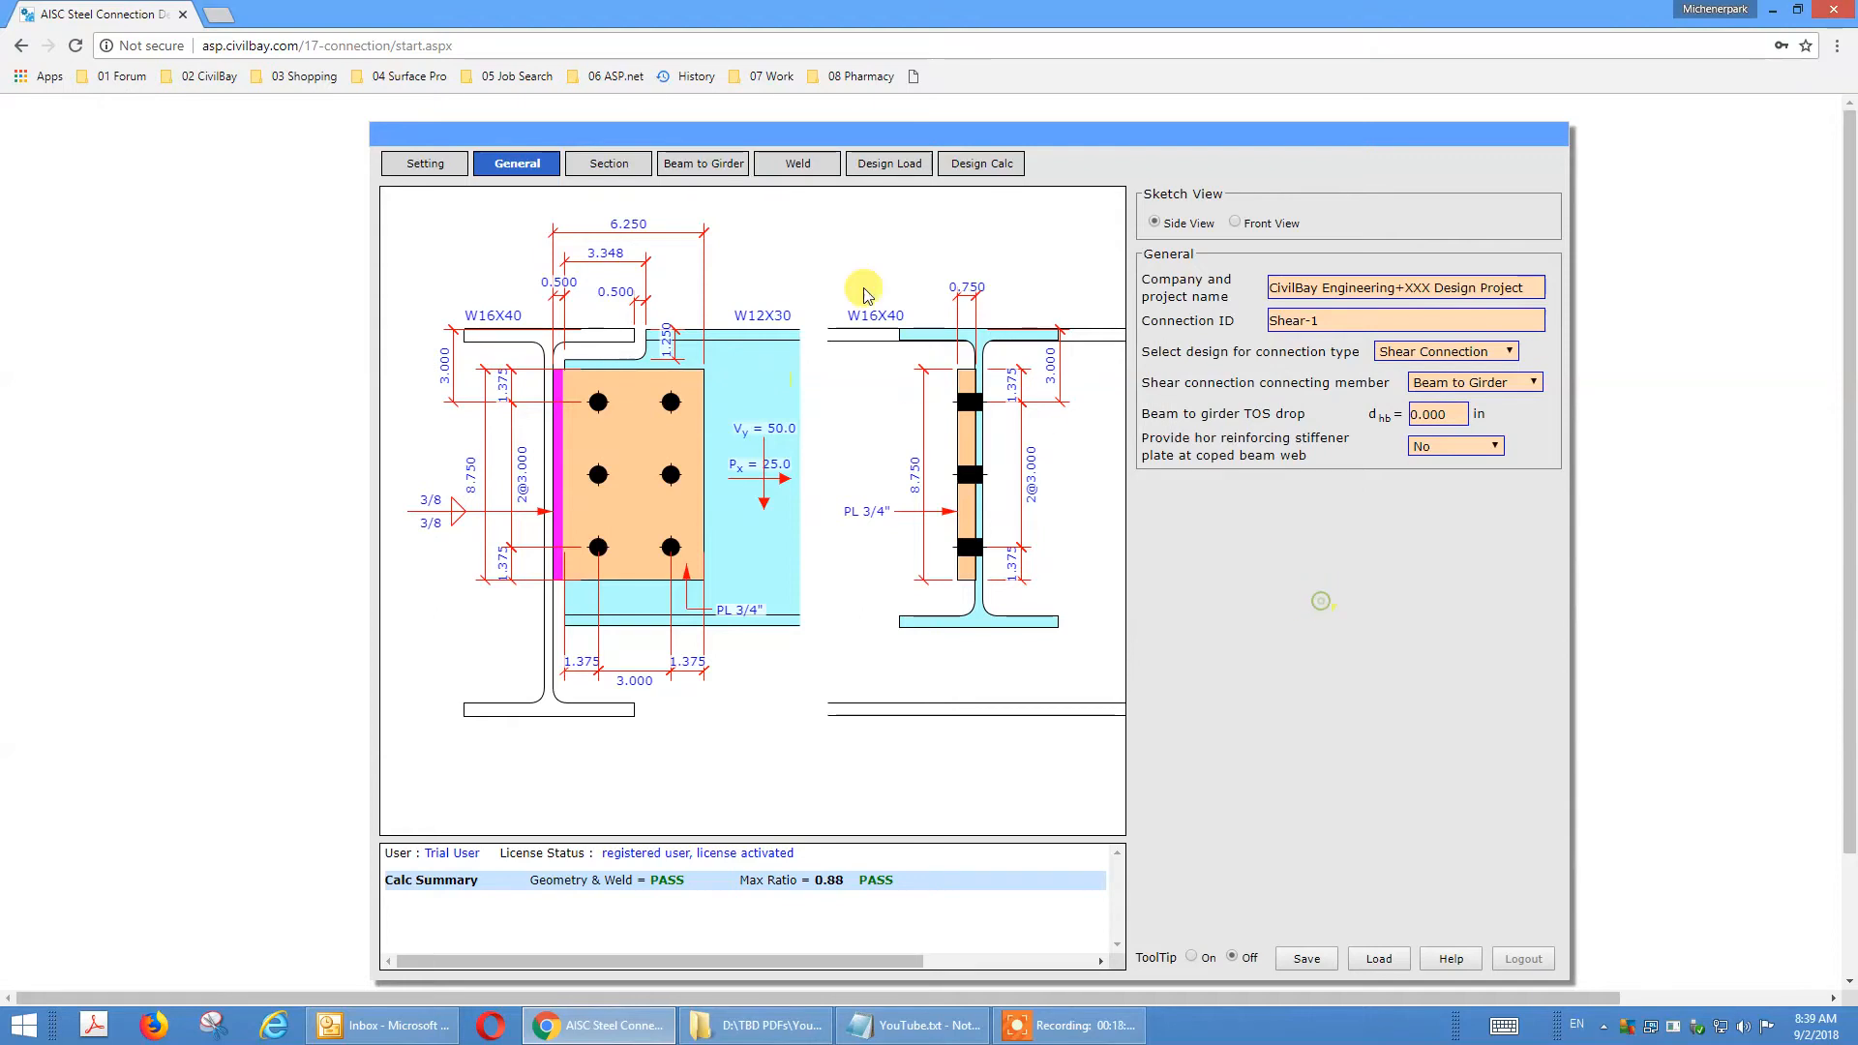
left_click(710, 169)
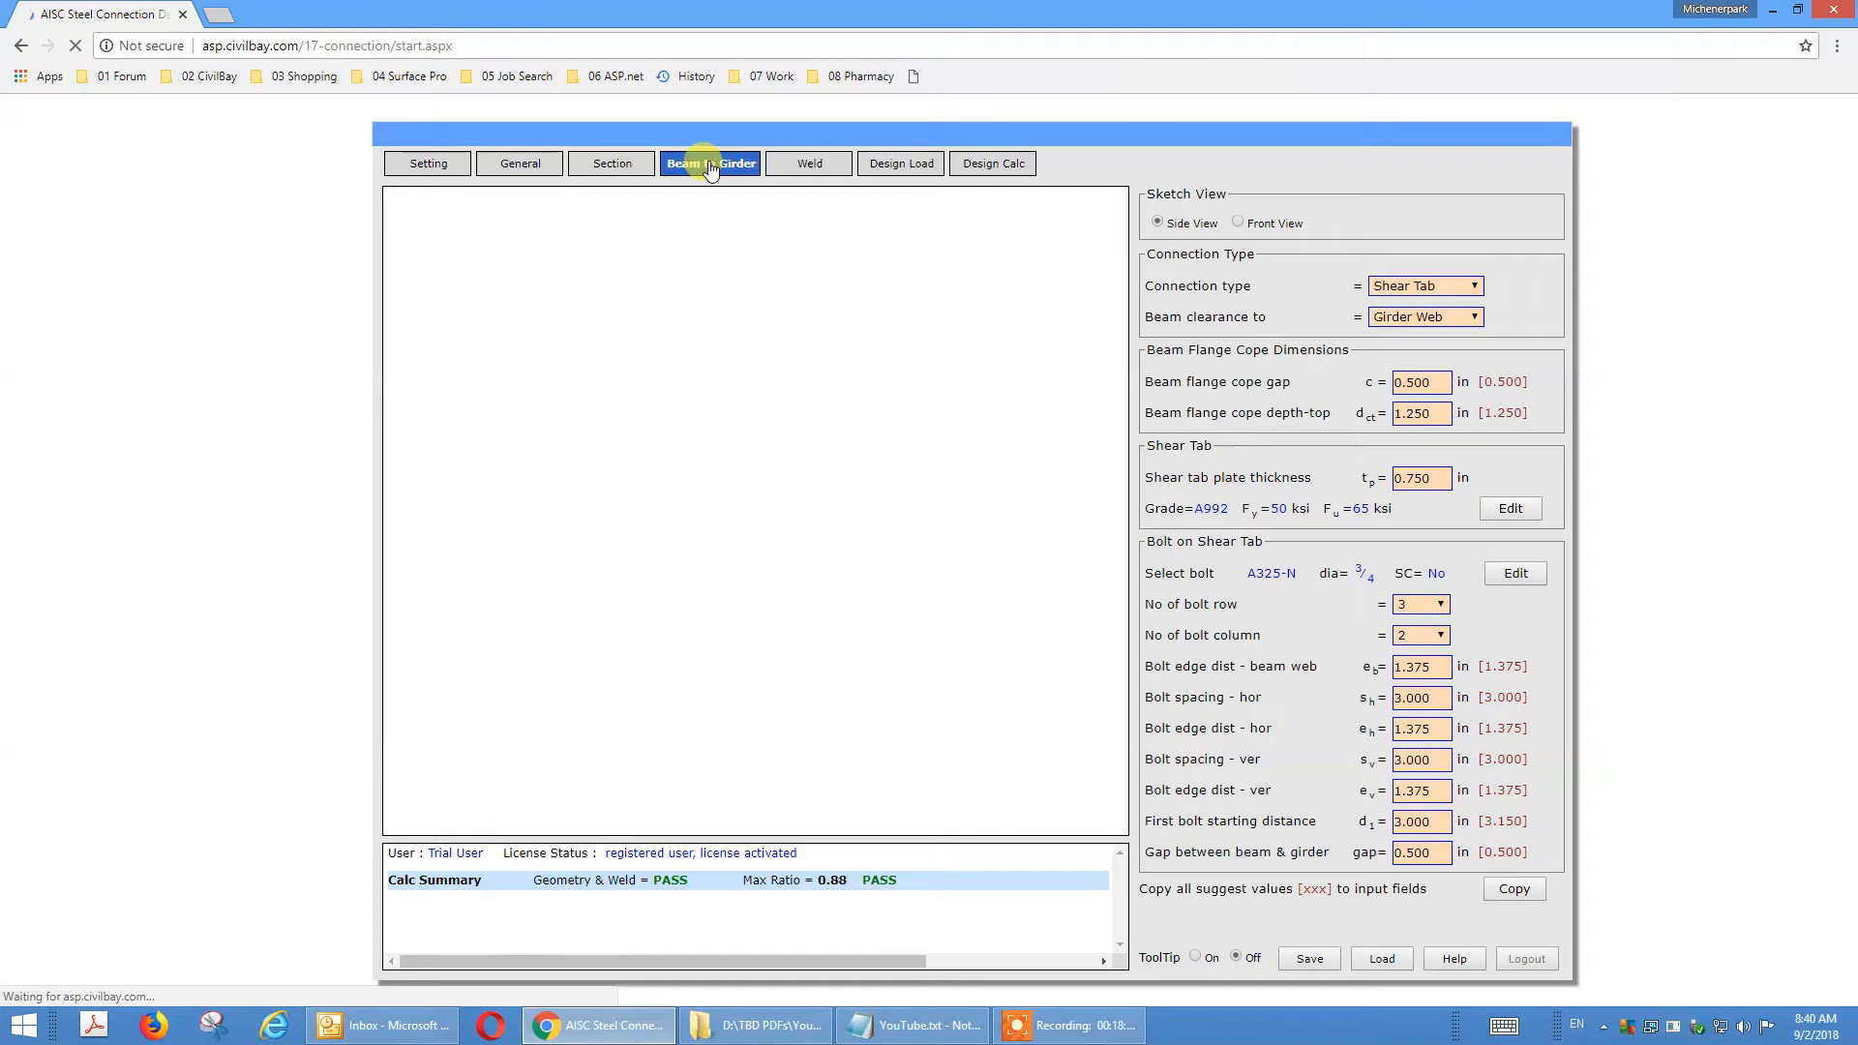
Change the girder section to W12X40 from the AISC Shape DB v14.1 library.
left_click(620, 170)
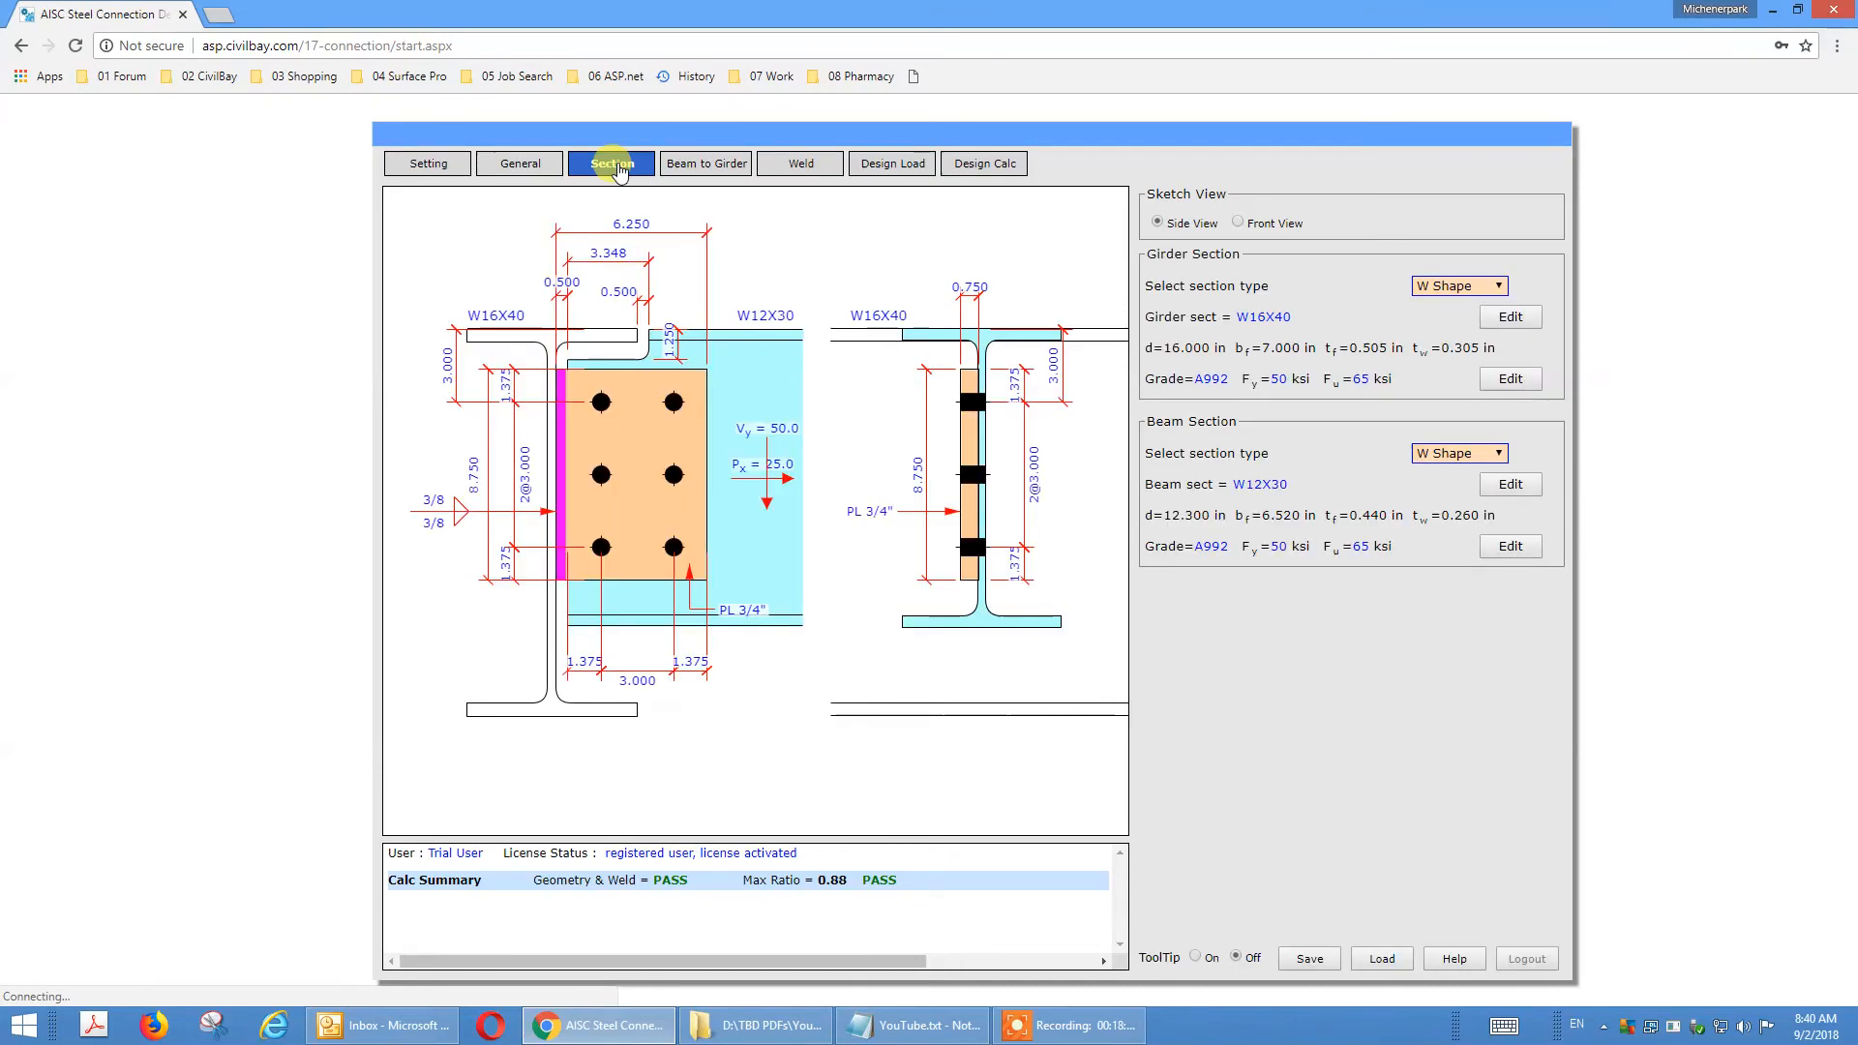
left_click(1511, 319)
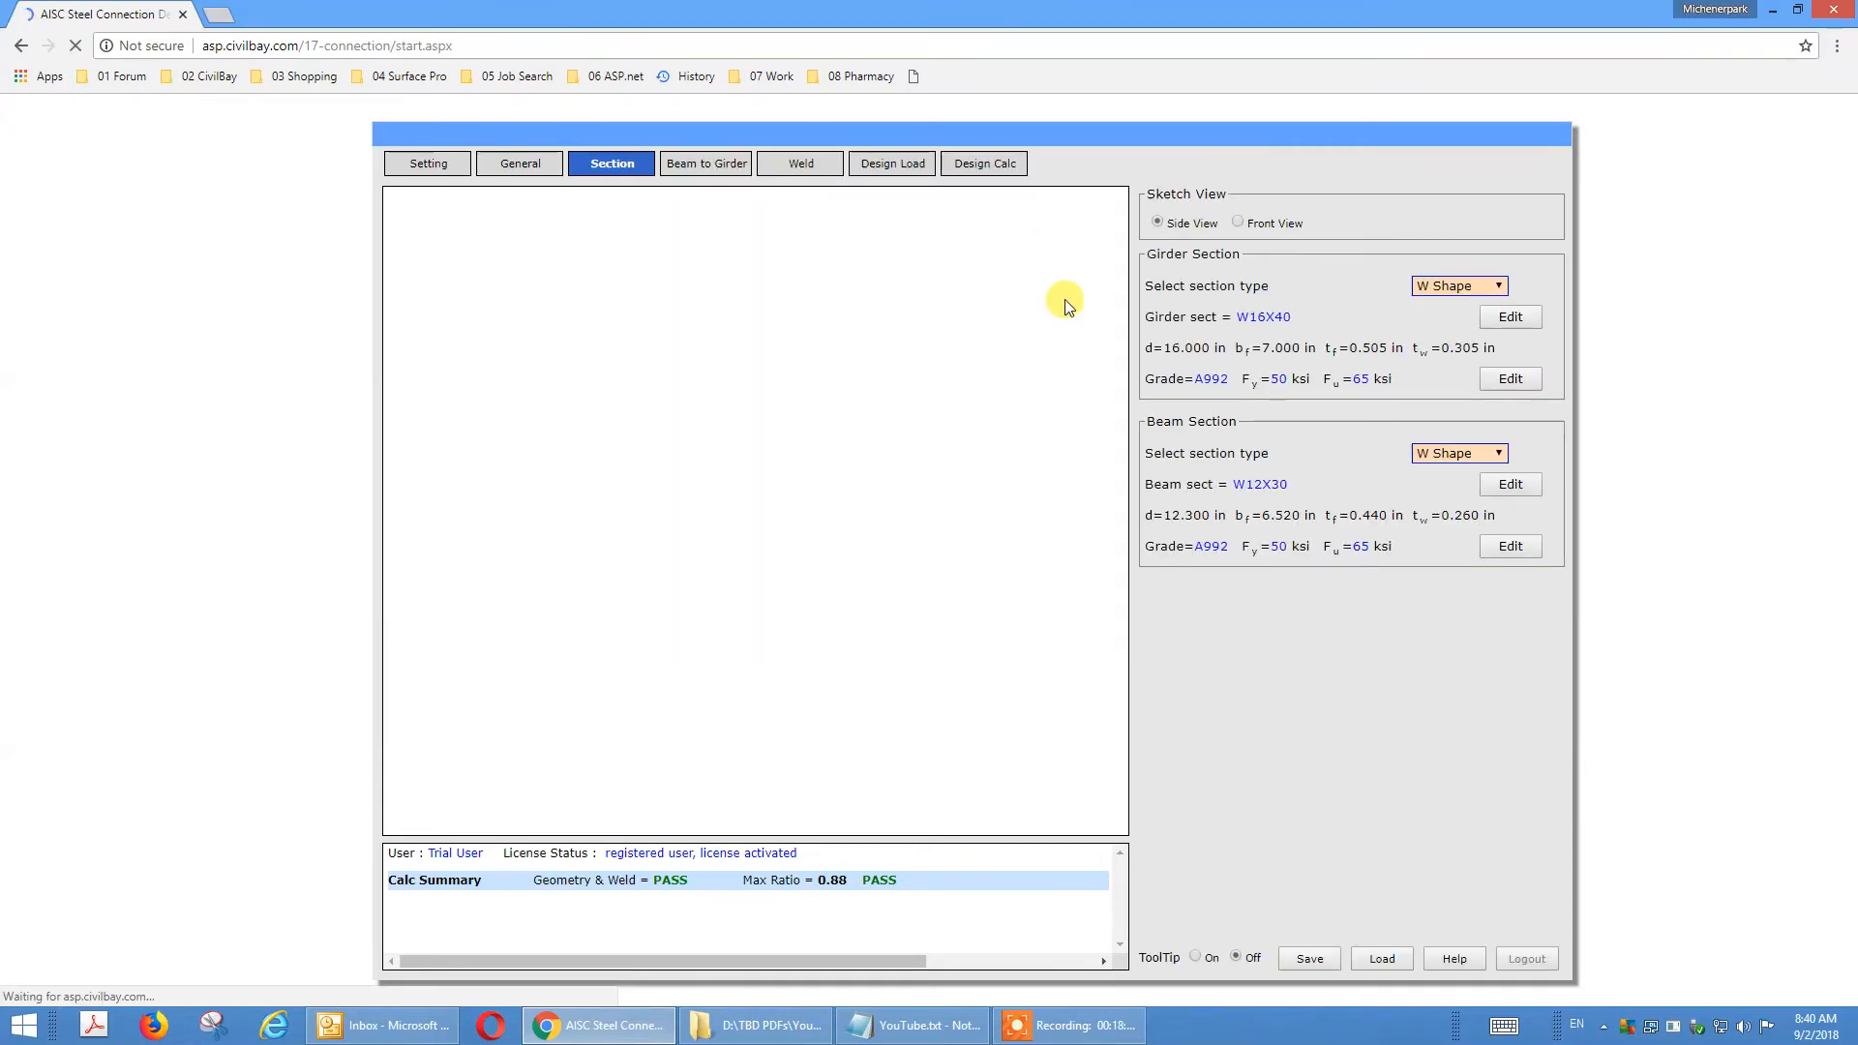
left_click_drag(1086, 329, 1111, 357)
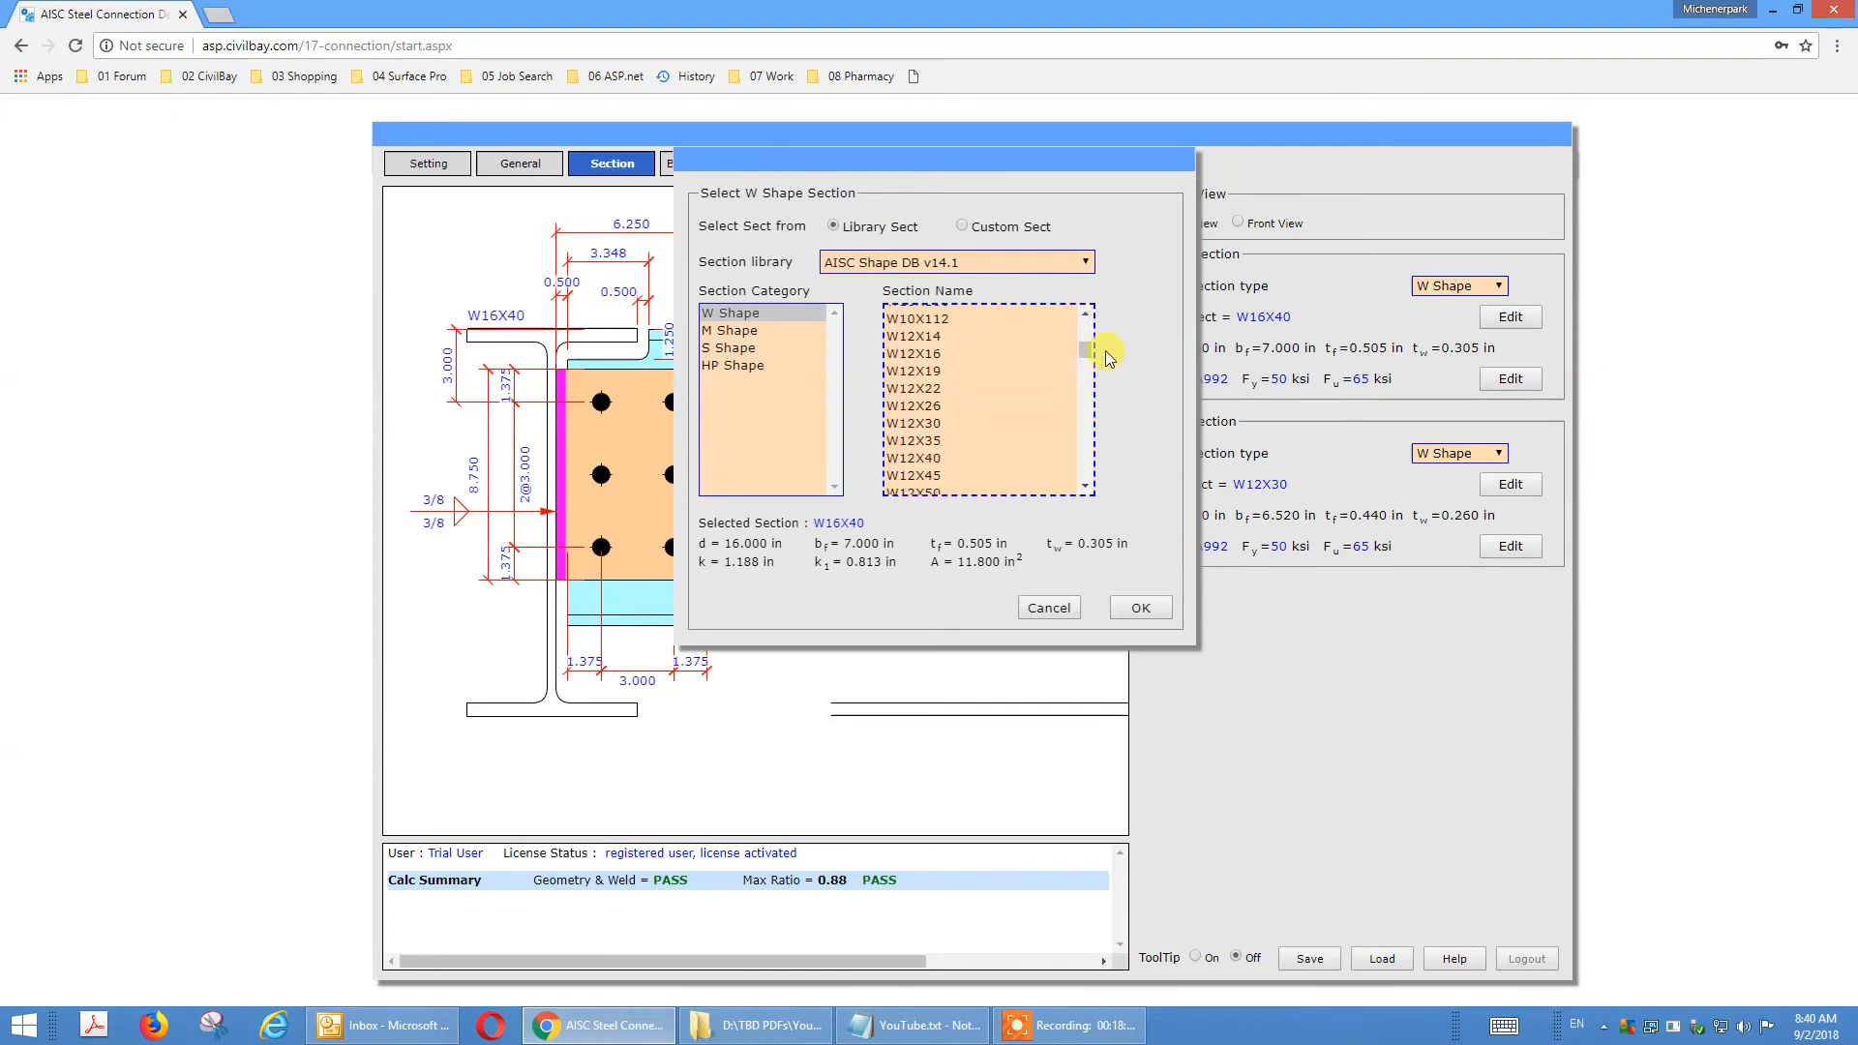
left_click(932, 459)
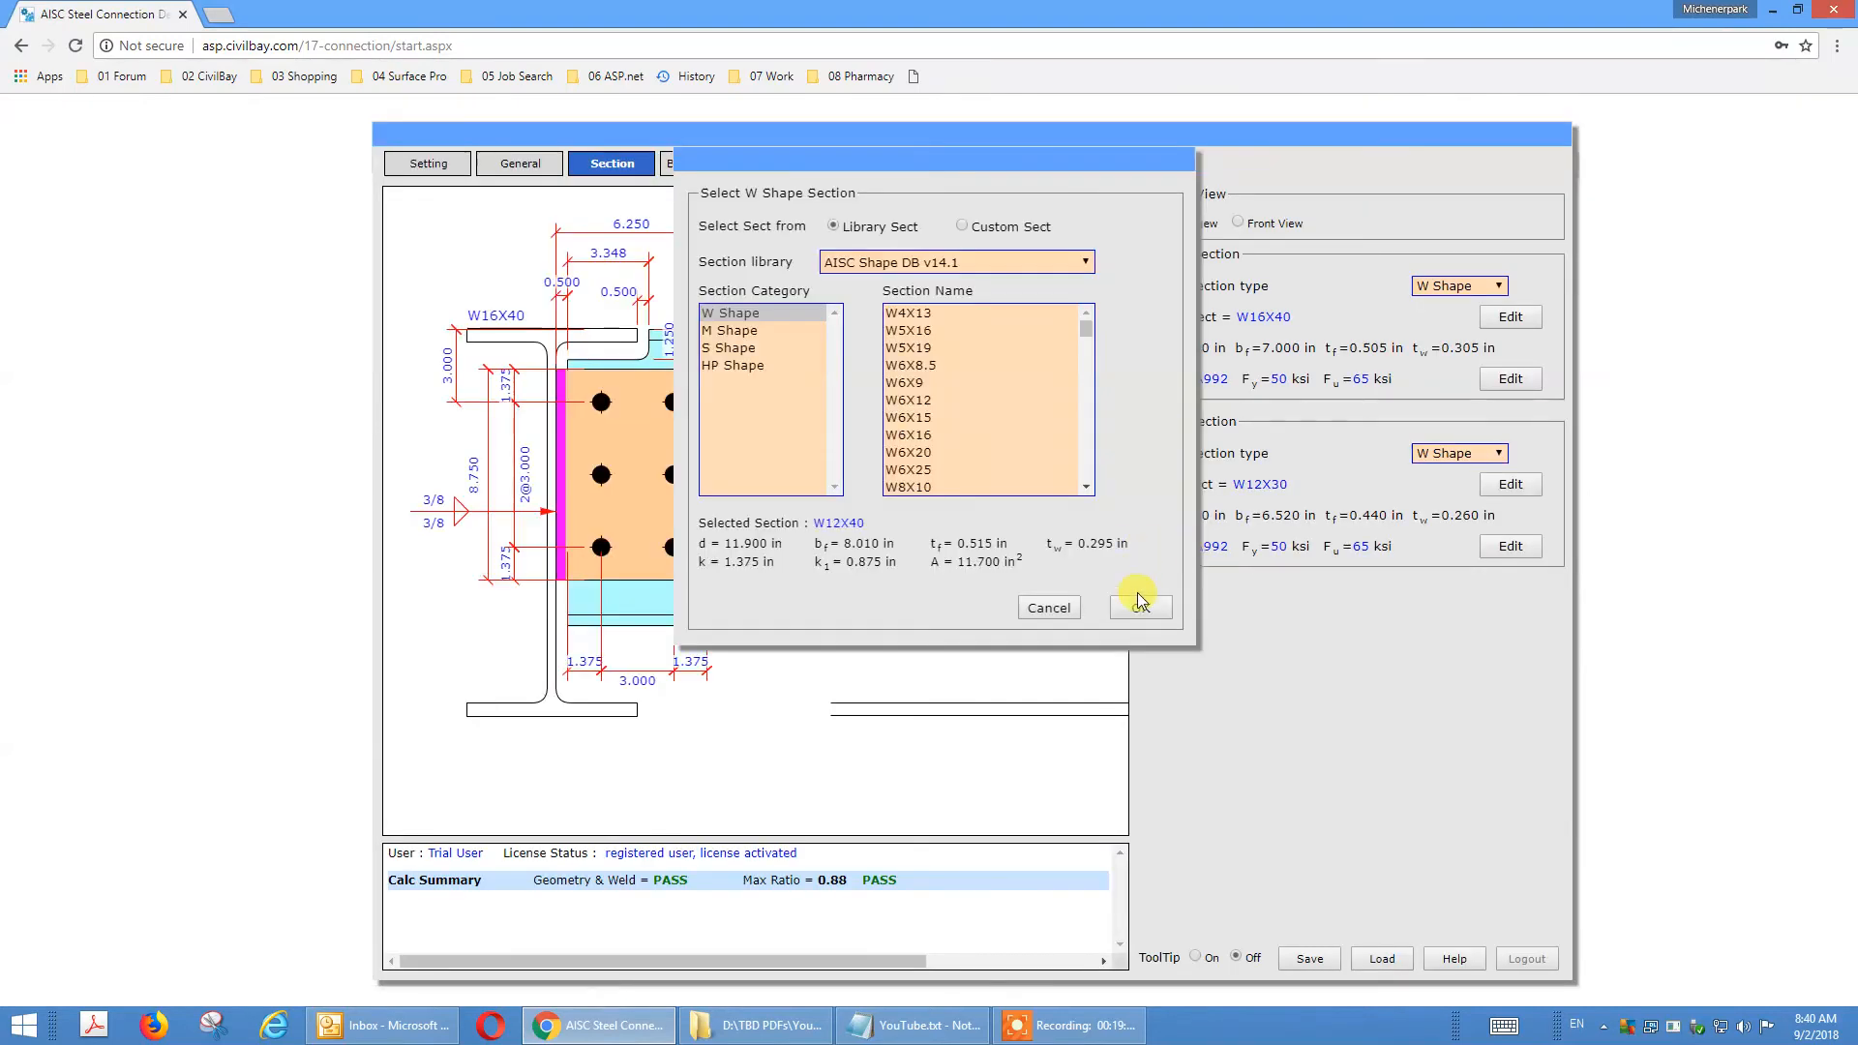
left_click(1140, 607)
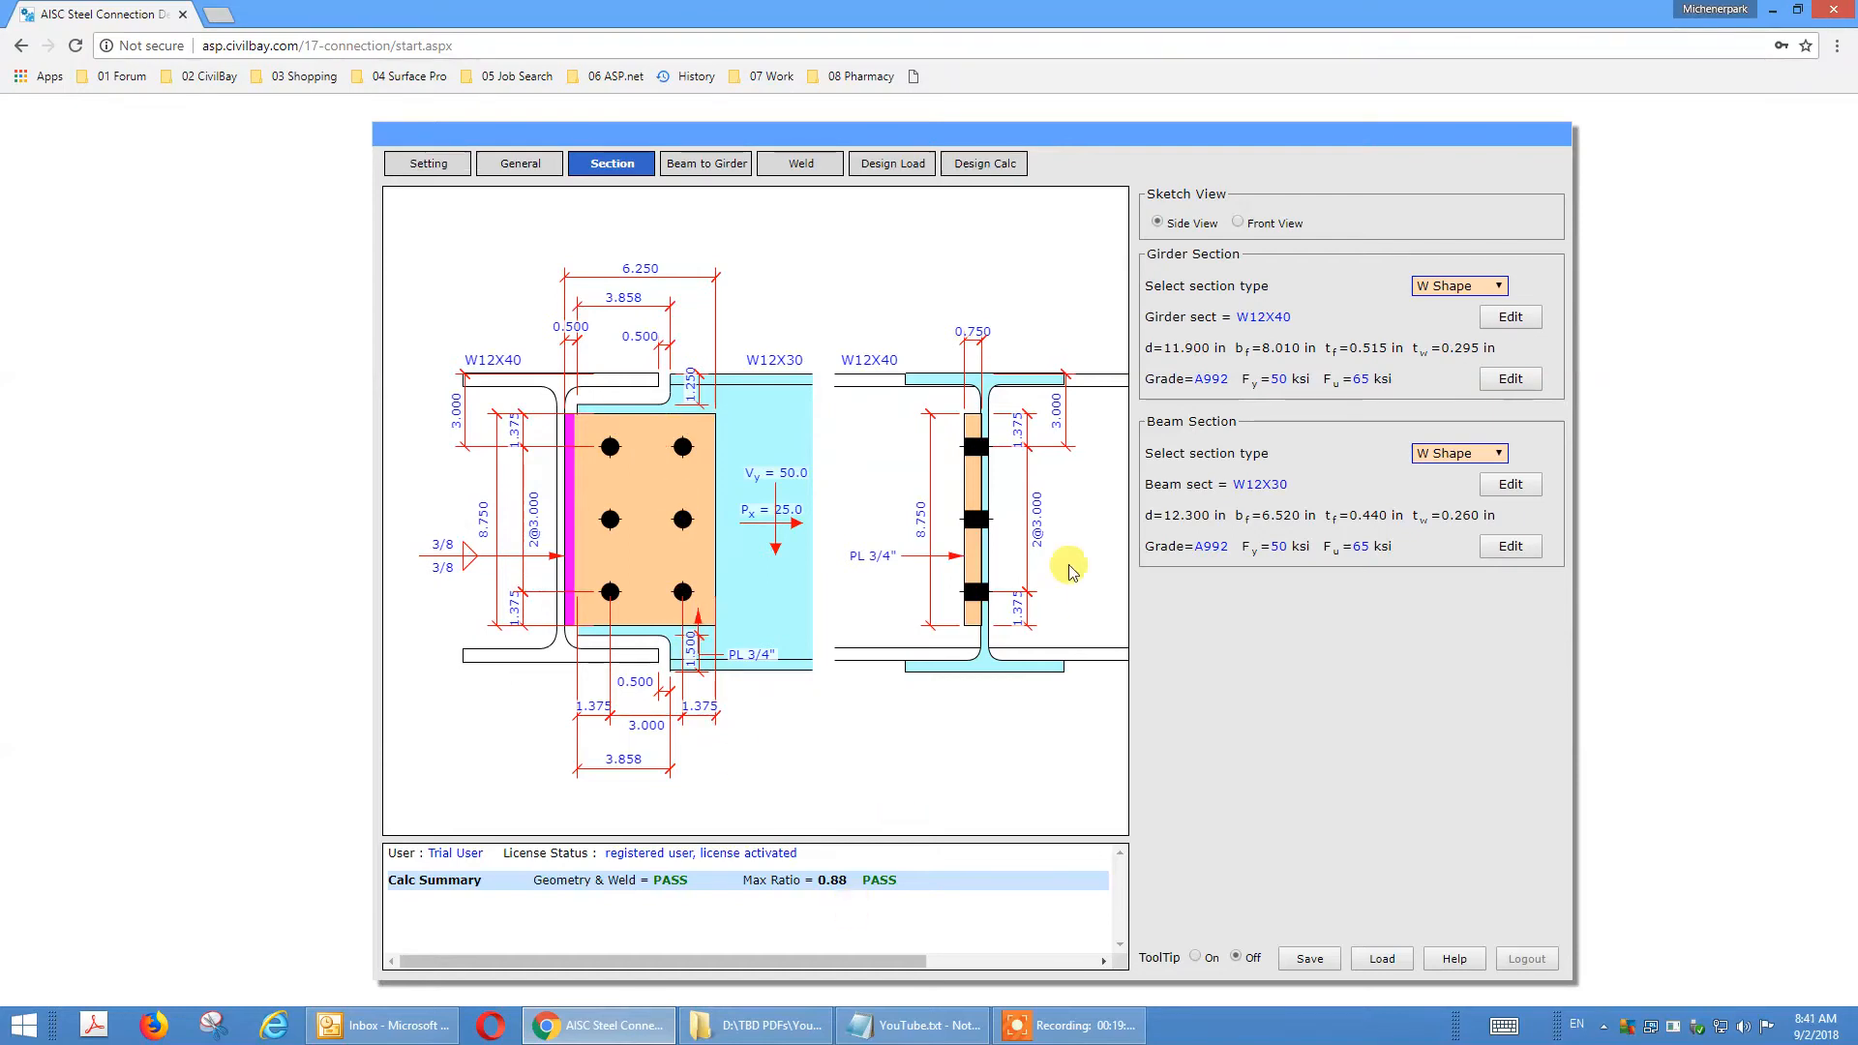
Review the beam to girder connection type and the available beam clearance options.
left_click(698, 168)
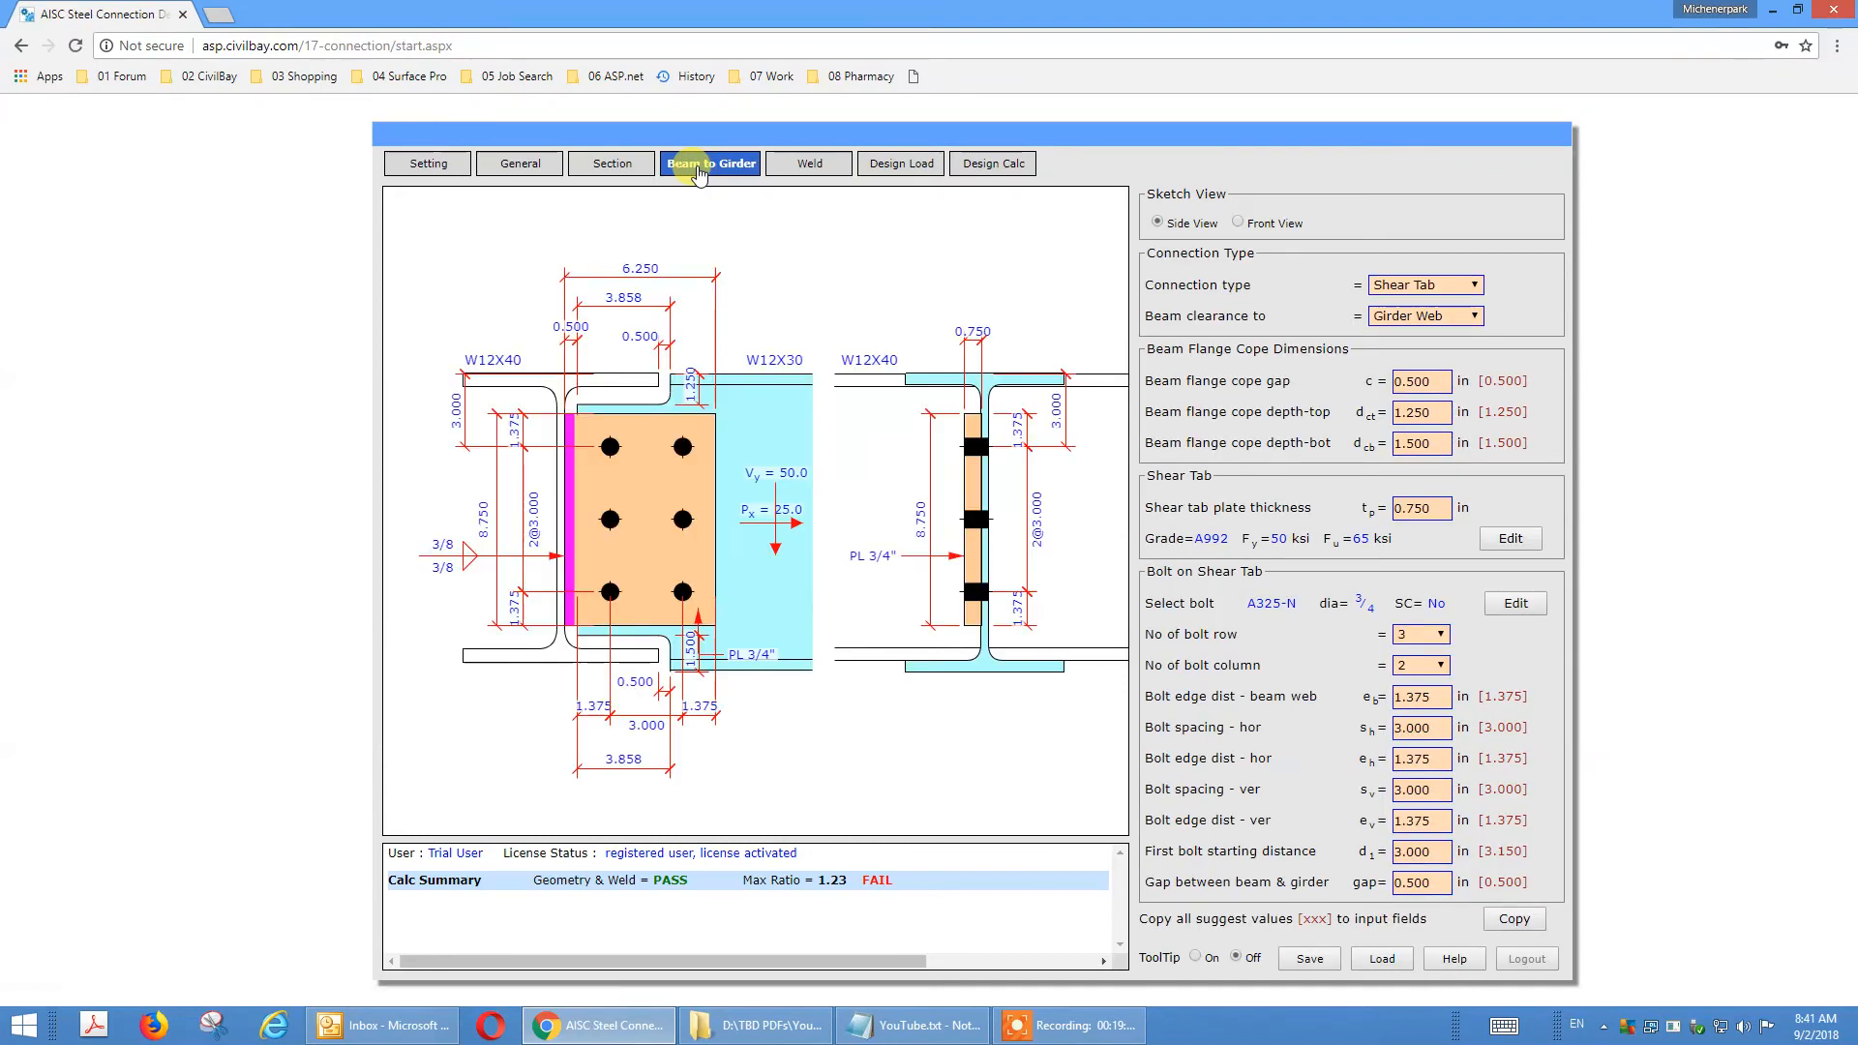
left_click(1396, 290)
left_click(1410, 319)
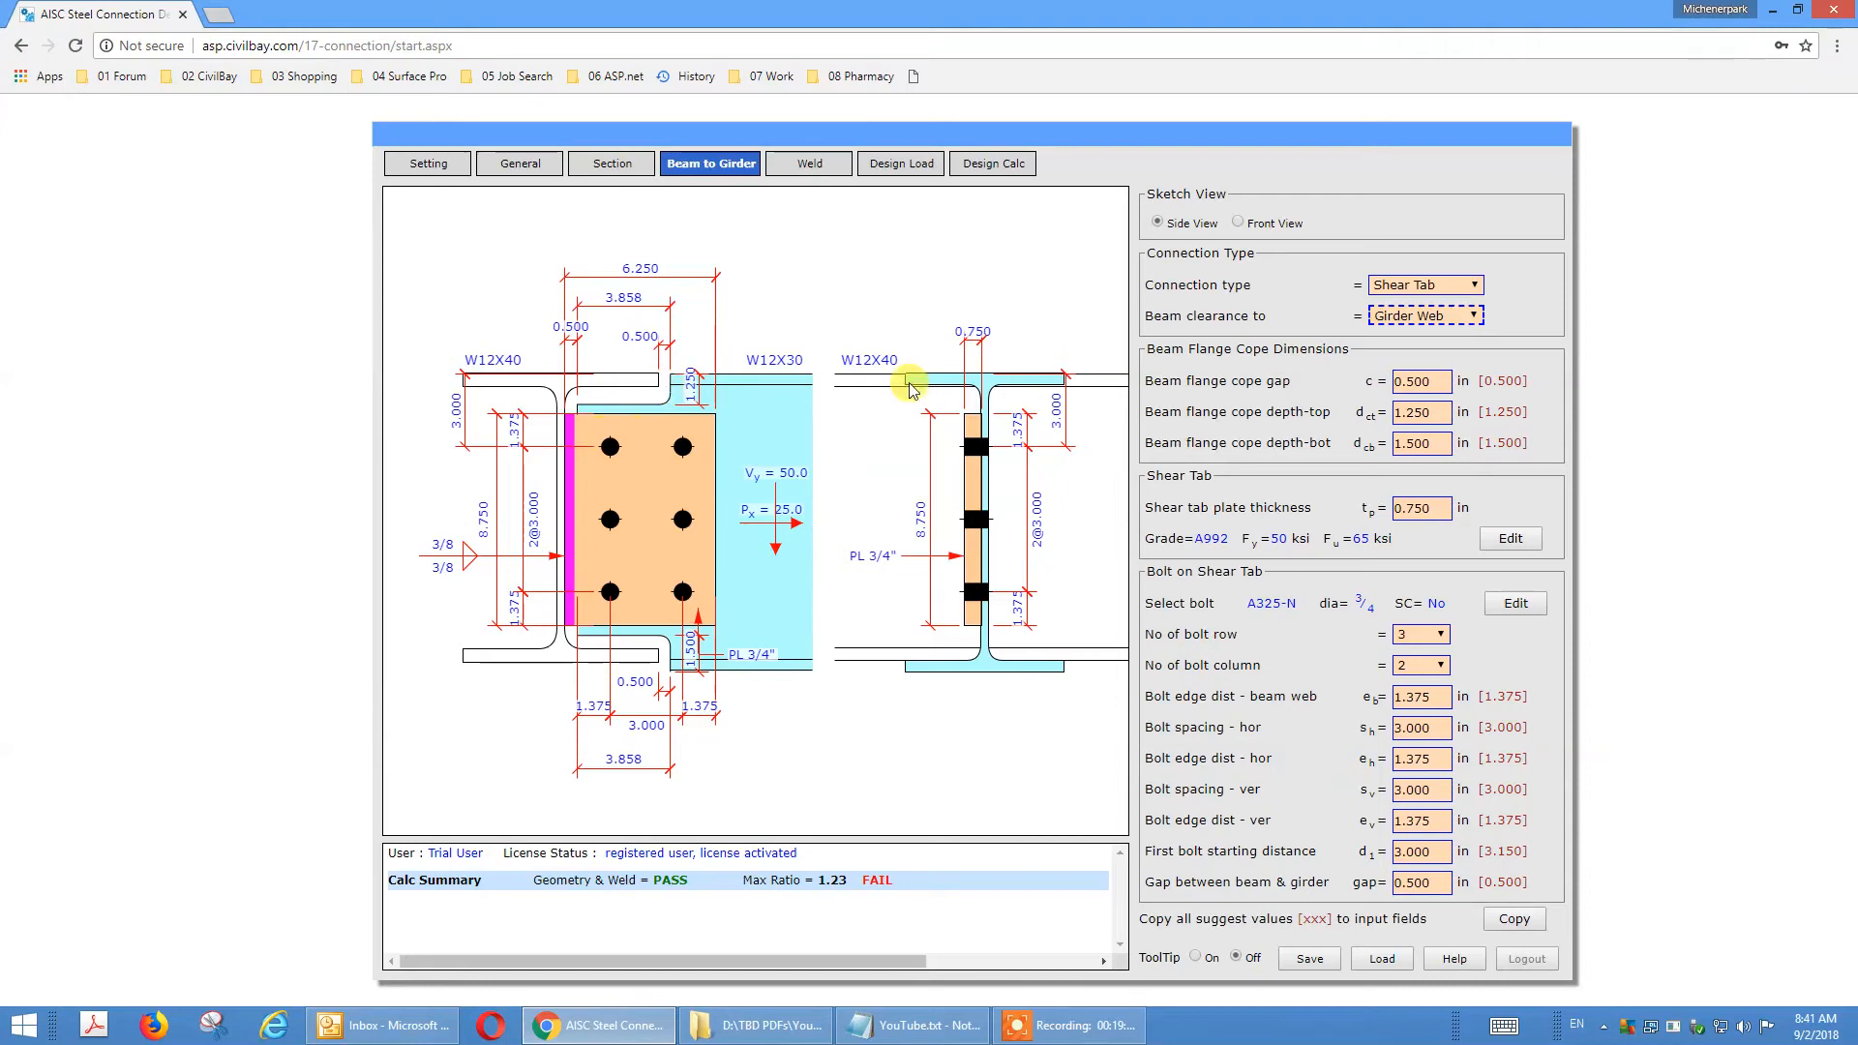
left_click(1421, 324)
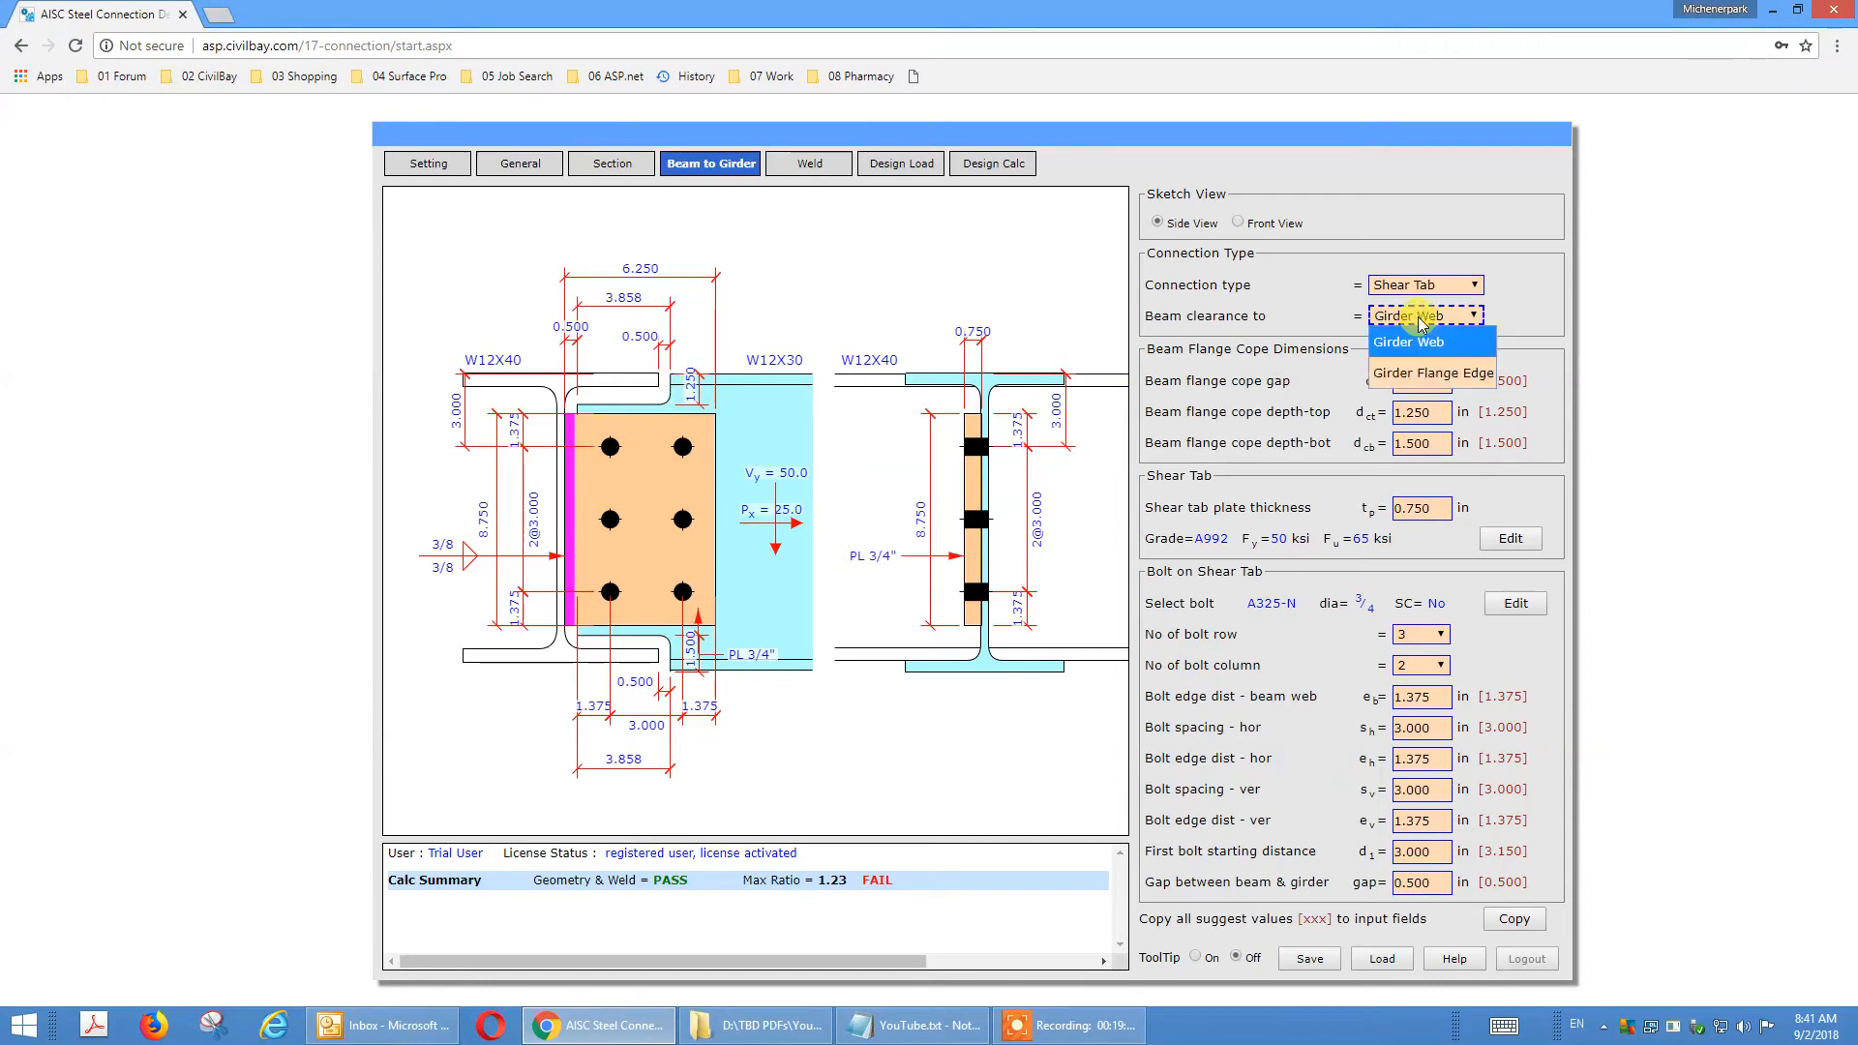
left_click(1264, 326)
Review the beam flange cope gap and the top and bottom cope depth inputs against the connection sketch.
left_click(1417, 383)
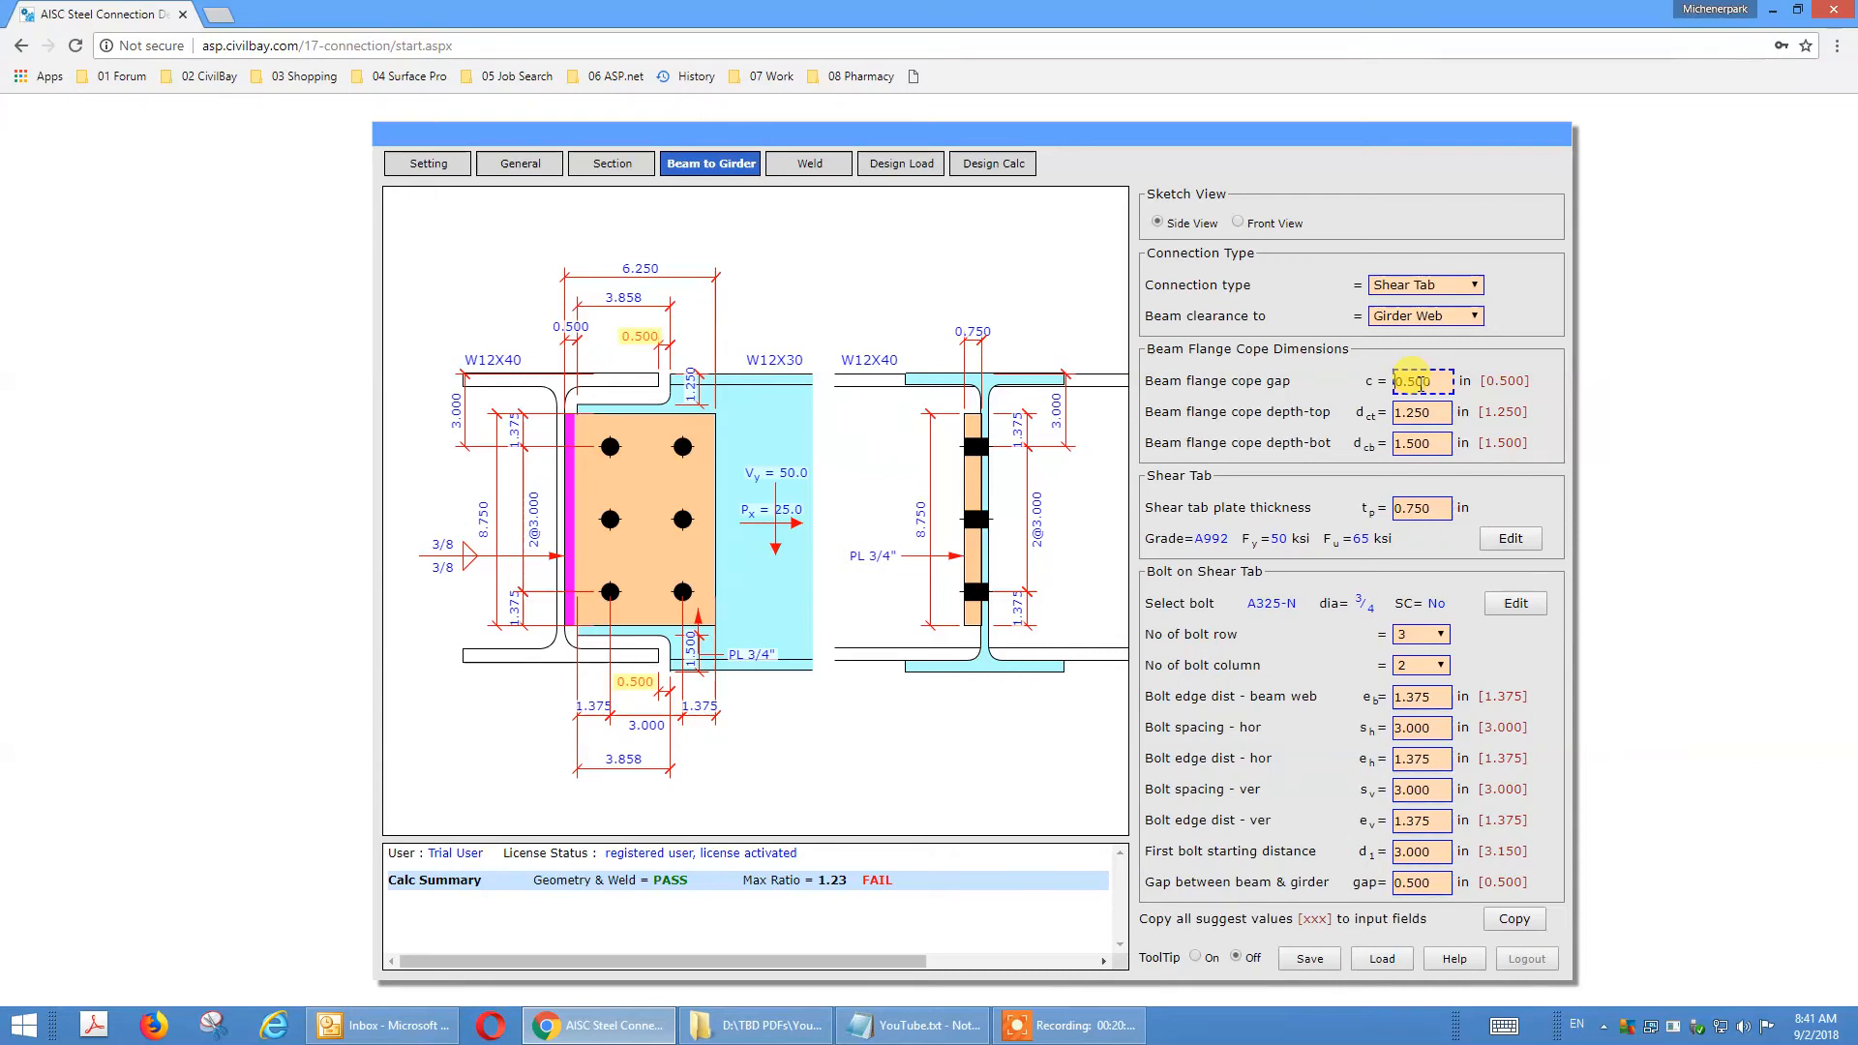
left_click(1427, 412)
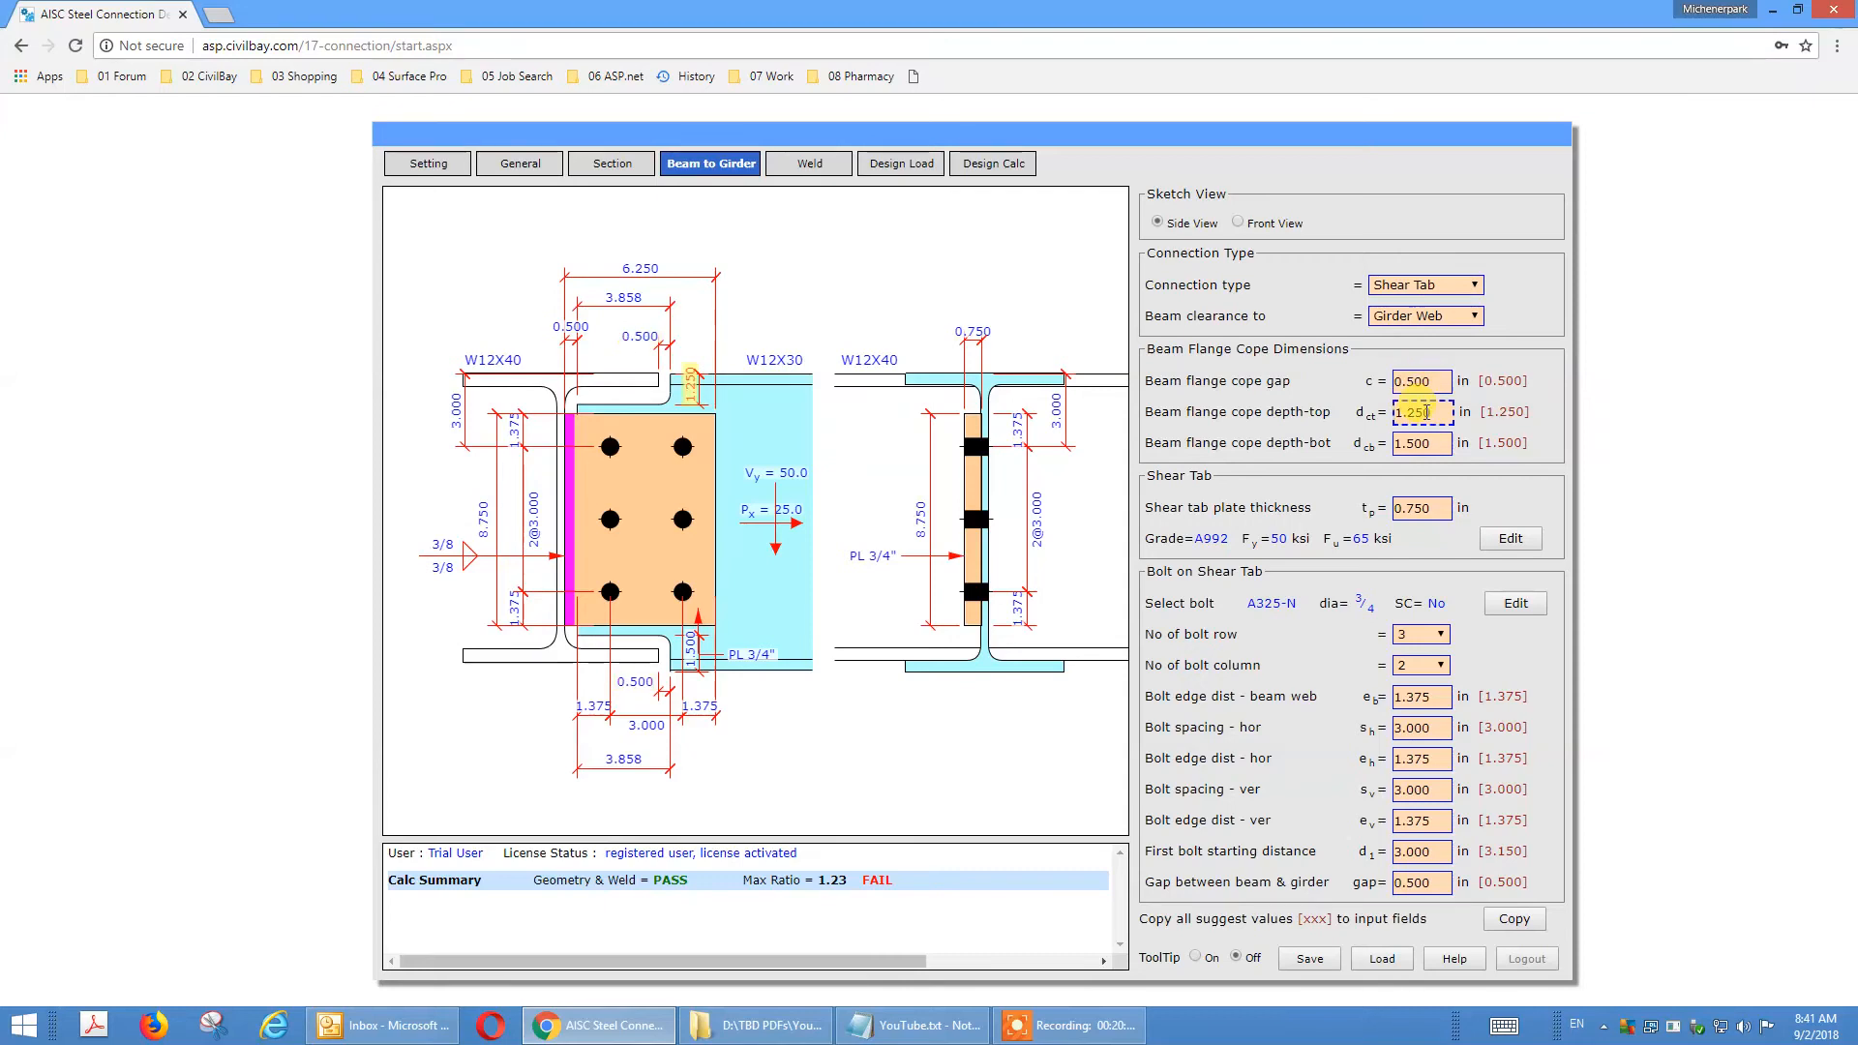
left_click(1430, 445)
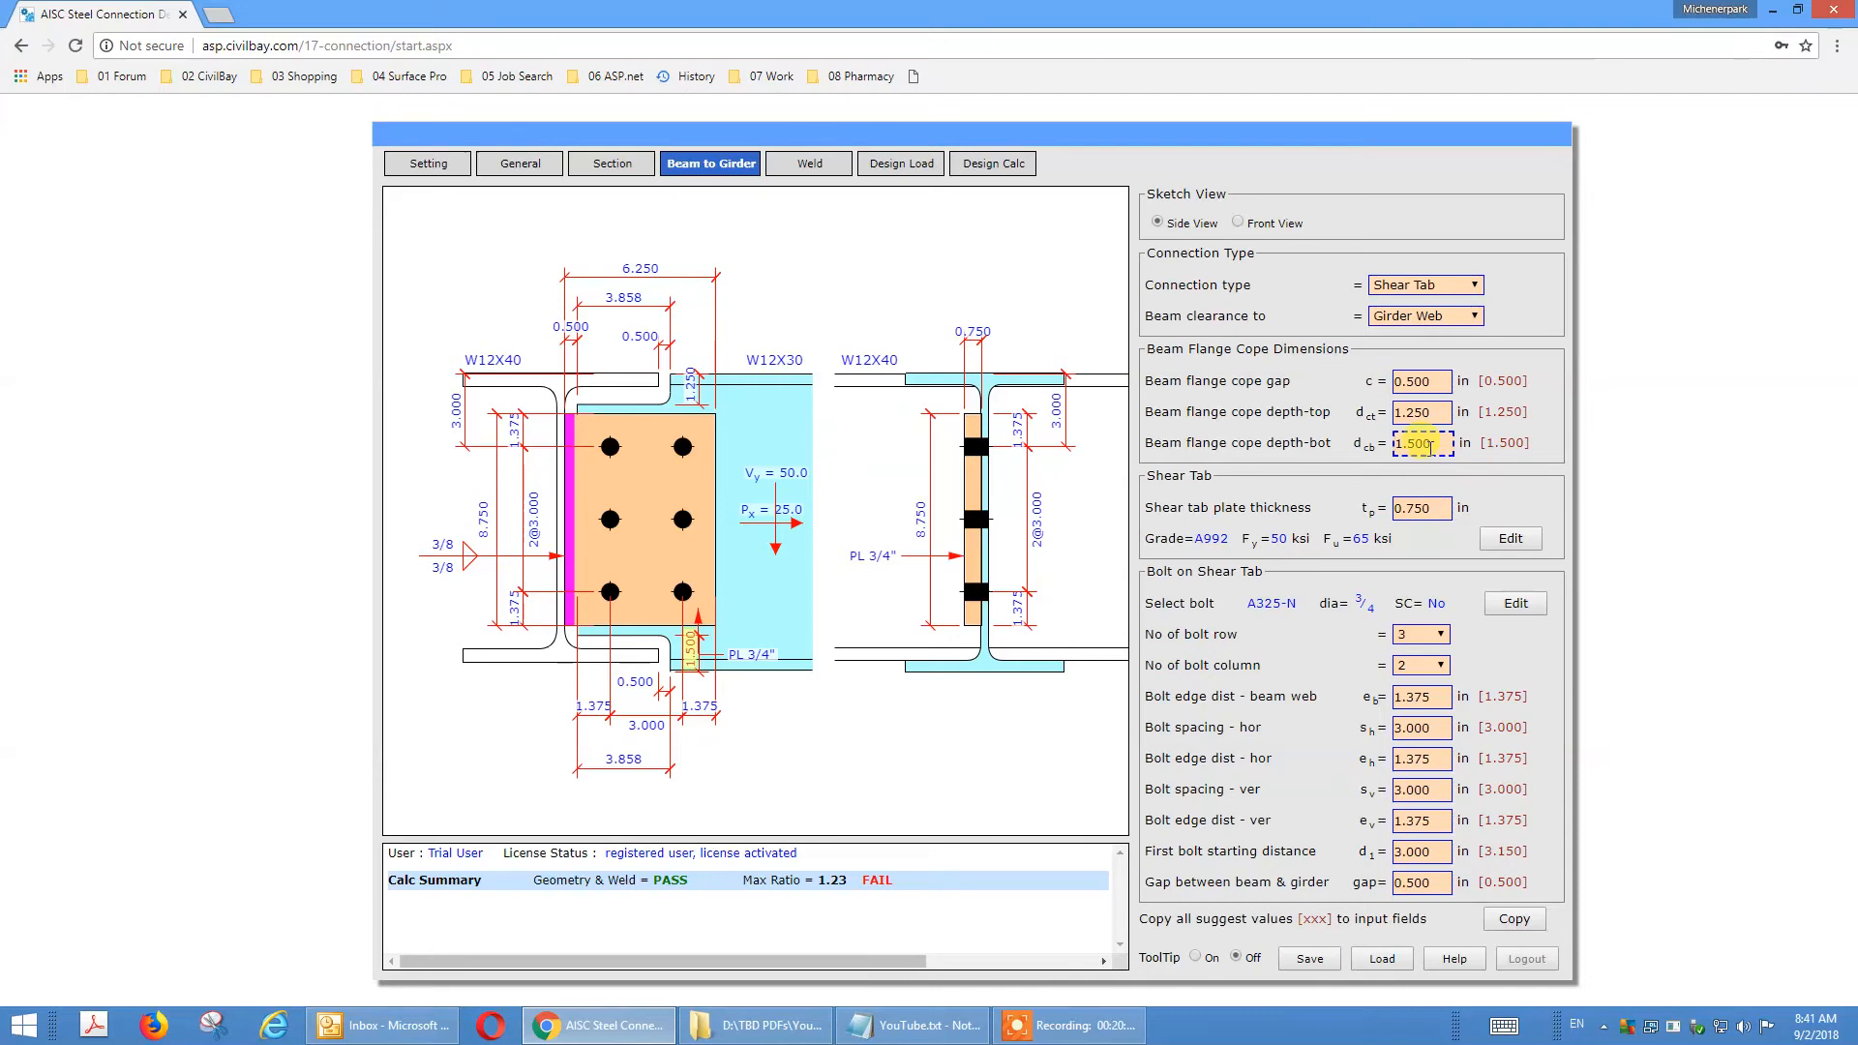
left_click(1499, 913)
left_click(1415, 447)
left_click(1326, 489)
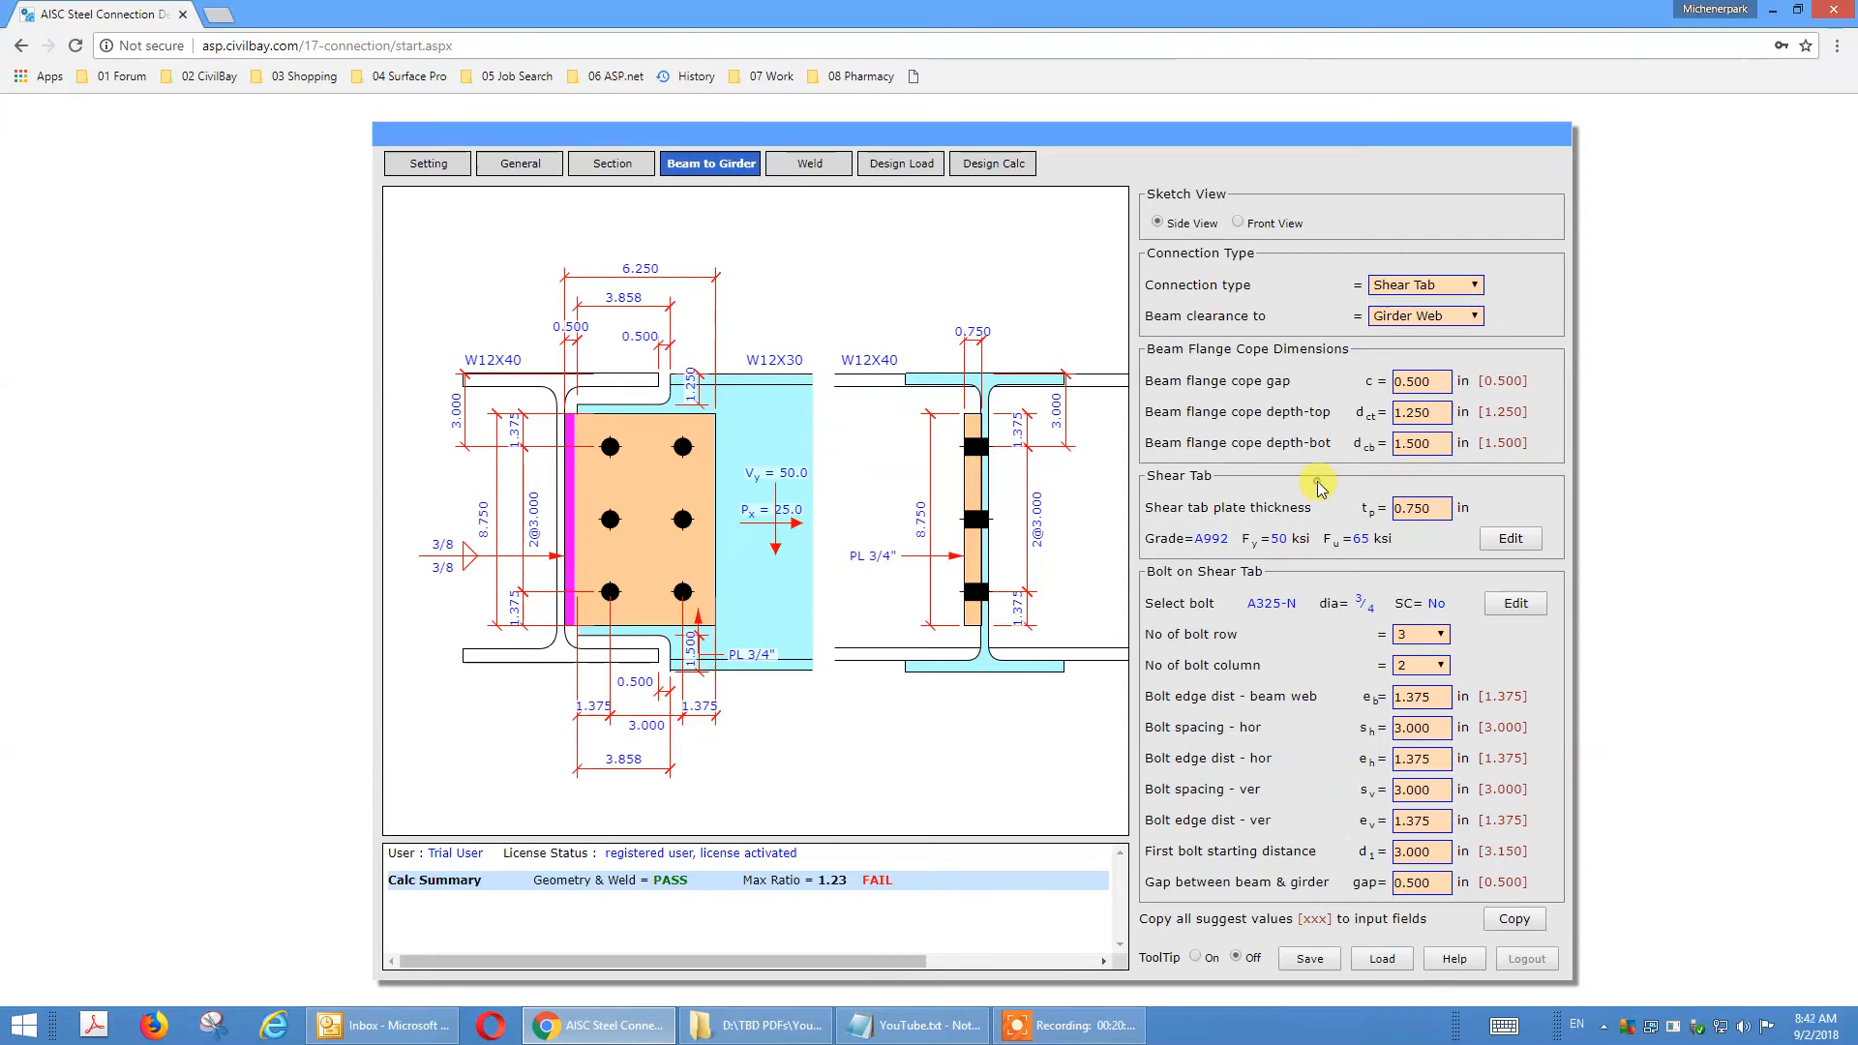
Review the shear tab thickness, bolt rows and columns, edge distances, spacings, first bolt distance and beam-girder gap against the sketch.
left_click(1435, 511)
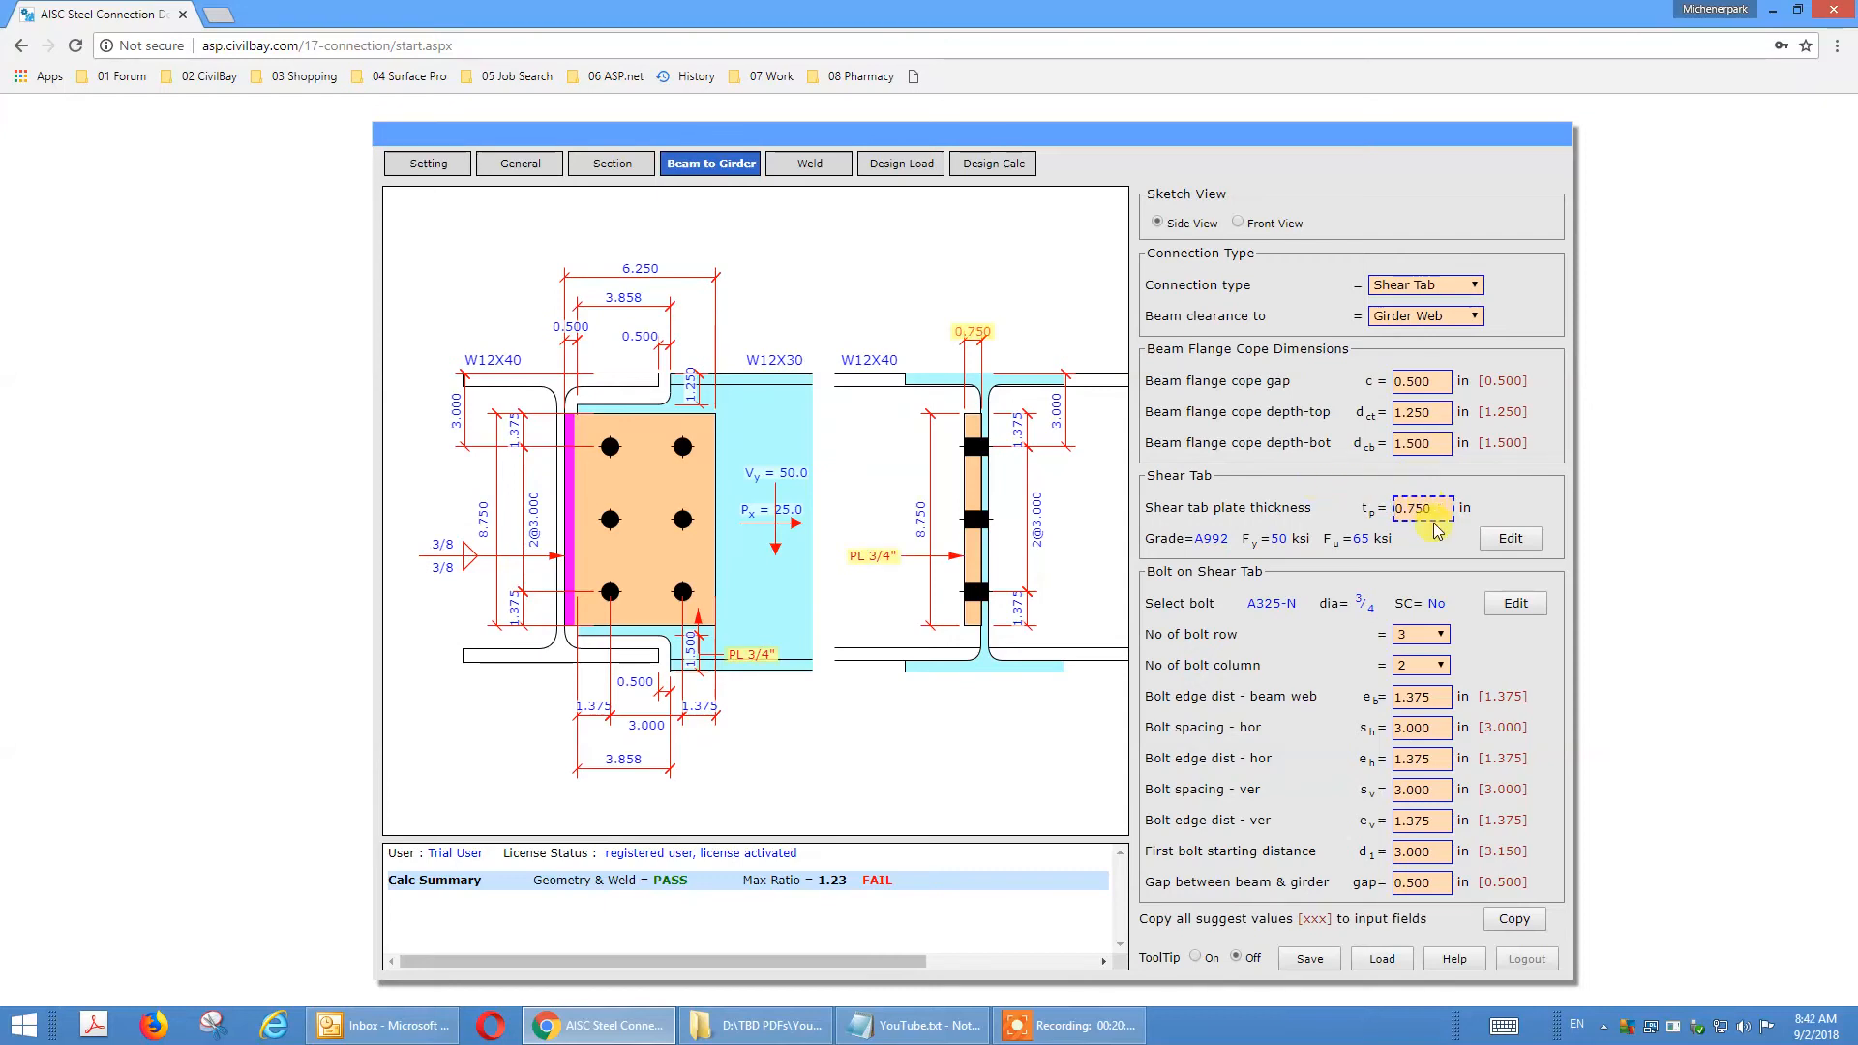
left_click(1439, 635)
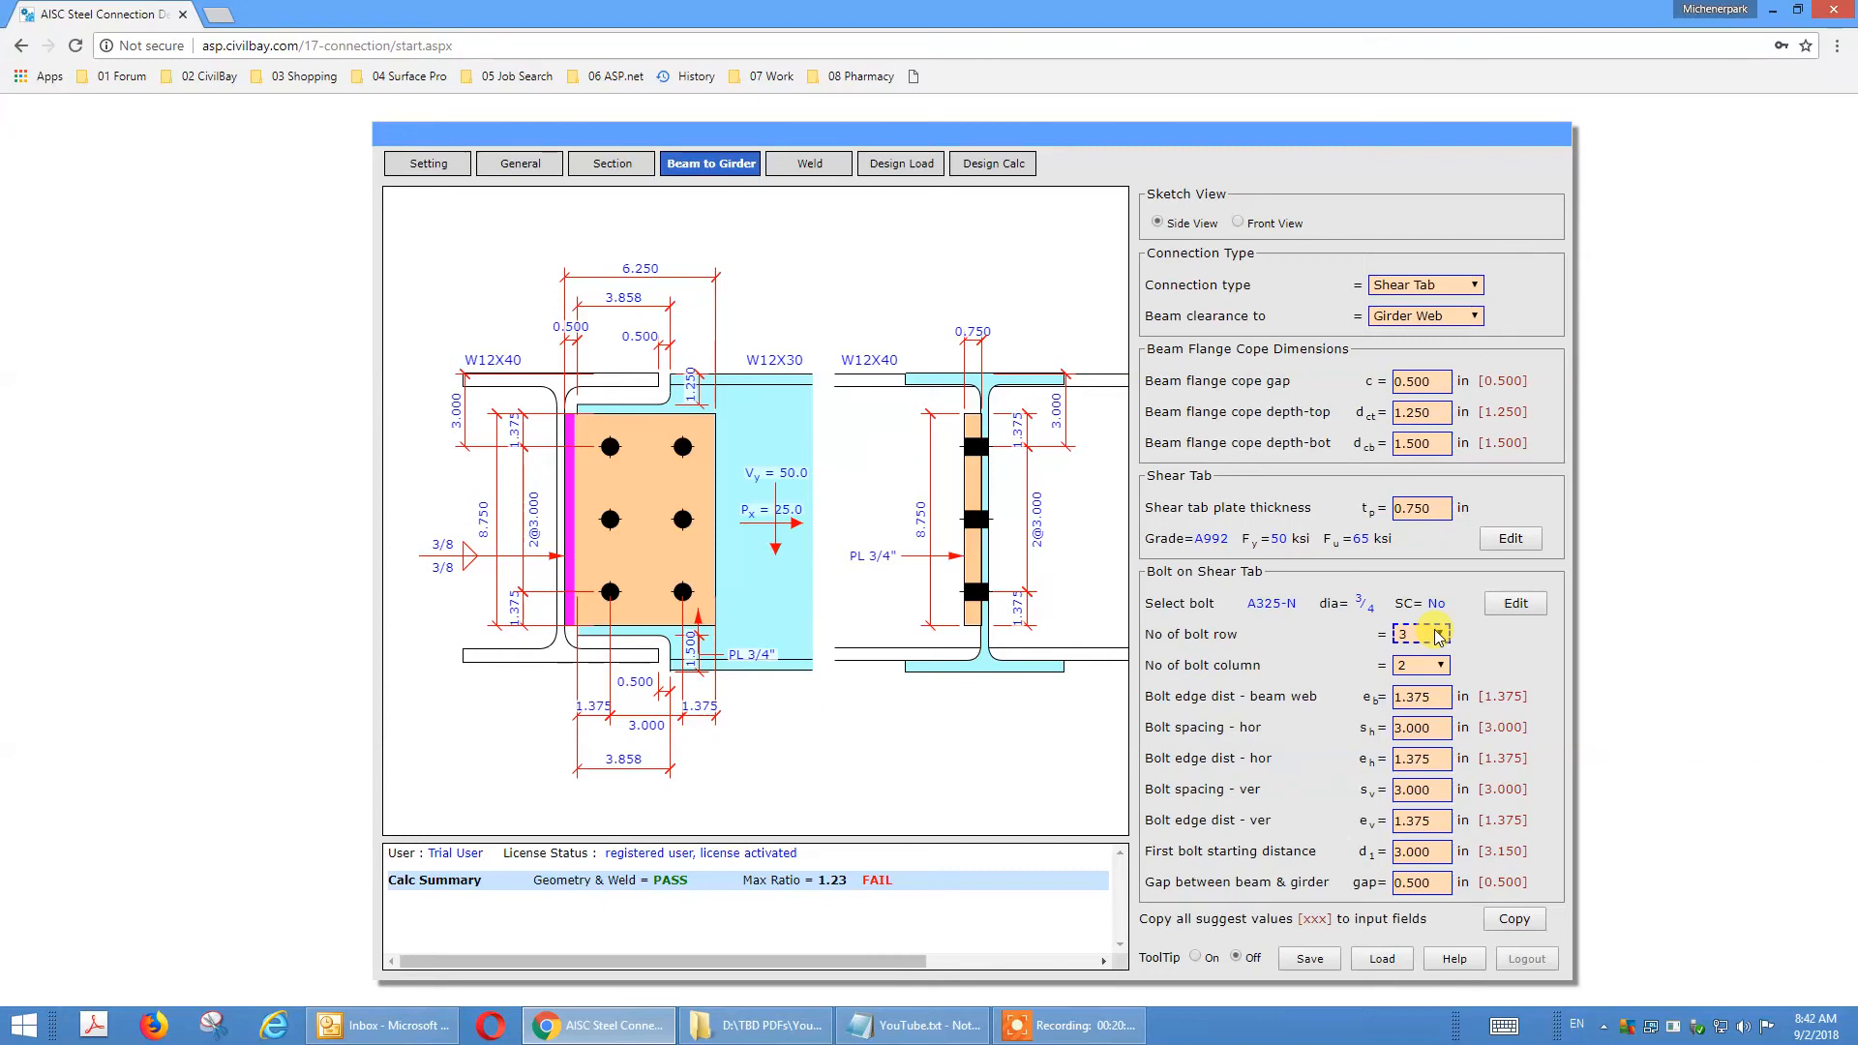
left_click(1435, 668)
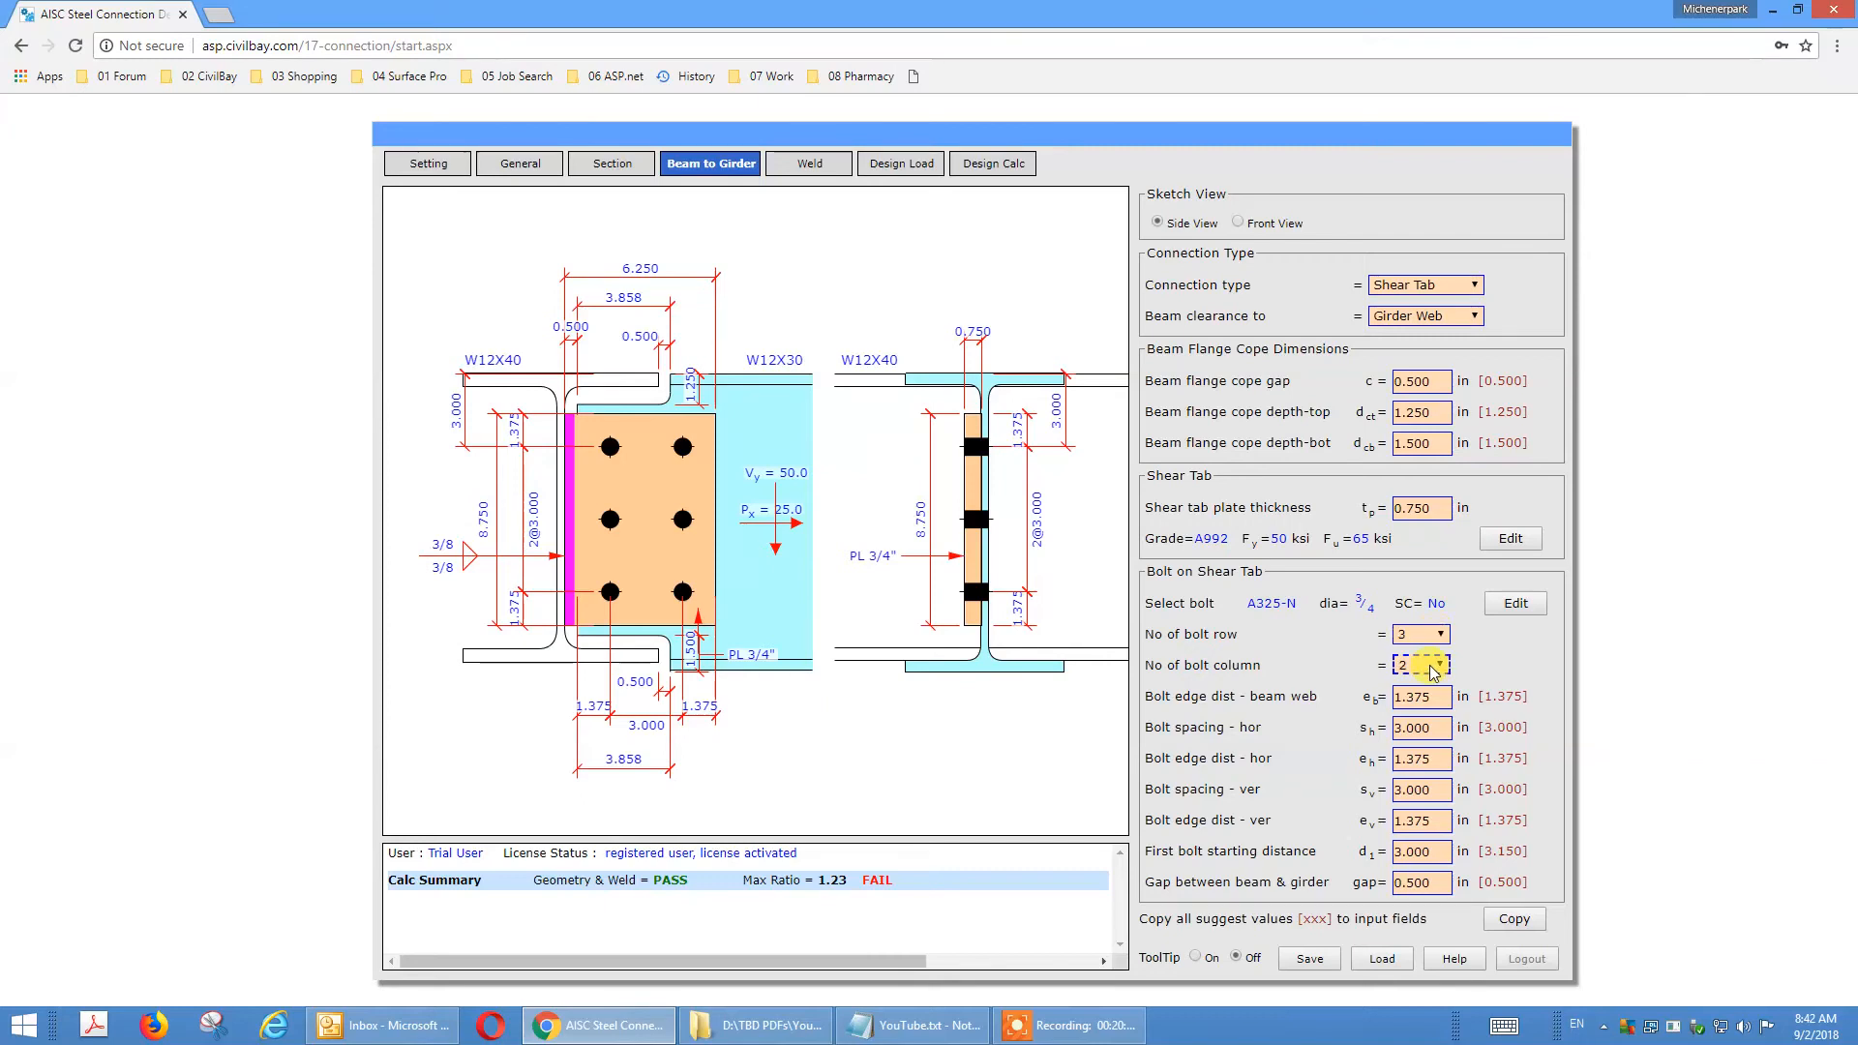
left_click(1433, 697)
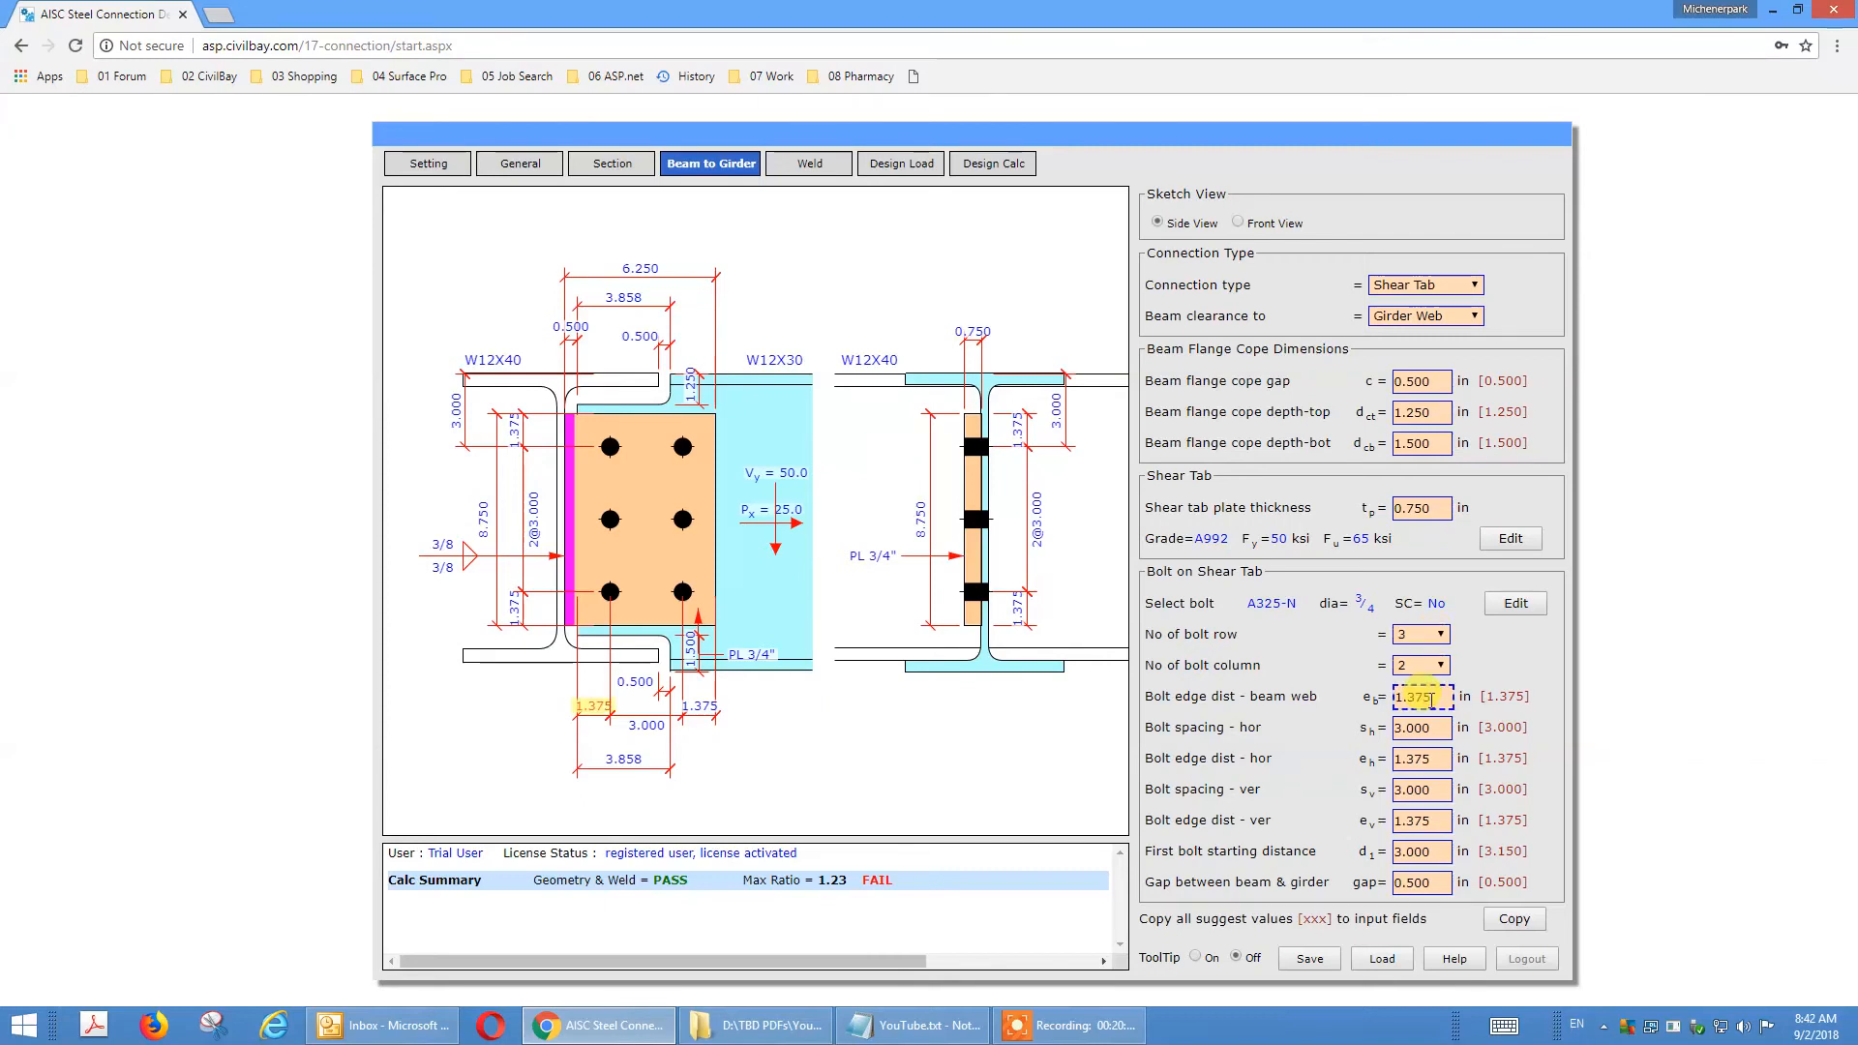
left_click(1432, 727)
left_click(1432, 759)
left_click(1432, 791)
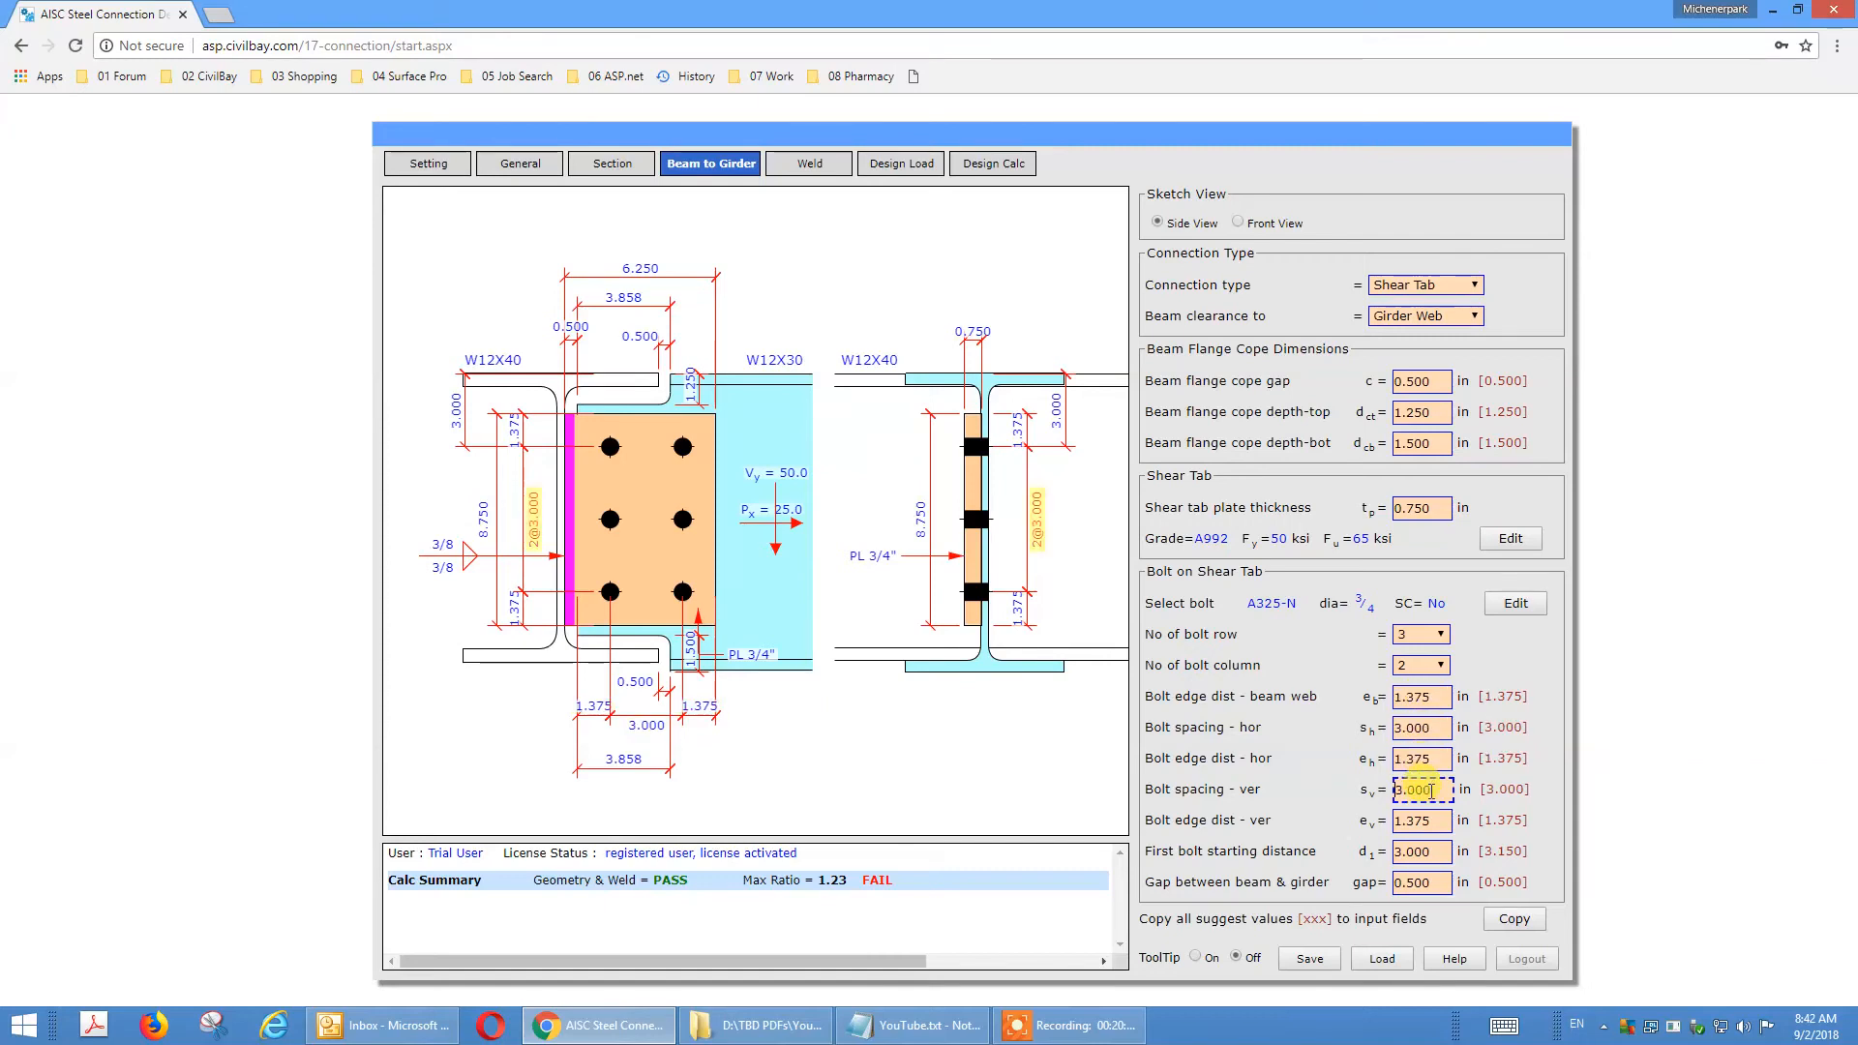
left_click(1404, 824)
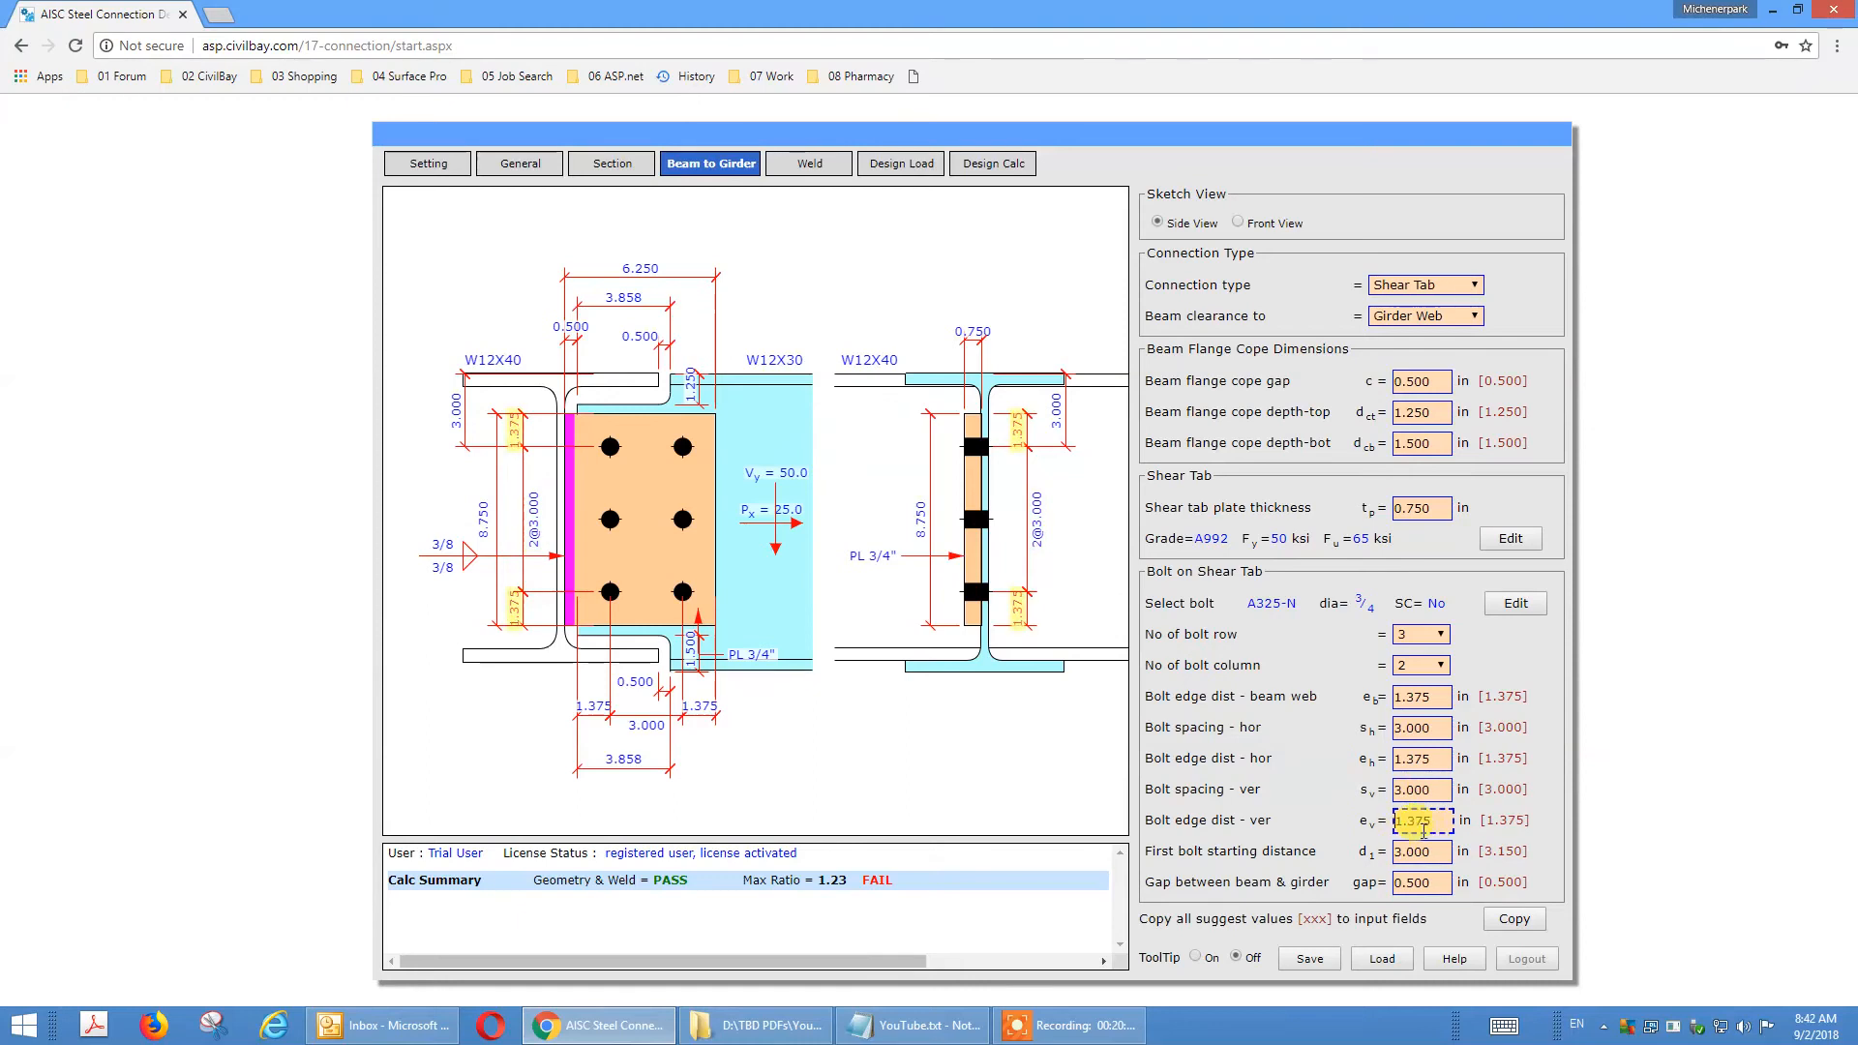
left_click(1419, 856)
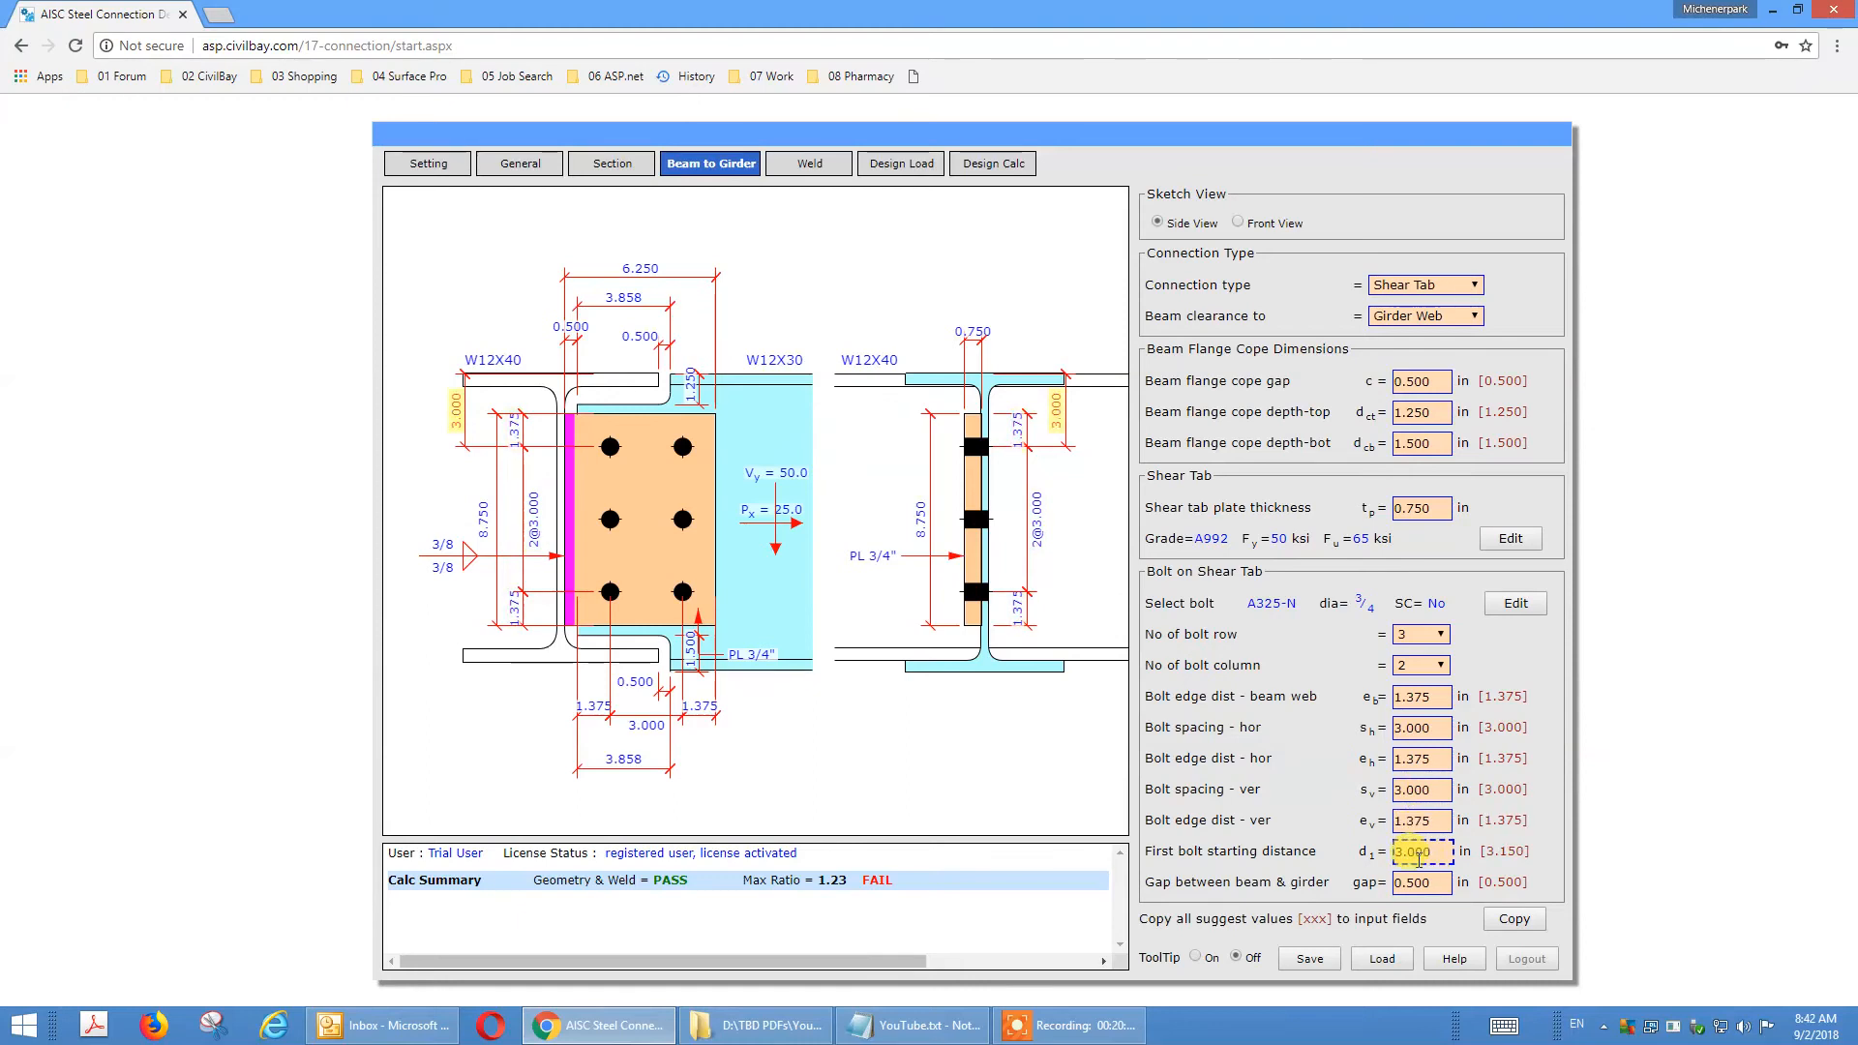
left_click(1424, 883)
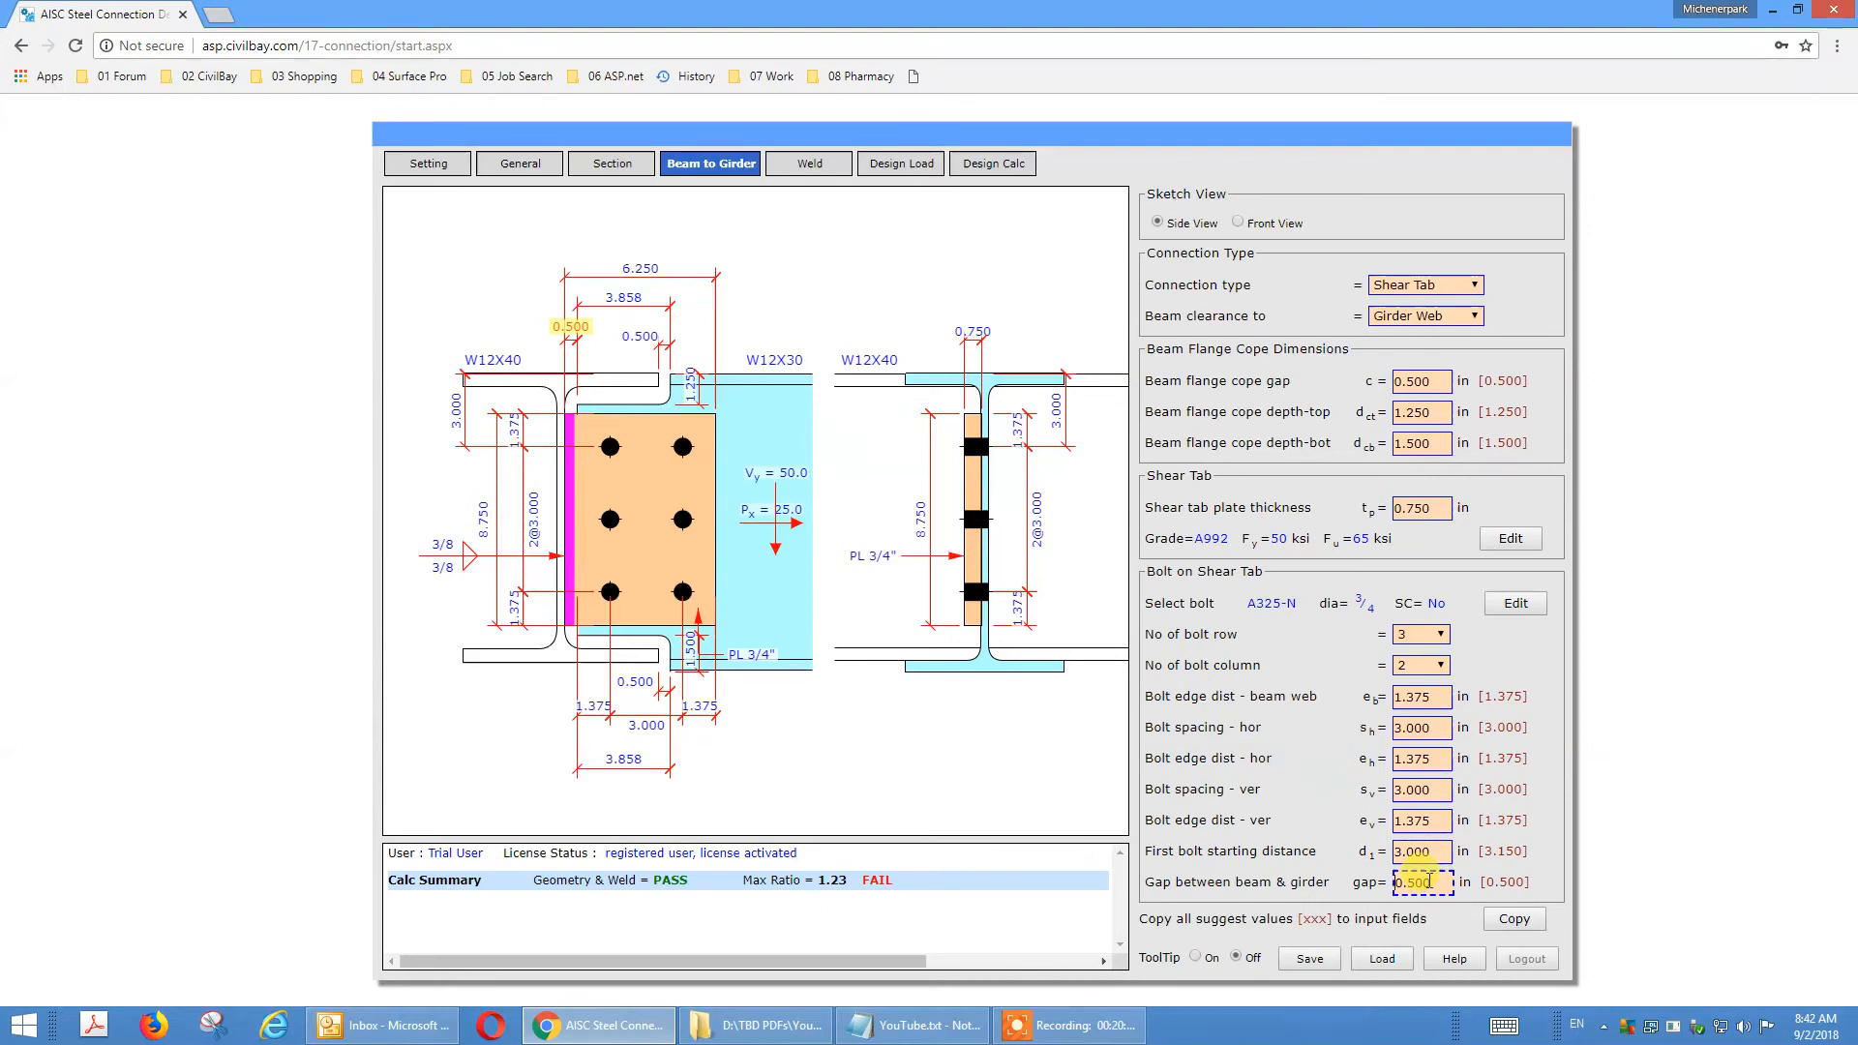
left_click(1164, 743)
Review the shear tab weld size and the factored beam end shear and axial load inputs.
left_click(825, 170)
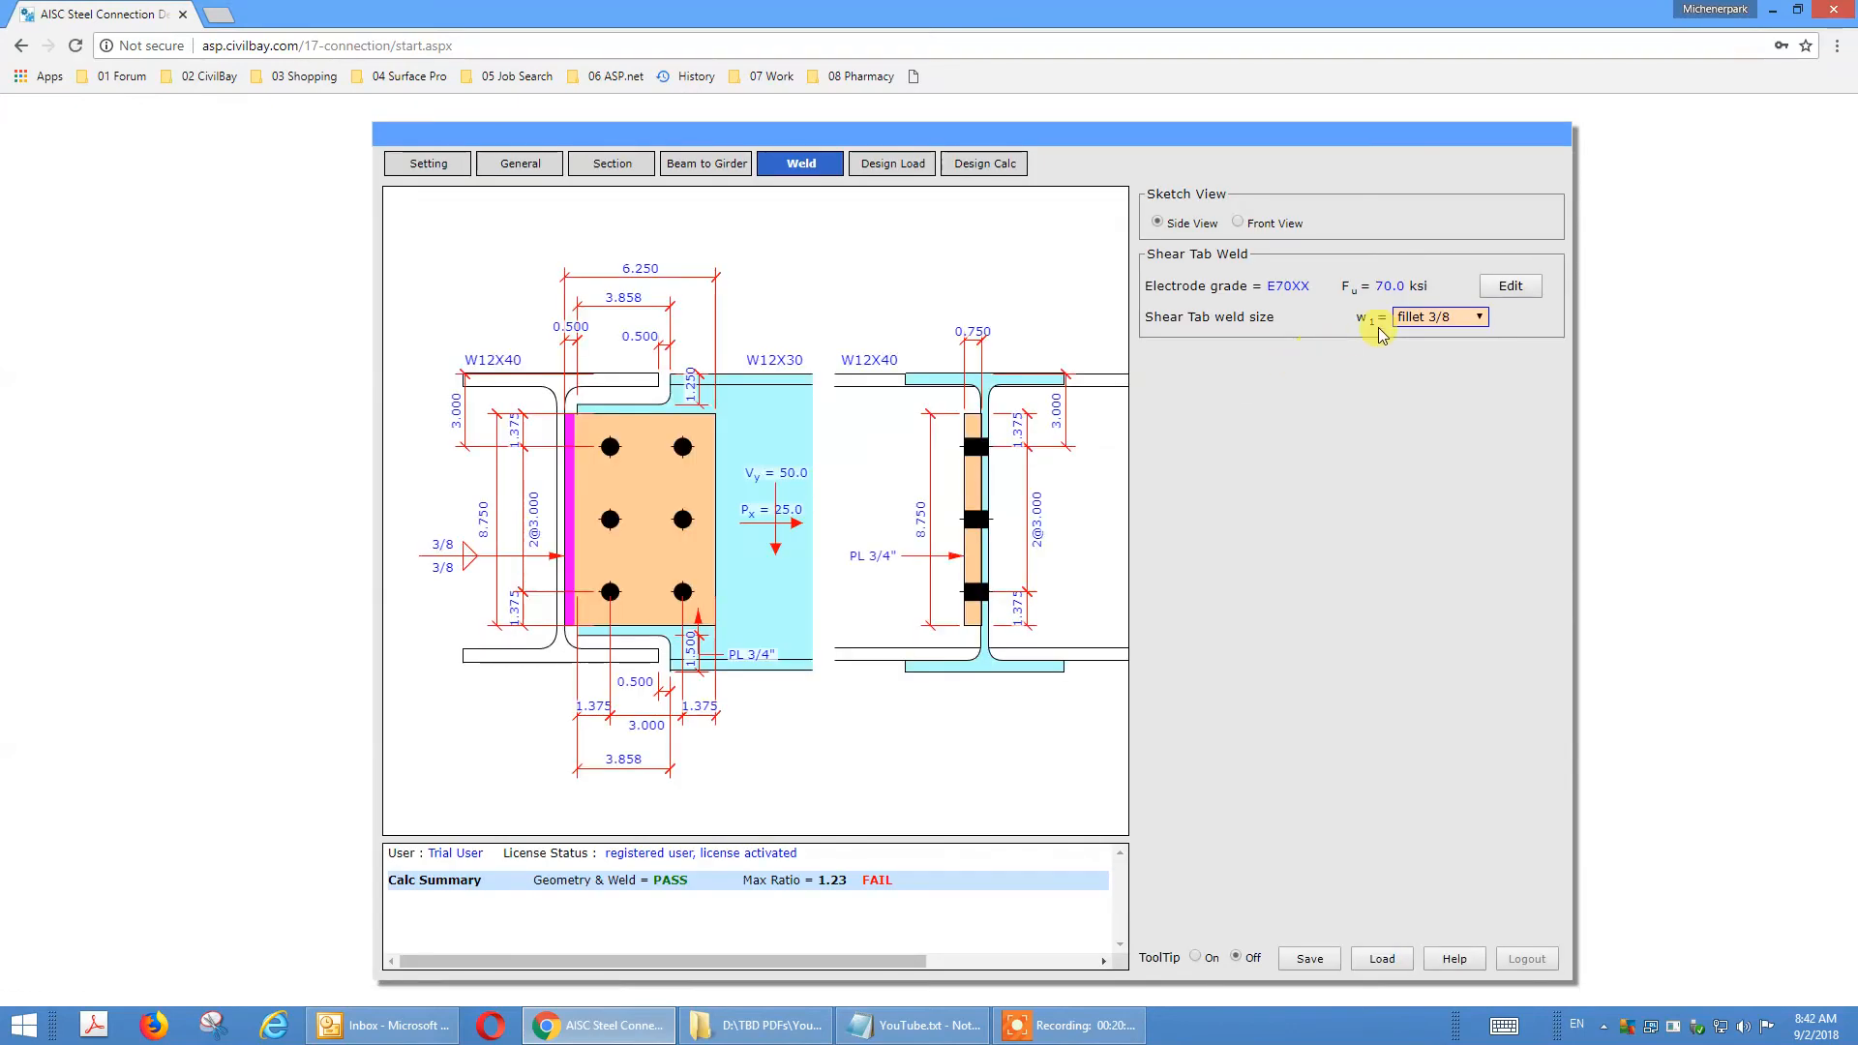
left_click(908, 167)
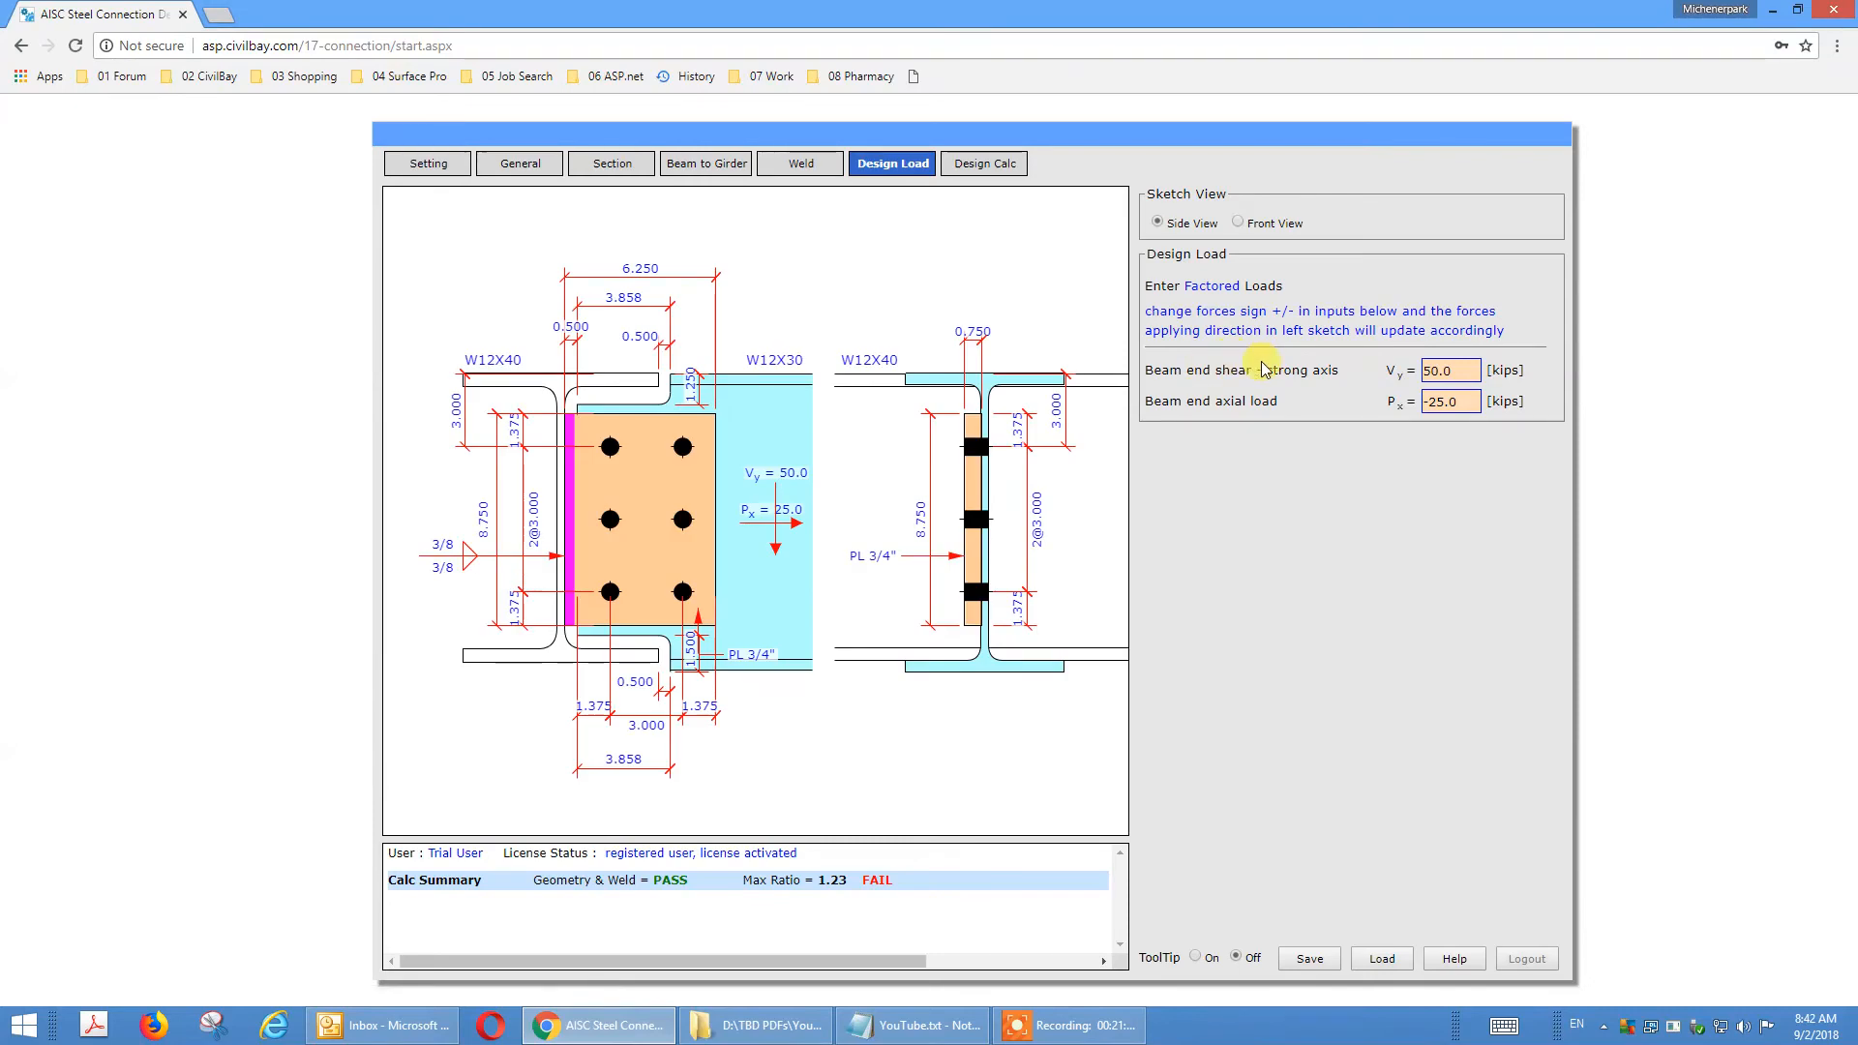
left_click(1462, 369)
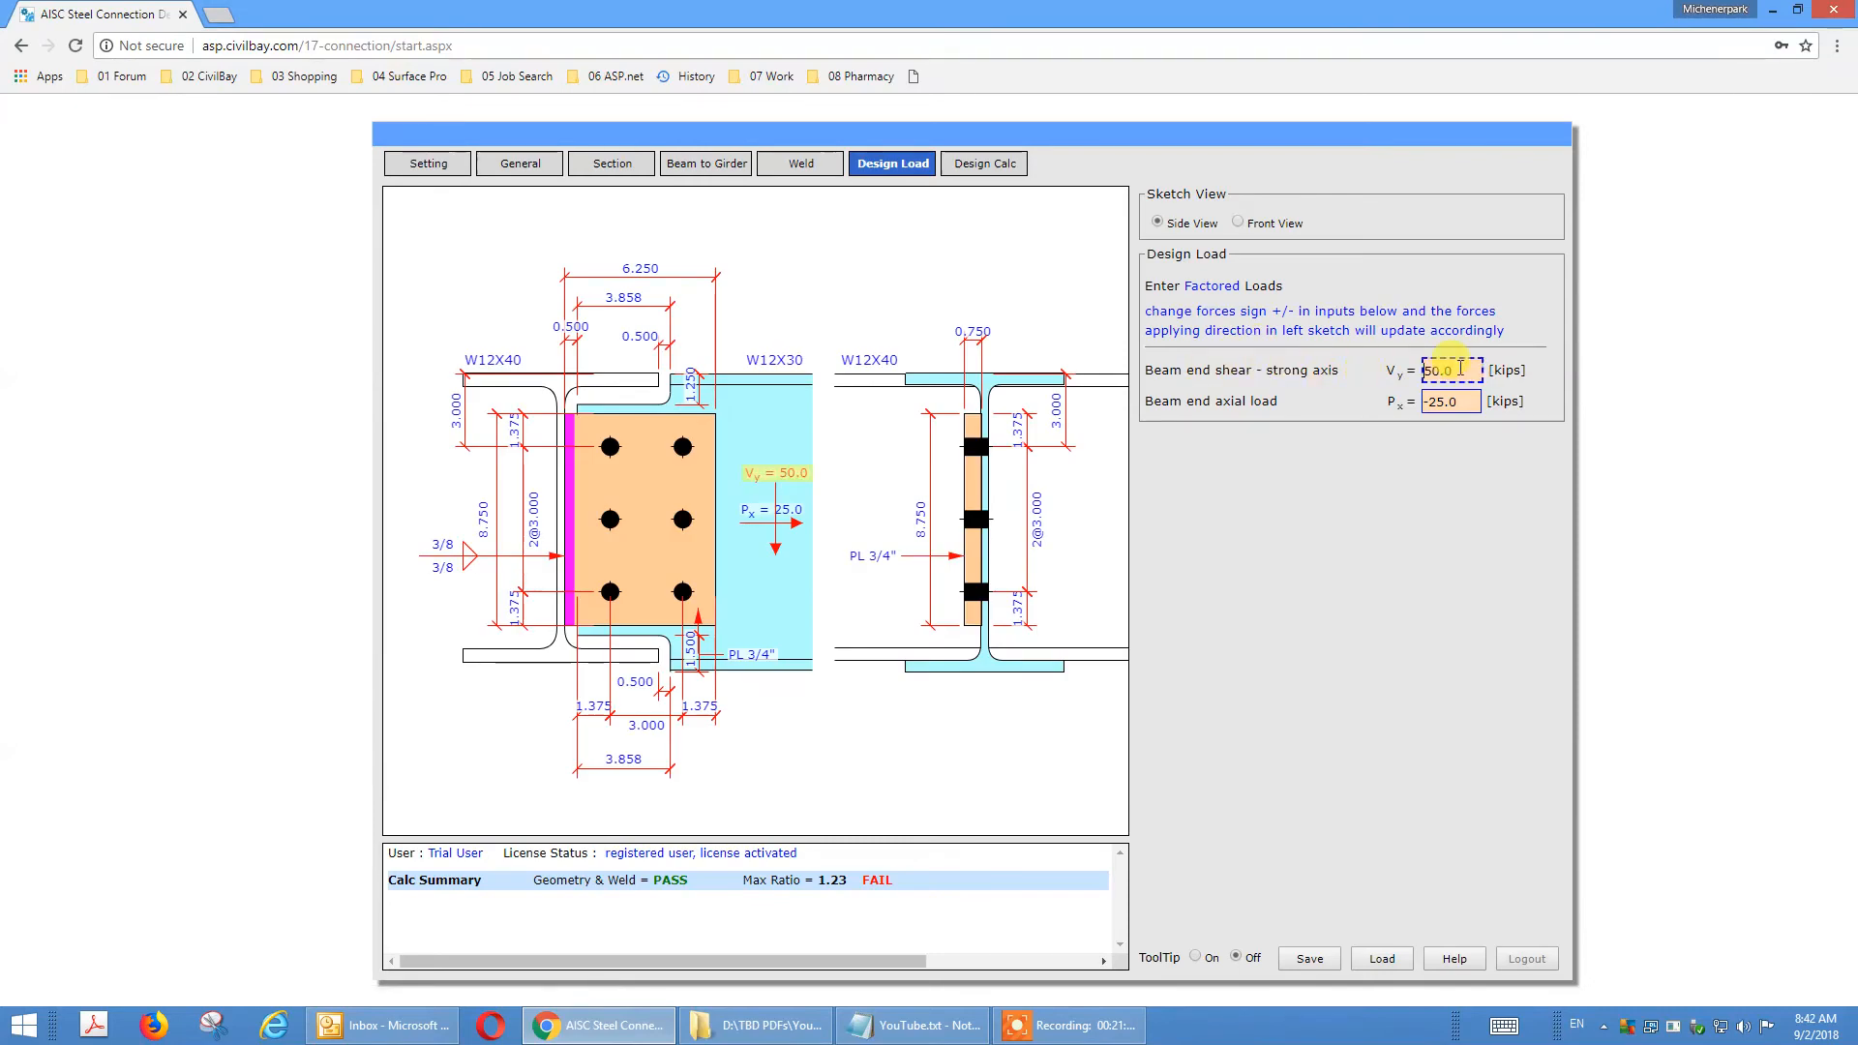
left_click(1457, 400)
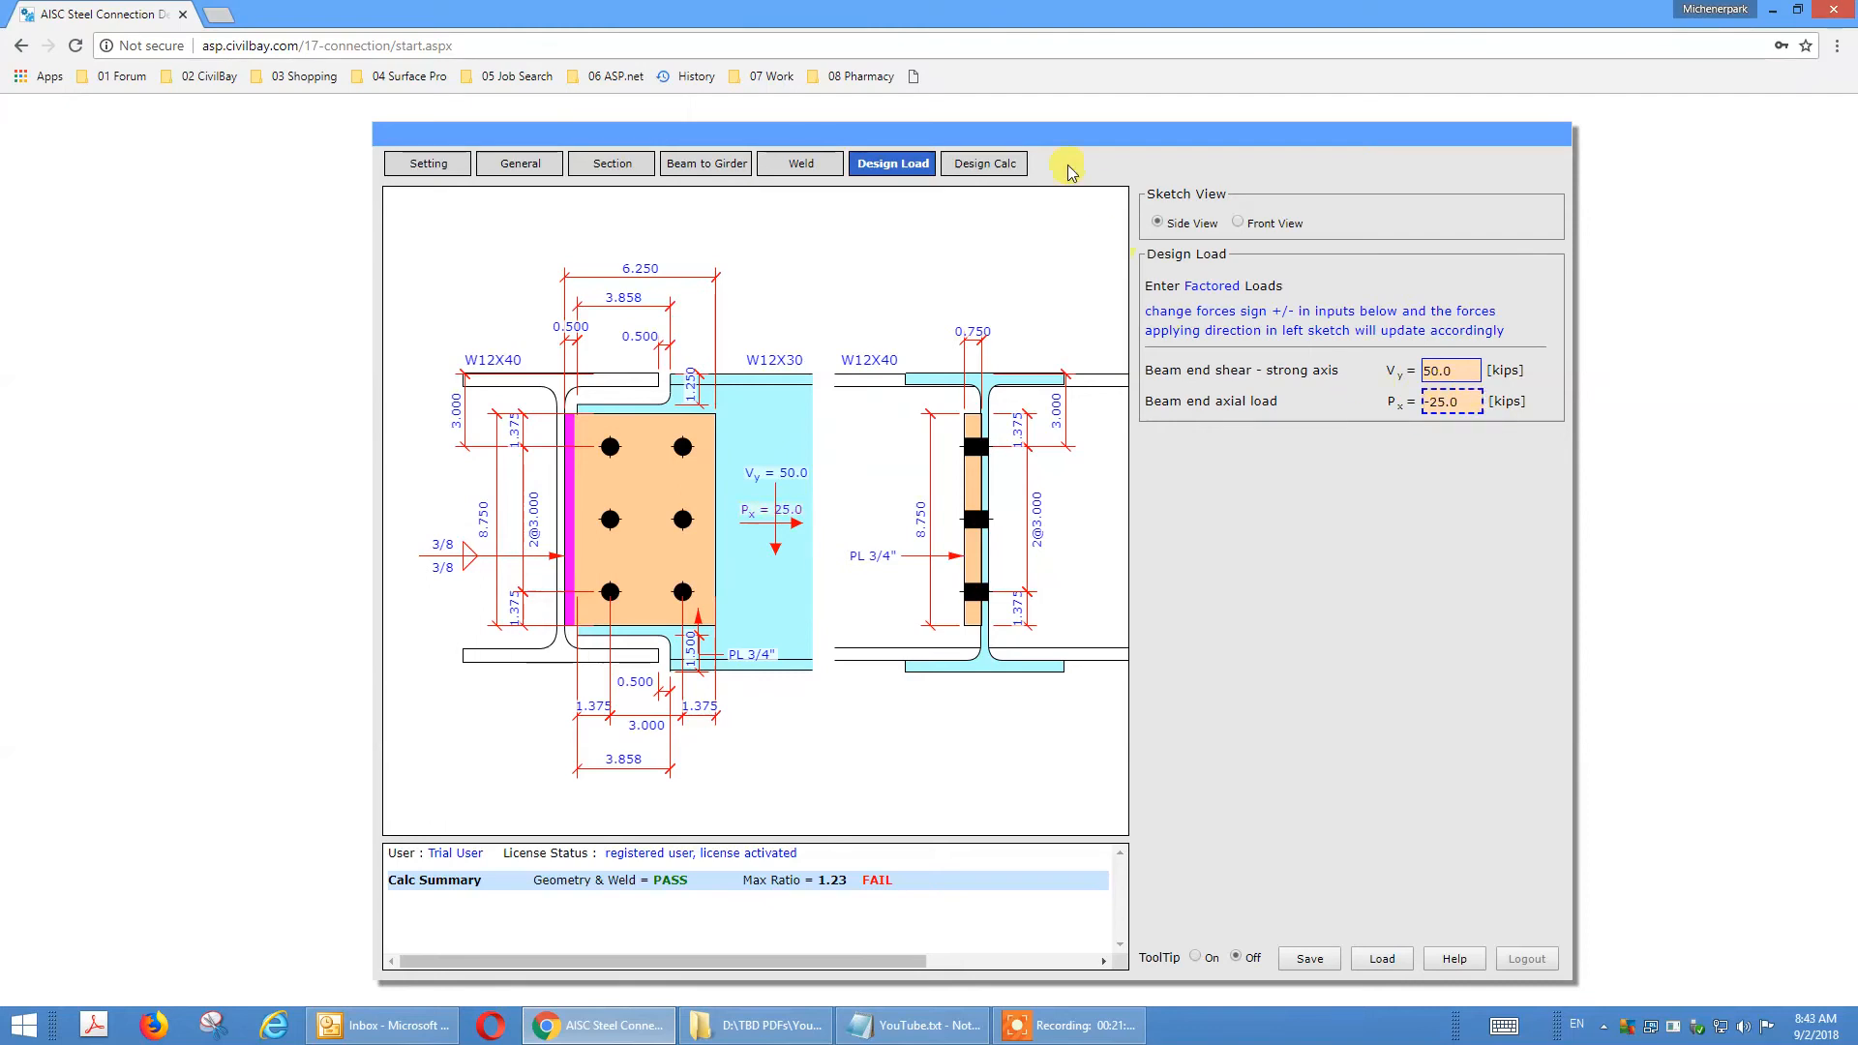
Include the sketches in the design calculation report and review the coped beam limit state checks.
left_click(1003, 167)
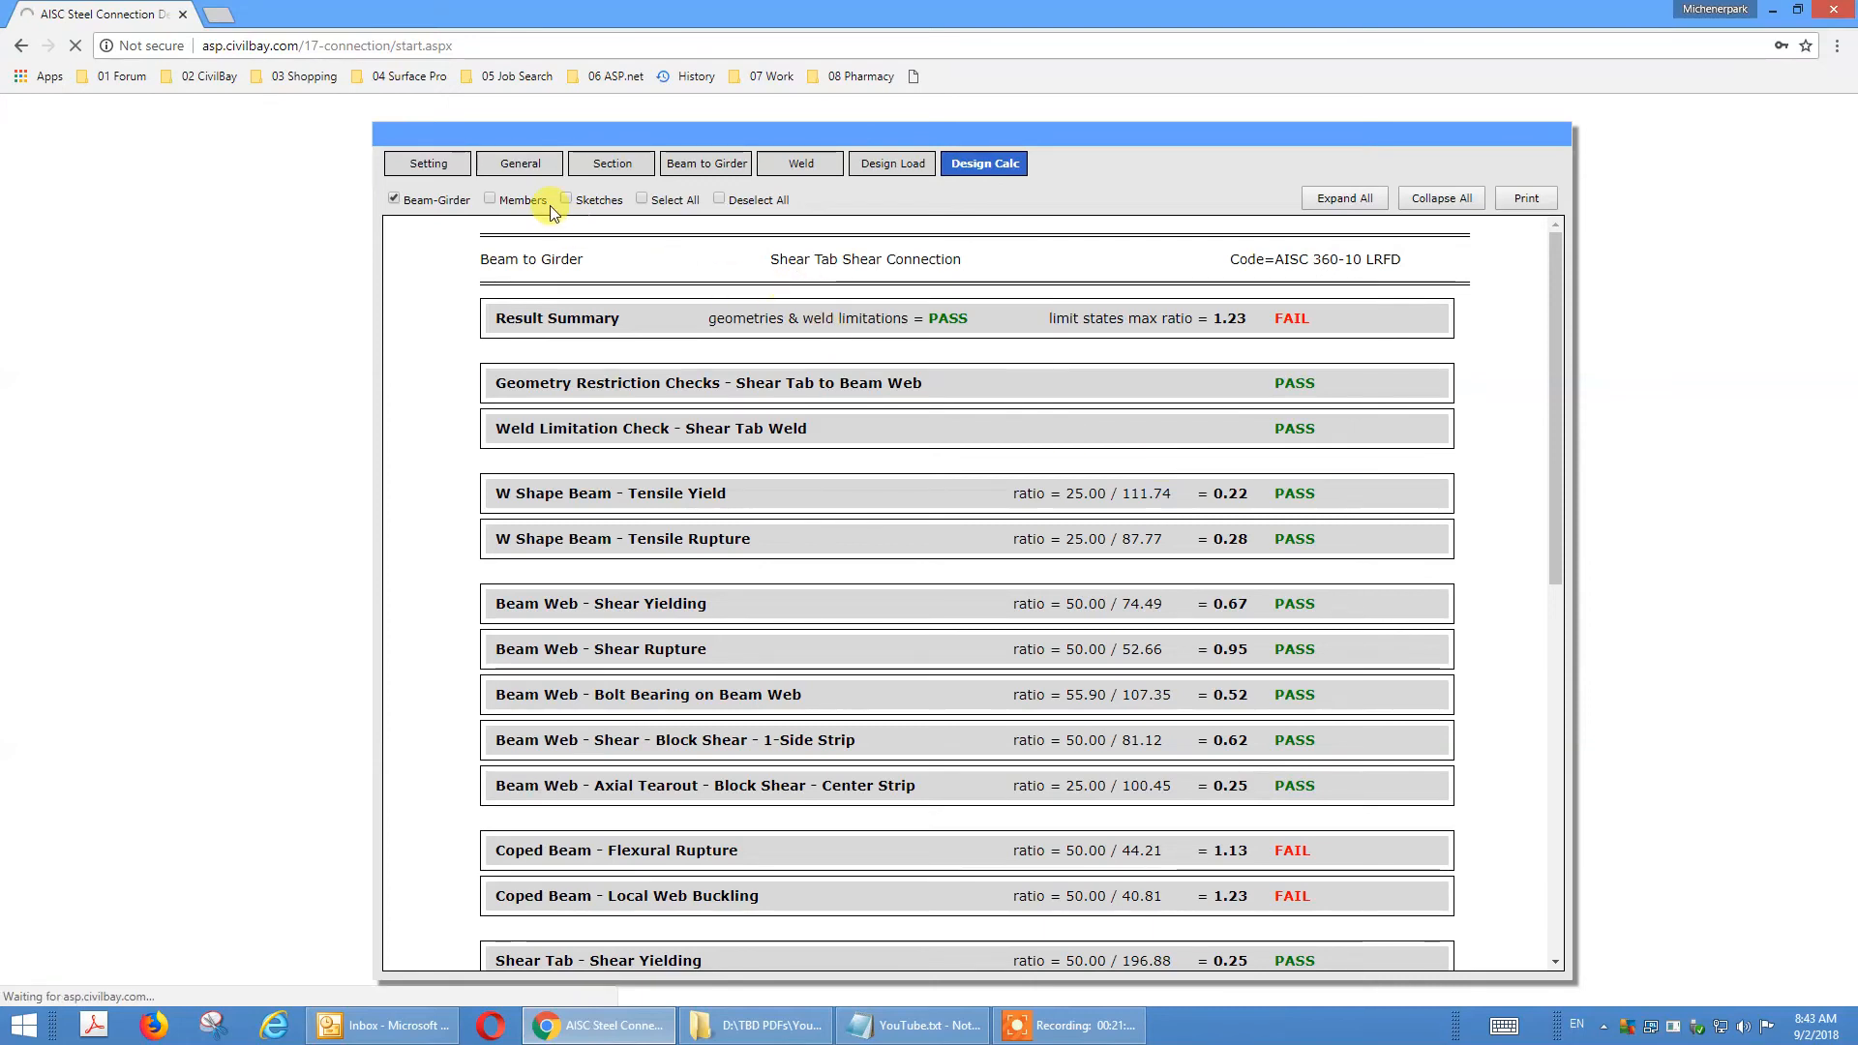
left_click(567, 199)
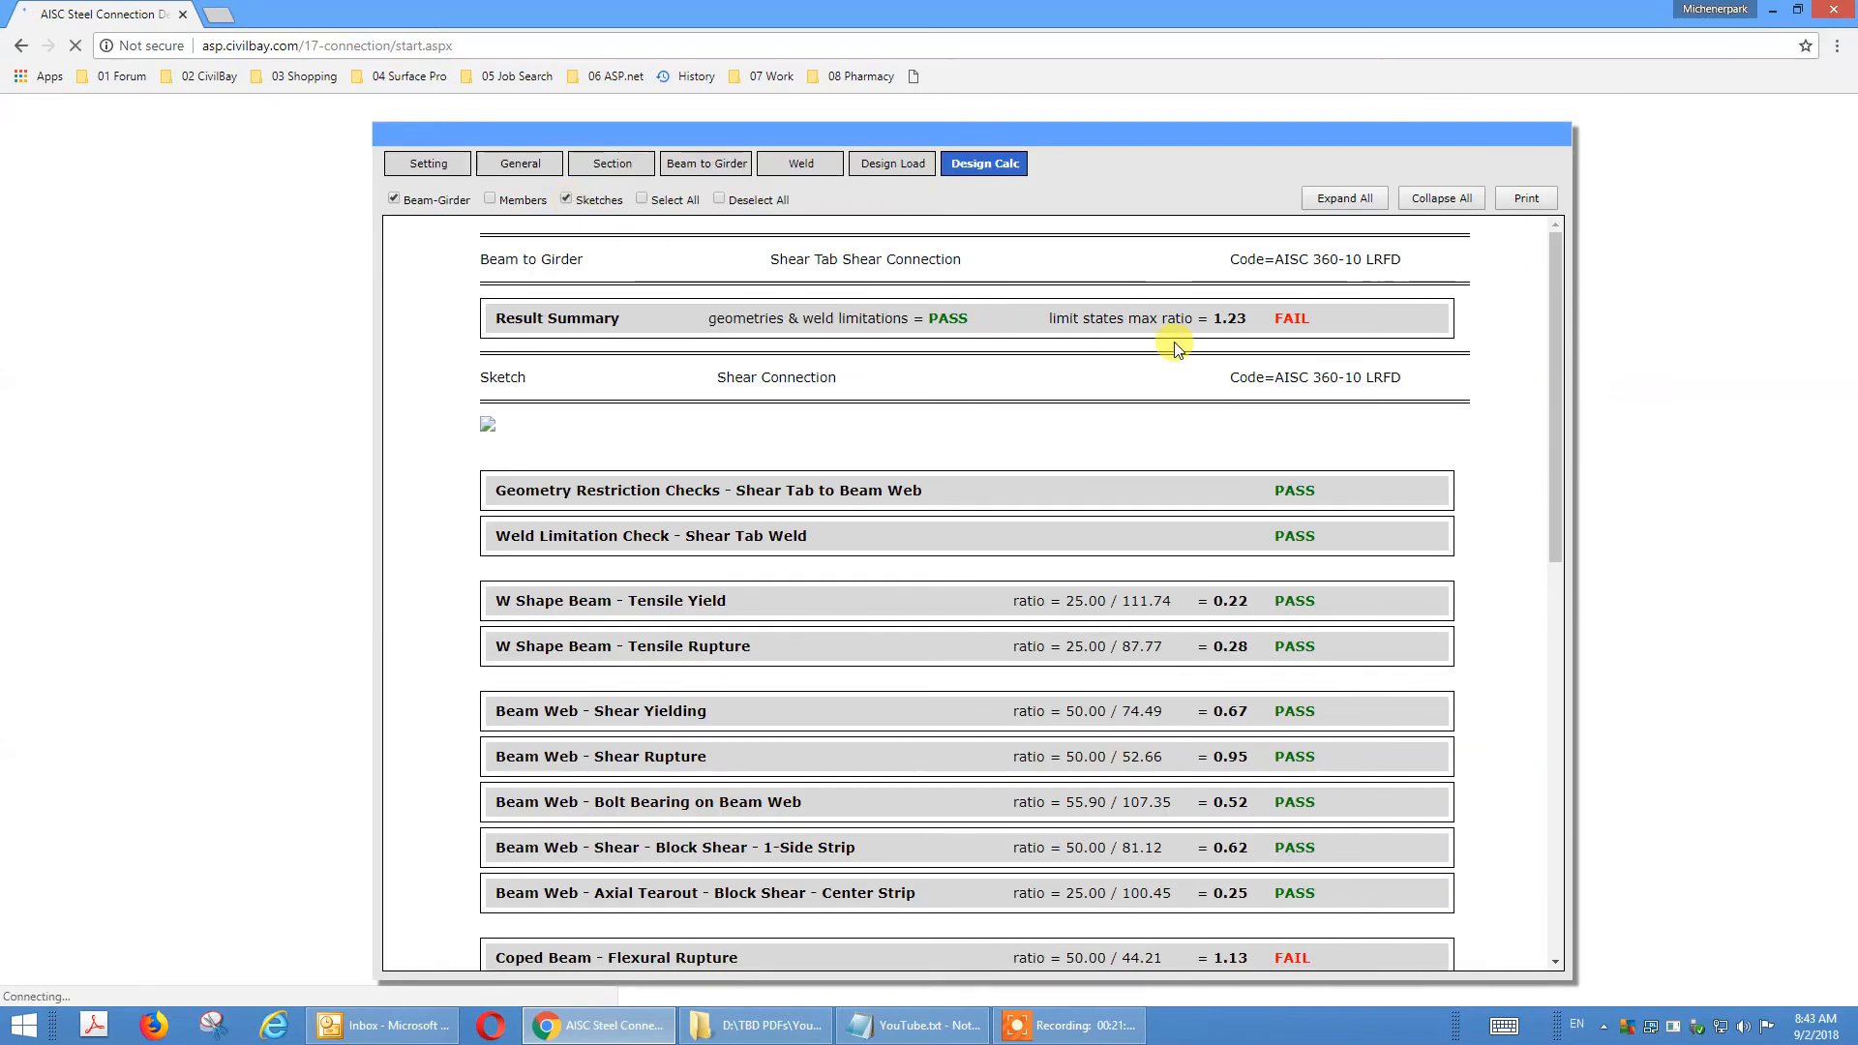
left_click_drag(1561, 350, 1590, 573)
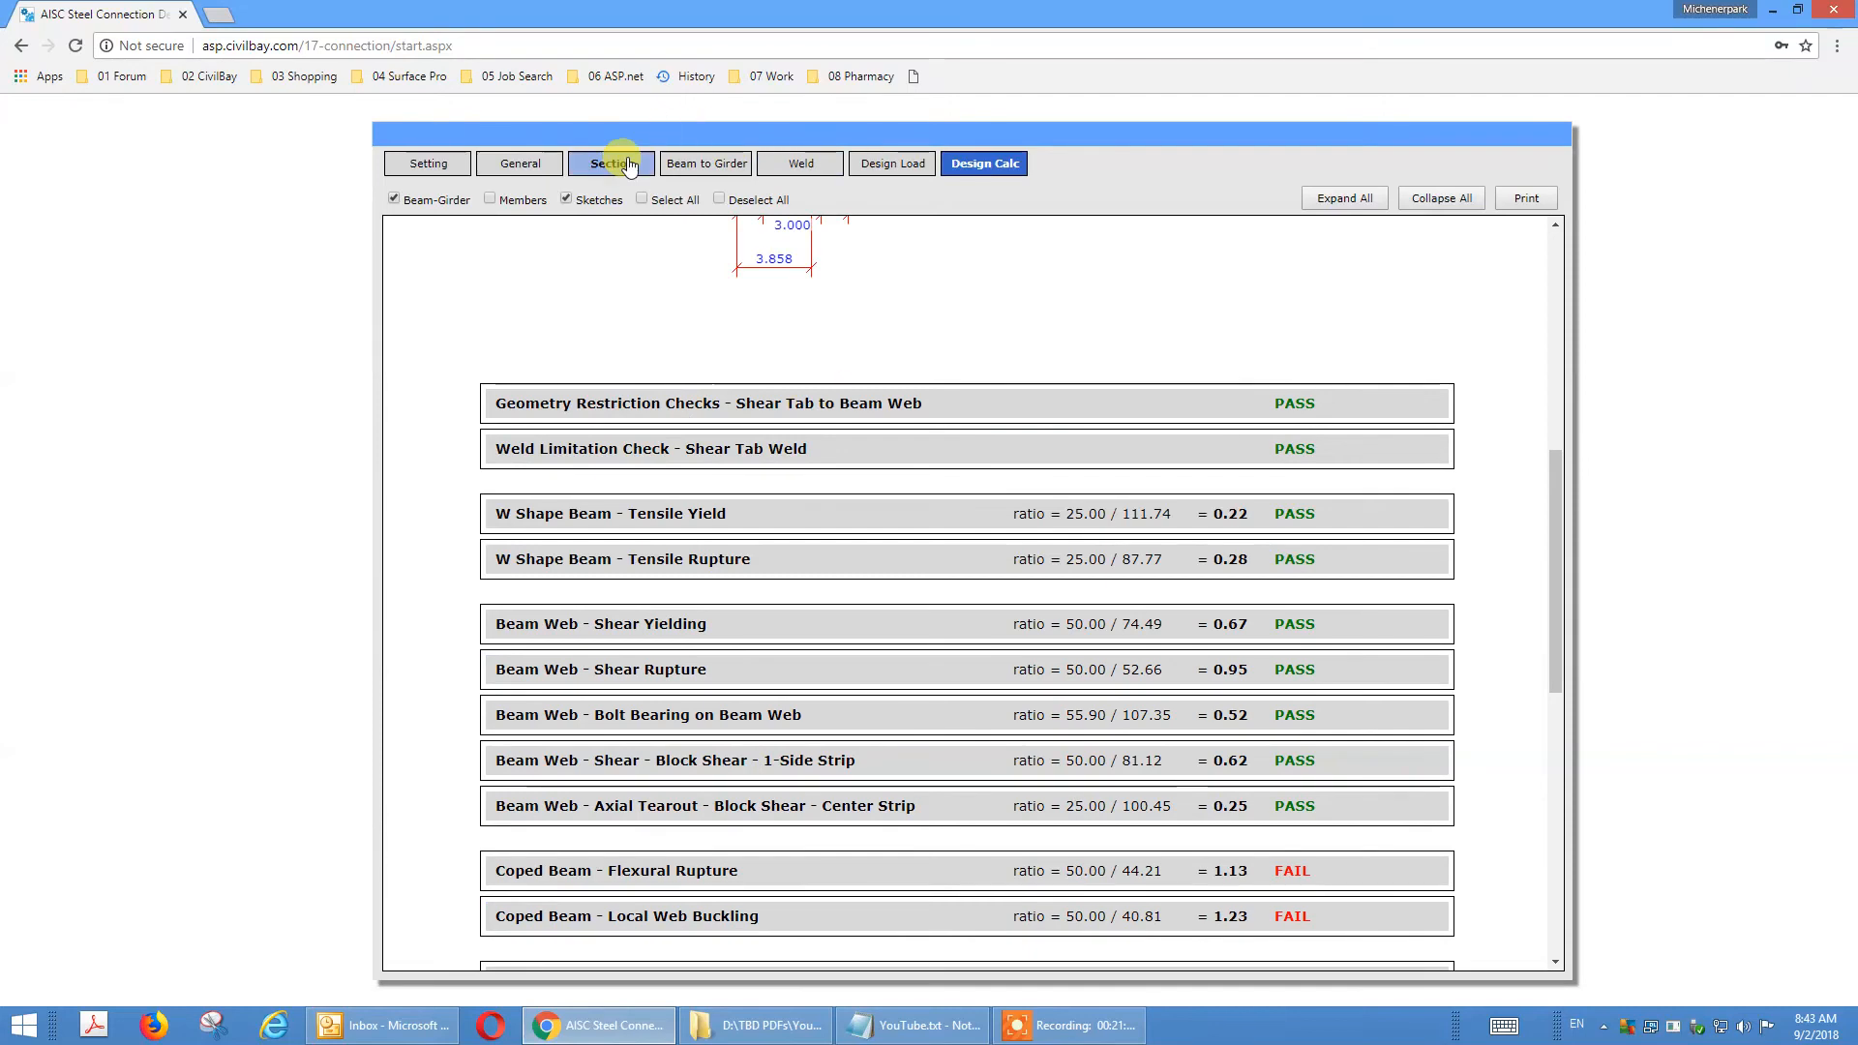
Set the horizontal reinforcing stiffener plate option at the coped beam web to Yes in the general settings.
left_click(531, 167)
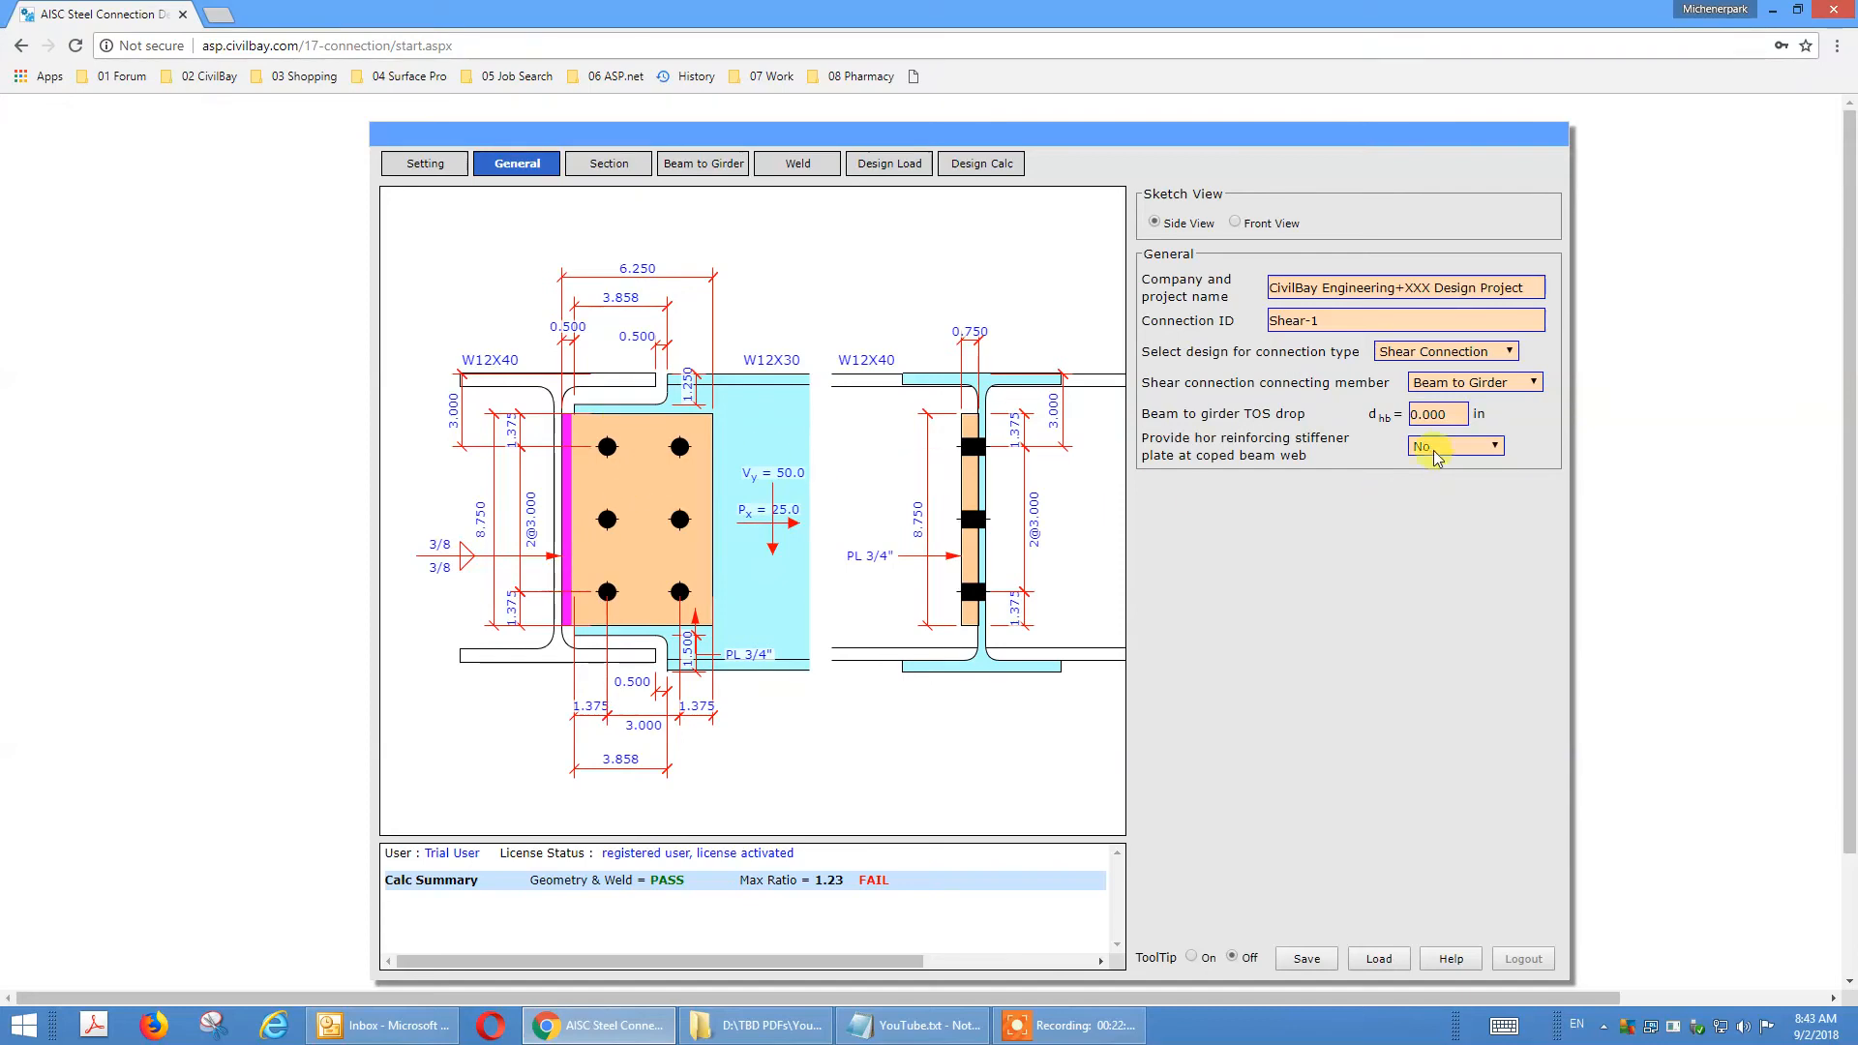
left_click(1483, 450)
left_click(1474, 471)
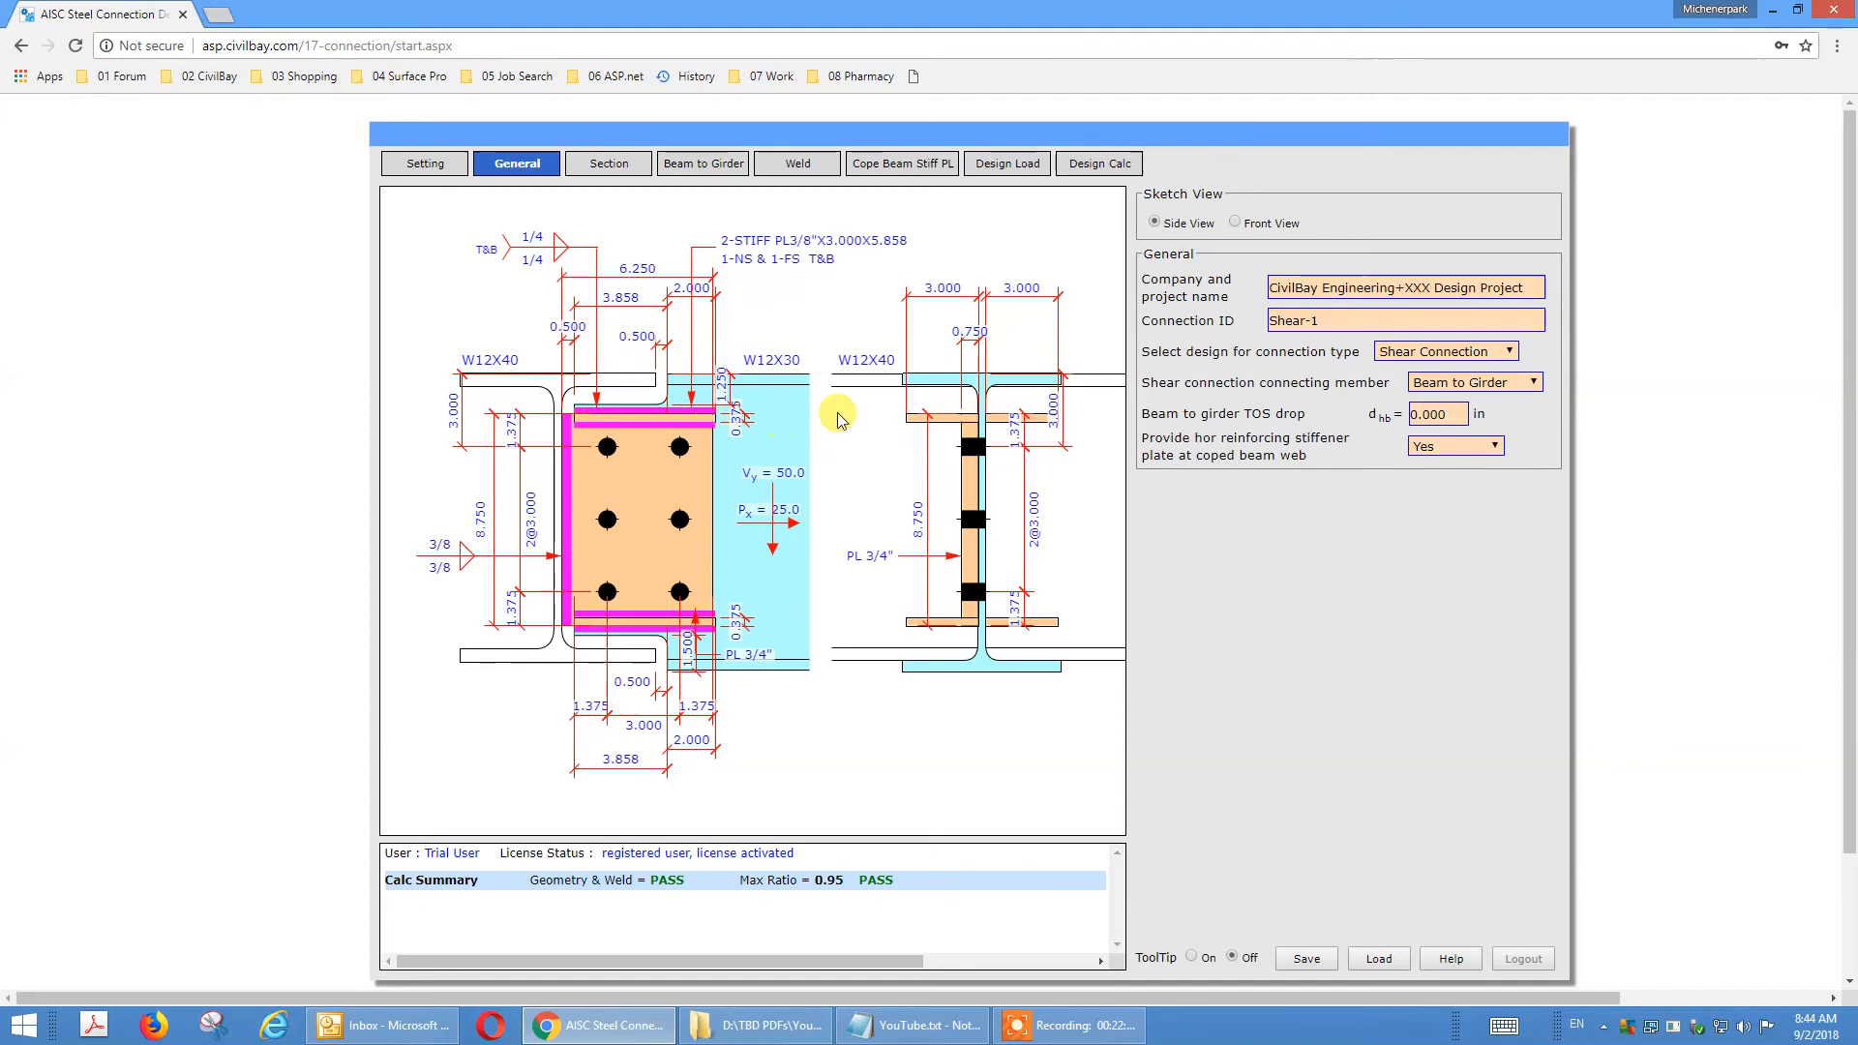
Try a single bolt column on the shear tab and restore the two-column layout.
left_click(706, 164)
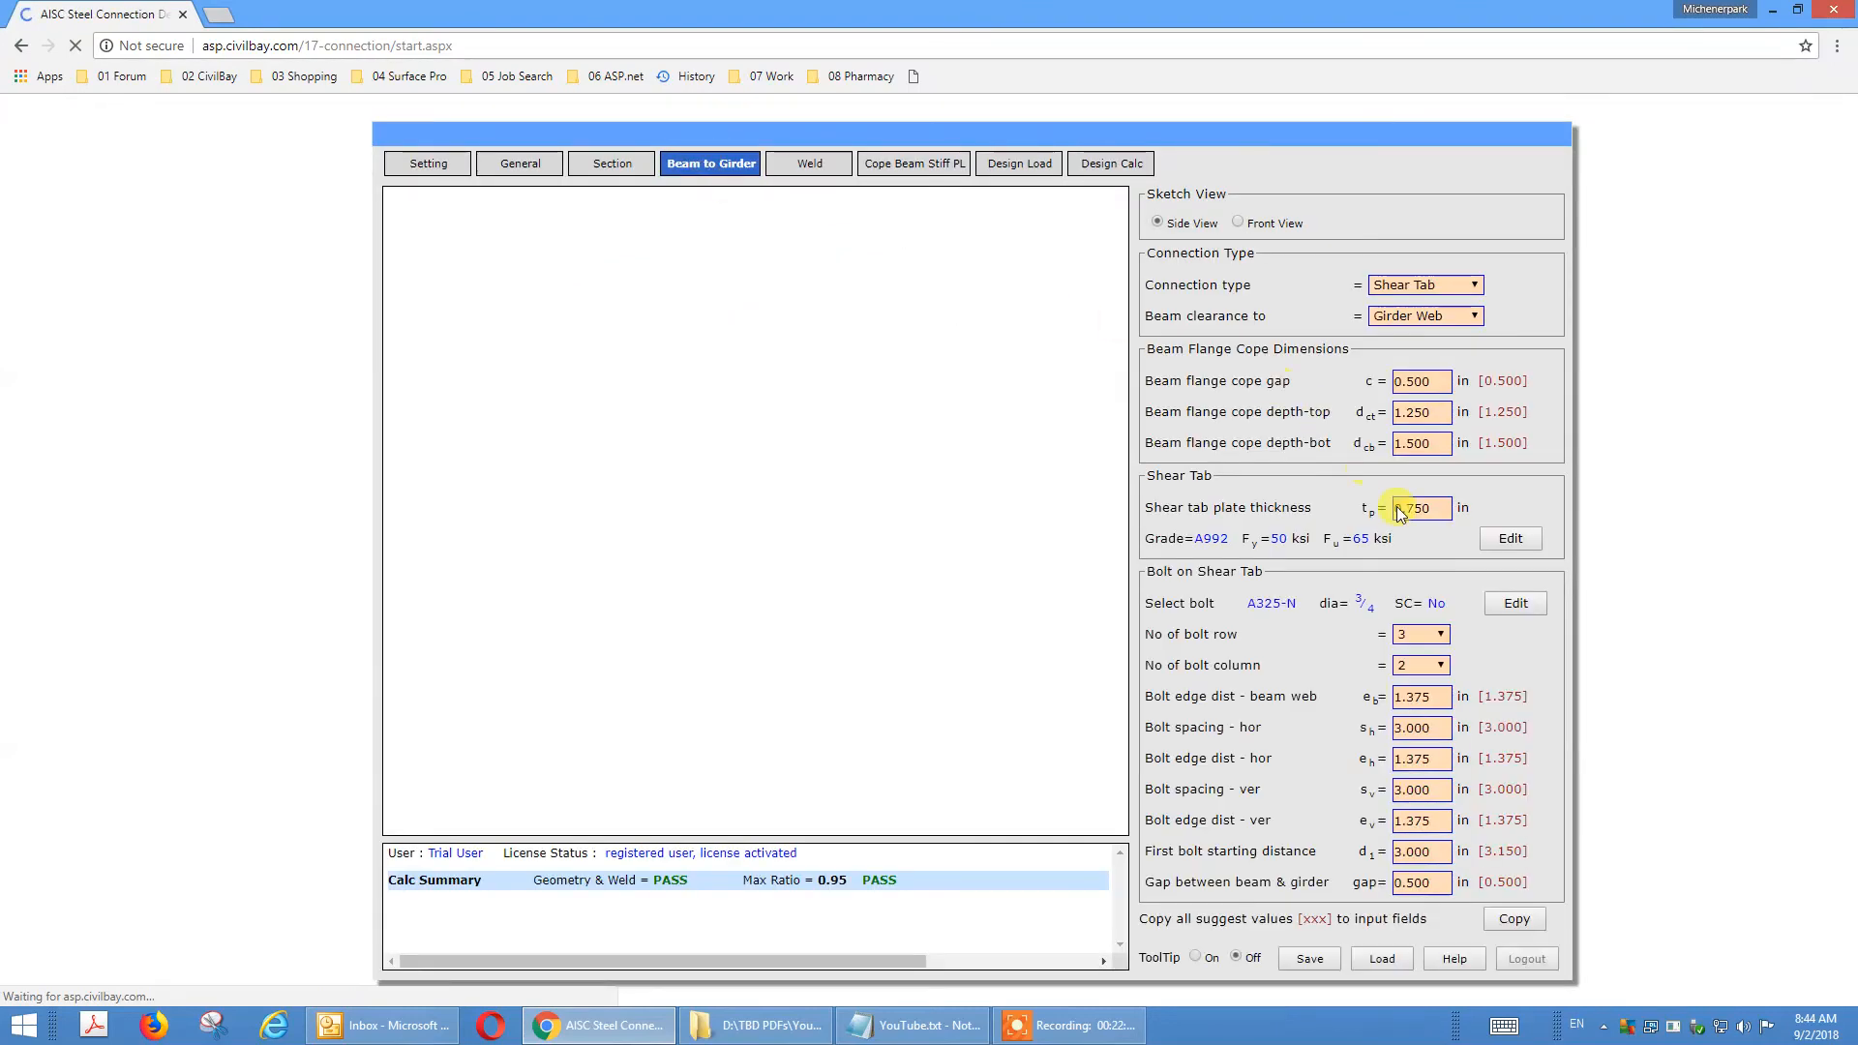
left_click(1442, 667)
left_click(1438, 666)
left_click(1430, 691)
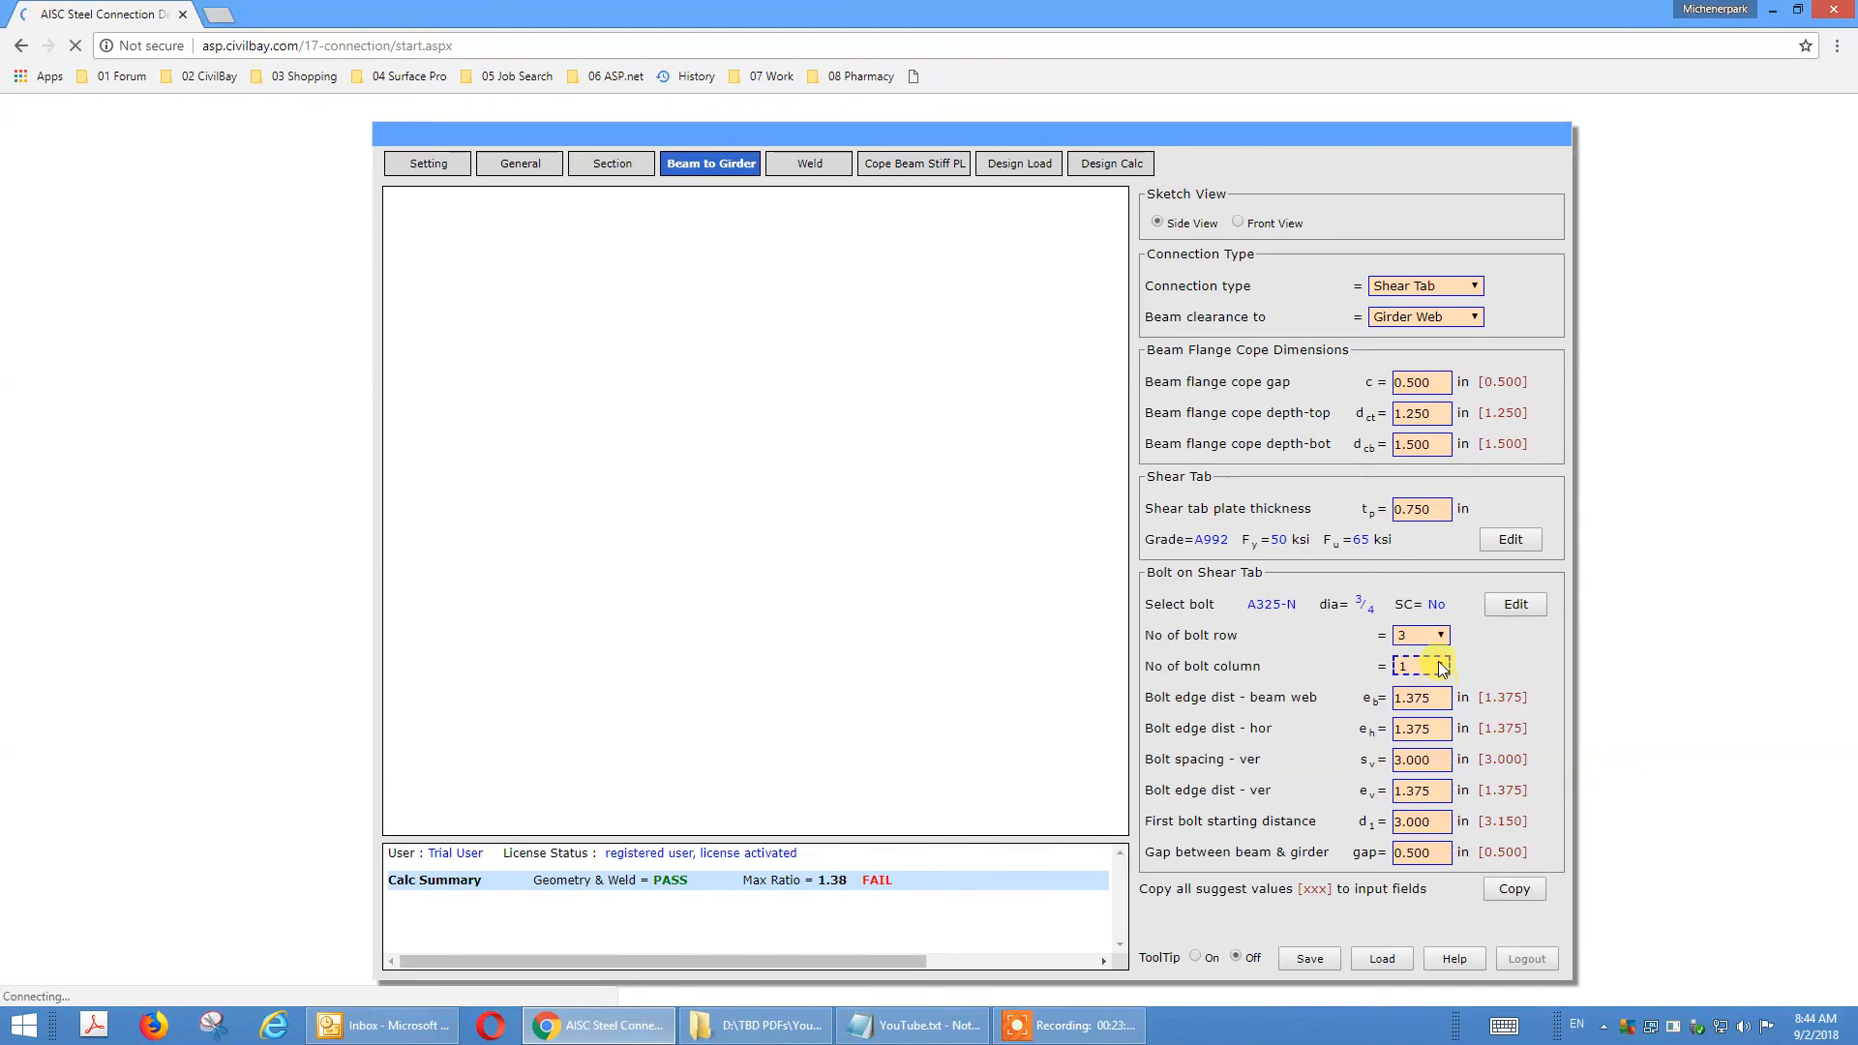
left_click(1442, 668)
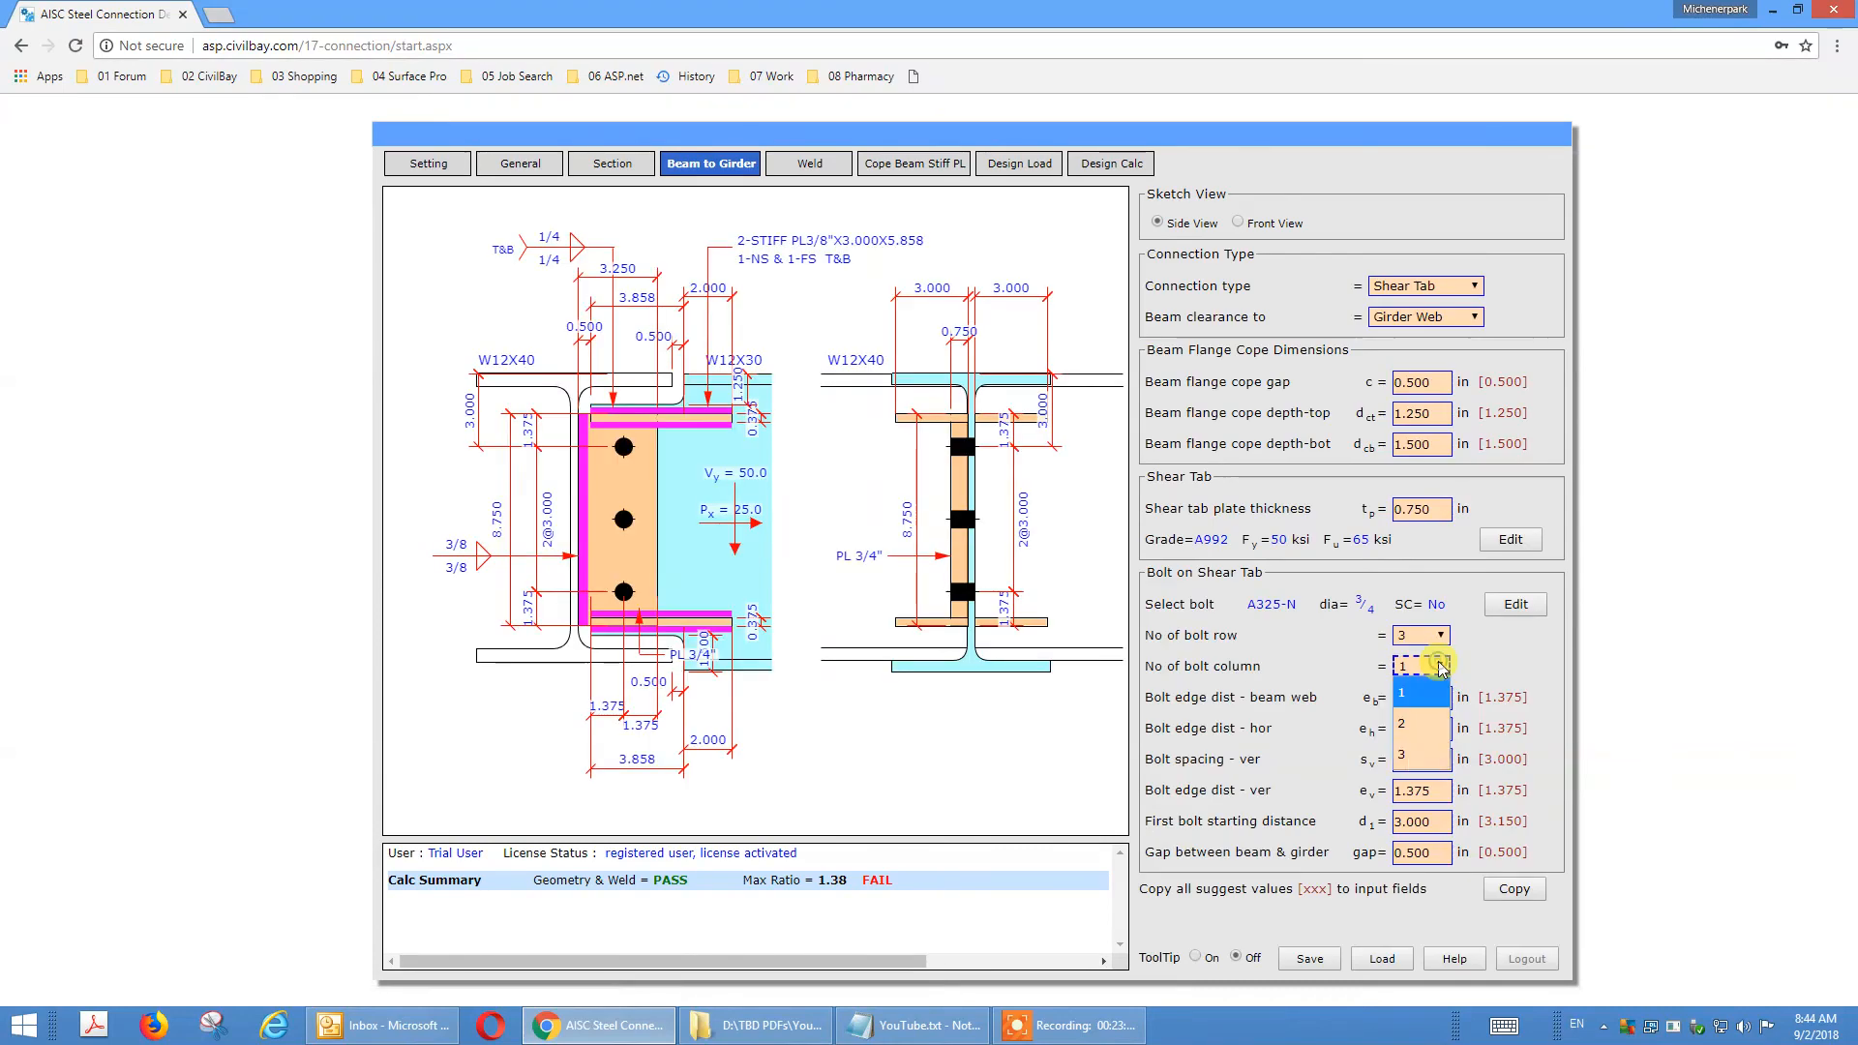
left_click(1413, 699)
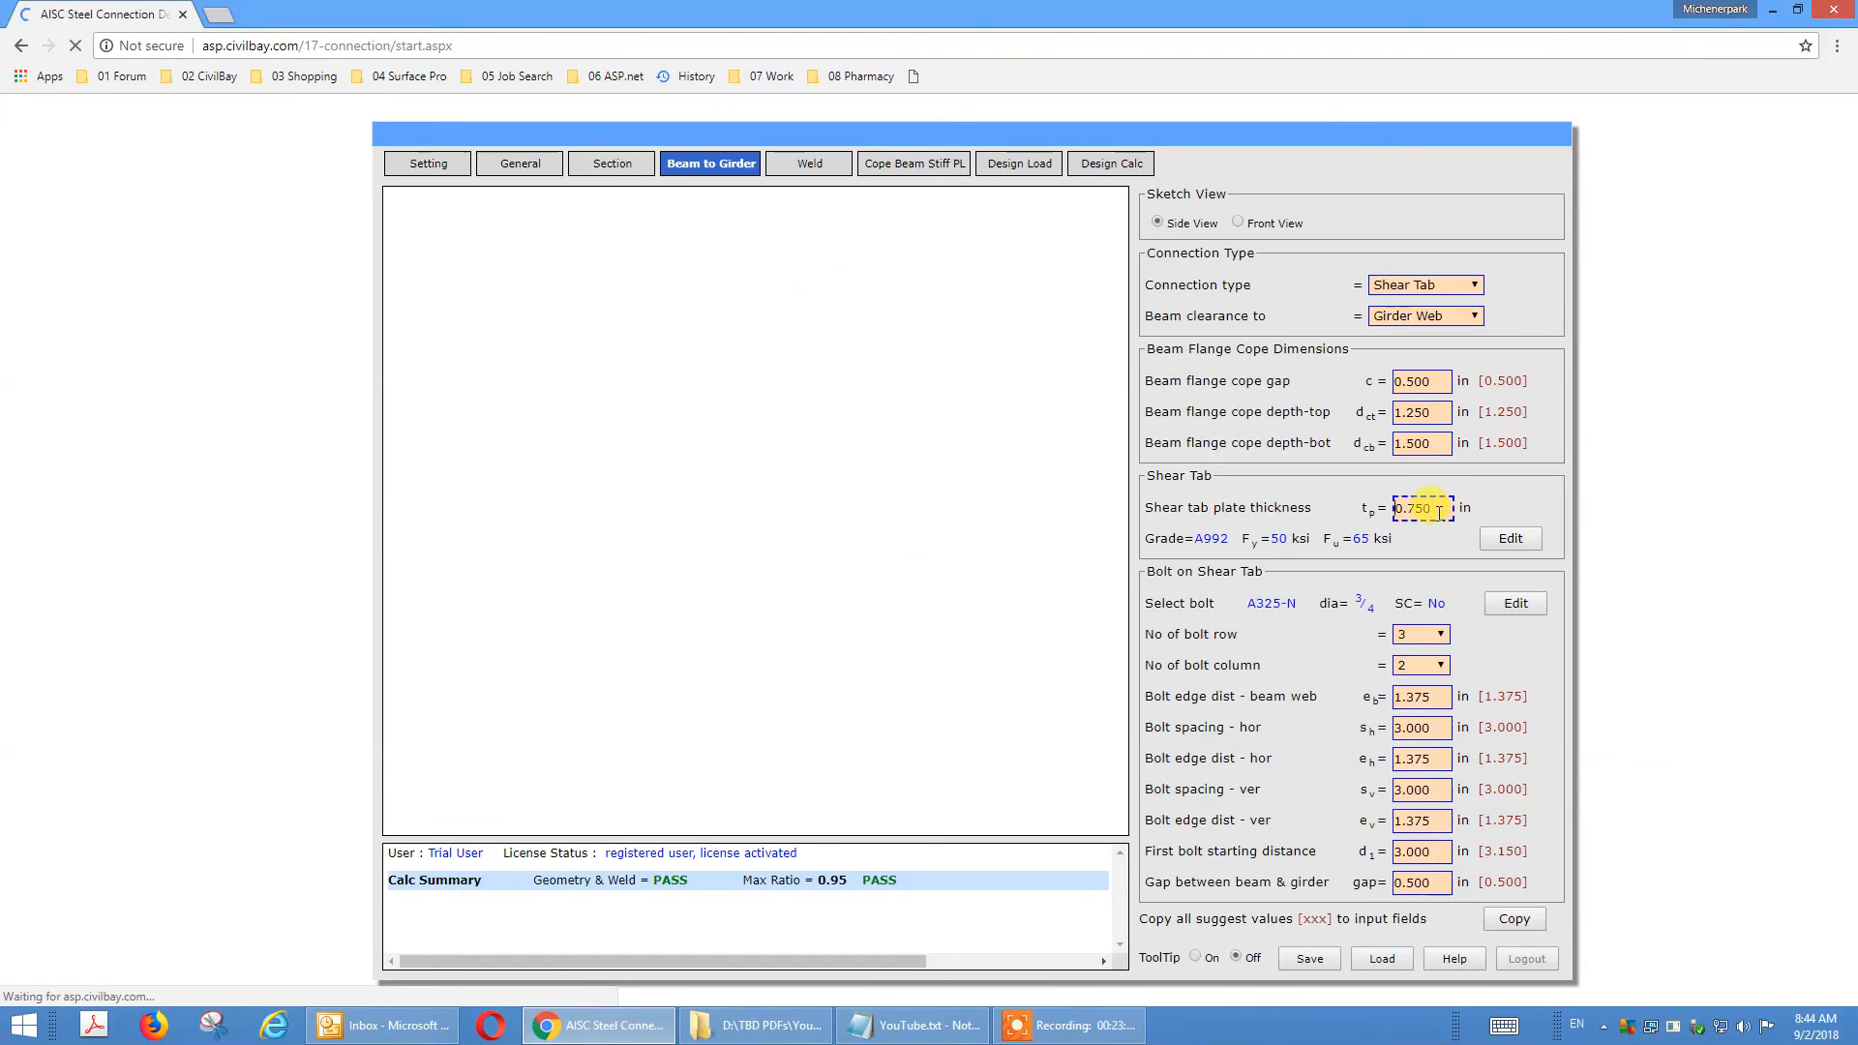
Set the shear tab plate thickness to 0.5 in and review the design calculation results.
left_click_drag(1436, 509, 1386, 508)
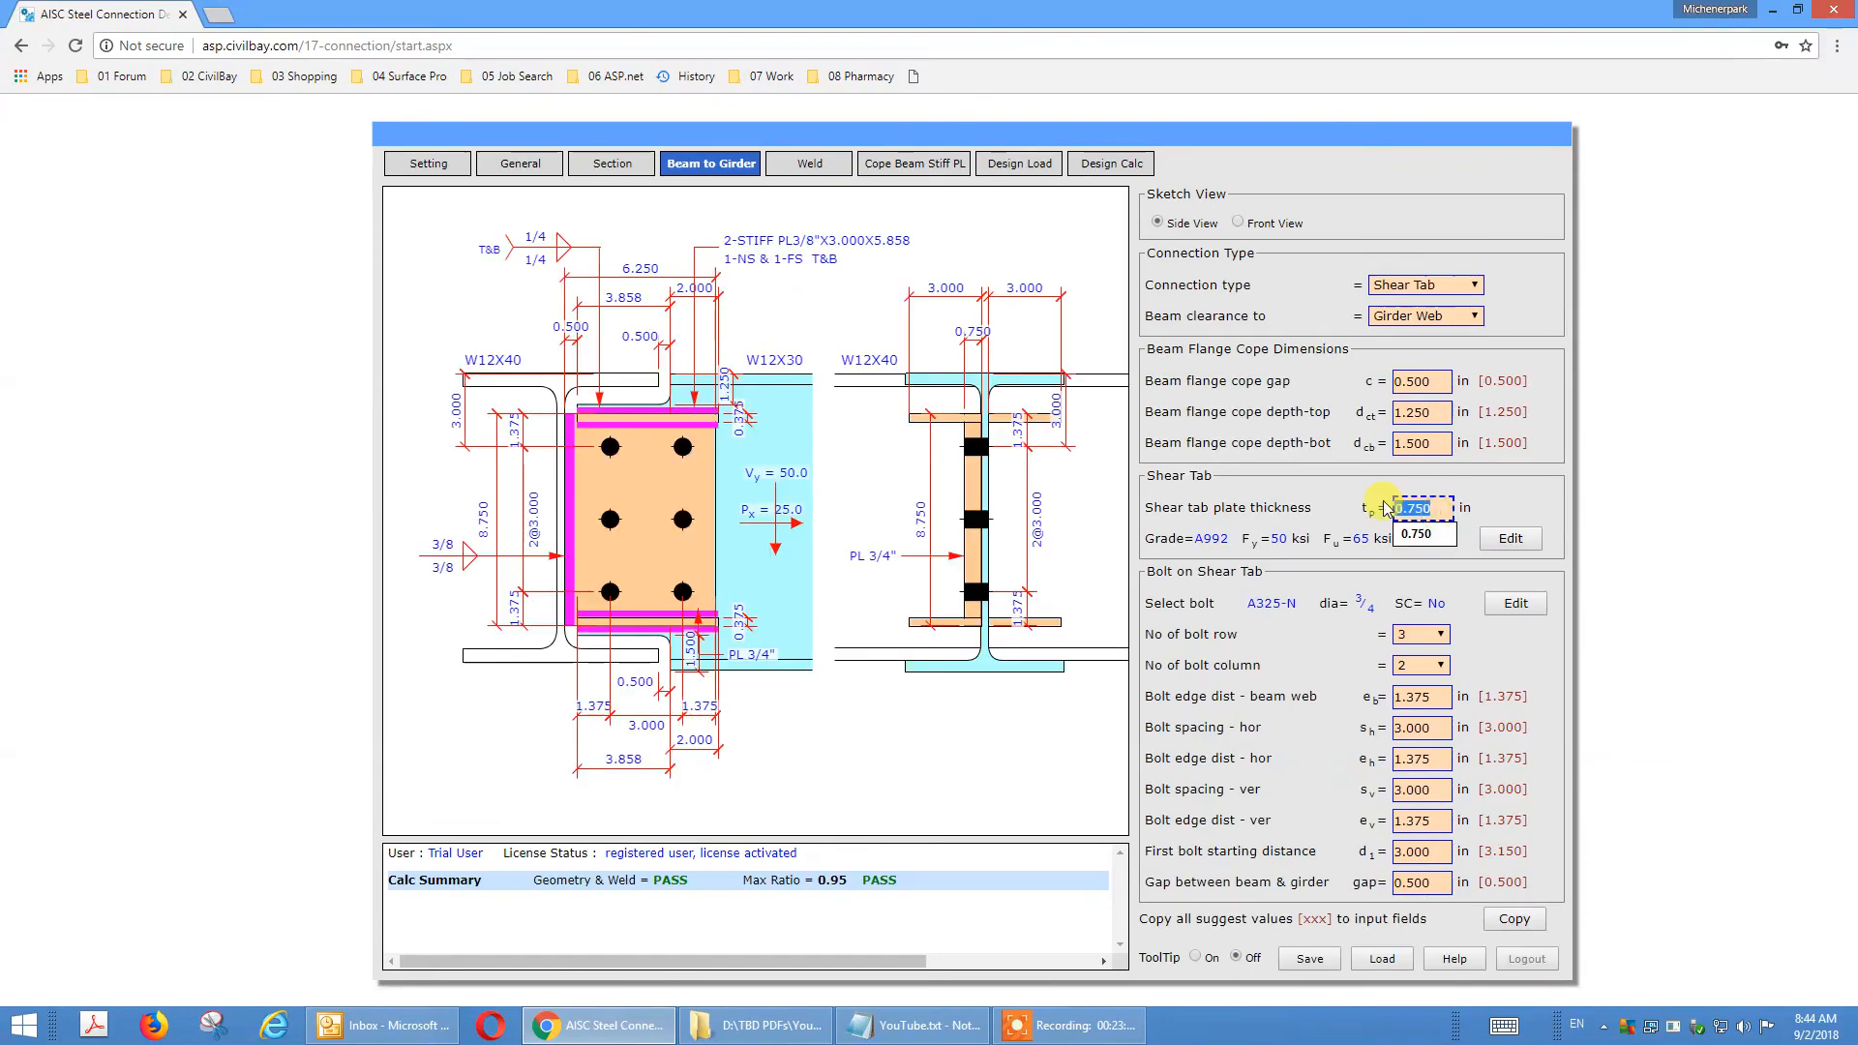
type(".5")
left_click(1370, 487)
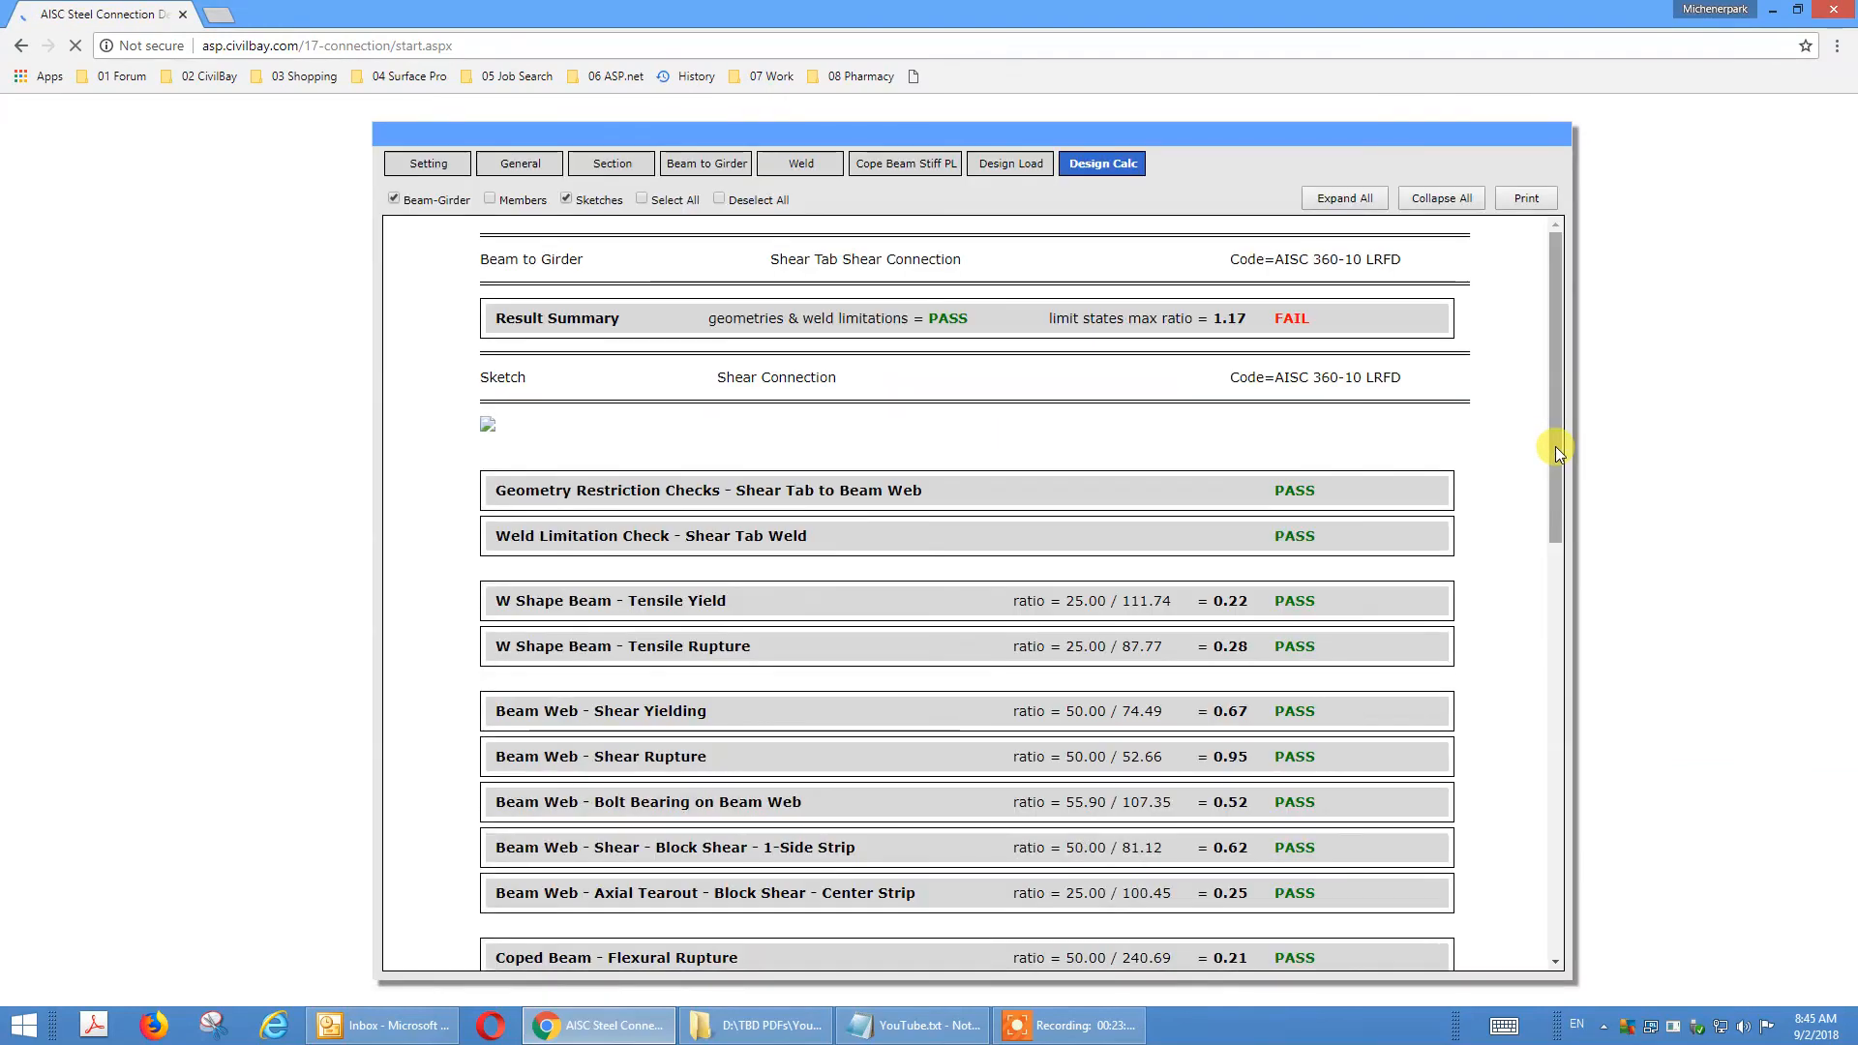
left_click_drag(1554, 446, 1556, 1007)
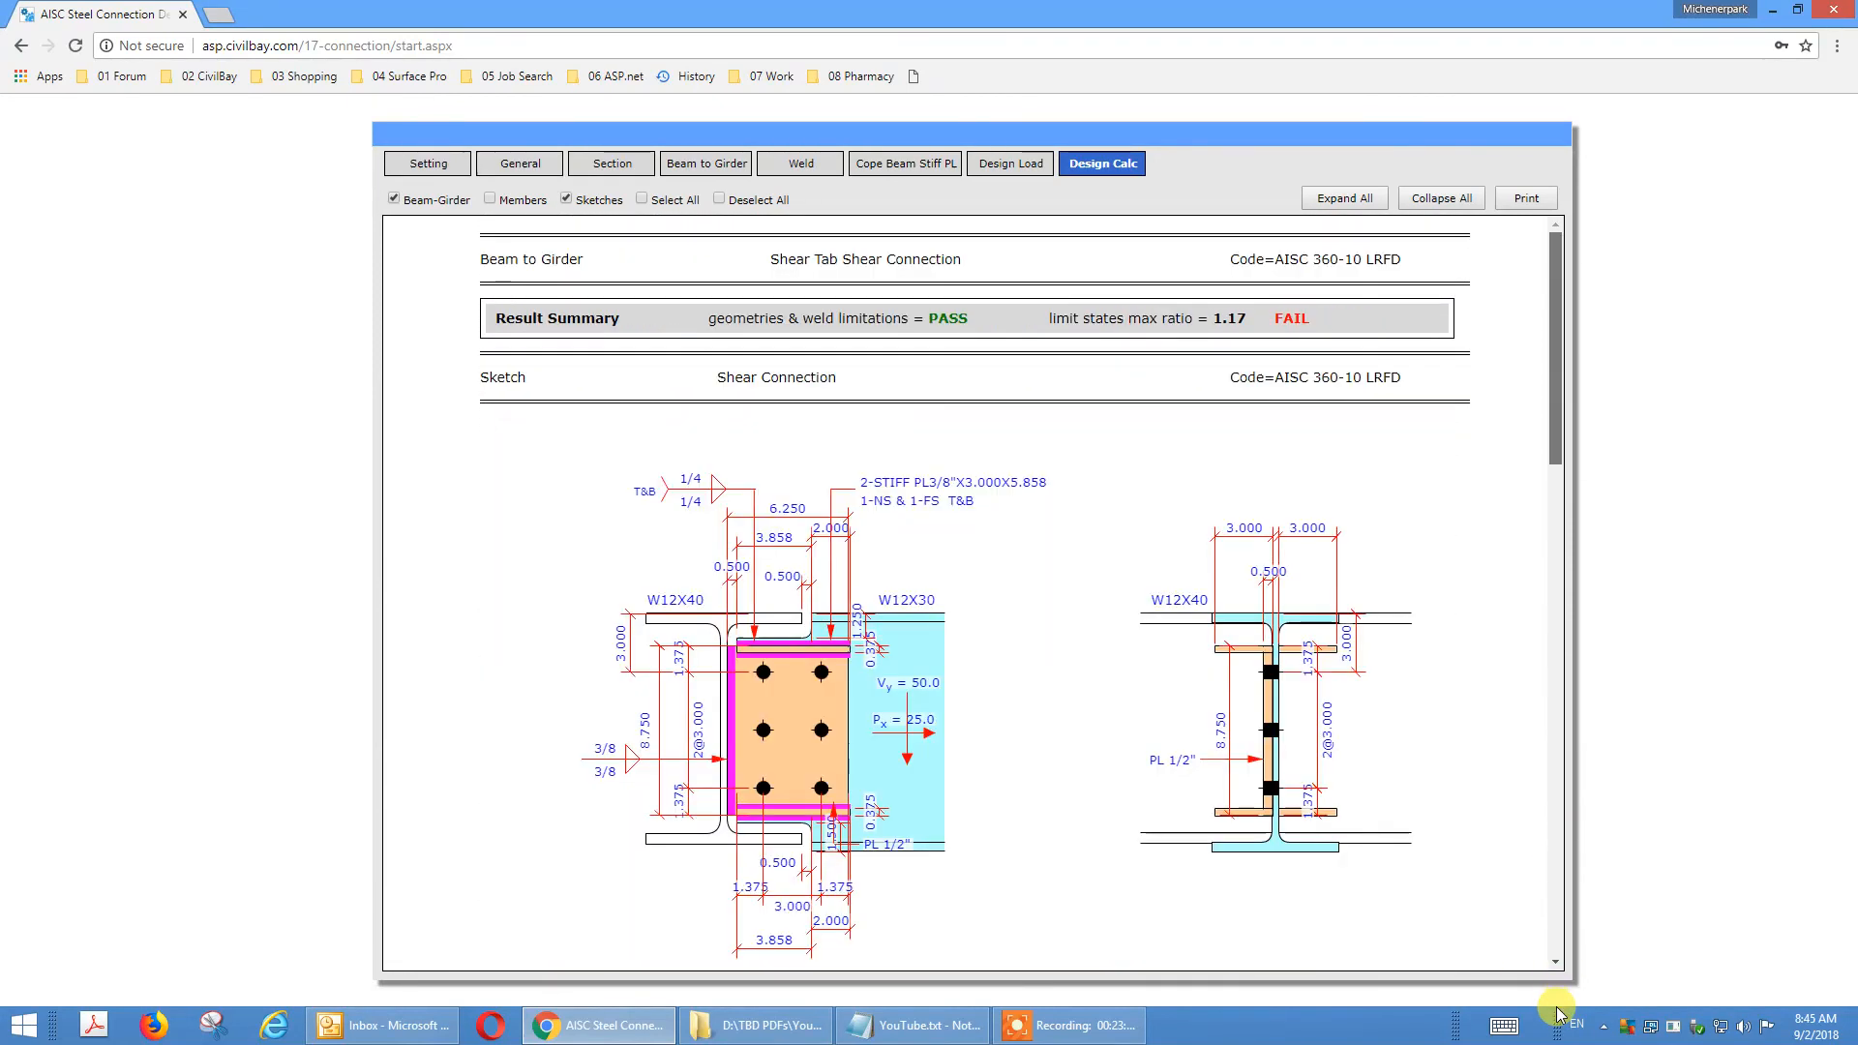
Expand the Shear Tab to Girder Web Weld Strength check in the calculation report and examine its details down to the end.
mouse_move(1547, 423)
left_mouse_down()
mouse_move(1564, 532)
mouse_move(1549, 949)
left_mouse_up()
left_click(1367, 933)
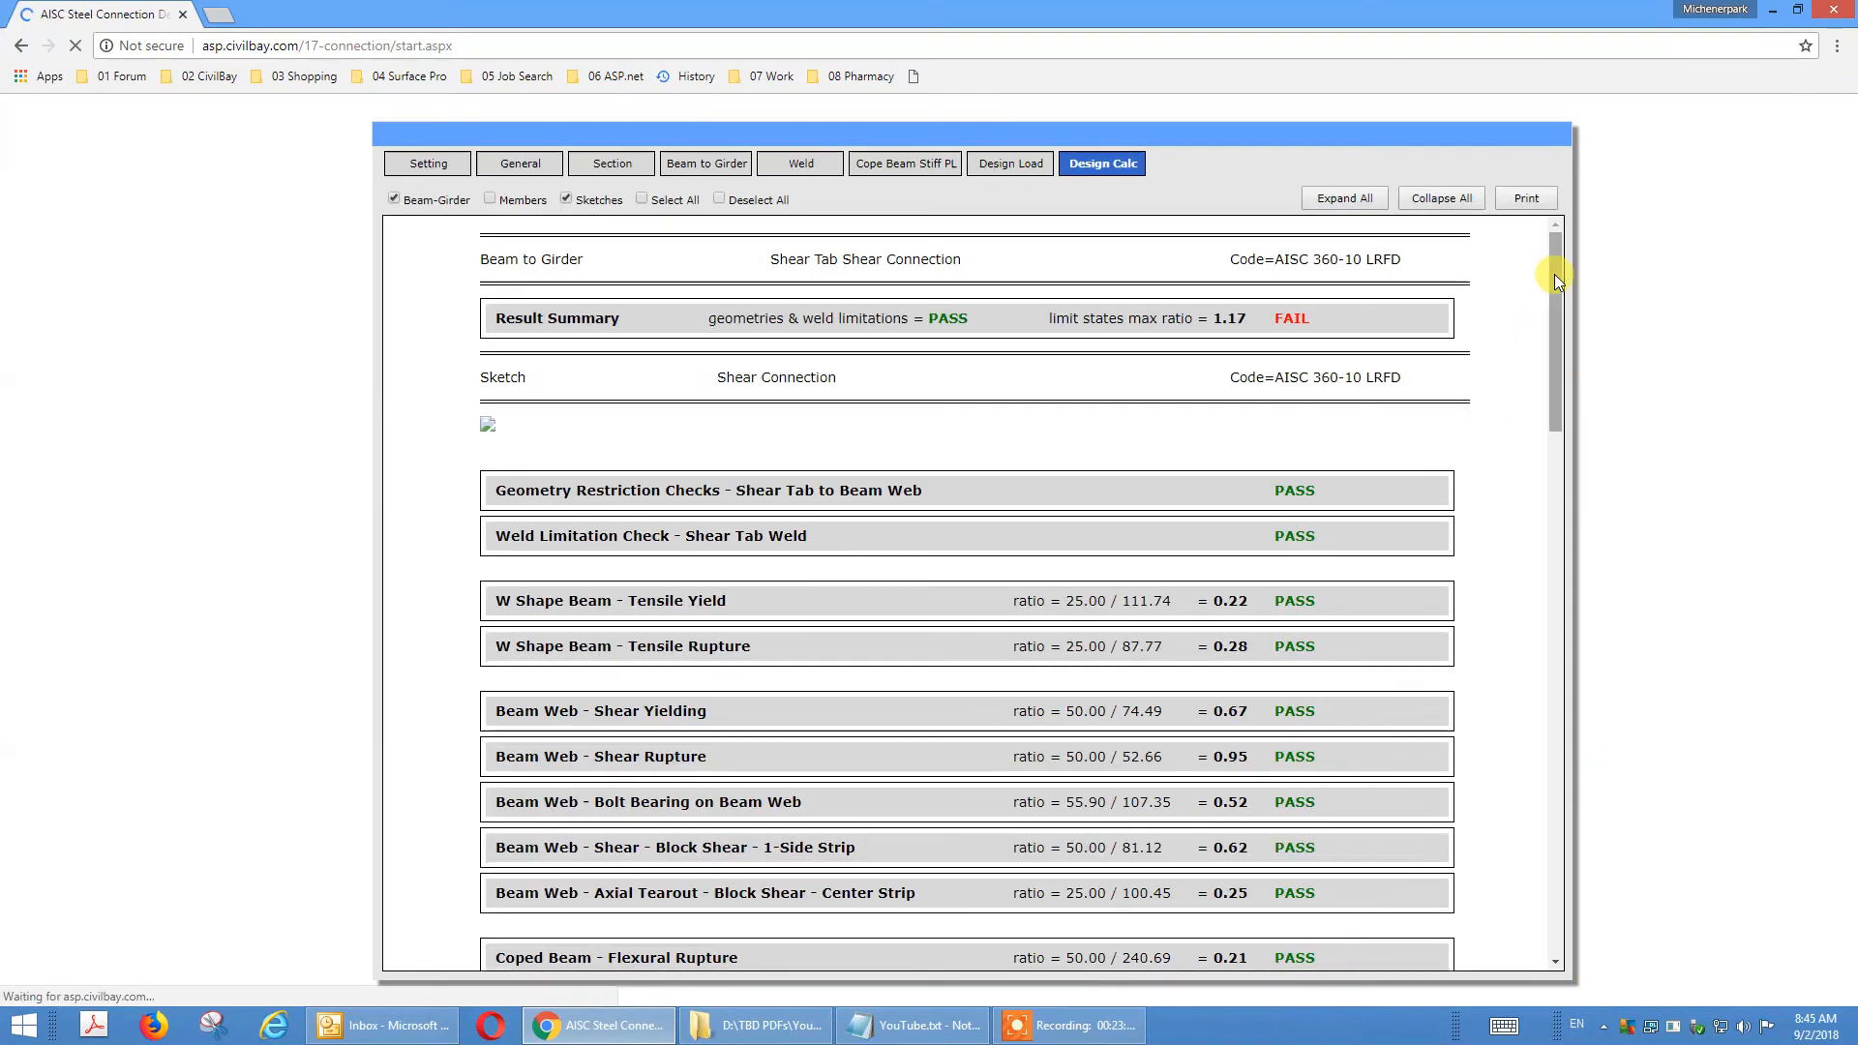
left_click_drag(1554, 275, 1553, 949)
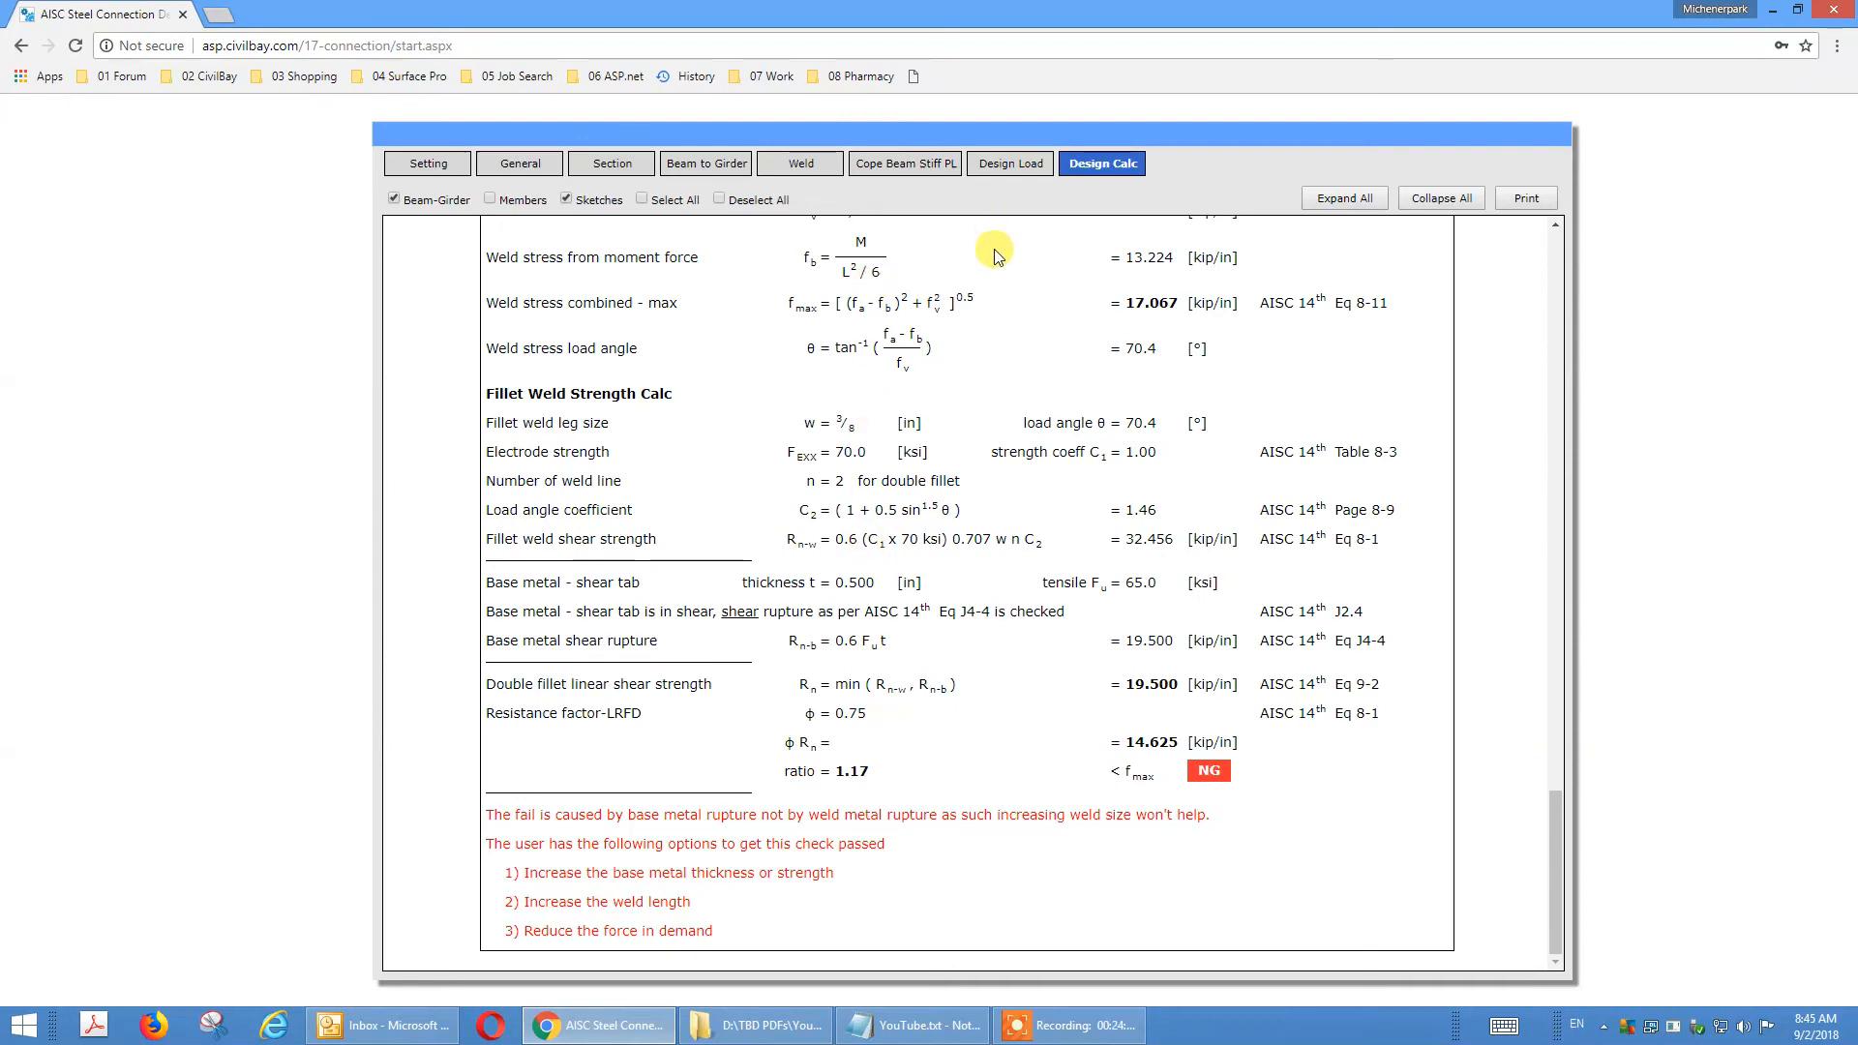
Set the beam-to-girder shear tab plate thickness to 0.75 in.
left_click(716, 164)
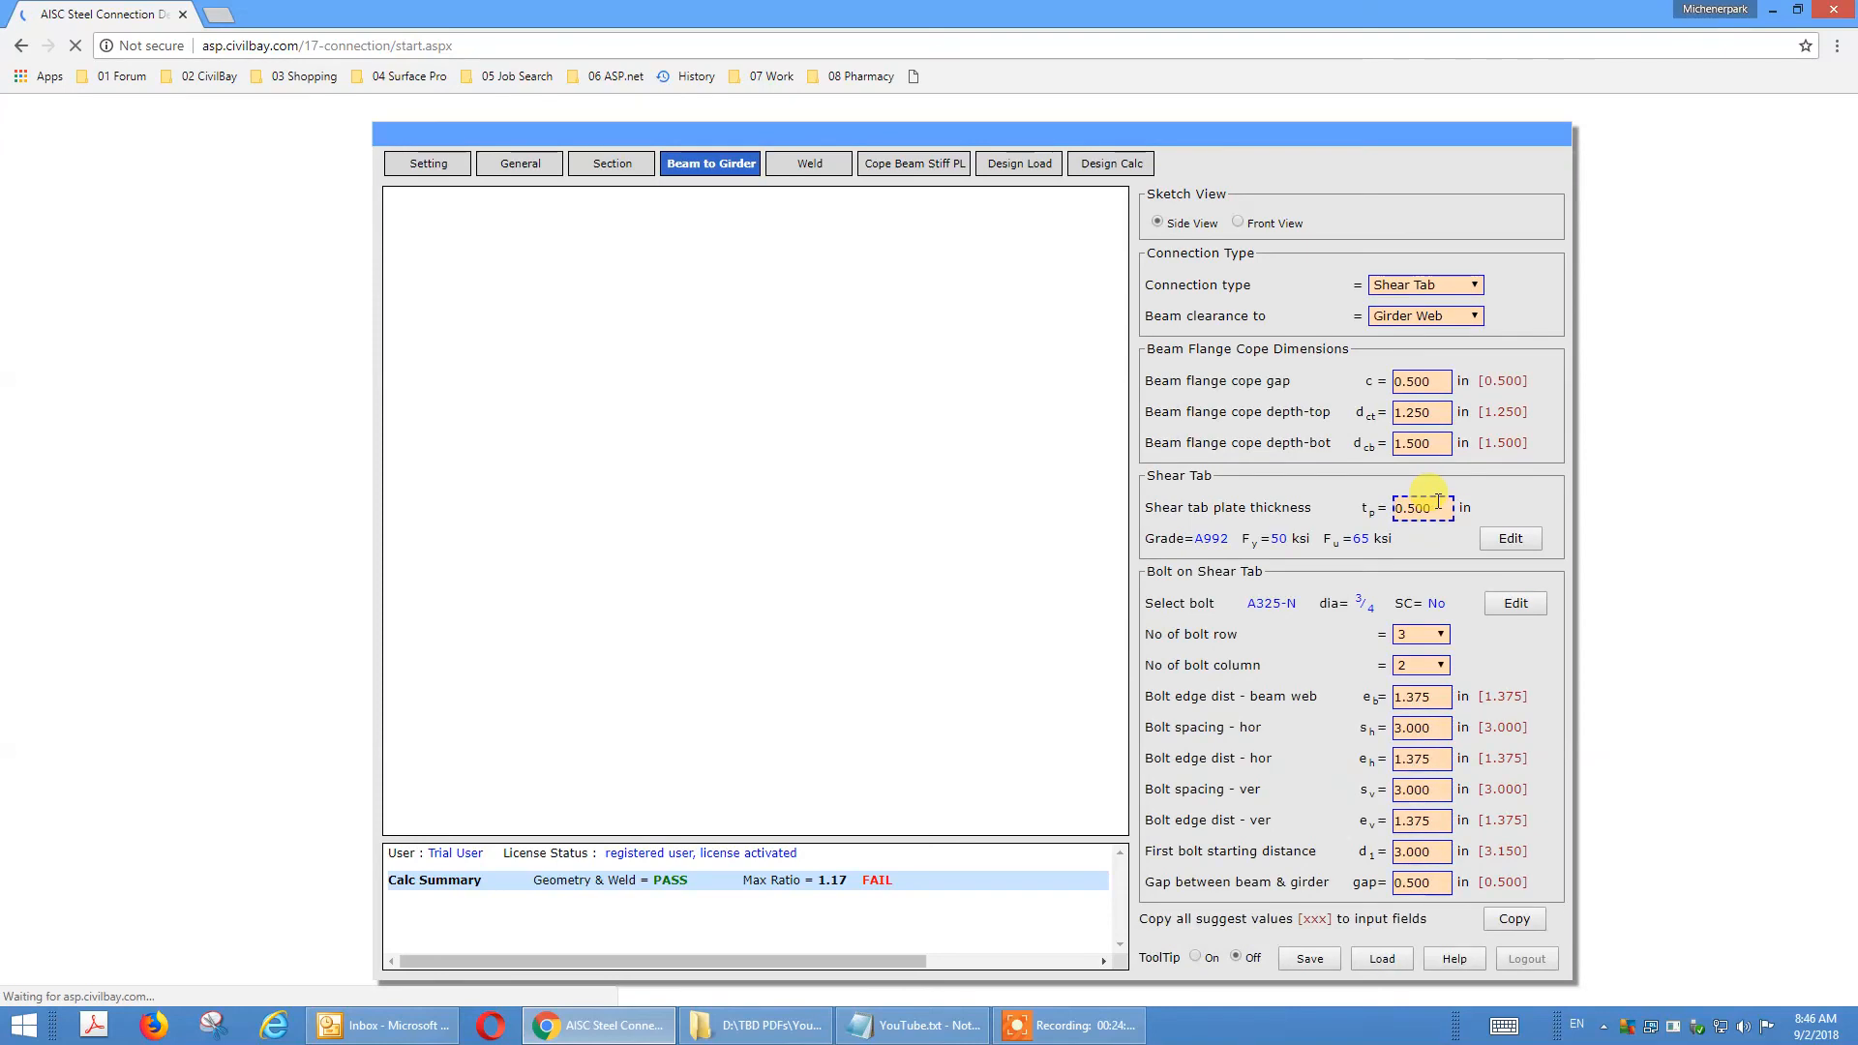
double_click(1422, 507)
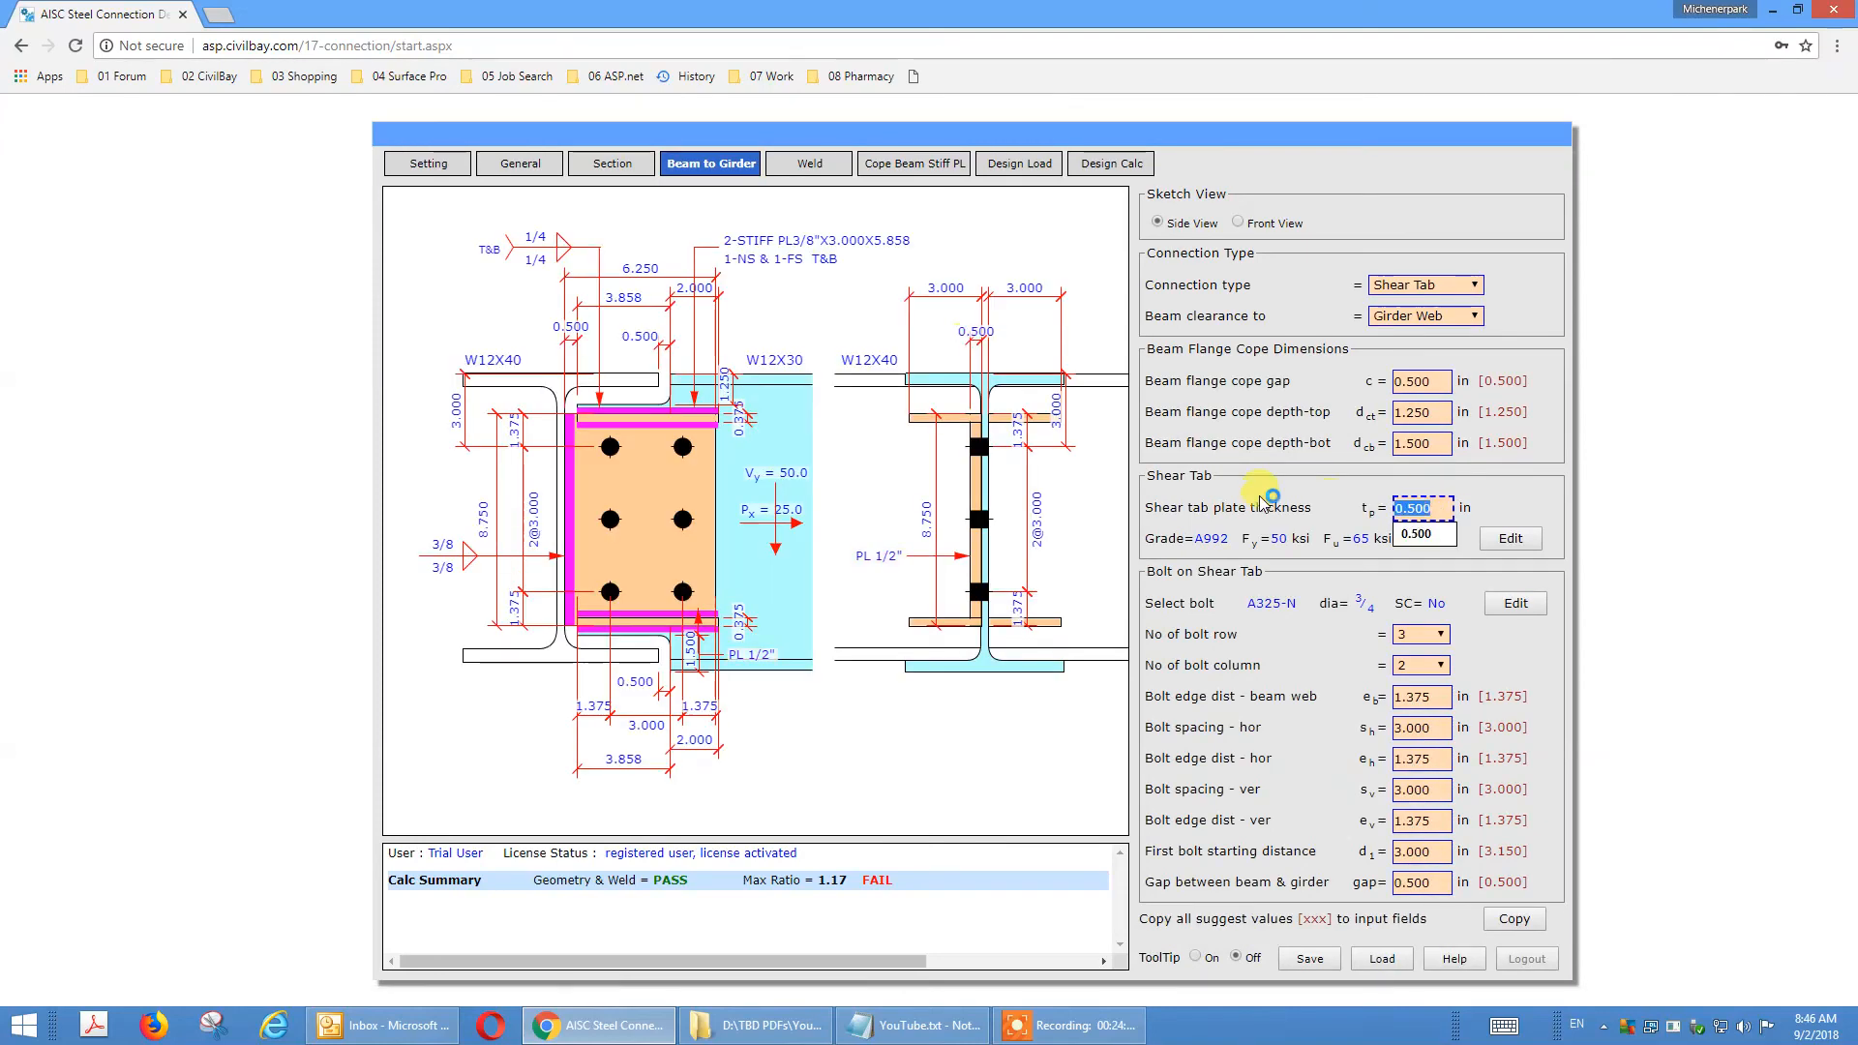
key("BackSpace")
key("Return")
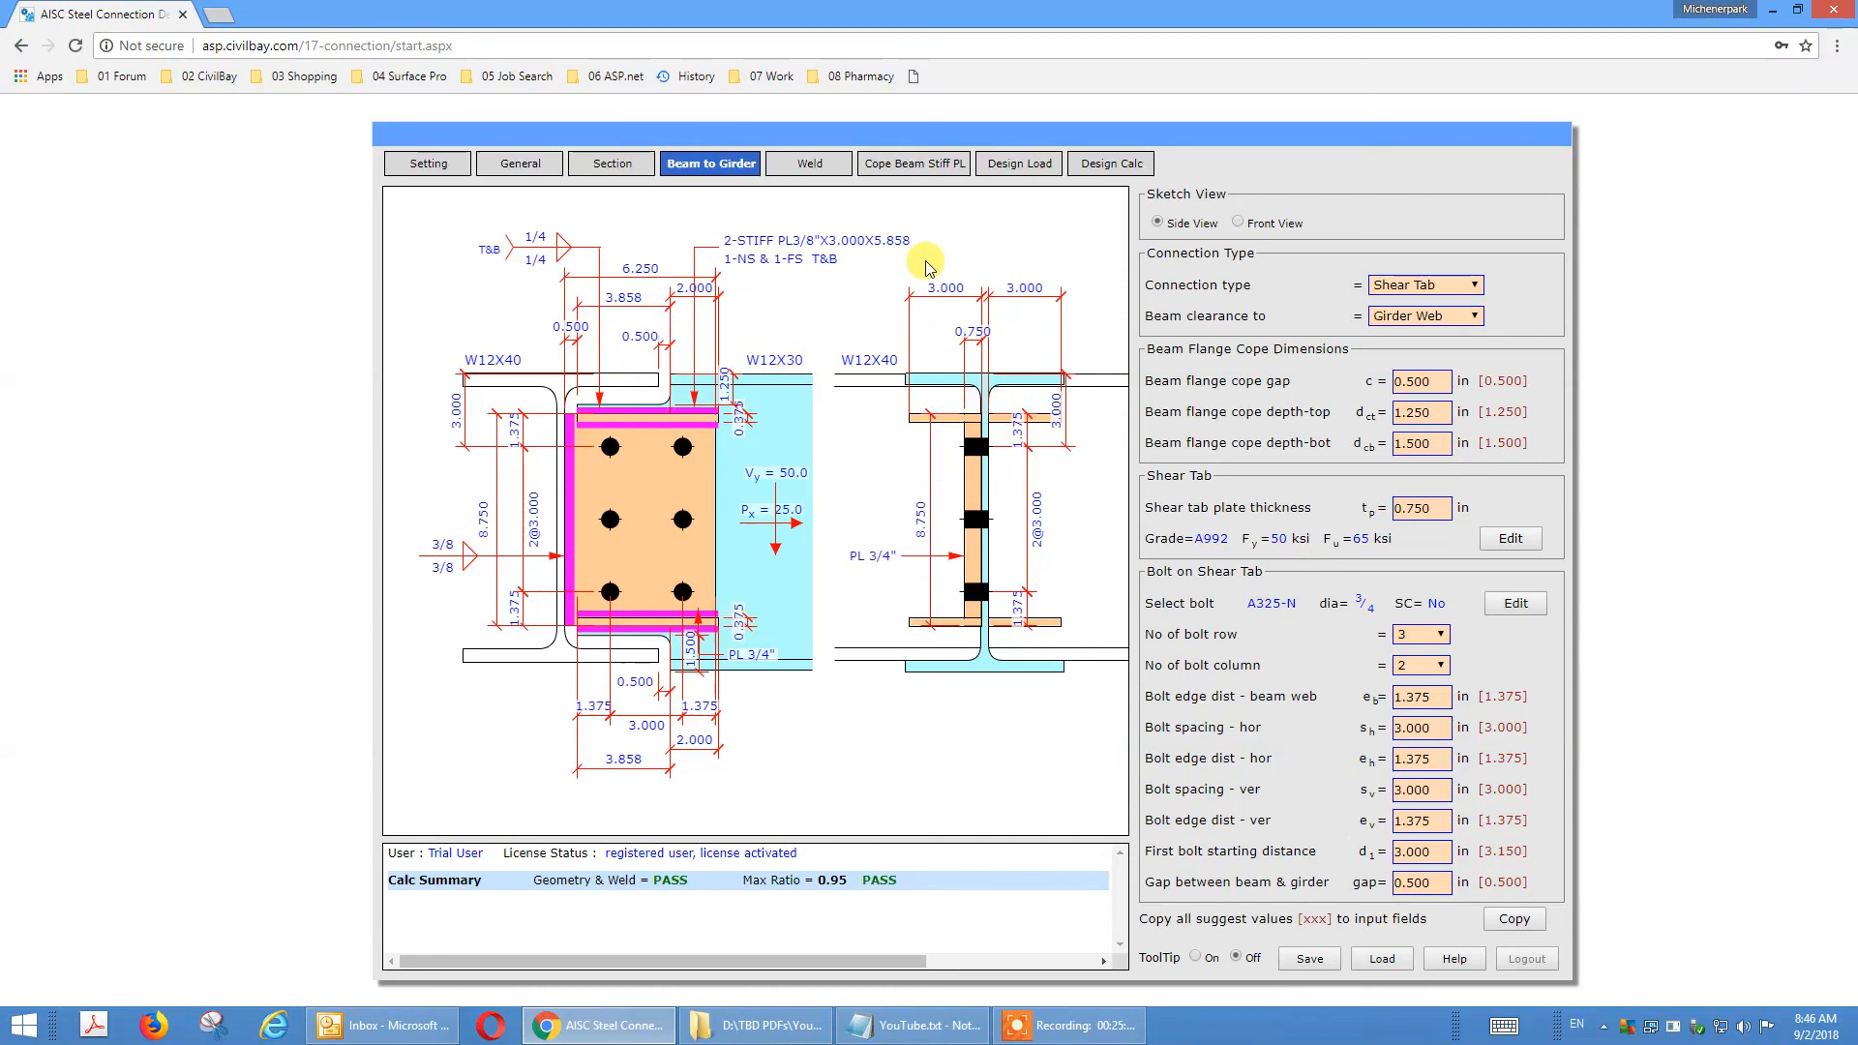
Open the updated design calculation report and expand the details of all its checks.
left_click(1097, 169)
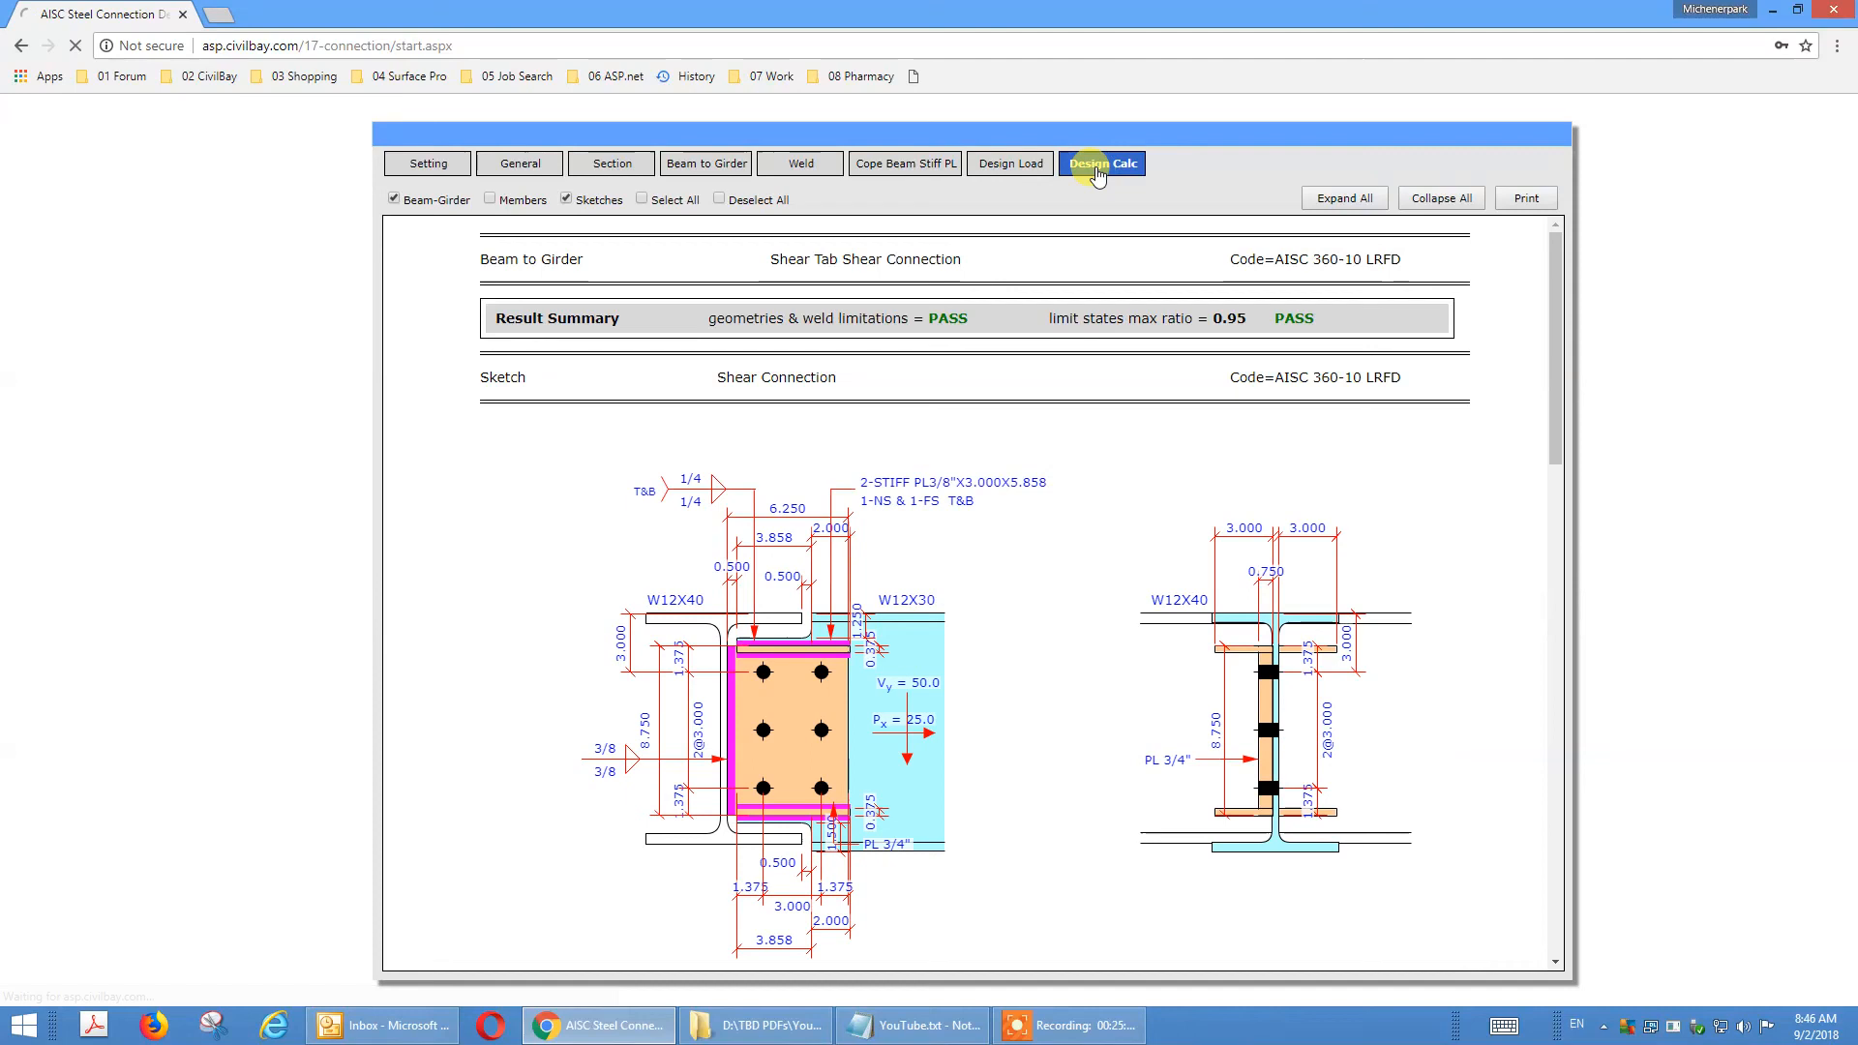
left_click_drag(1556, 312, 1564, 221)
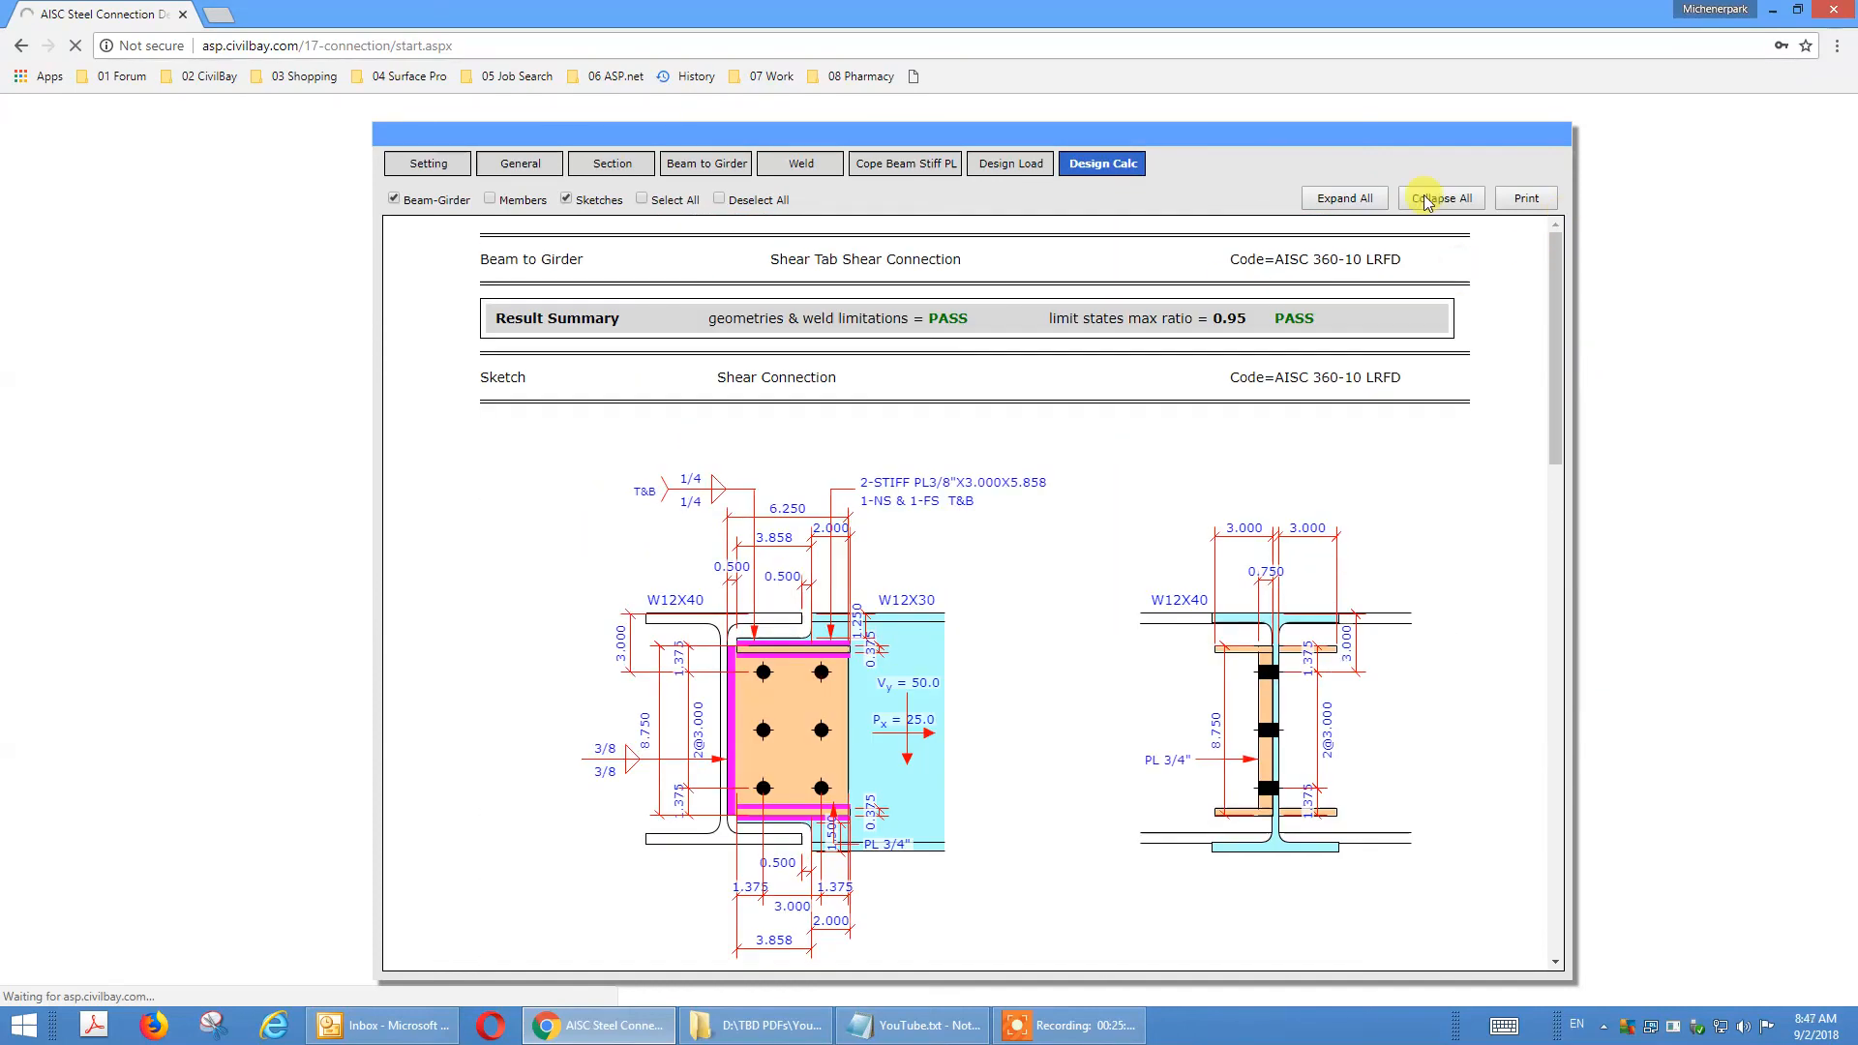
left_click(1322, 200)
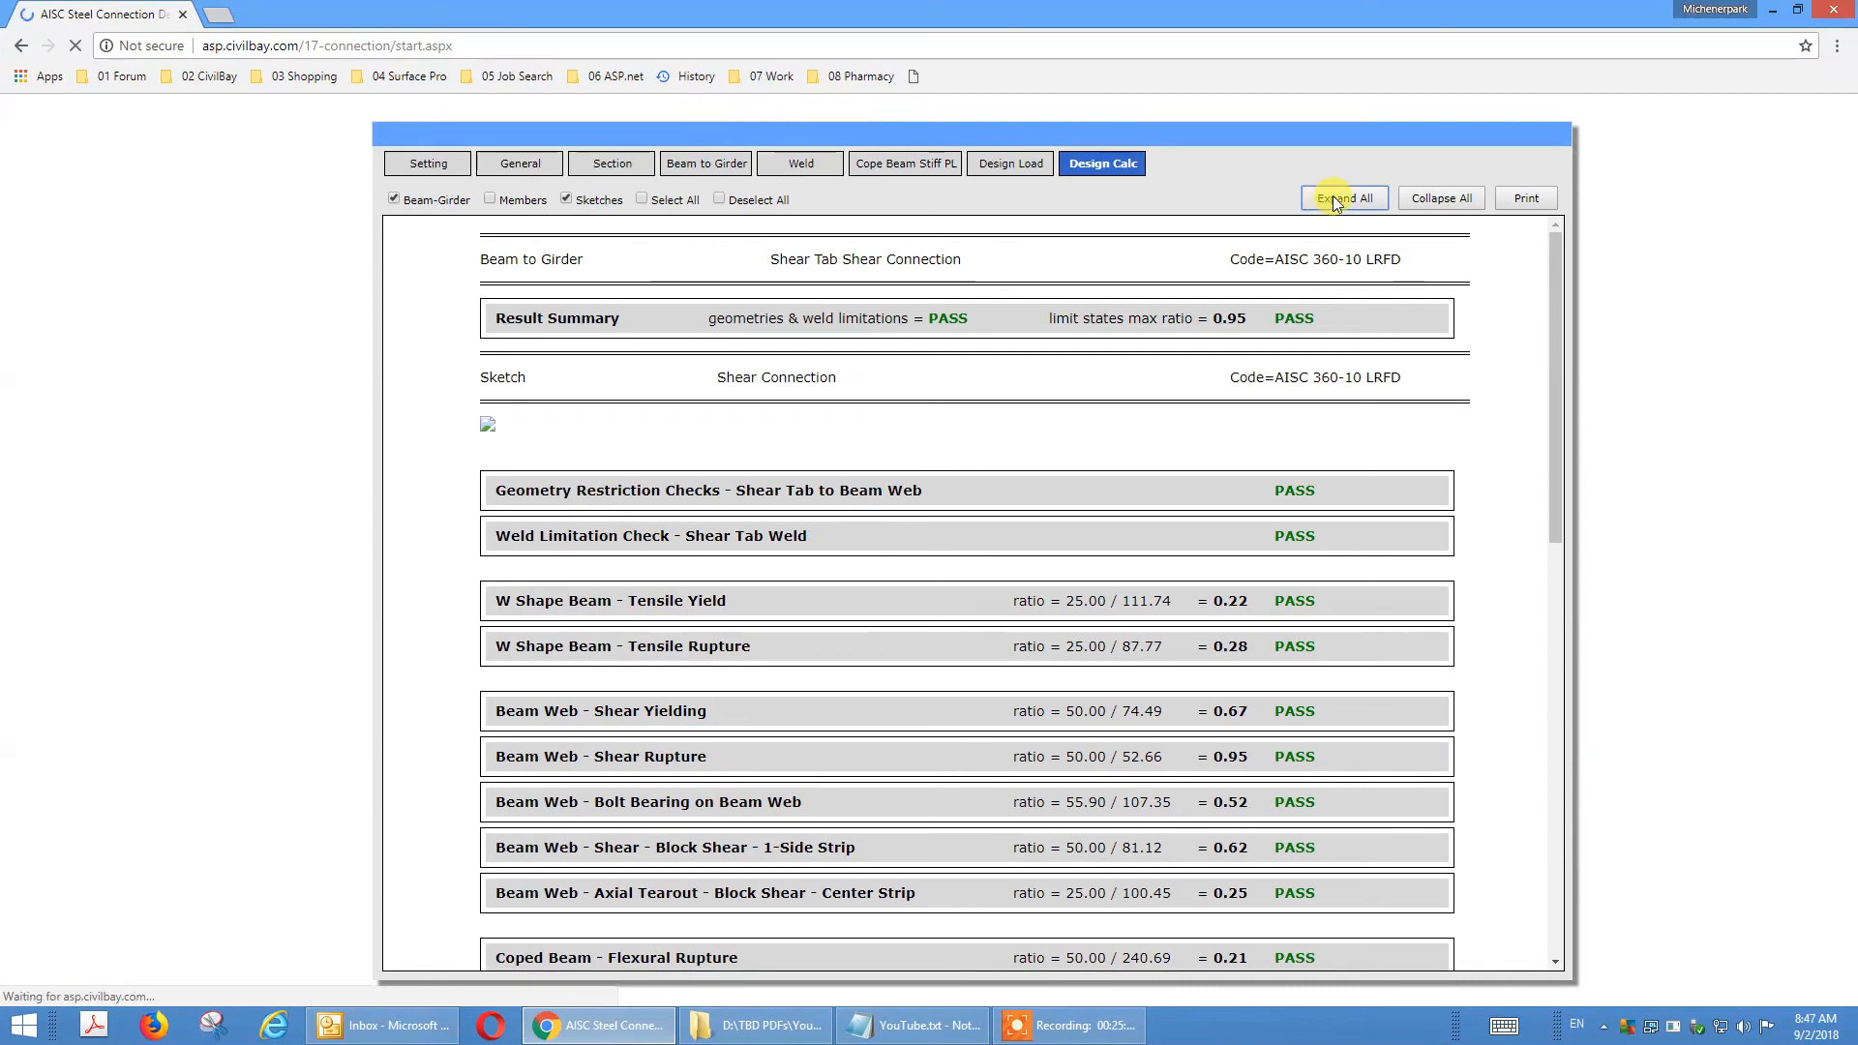
left_click(1336, 199)
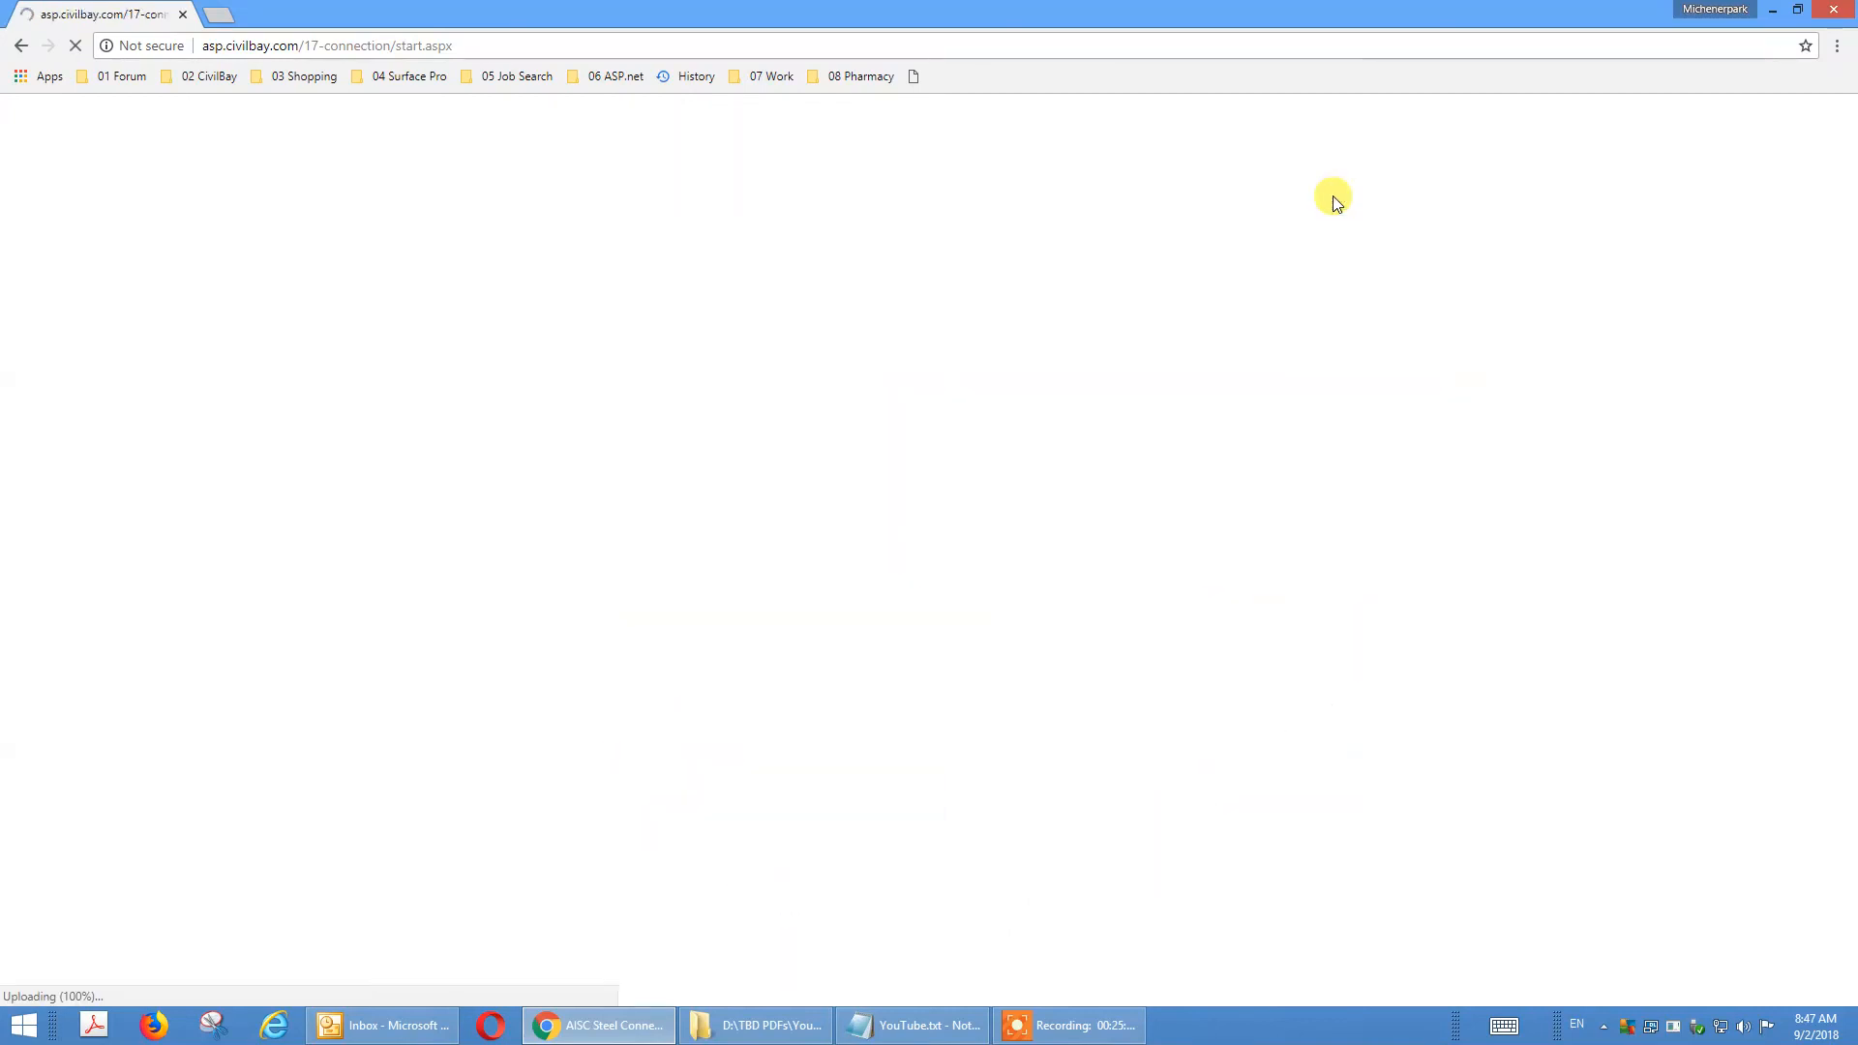
mouse_move(1556, 247)
left_mouse_down()
mouse_move(1566, 960)
mouse_move(1534, 542)
mouse_move(1562, 242)
left_mouse_up()
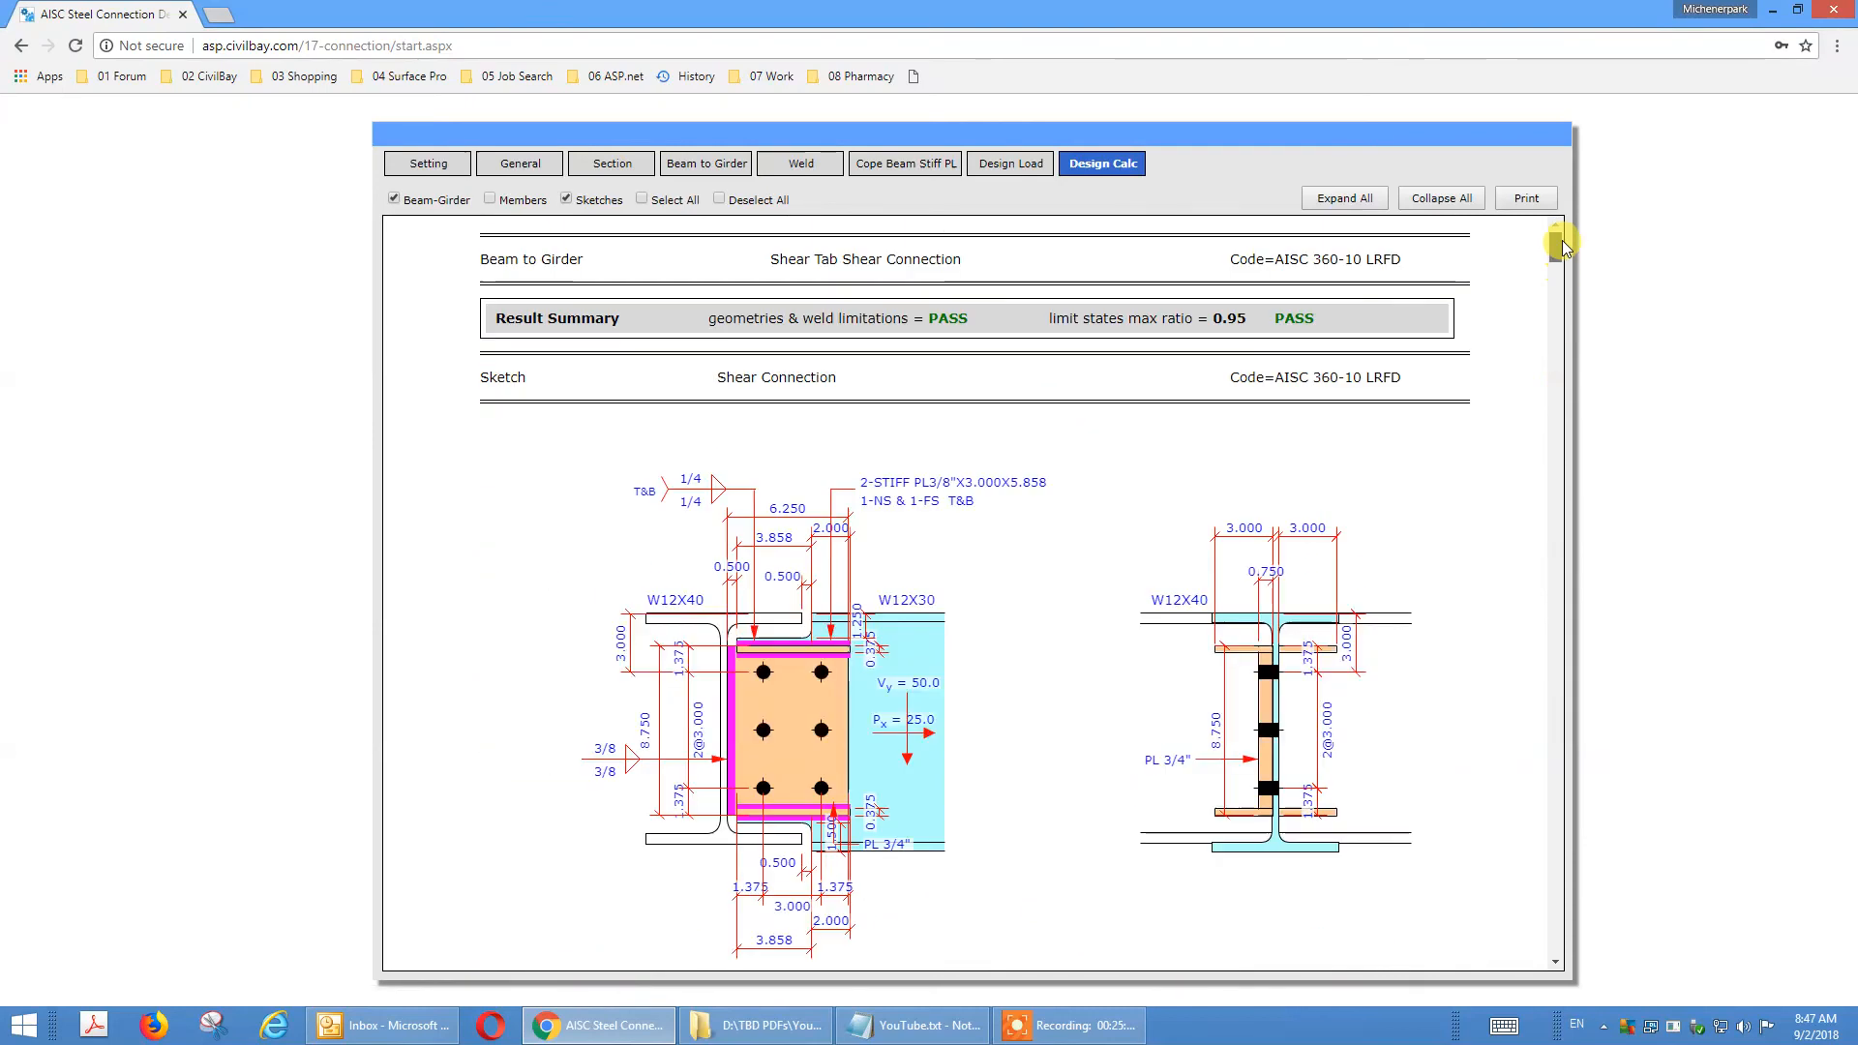
Open the printable version of the calculation report in a maximized window and bring up its print preview.
left_click(1527, 198)
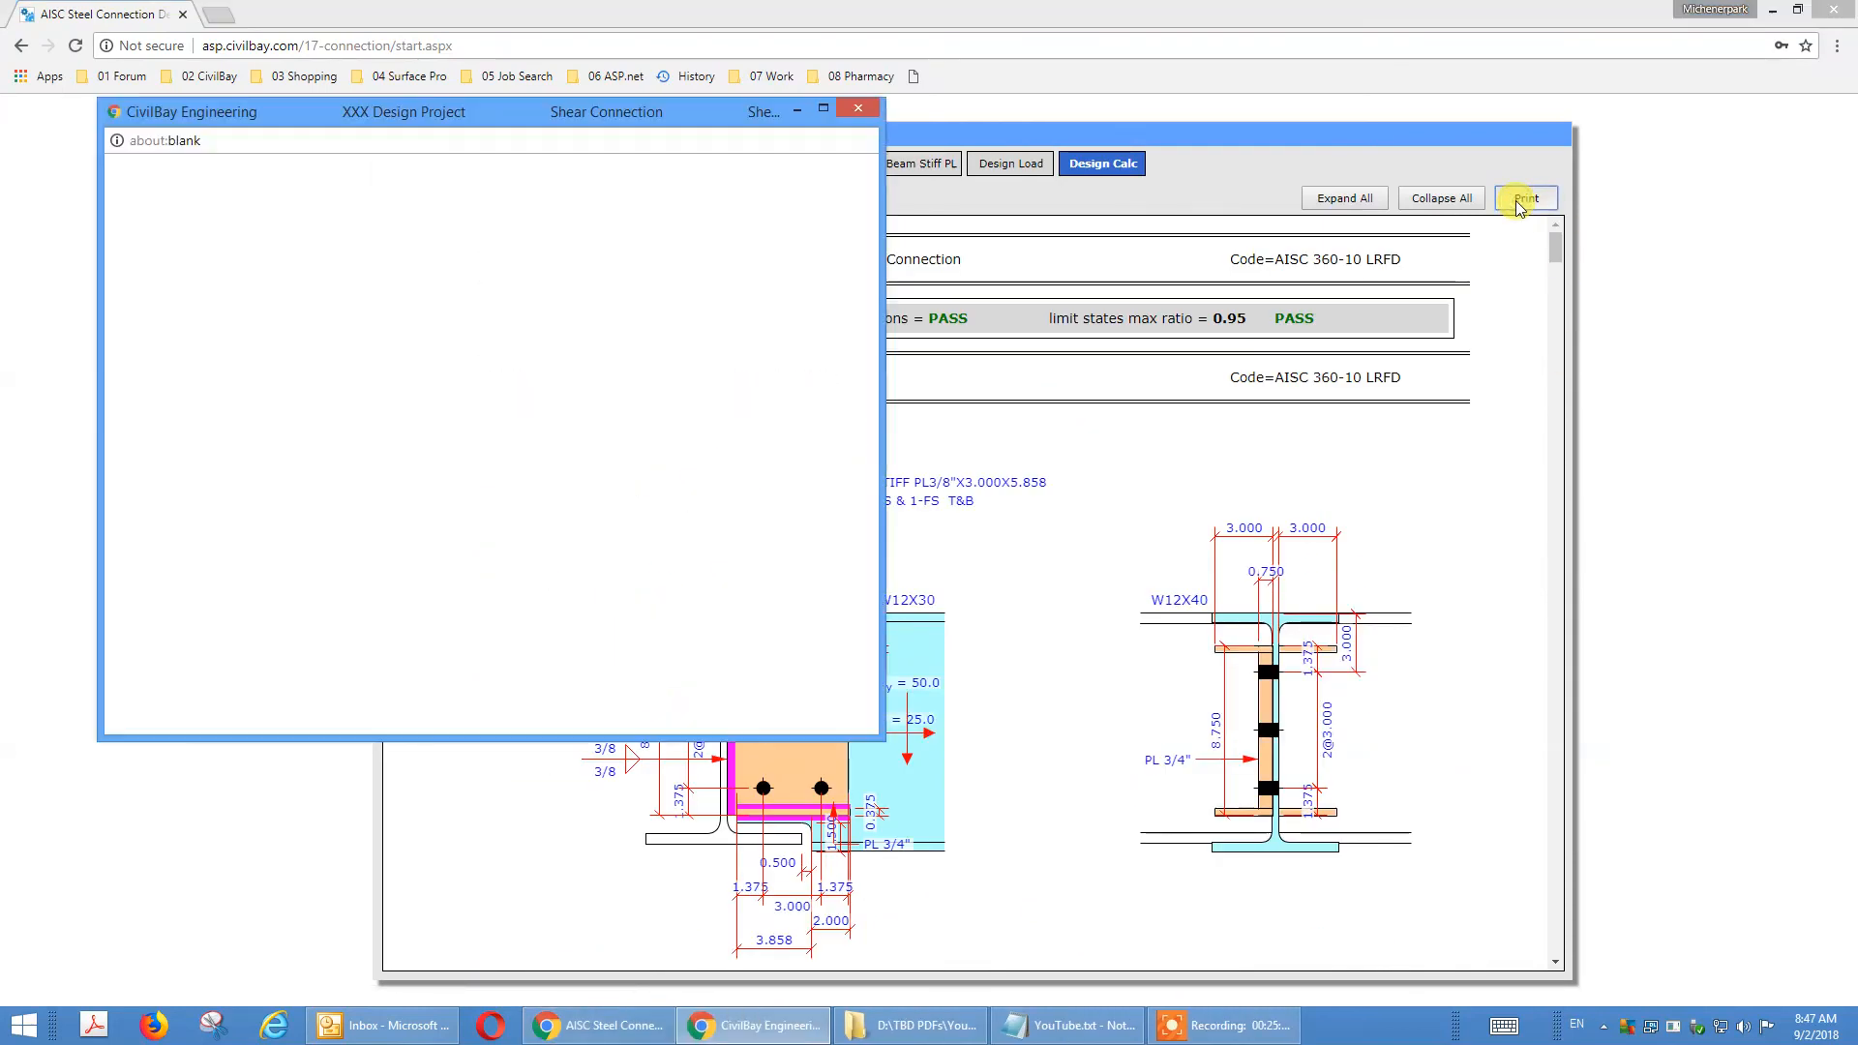
left_click(825, 112)
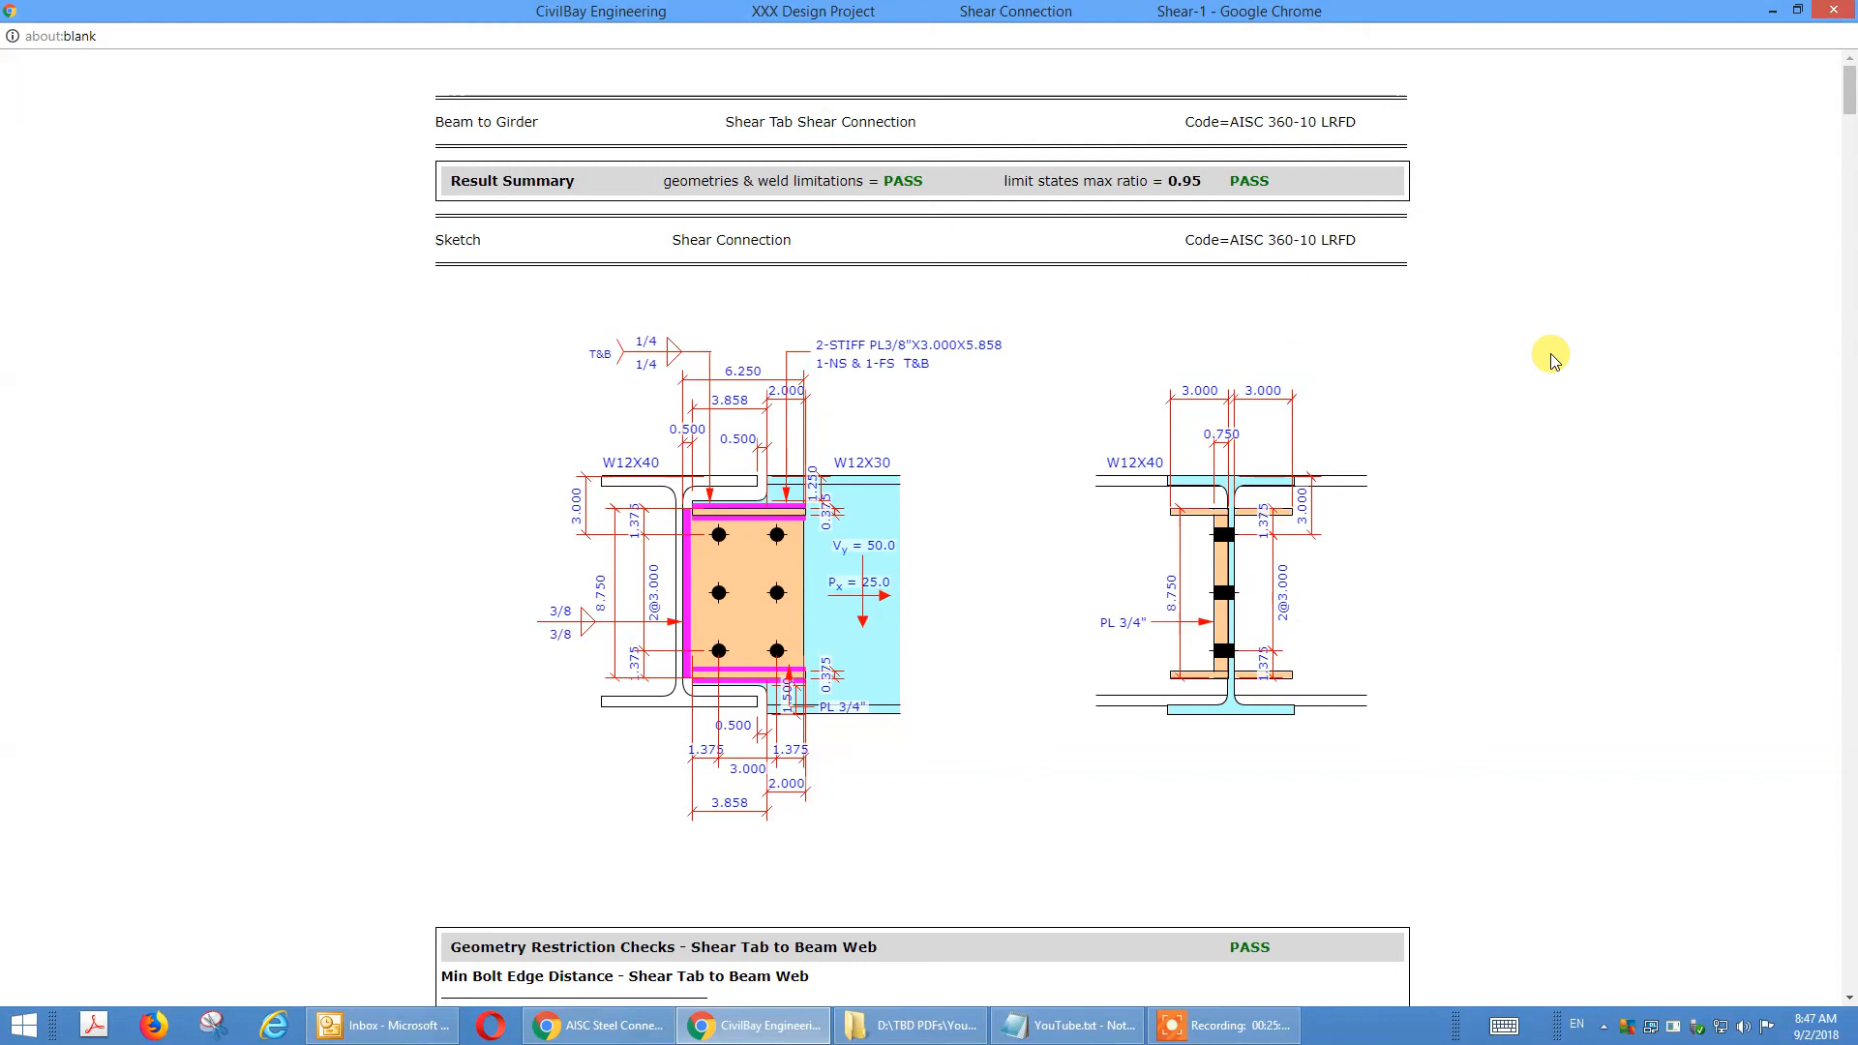
right_click(1490, 312)
left_click(1539, 428)
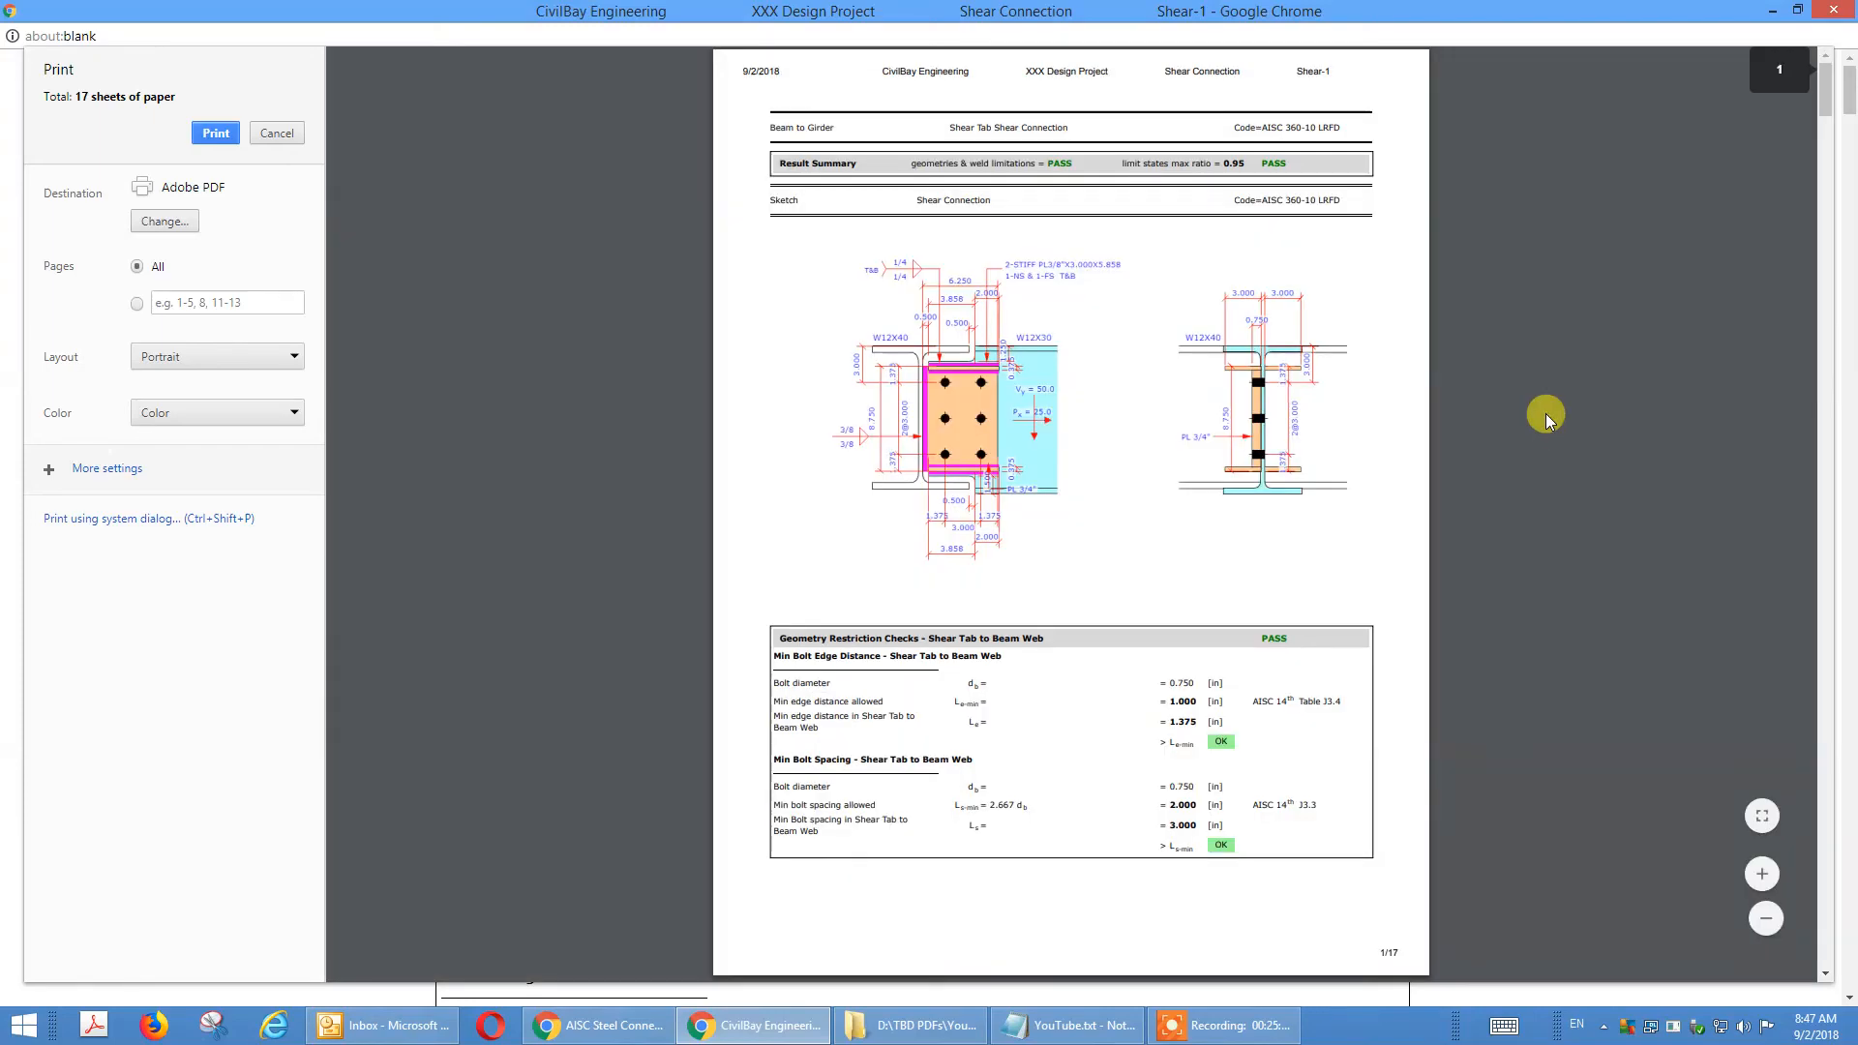
scroll(1832, 131, "down", 1)
left_click_drag(1832, 127, 1842, 65)
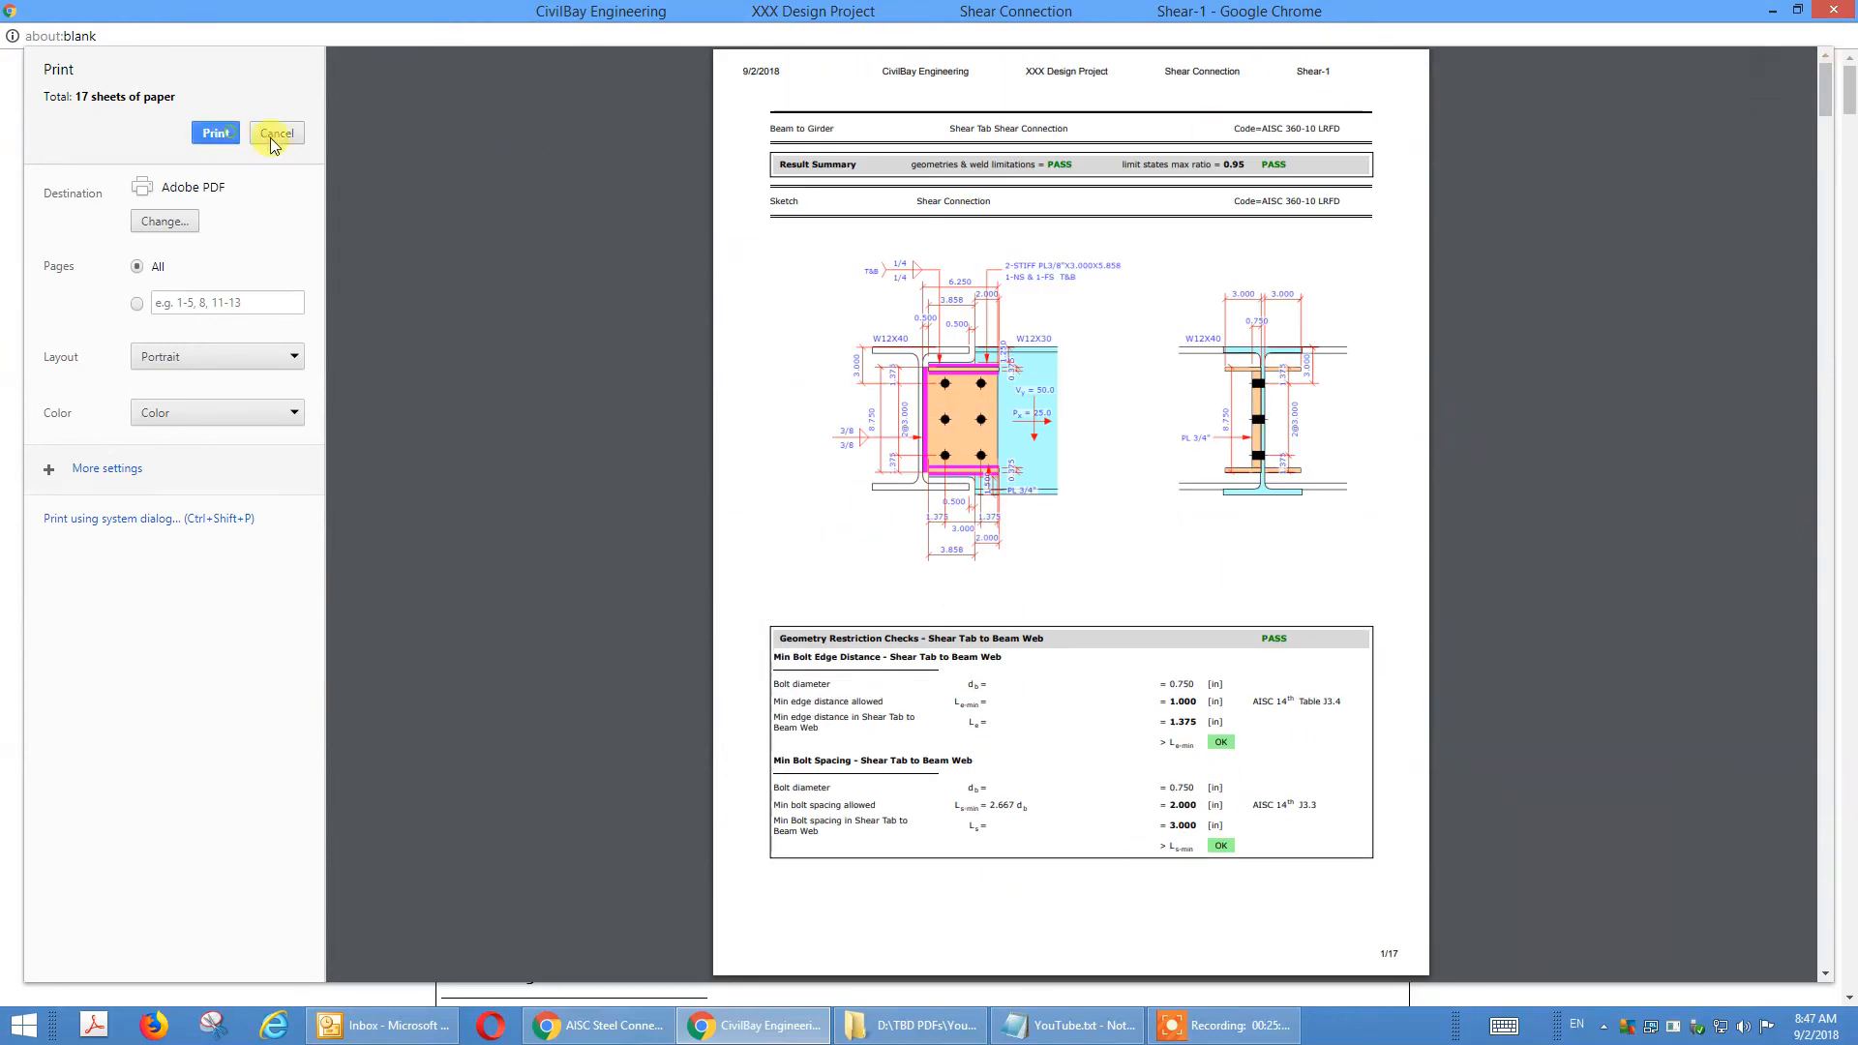
Print the report to Adobe PDF, saving it as "My 1st Shear Calc-Shear Tab.pdf" in the C:\Test folder.
left_click(229, 133)
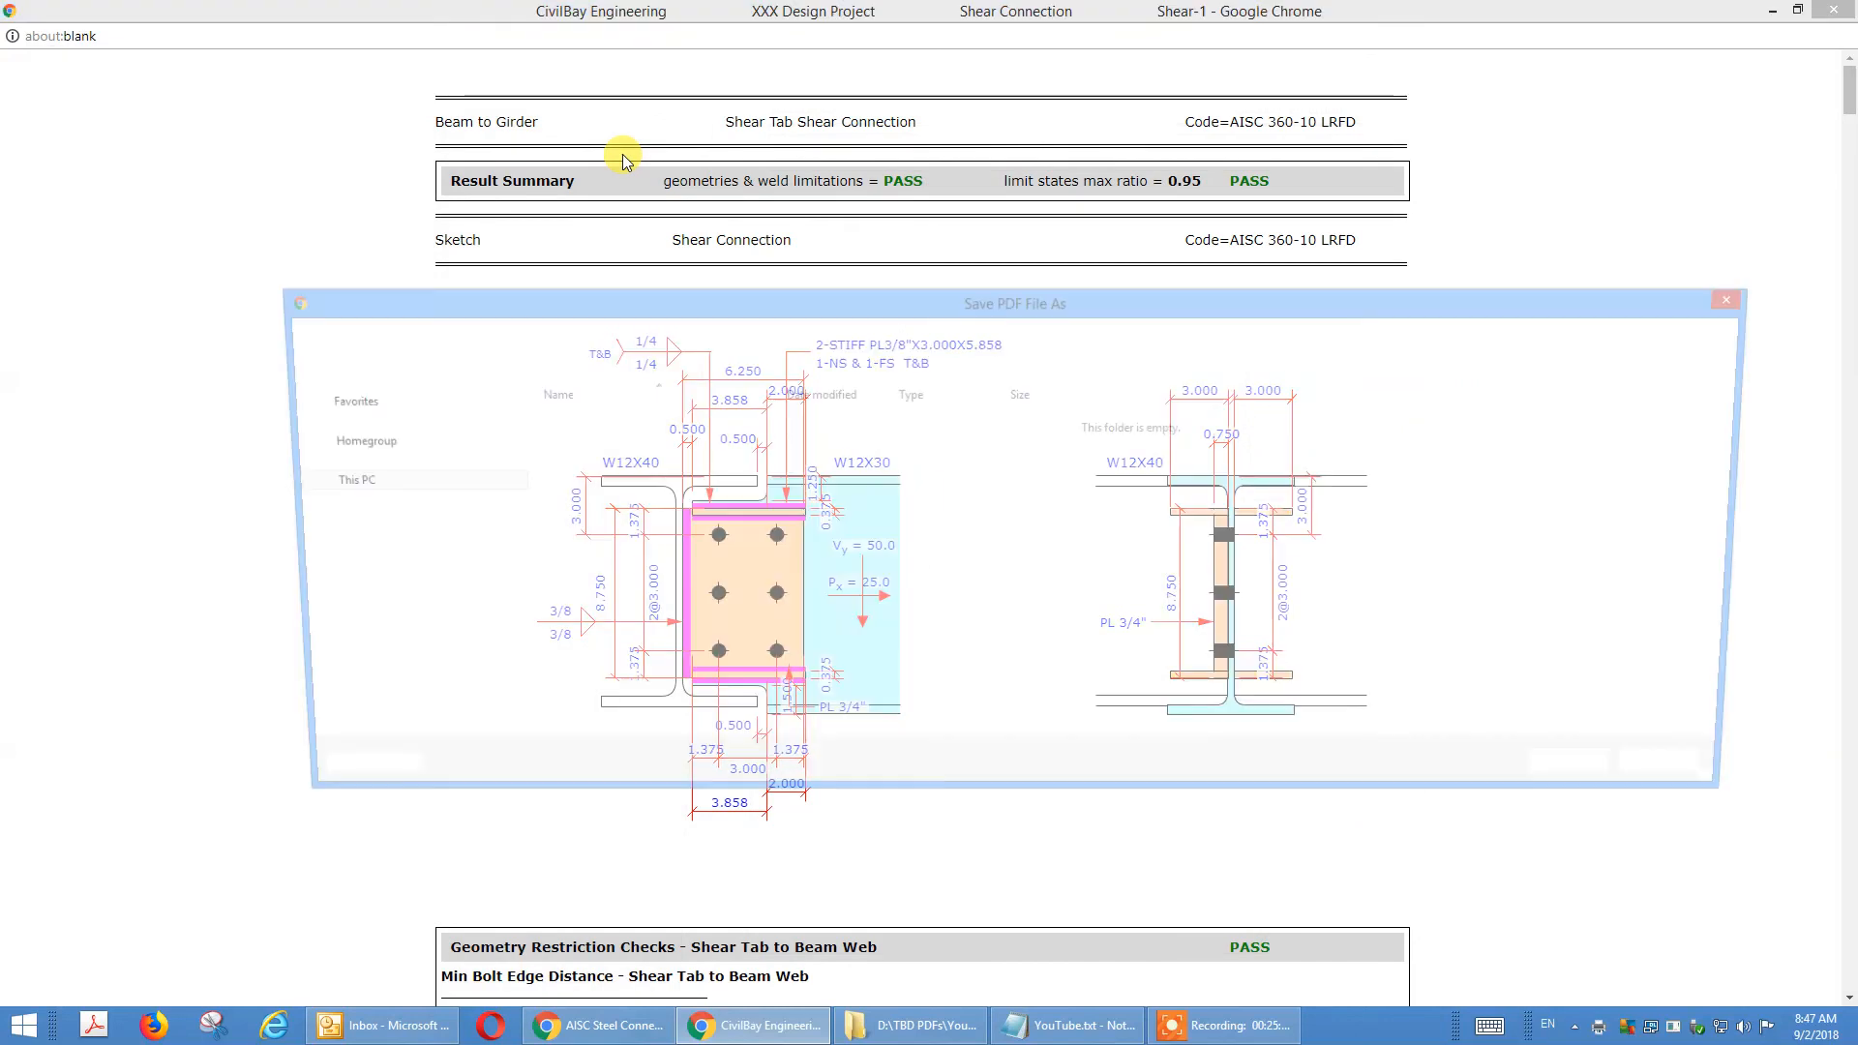
left_click(590, 463)
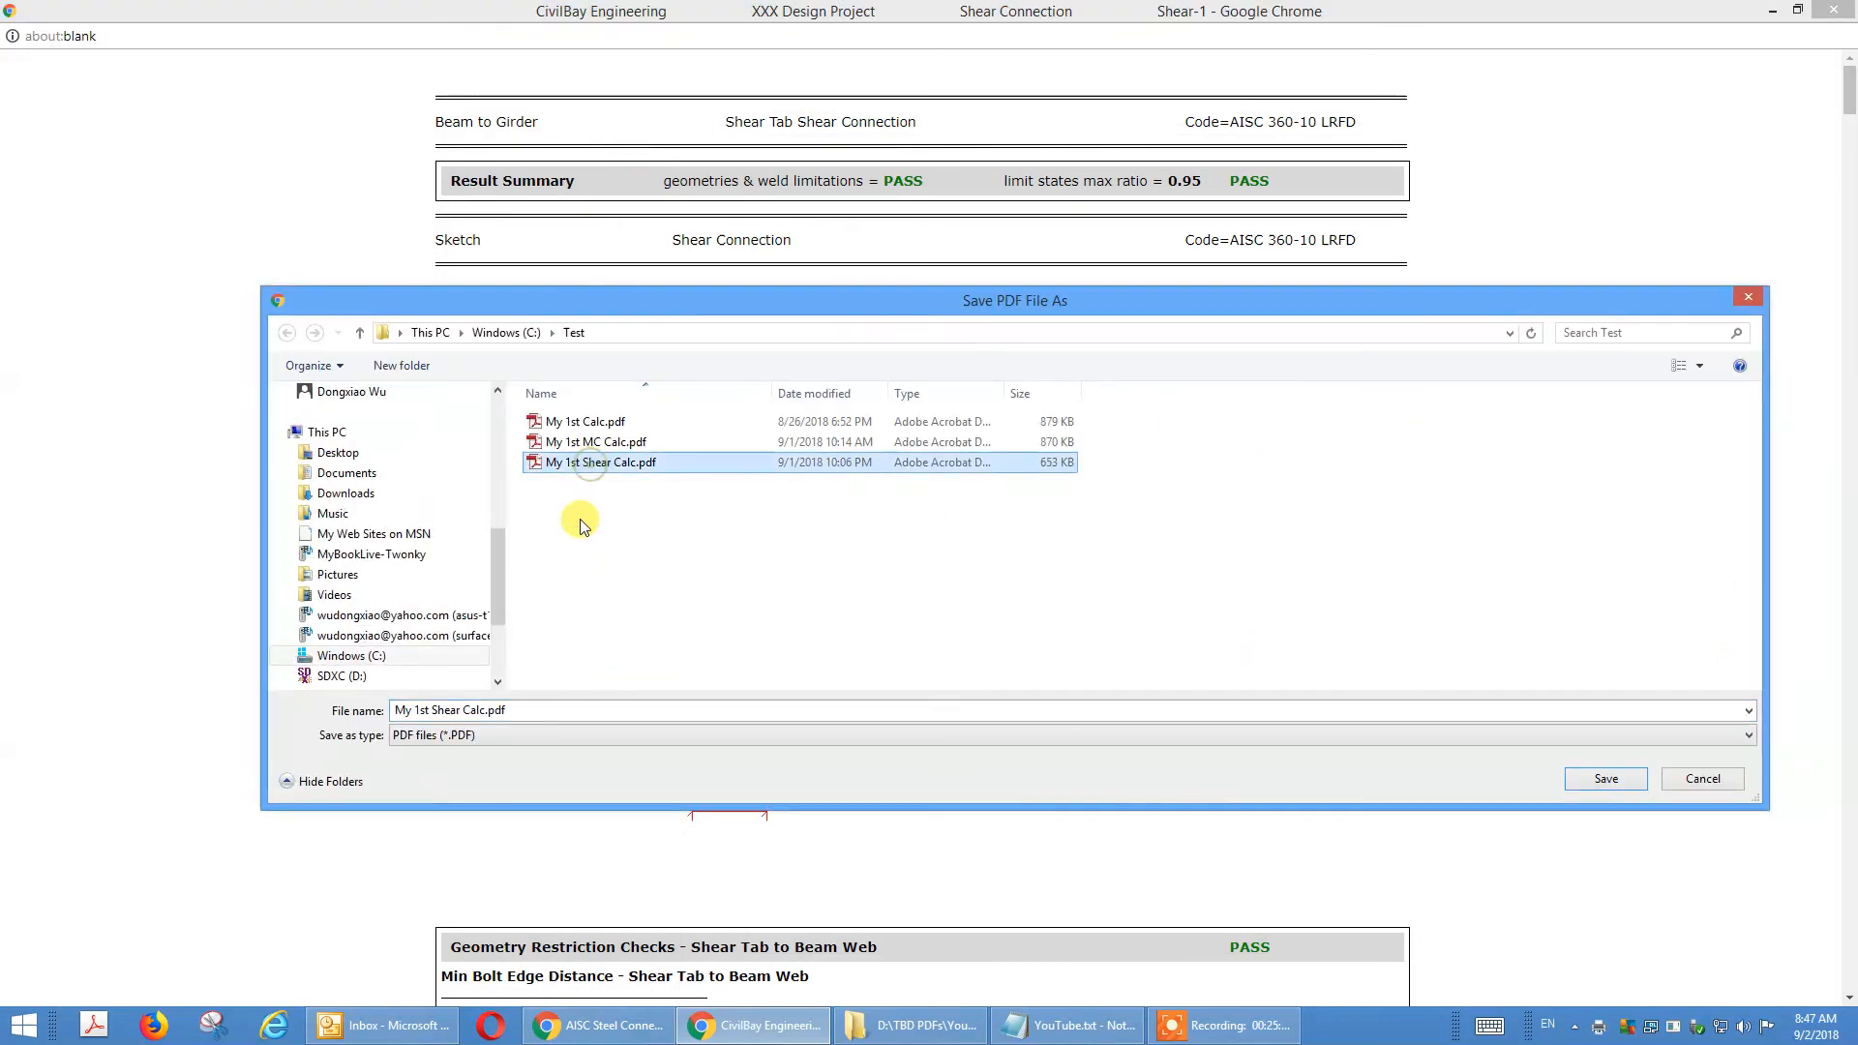
left_click(483, 713)
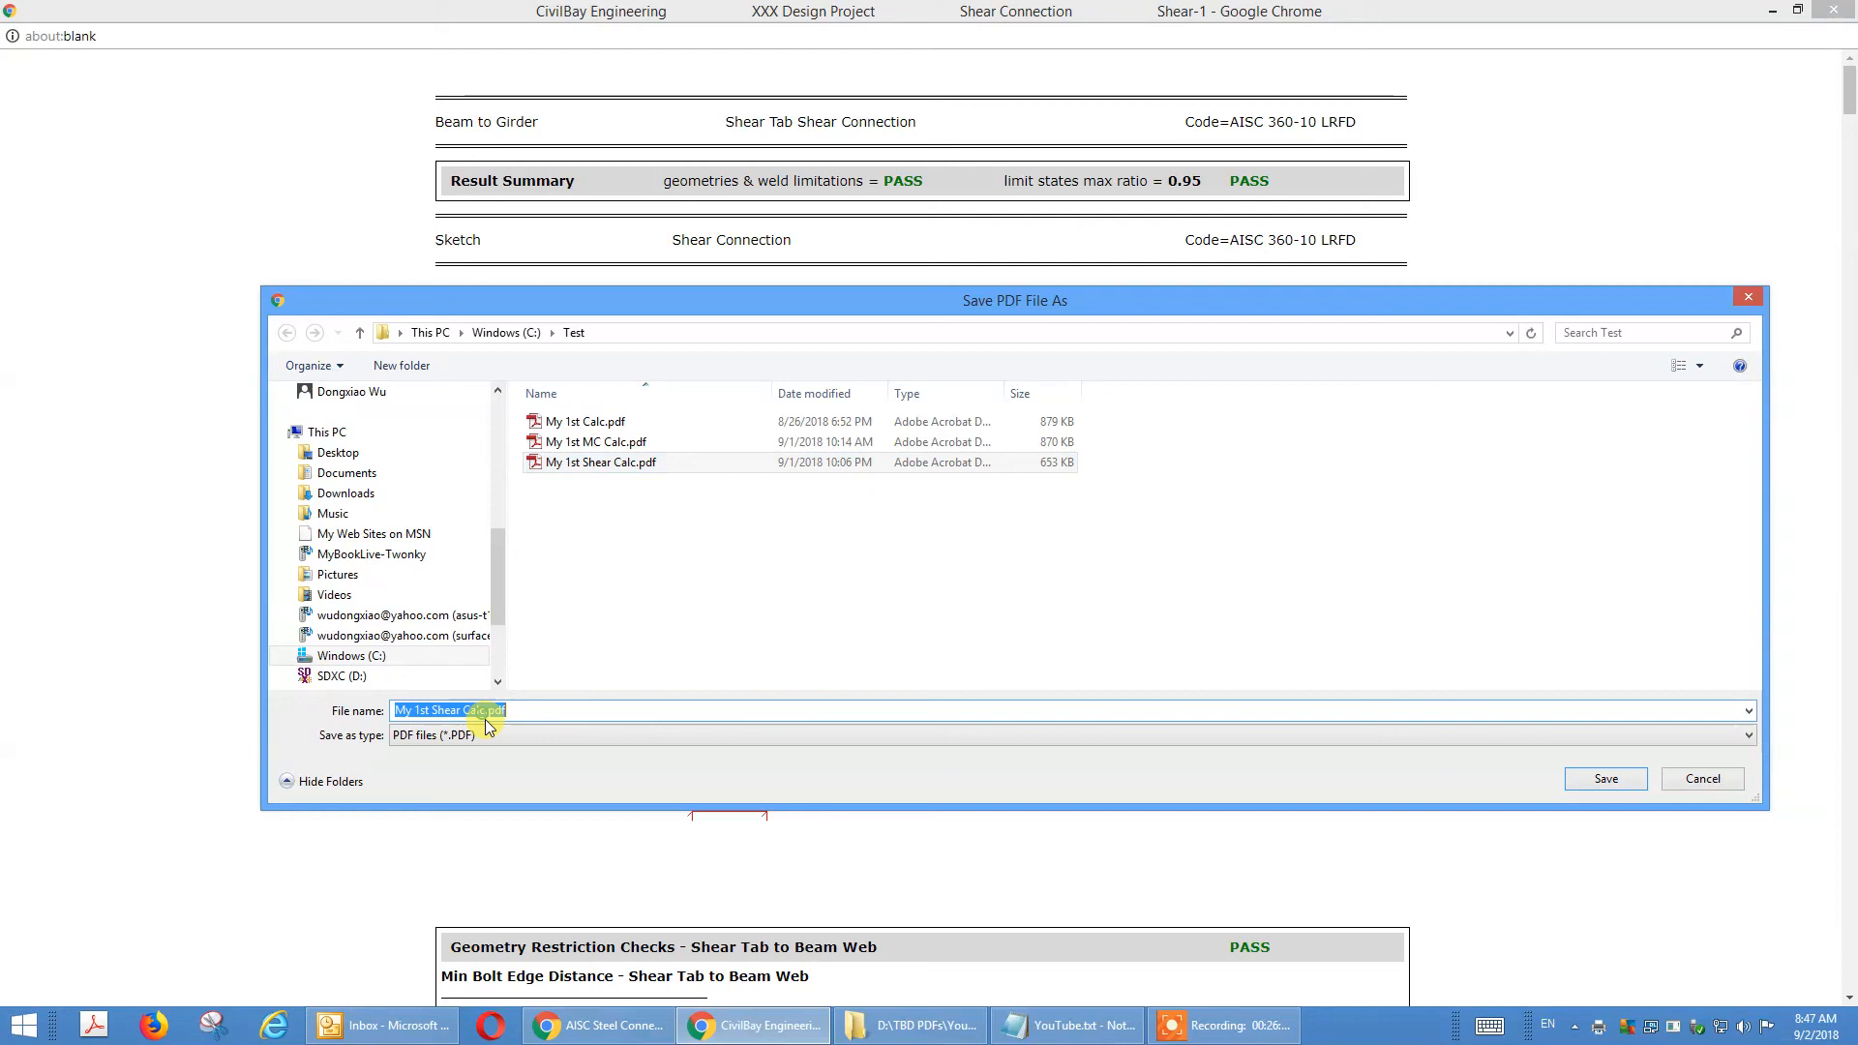
left_click_drag(486, 712, 508, 711)
type("-Shear Tas")
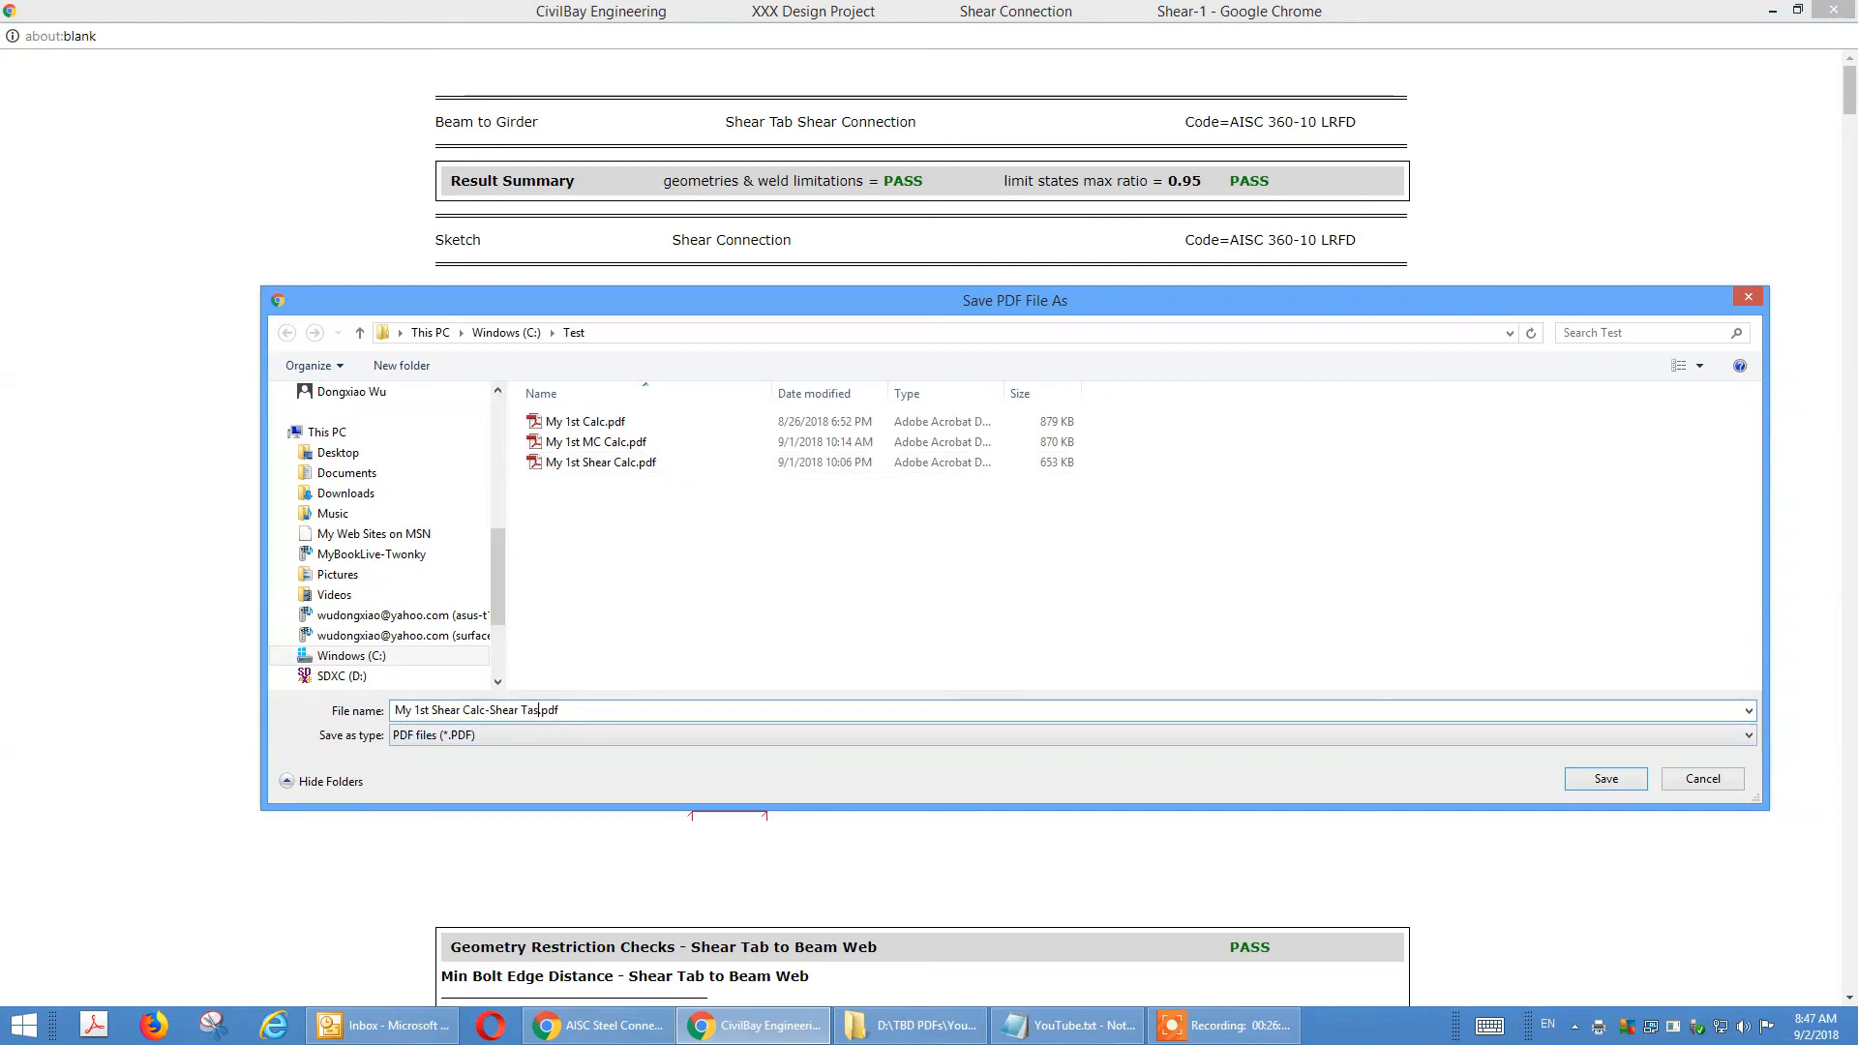
key("BackSpace")
key("BackSpace")
left_click(1603, 778)
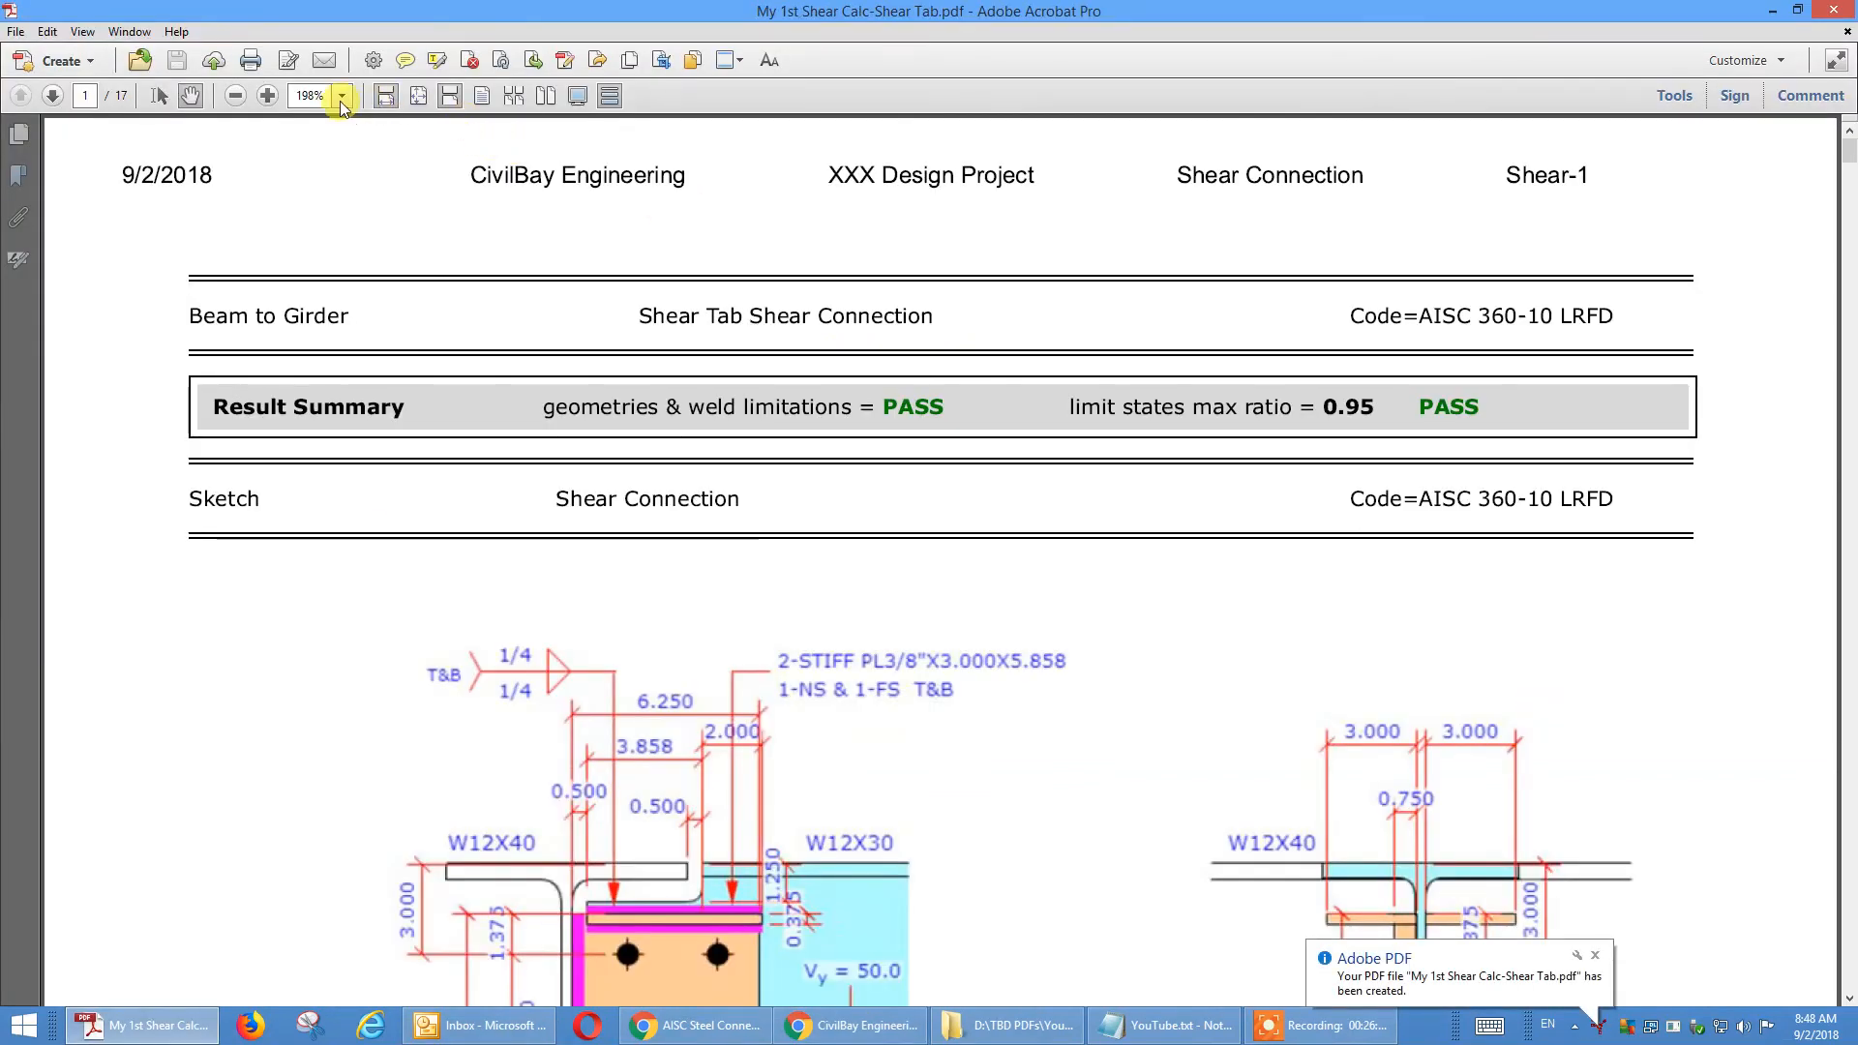
Display the saved PDF report at 100% zoom and look through its first pages.
left_click(342, 94)
left_click(396, 207)
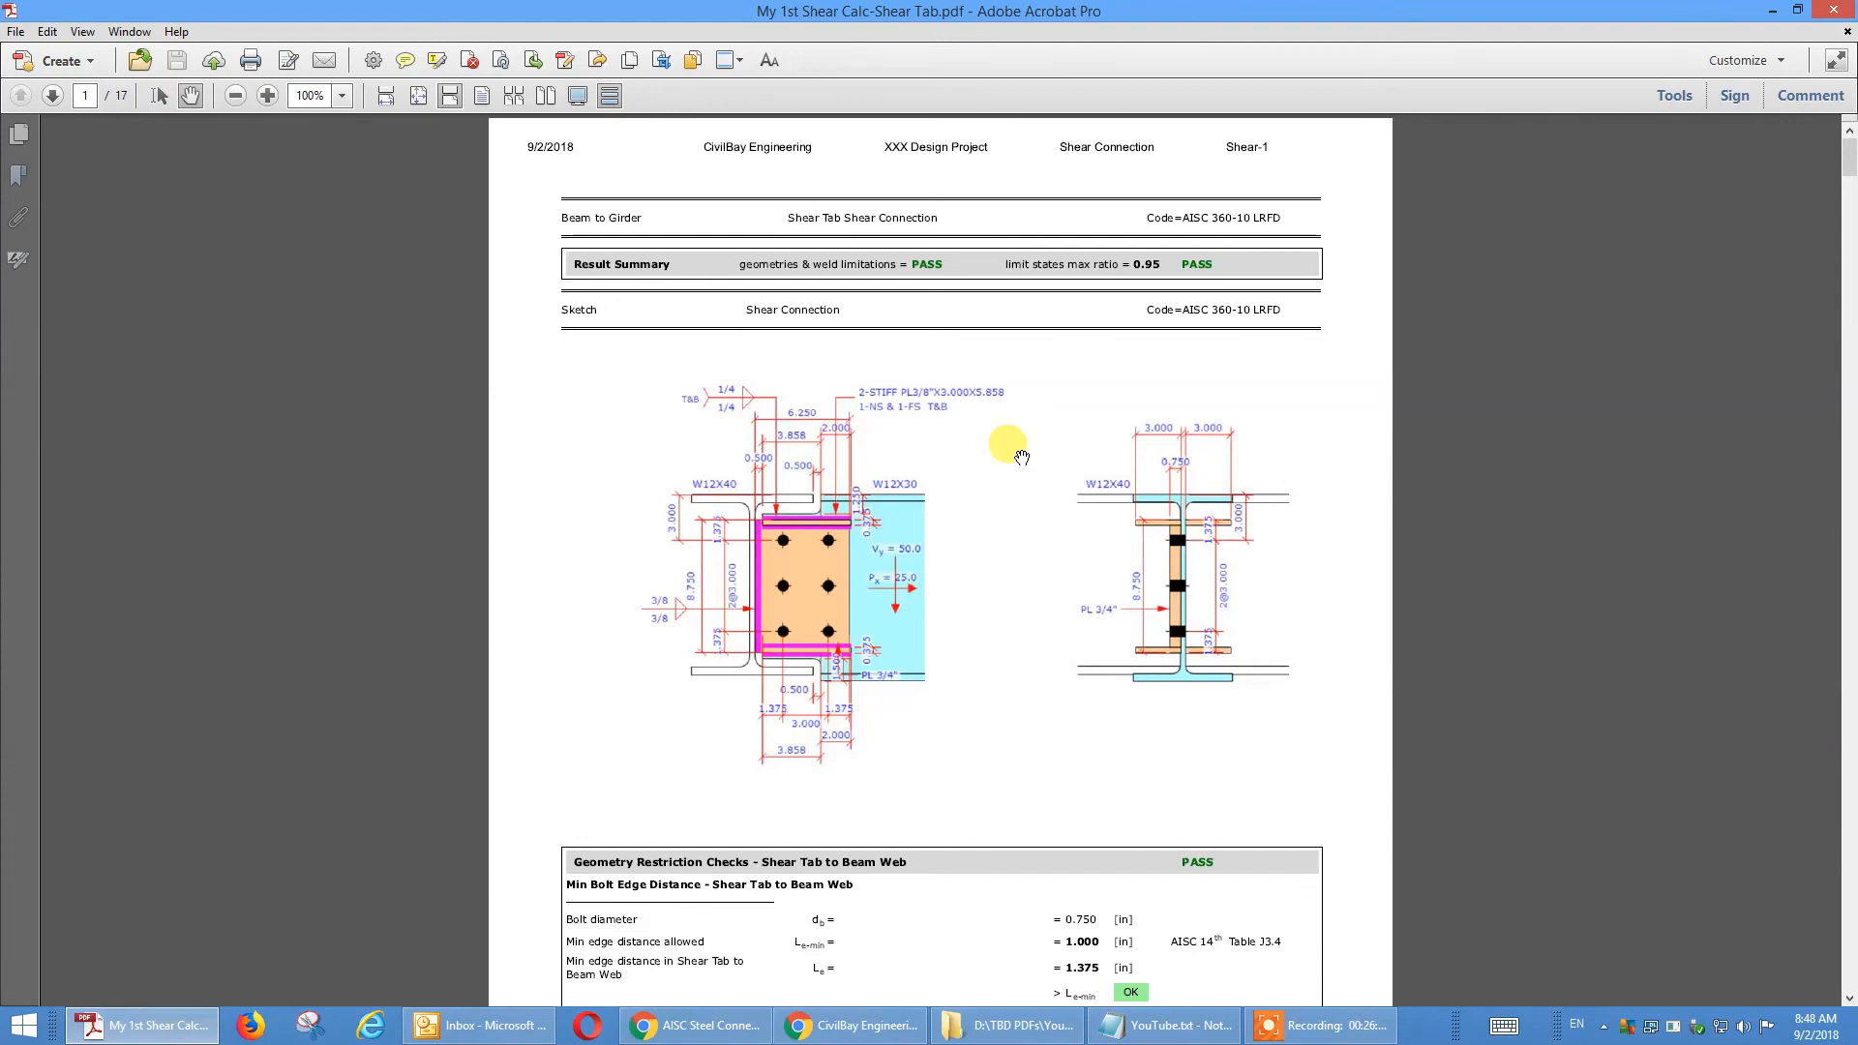
scroll(1006, 450, "down", 15)
scroll(1088, 443, "down", 15)
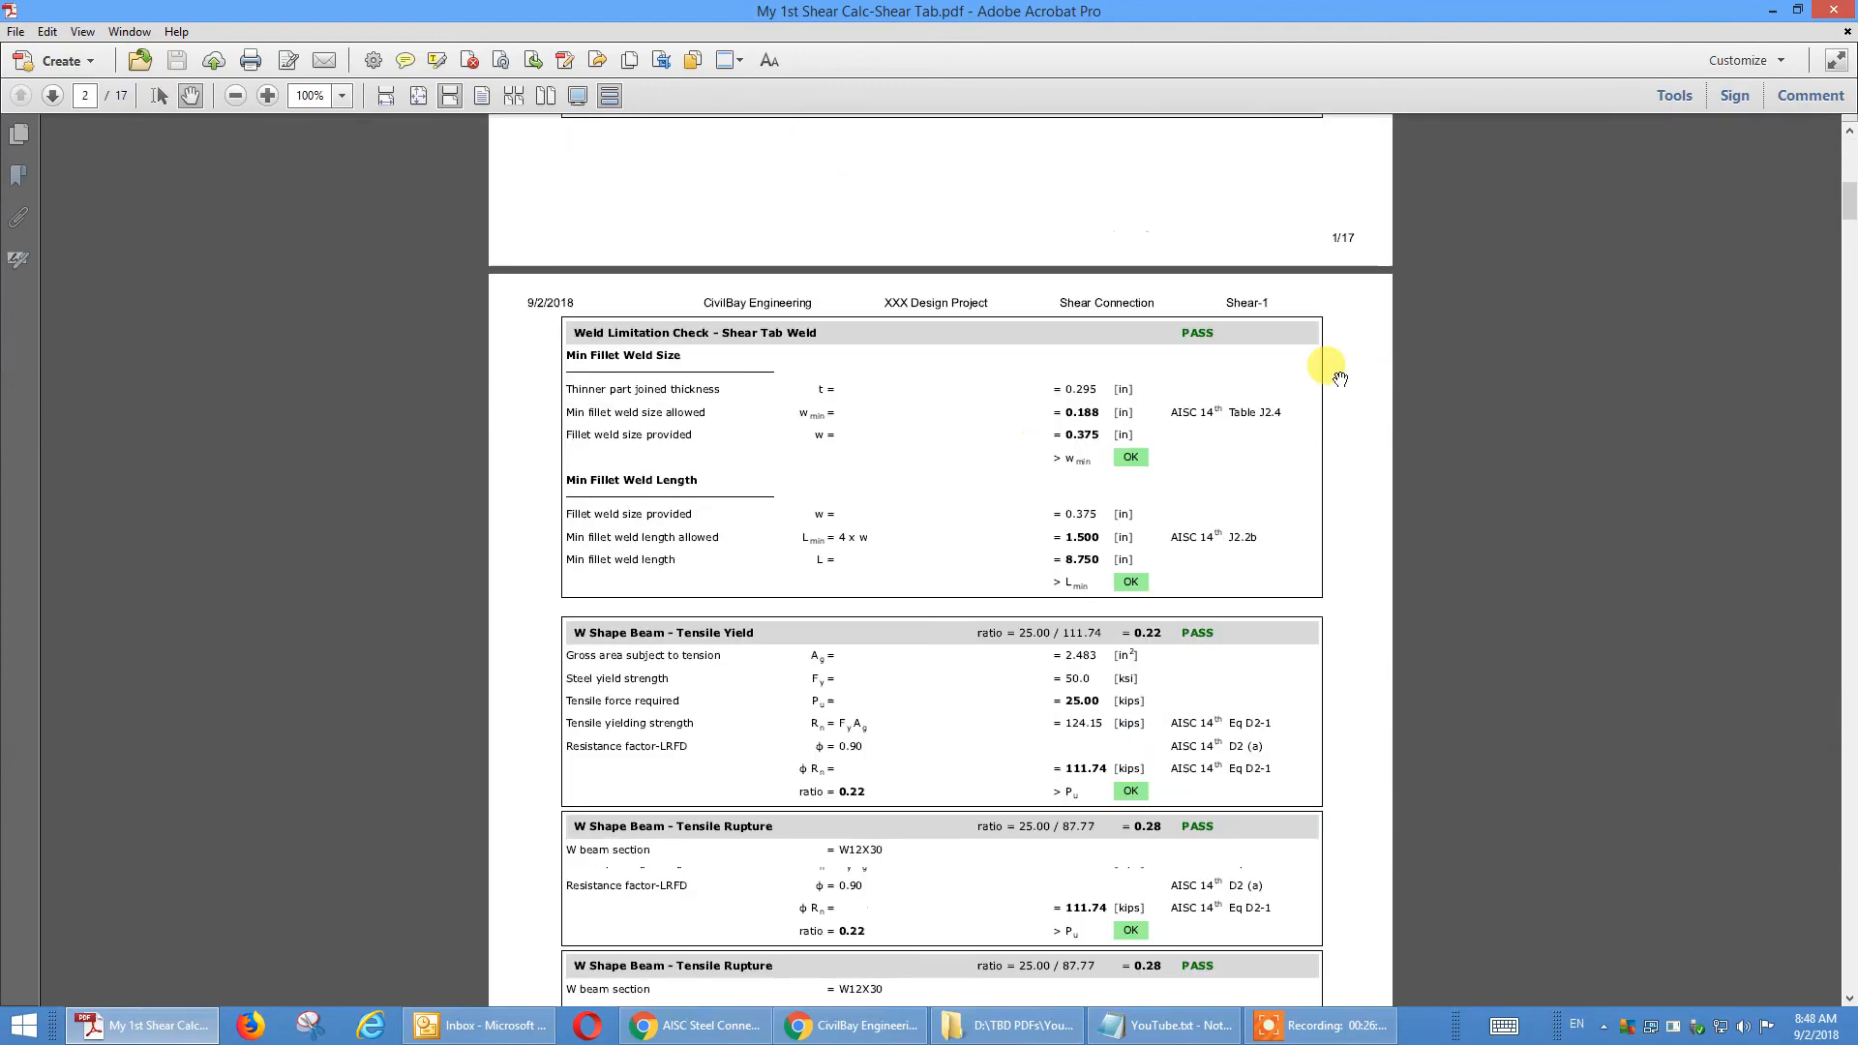
left_click_drag(1849, 257, 1840, 145)
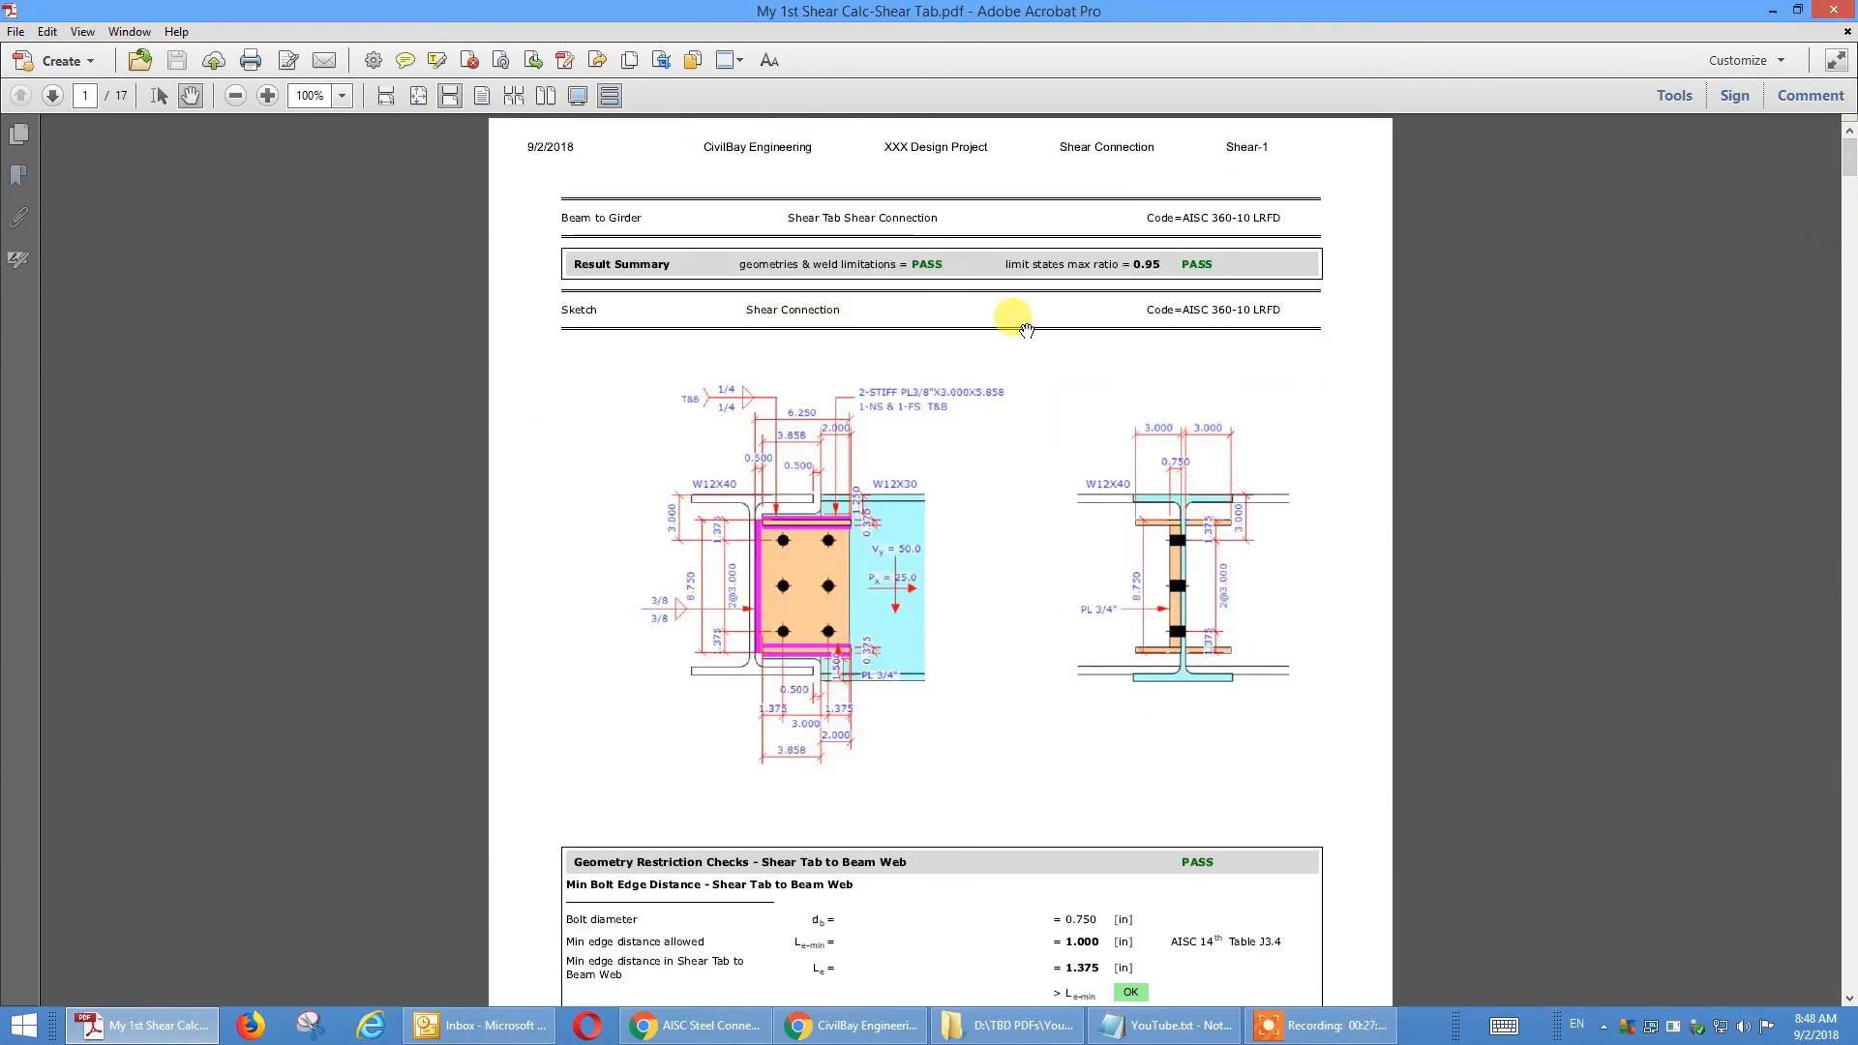